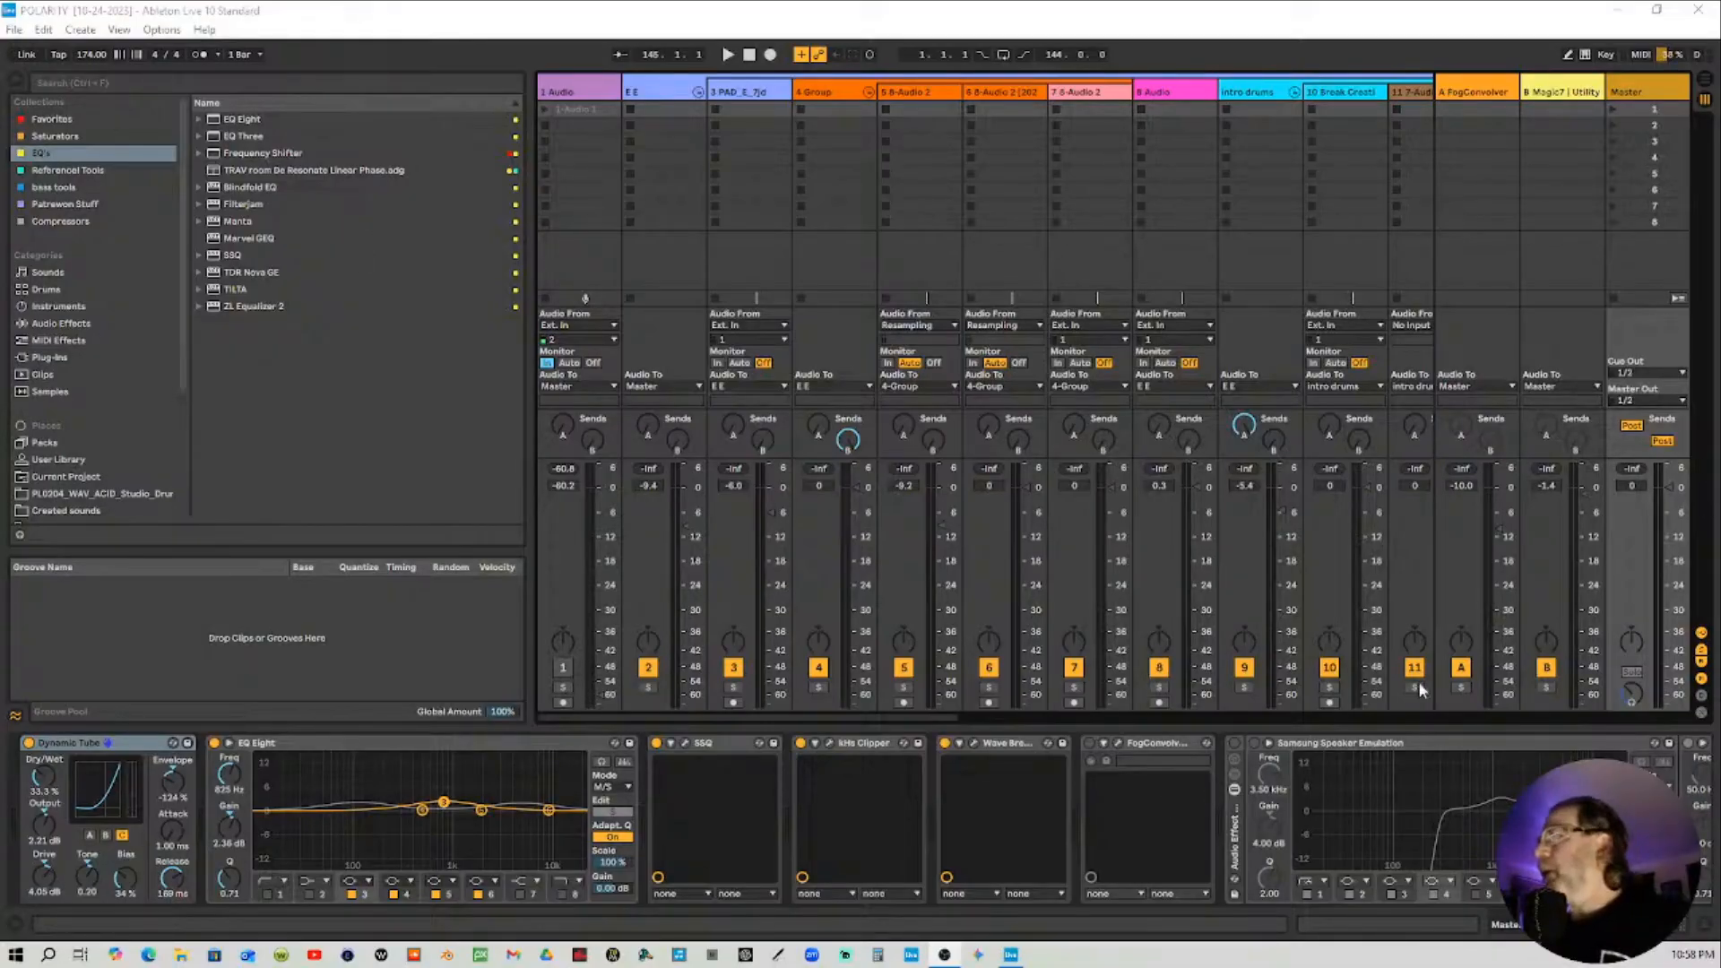
Turn the Utility device's gain down to -inf dB in the track's device chain
{"action": "left_click_drag", "start_coordinate": [1354, 924], "coordinate": [1699, 932]}
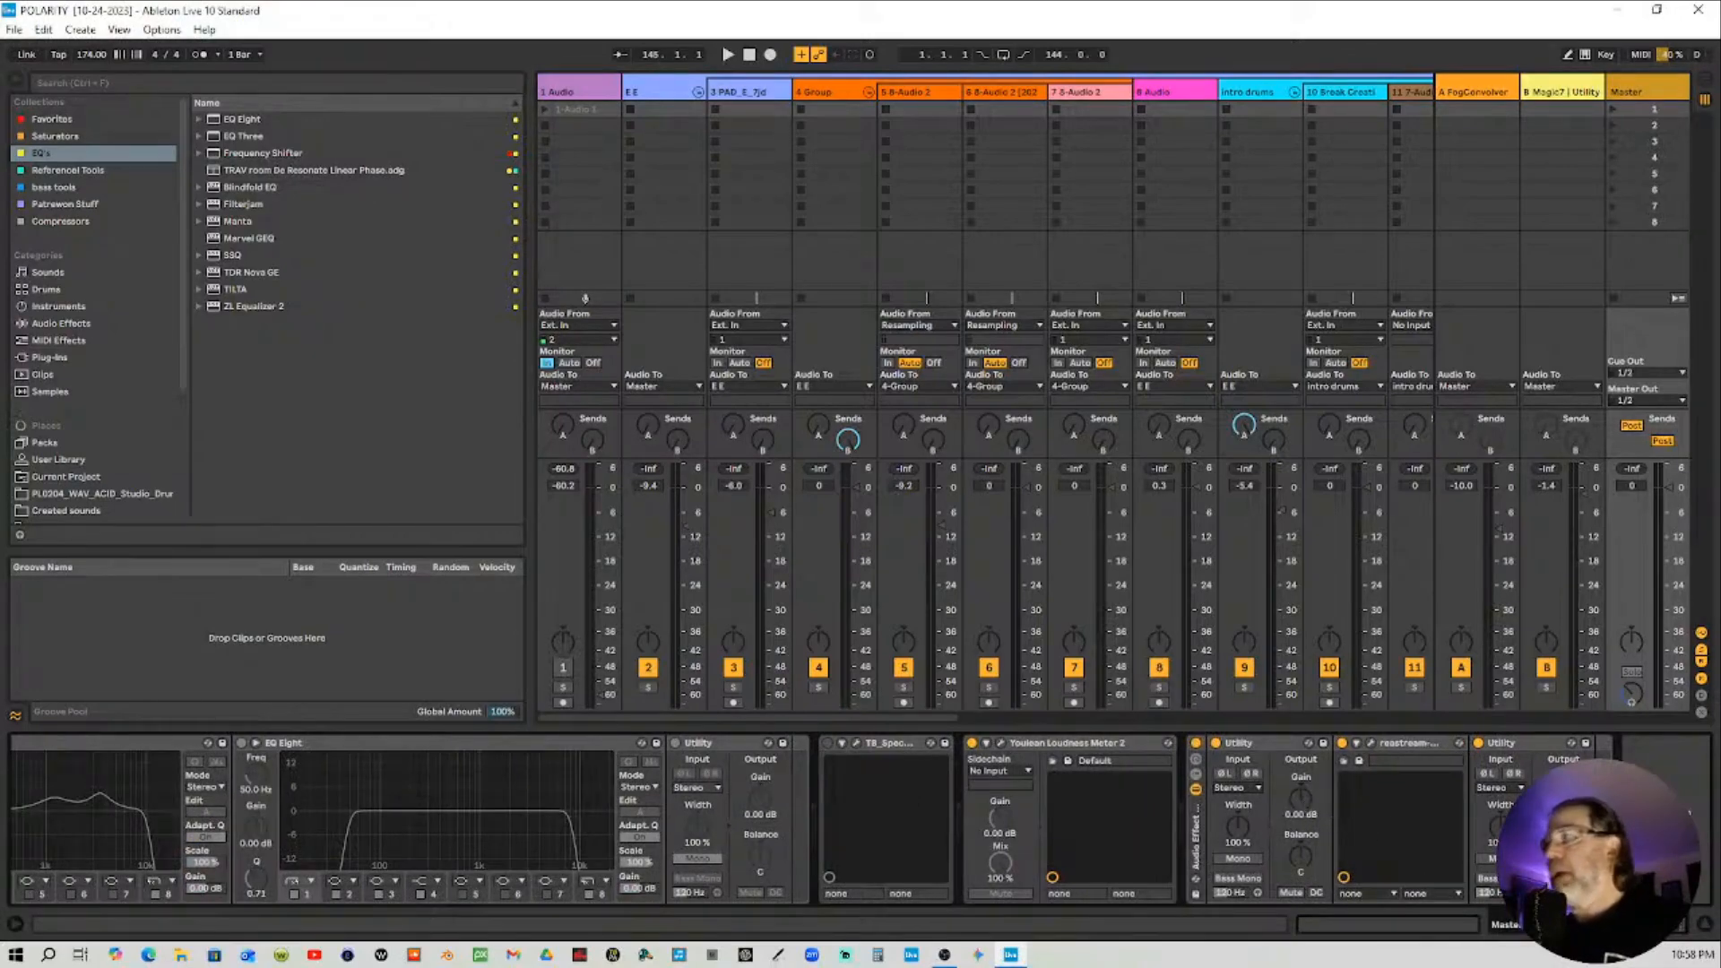
{"action": "left_click_drag", "start_coordinate": [1301, 796], "coordinate": [1301, 852]}
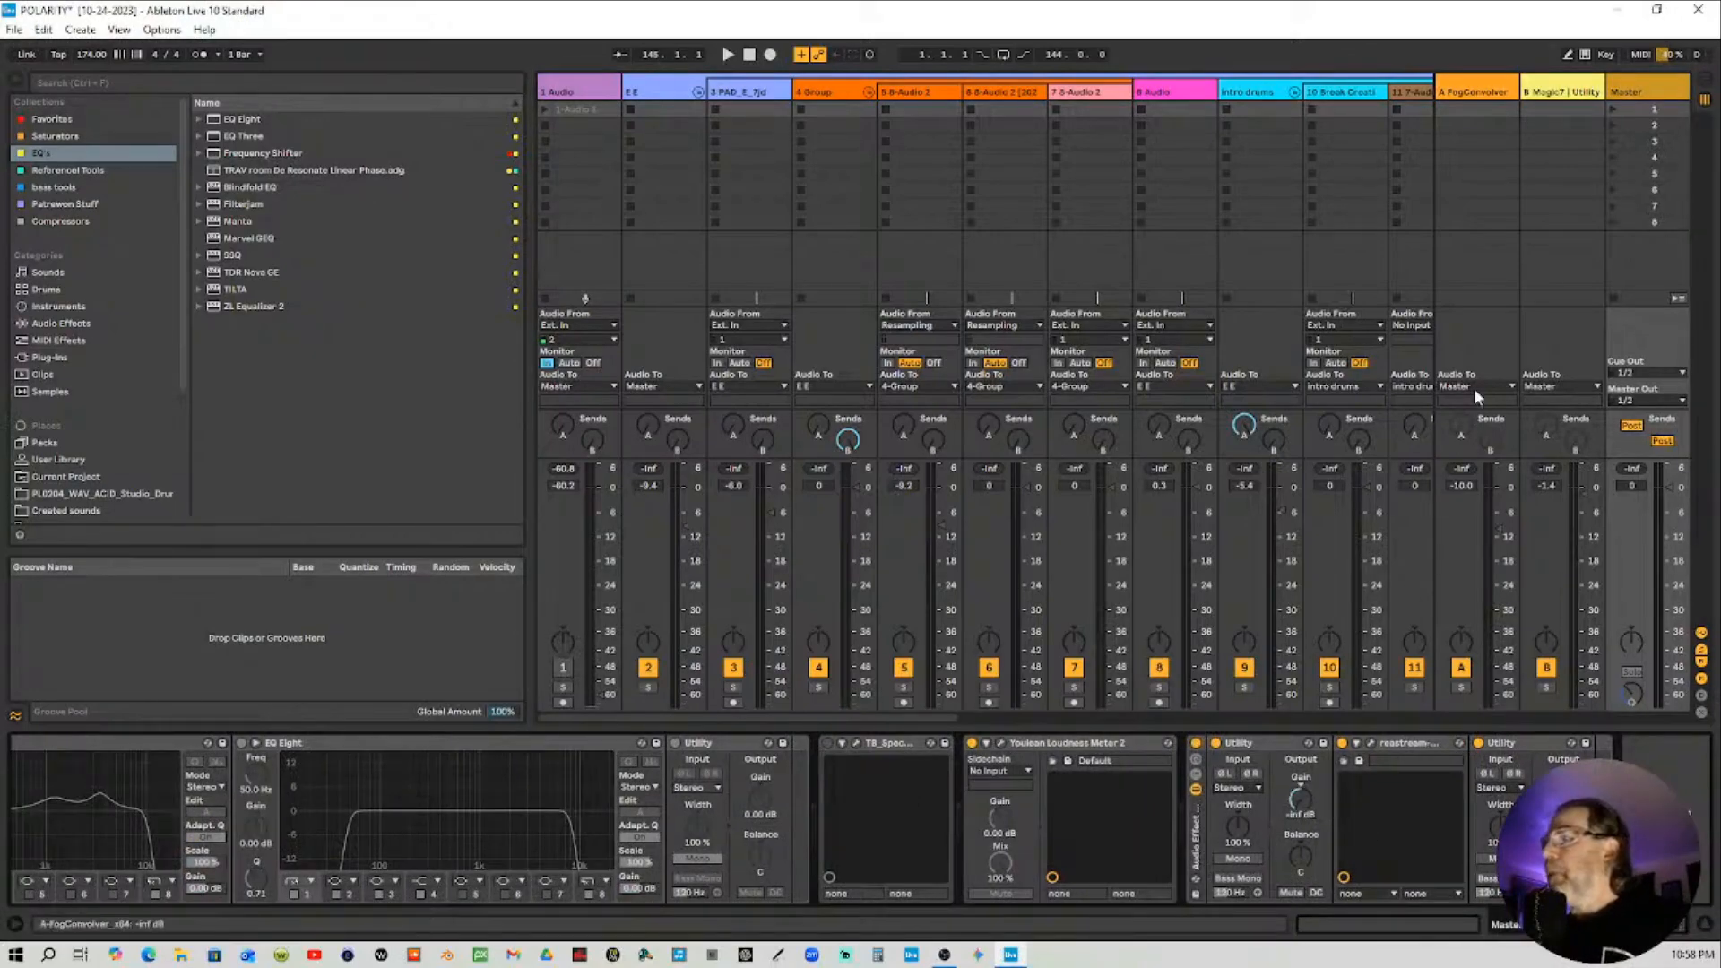
Switch to the Arrangement view and open the master's Youlean Loudness Meter 2 to check loudness, then close it
{"action": "left_click", "coordinate": [1705, 83]}
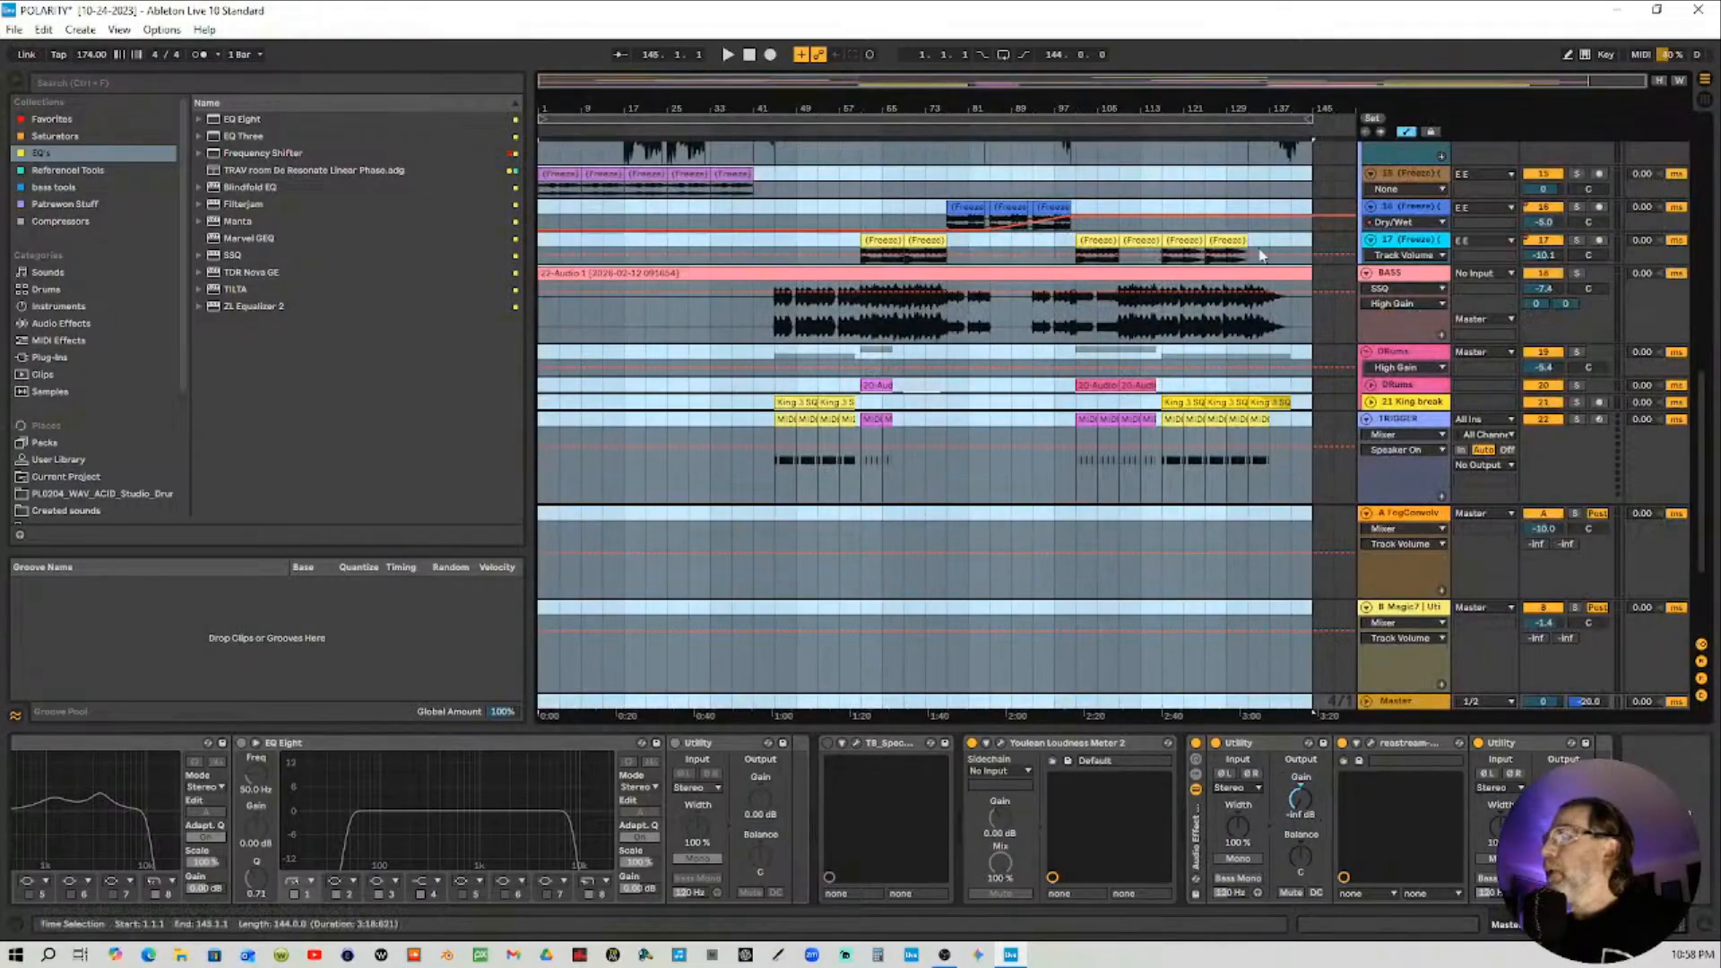
{"action": "left_click", "coordinate": [1309, 808]}
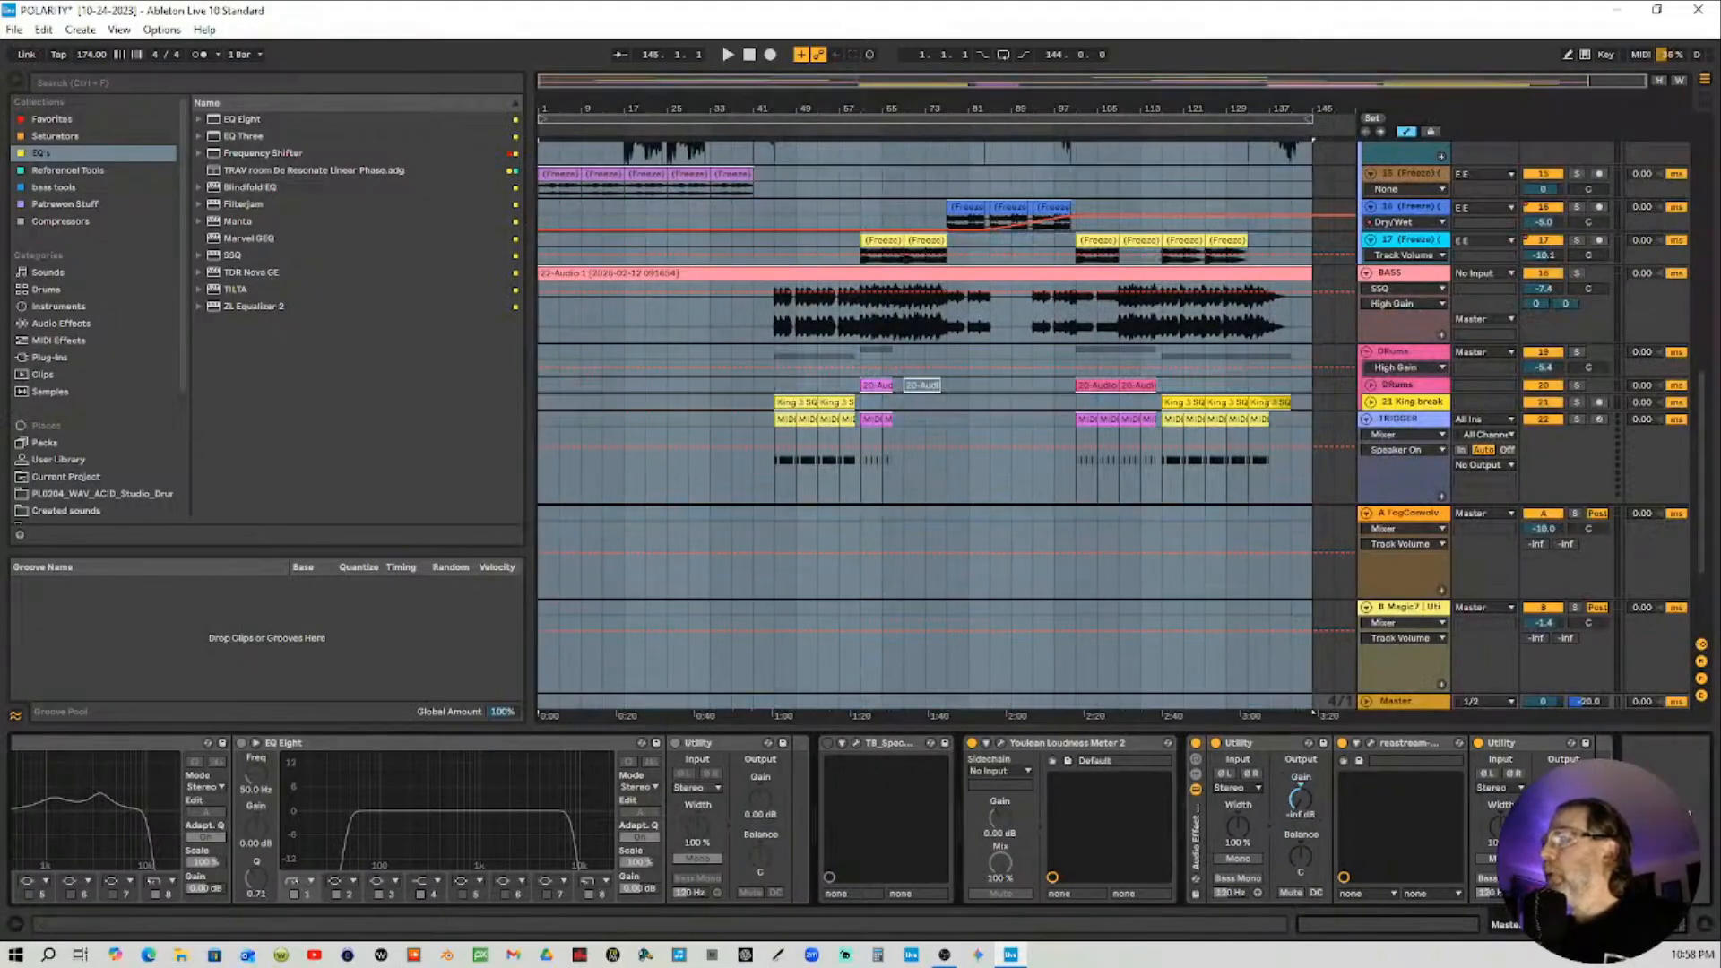
{"action": "left_click", "coordinate": [1000, 744]}
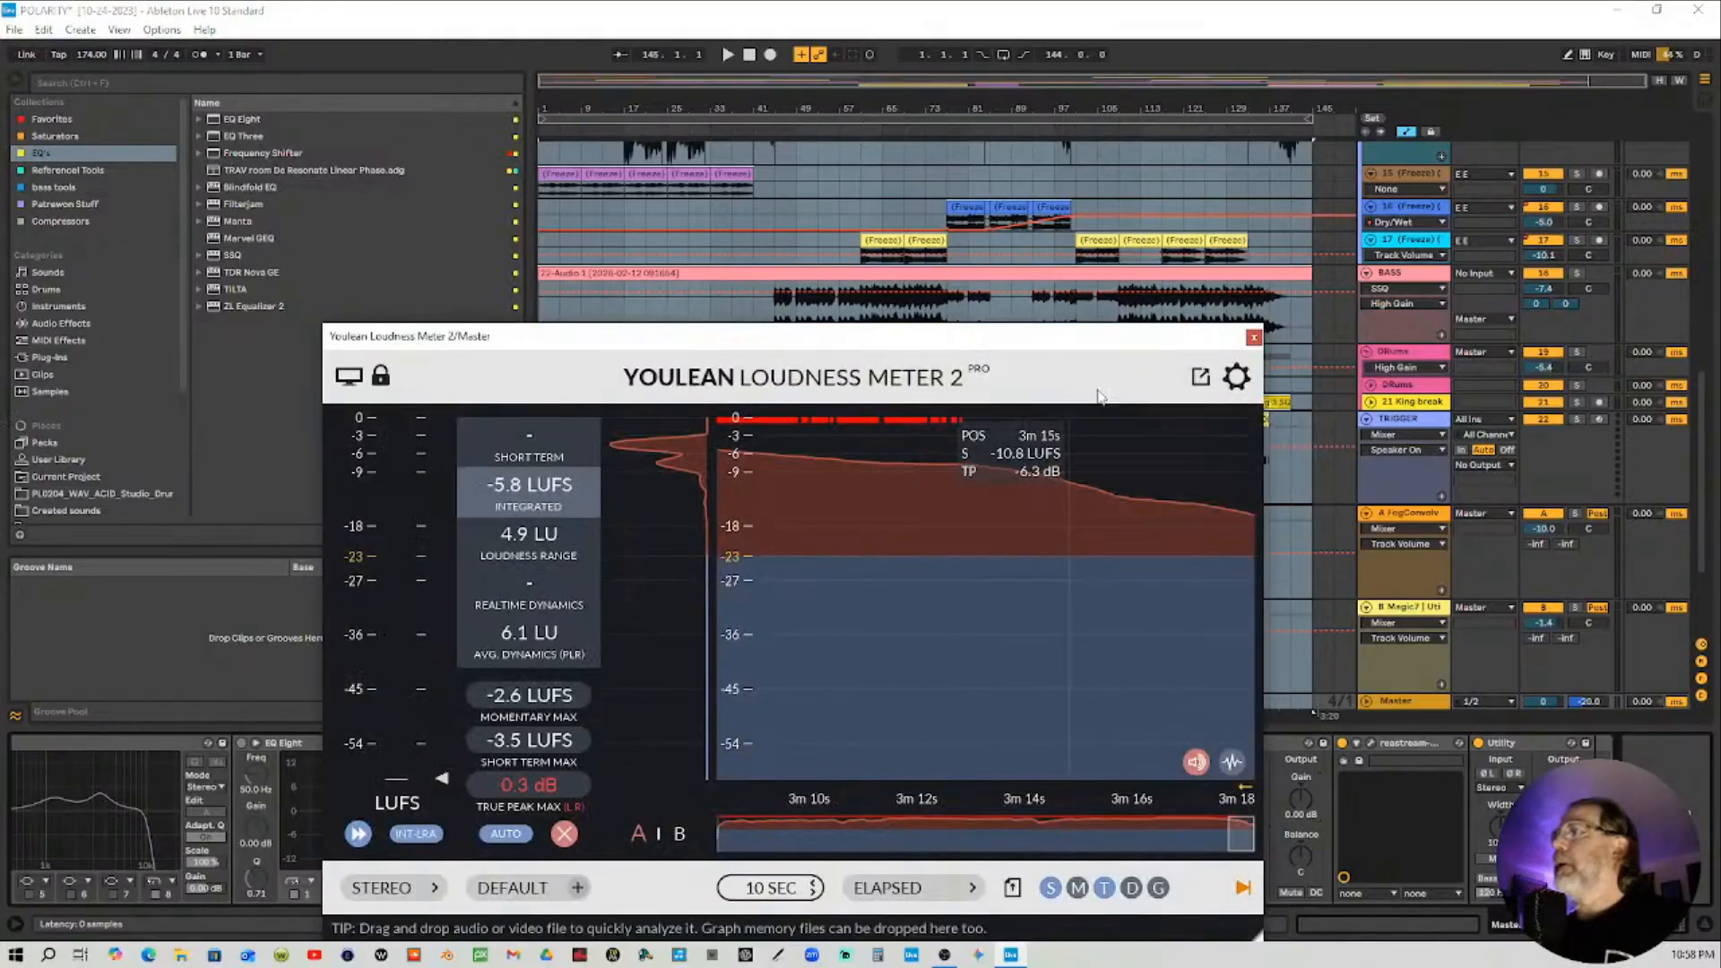
{"action": "left_click", "coordinate": [1253, 338]}
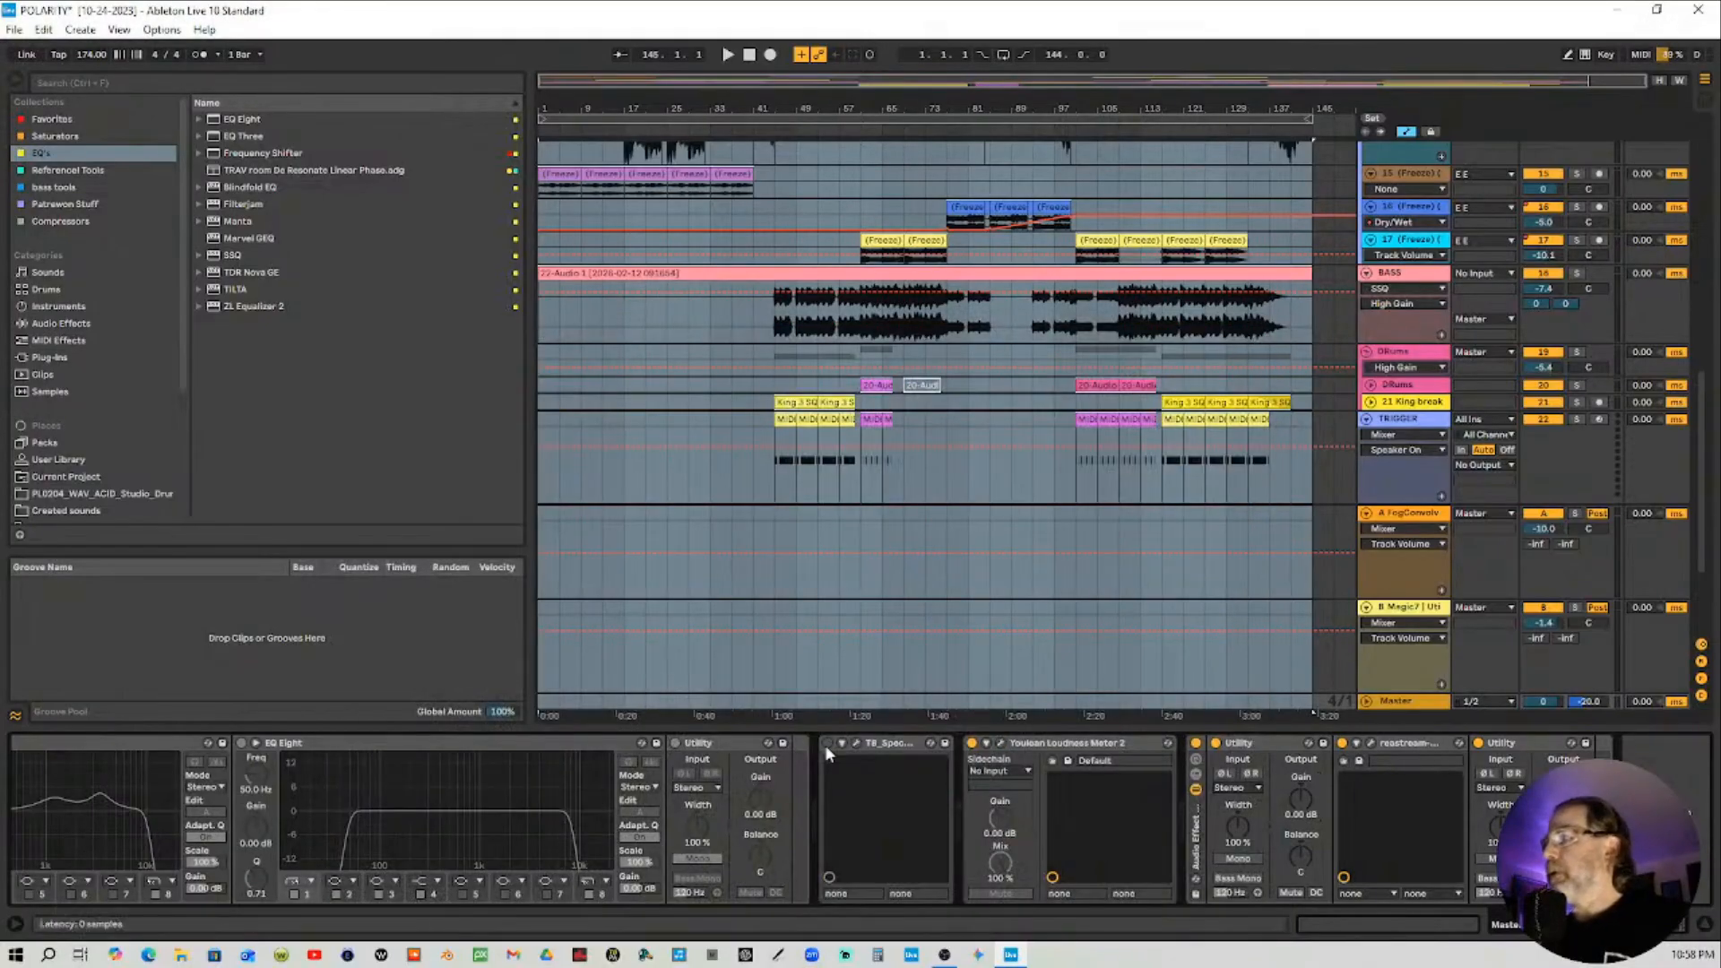
Inspect the master chain's SSQ, kHs Clipper and Wave Breaker plugin windows one after another
{"action": "scroll", "coordinate": [858, 819], "scroll_direction": "left", "scroll_amount": 10}
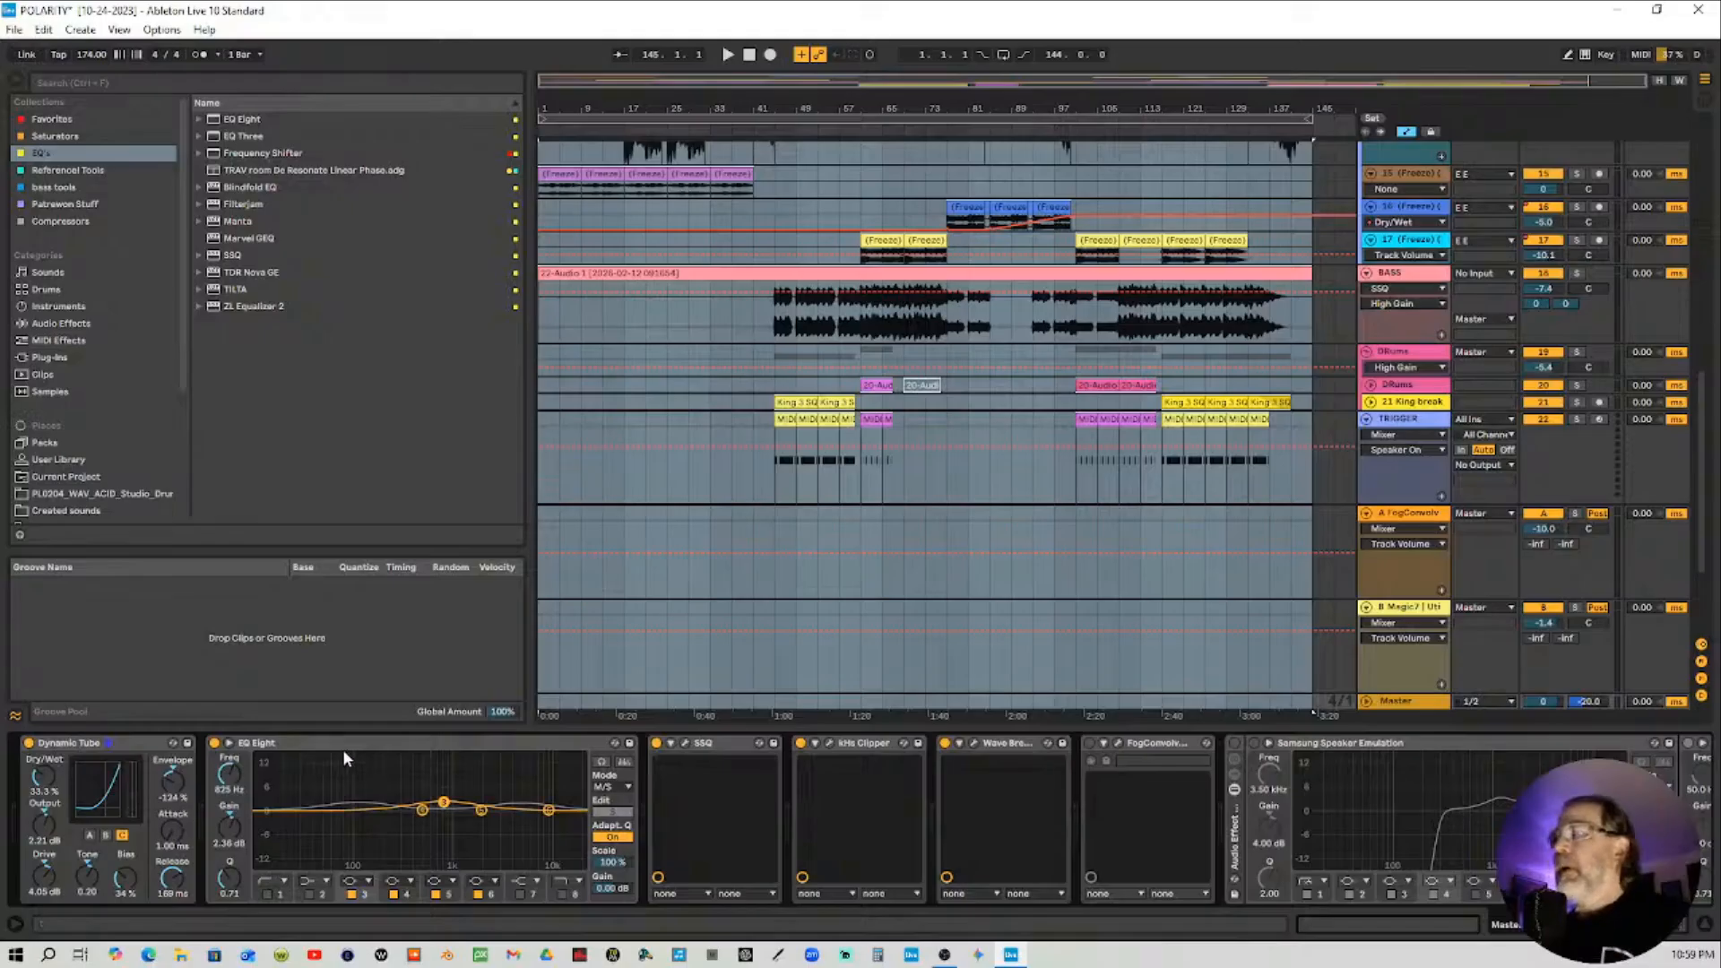
{"action": "left_click", "coordinate": [683, 743]}
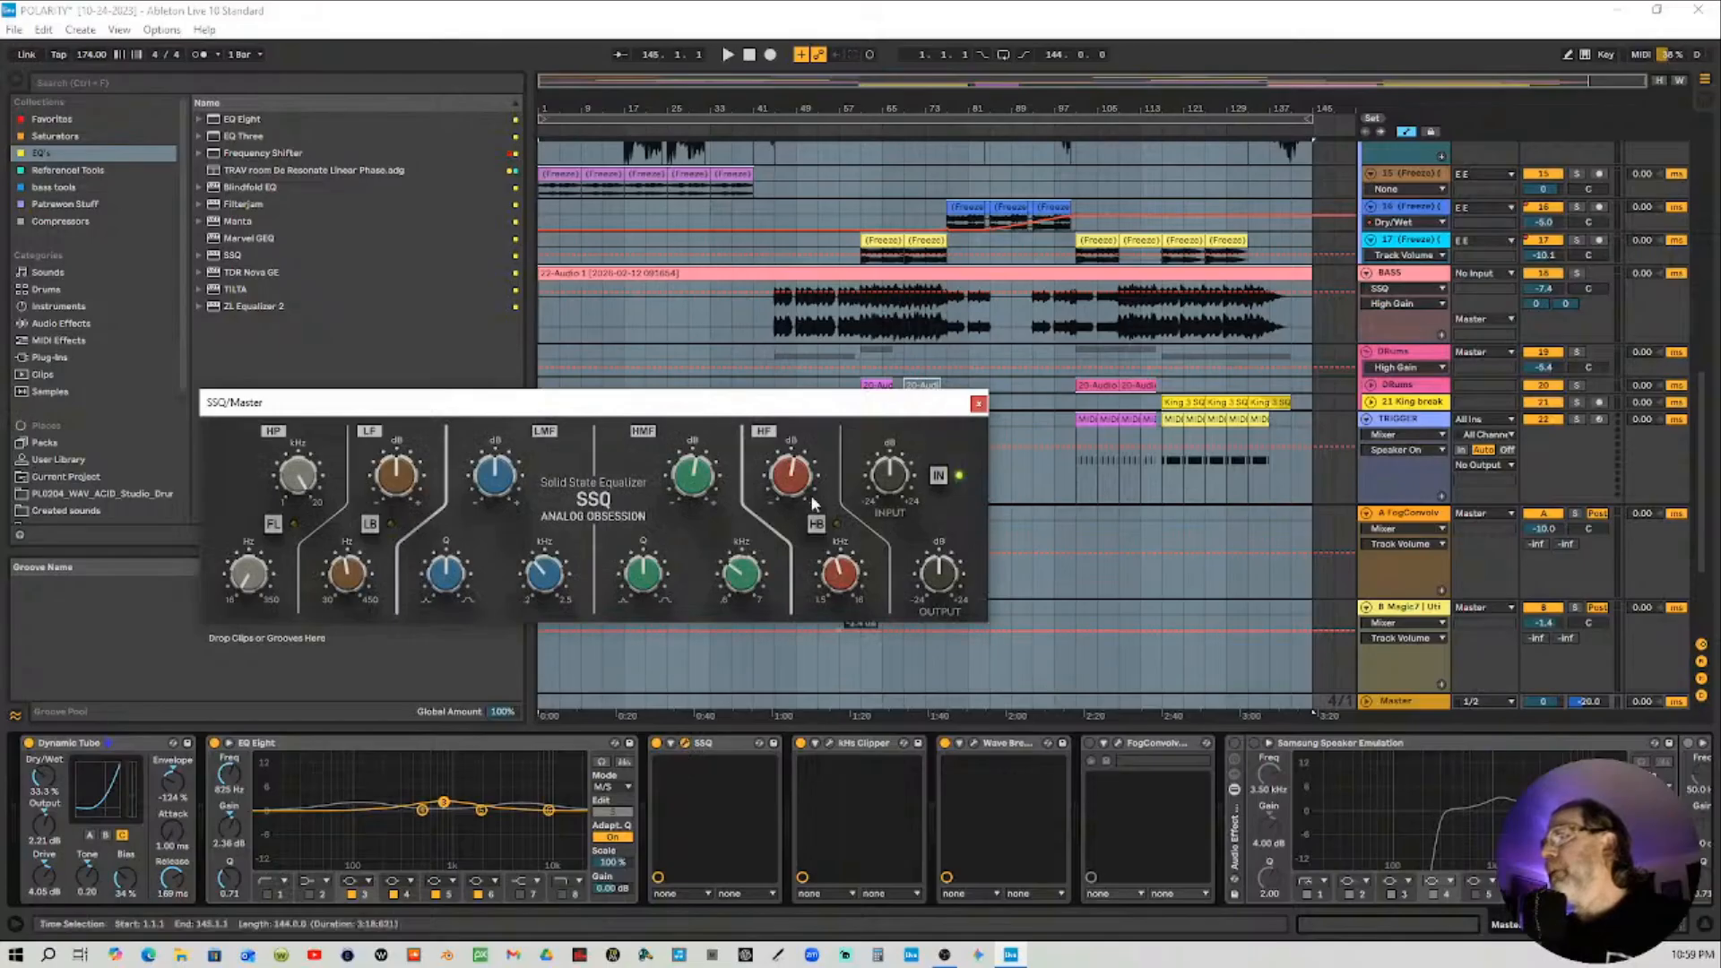
{"action": "left_click", "coordinate": [978, 404]}
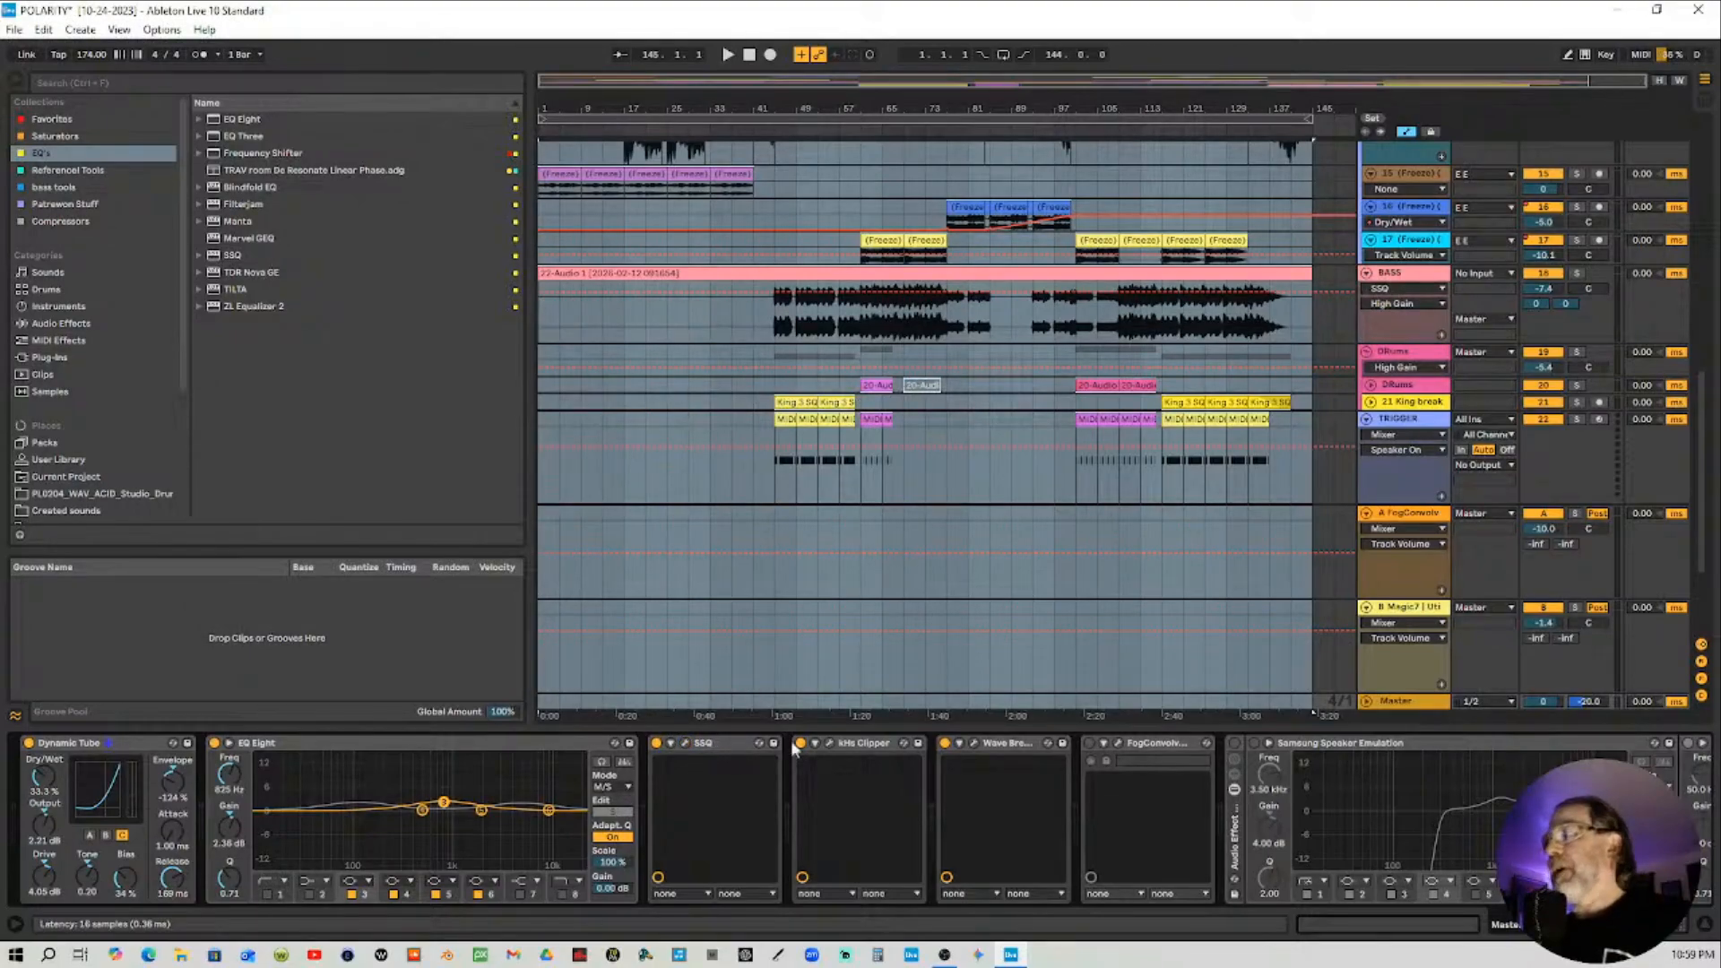
{"action": "left_click", "coordinate": [830, 744]}
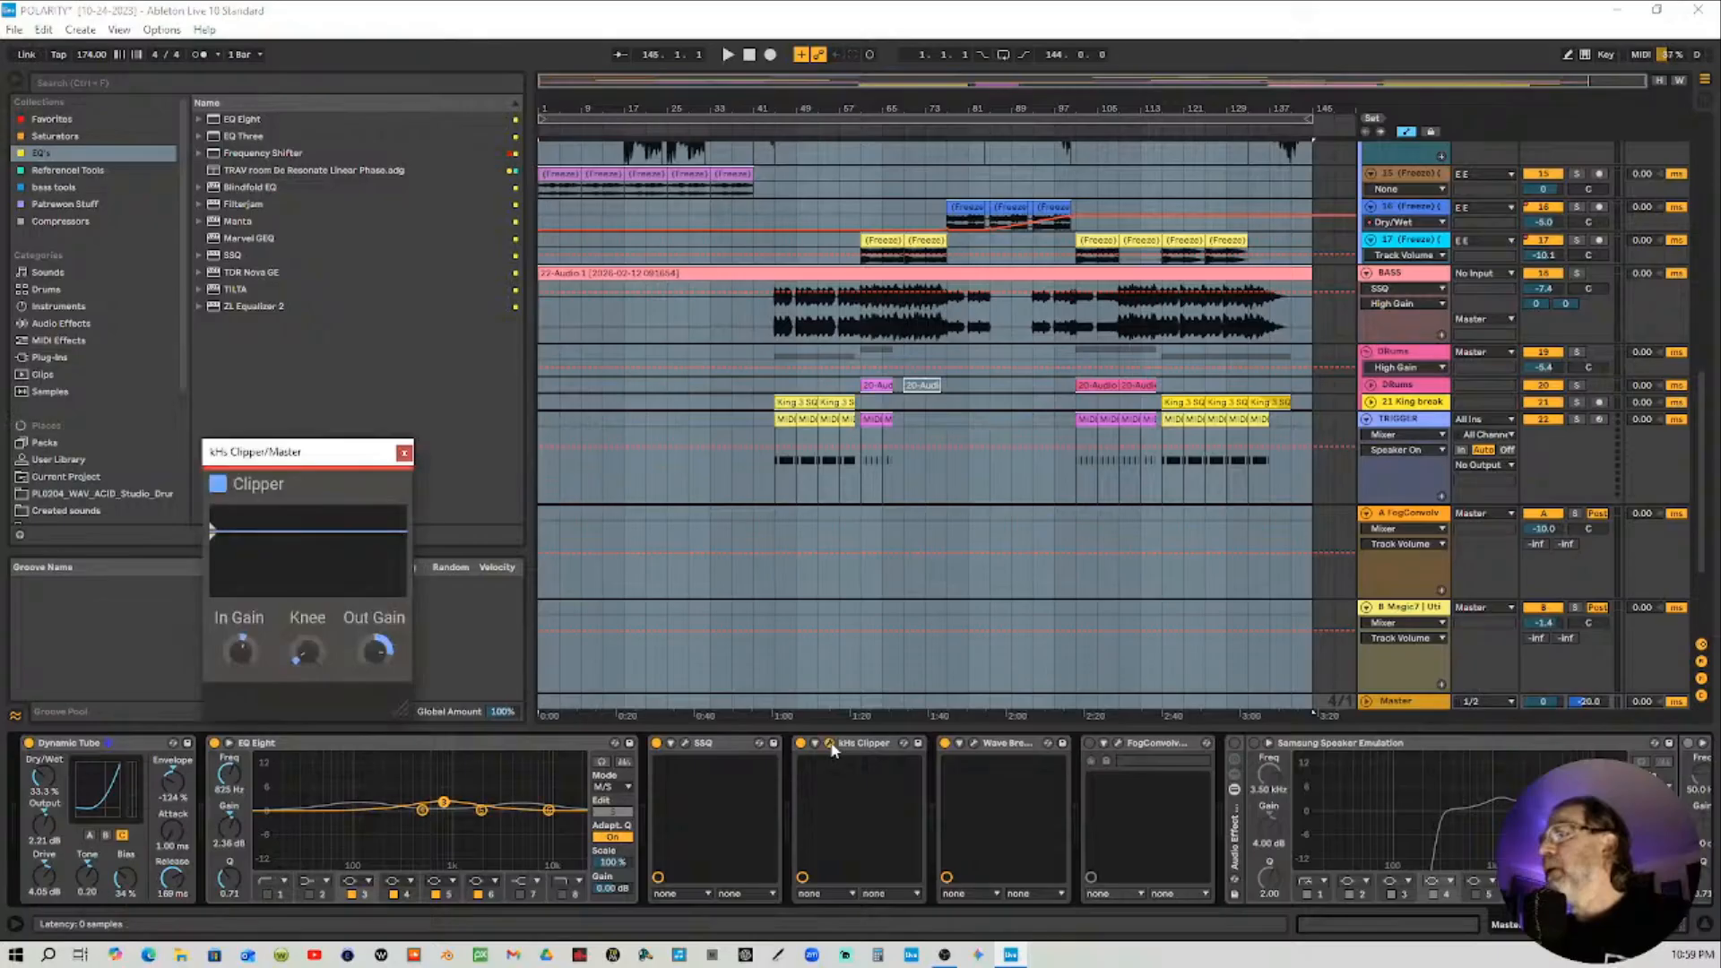
{"action": "left_click", "coordinate": [830, 744]}
{"action": "left_click", "coordinate": [974, 744]}
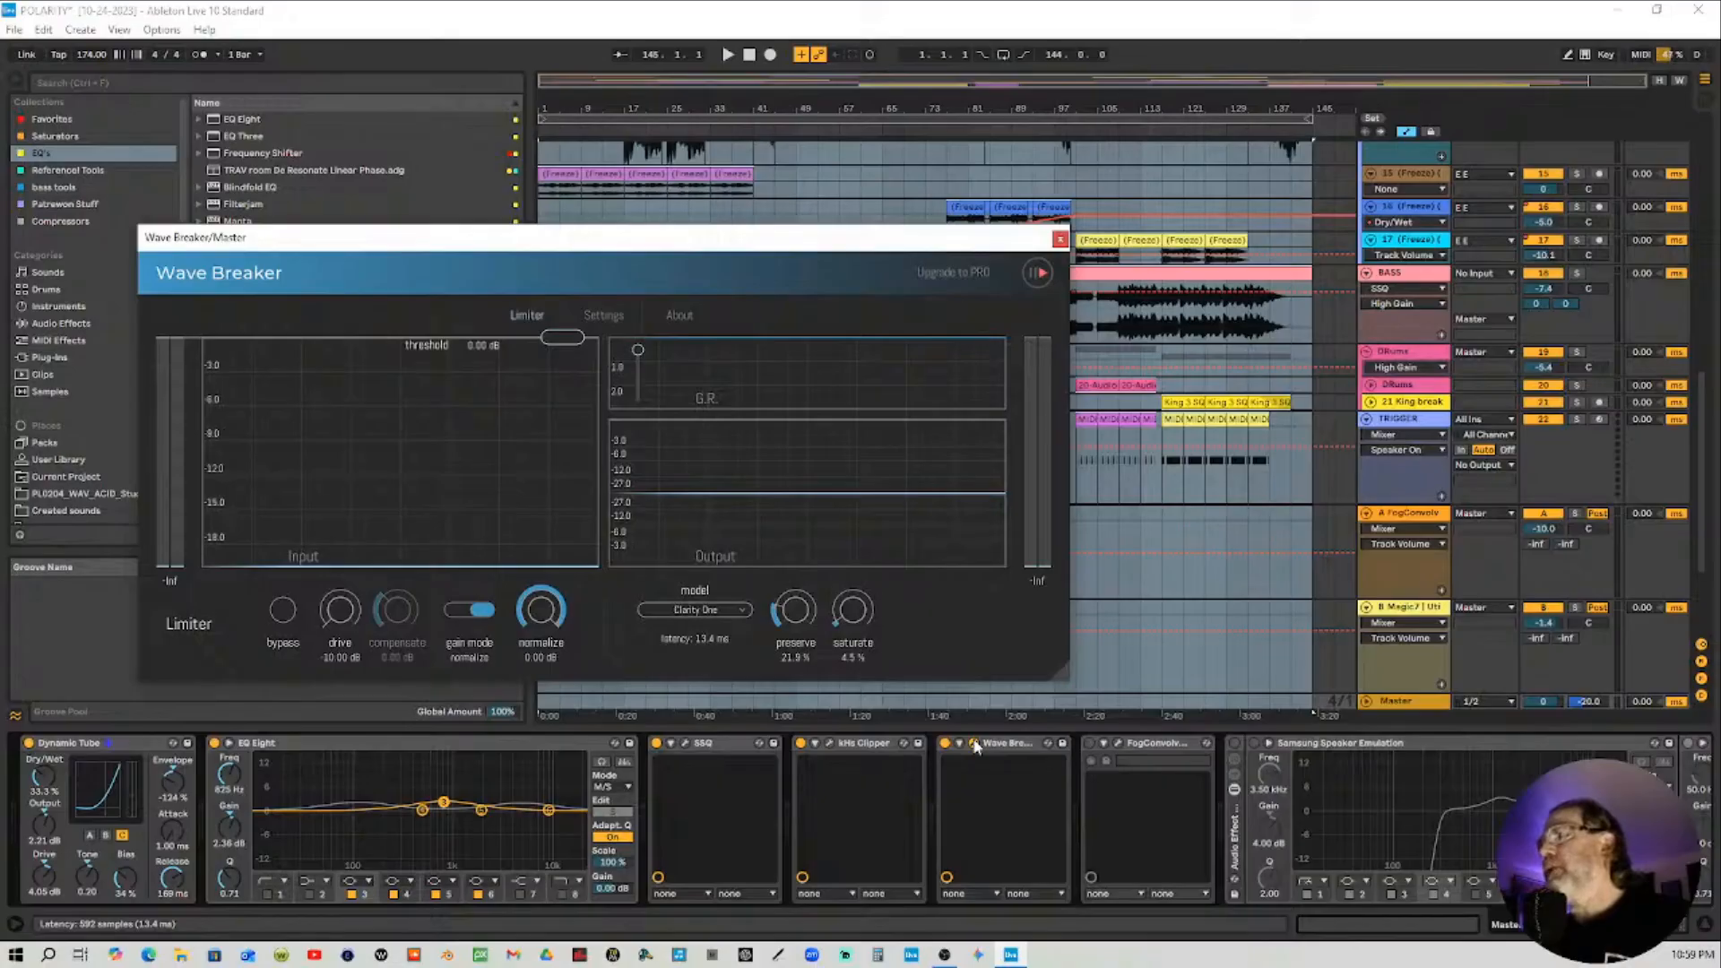
{"action": "left_click", "coordinate": [973, 745]}
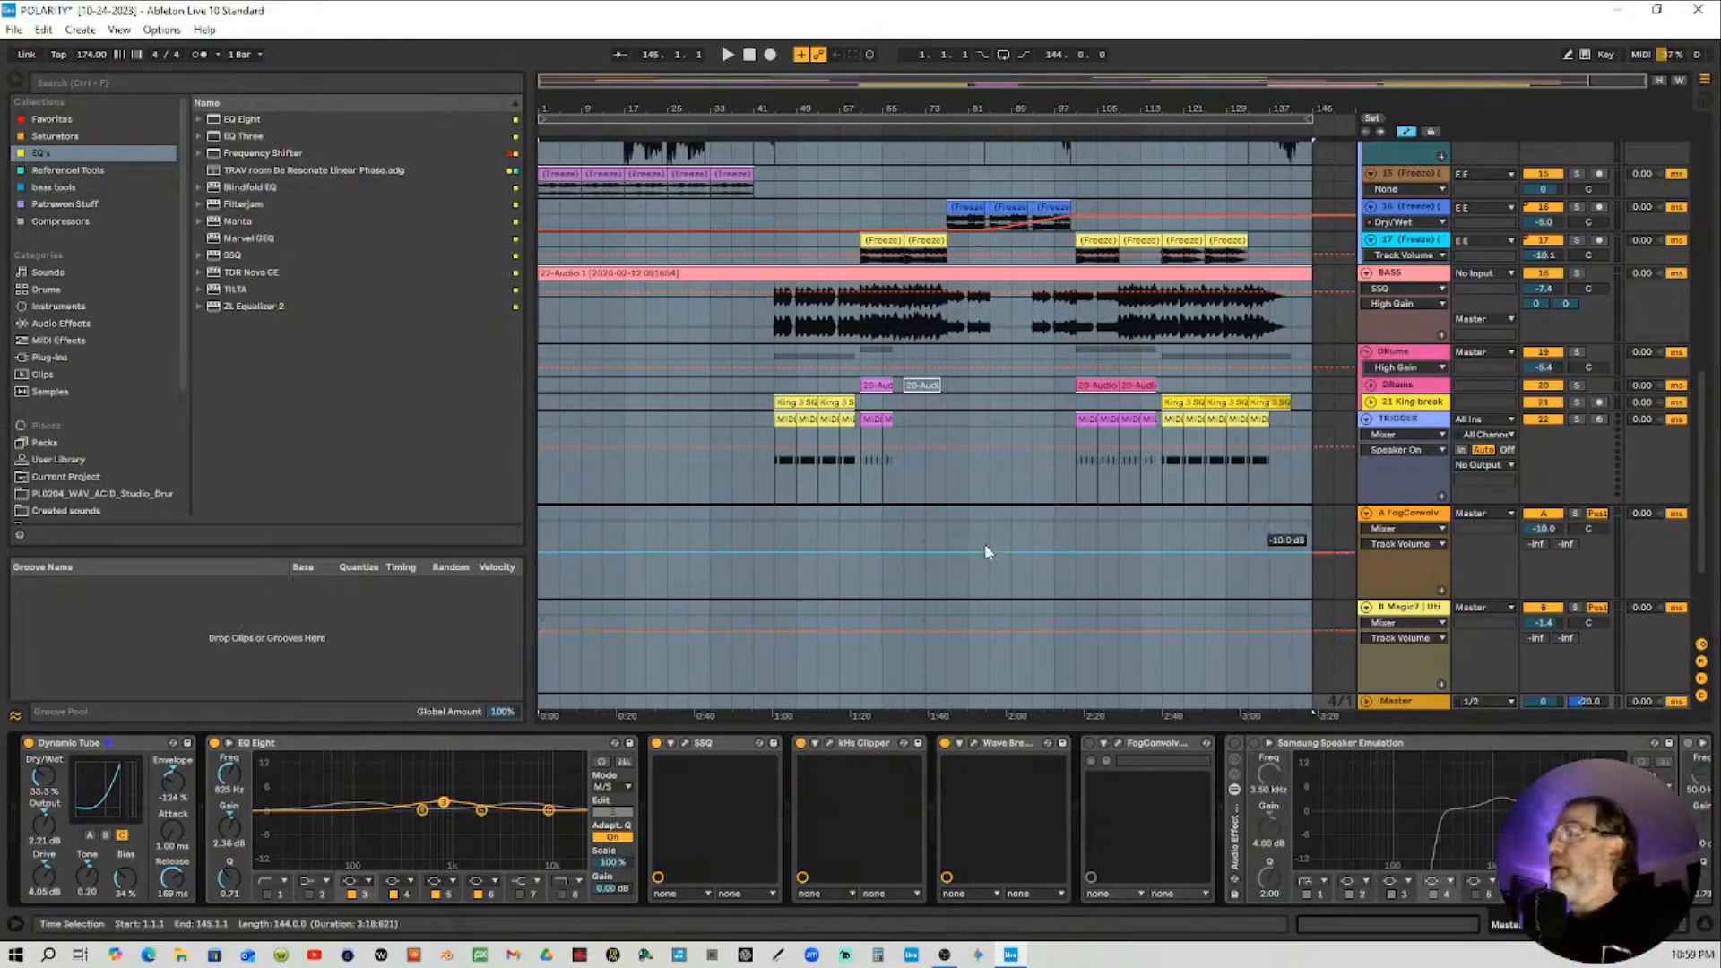
Solo the BASS track and start playback from around bar 46 of the arrangement
{"action": "left_click_drag", "start_coordinate": [902, 107], "coordinate": [1002, 151]}
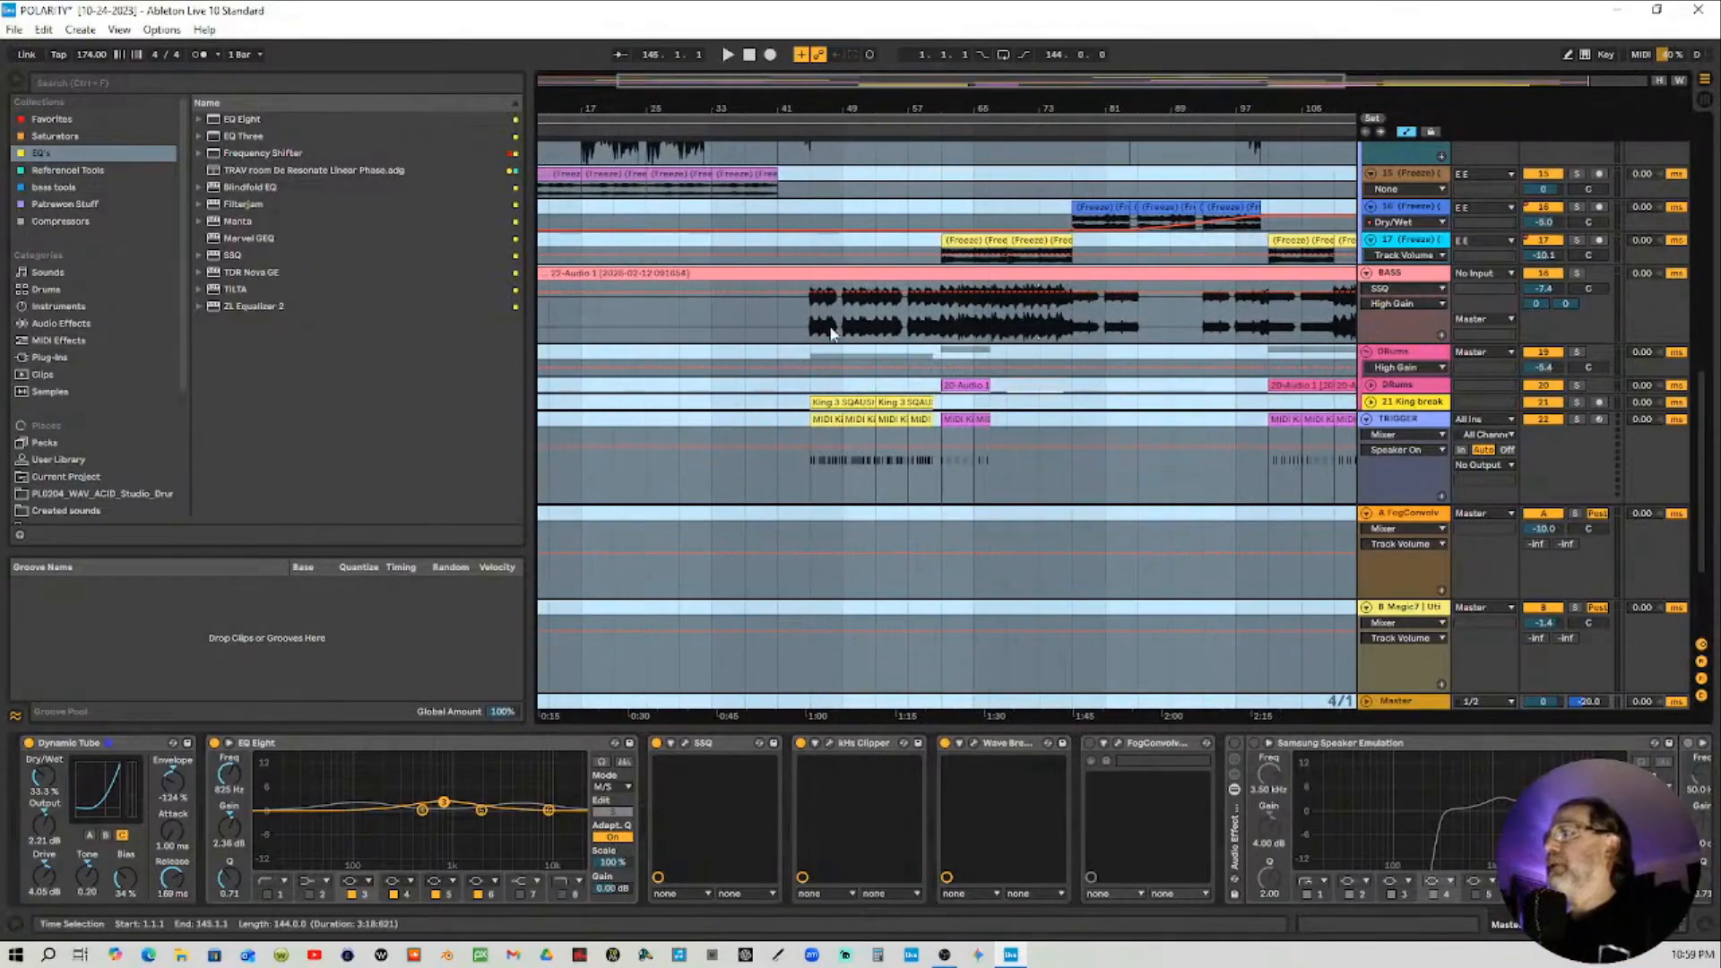
{"action": "left_click", "coordinate": [1577, 274]}
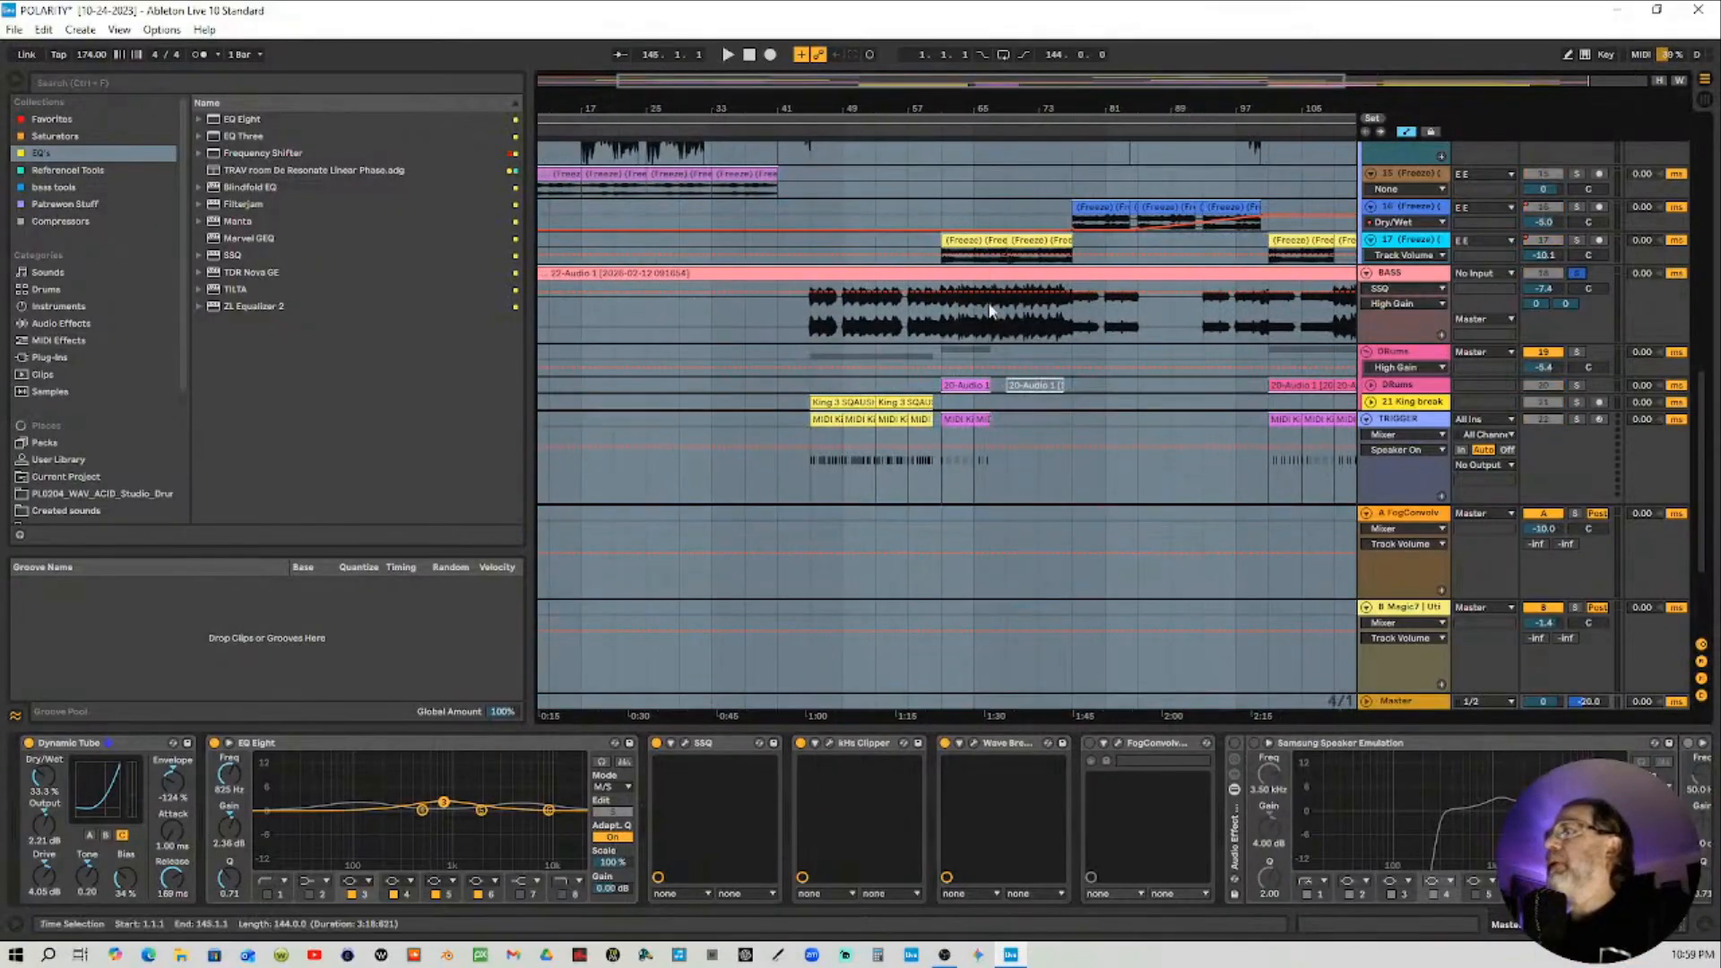
{"action": "left_click", "coordinate": [796, 130]}
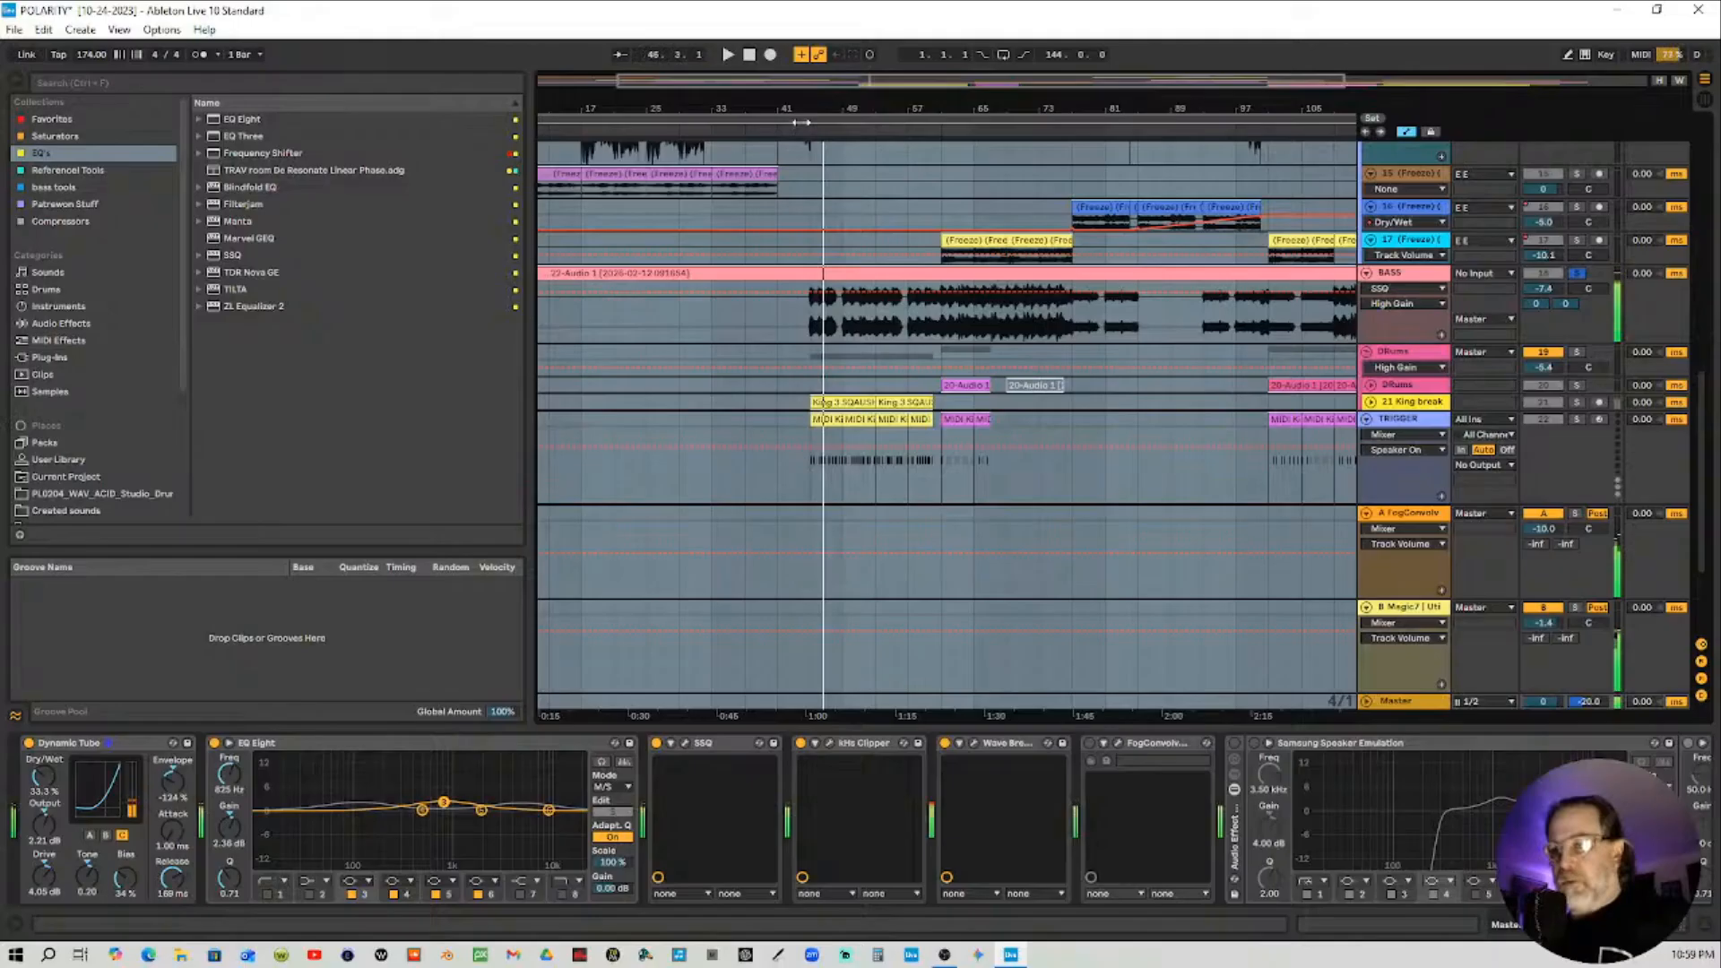
{"action": "key", "text": "space"}
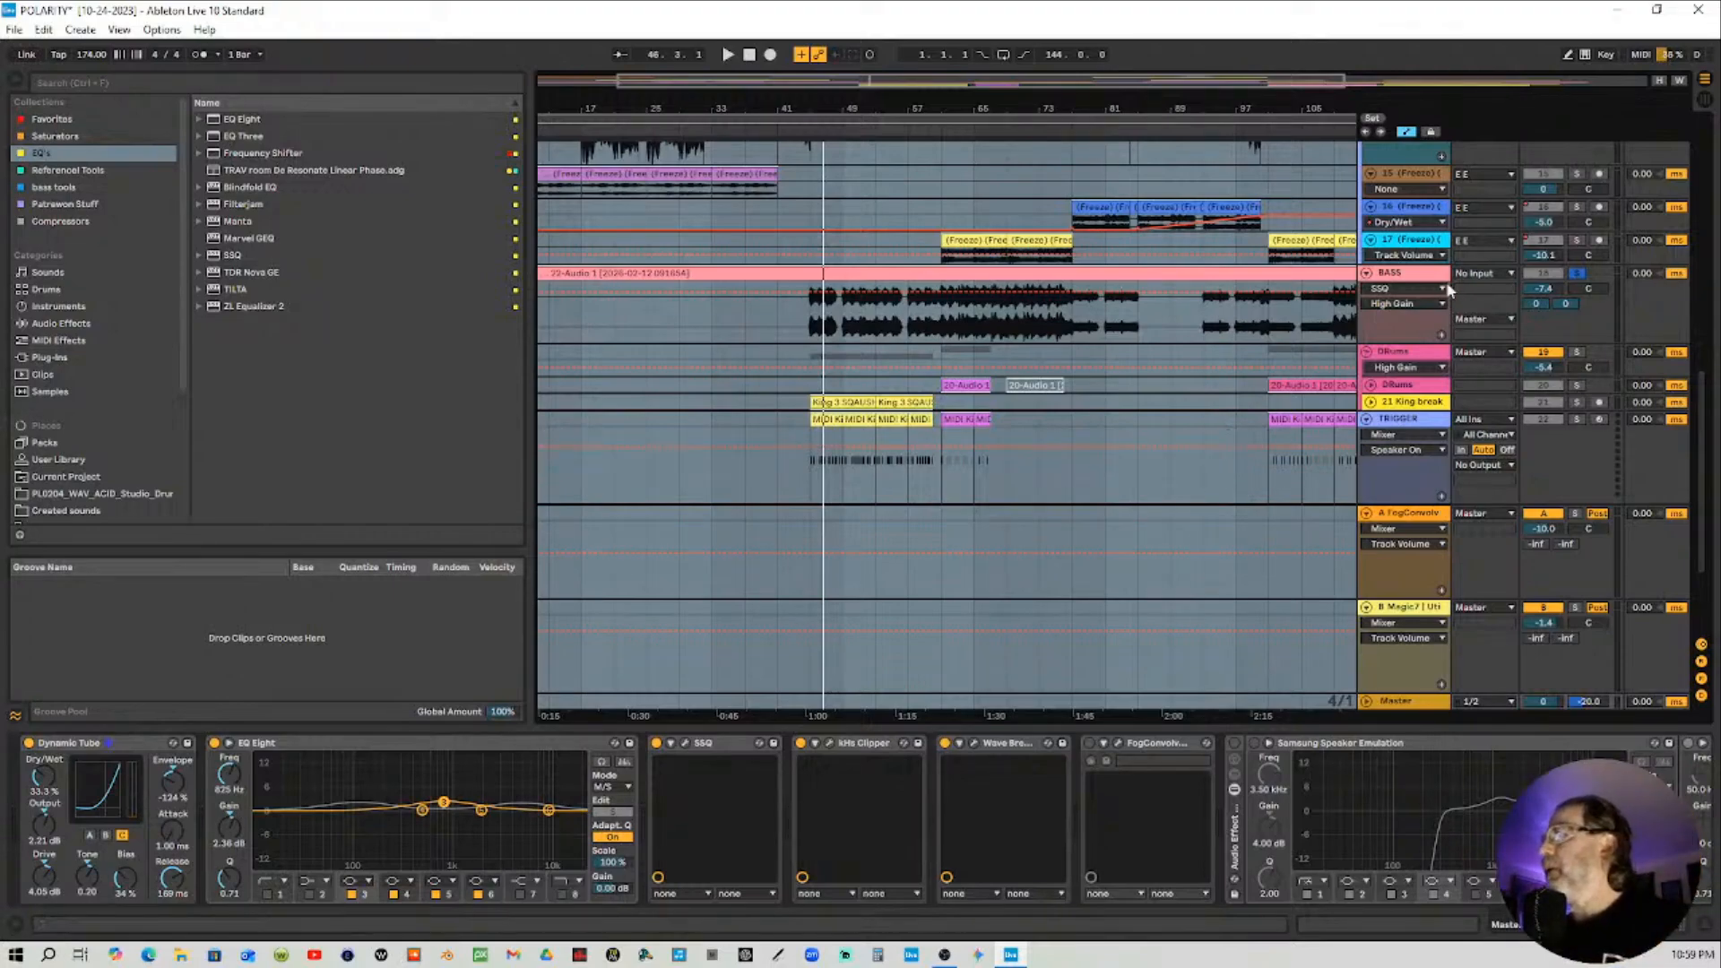
Review the device chains of the BASS track and then the Master track
{"action": "left_click", "coordinate": [1429, 338]}
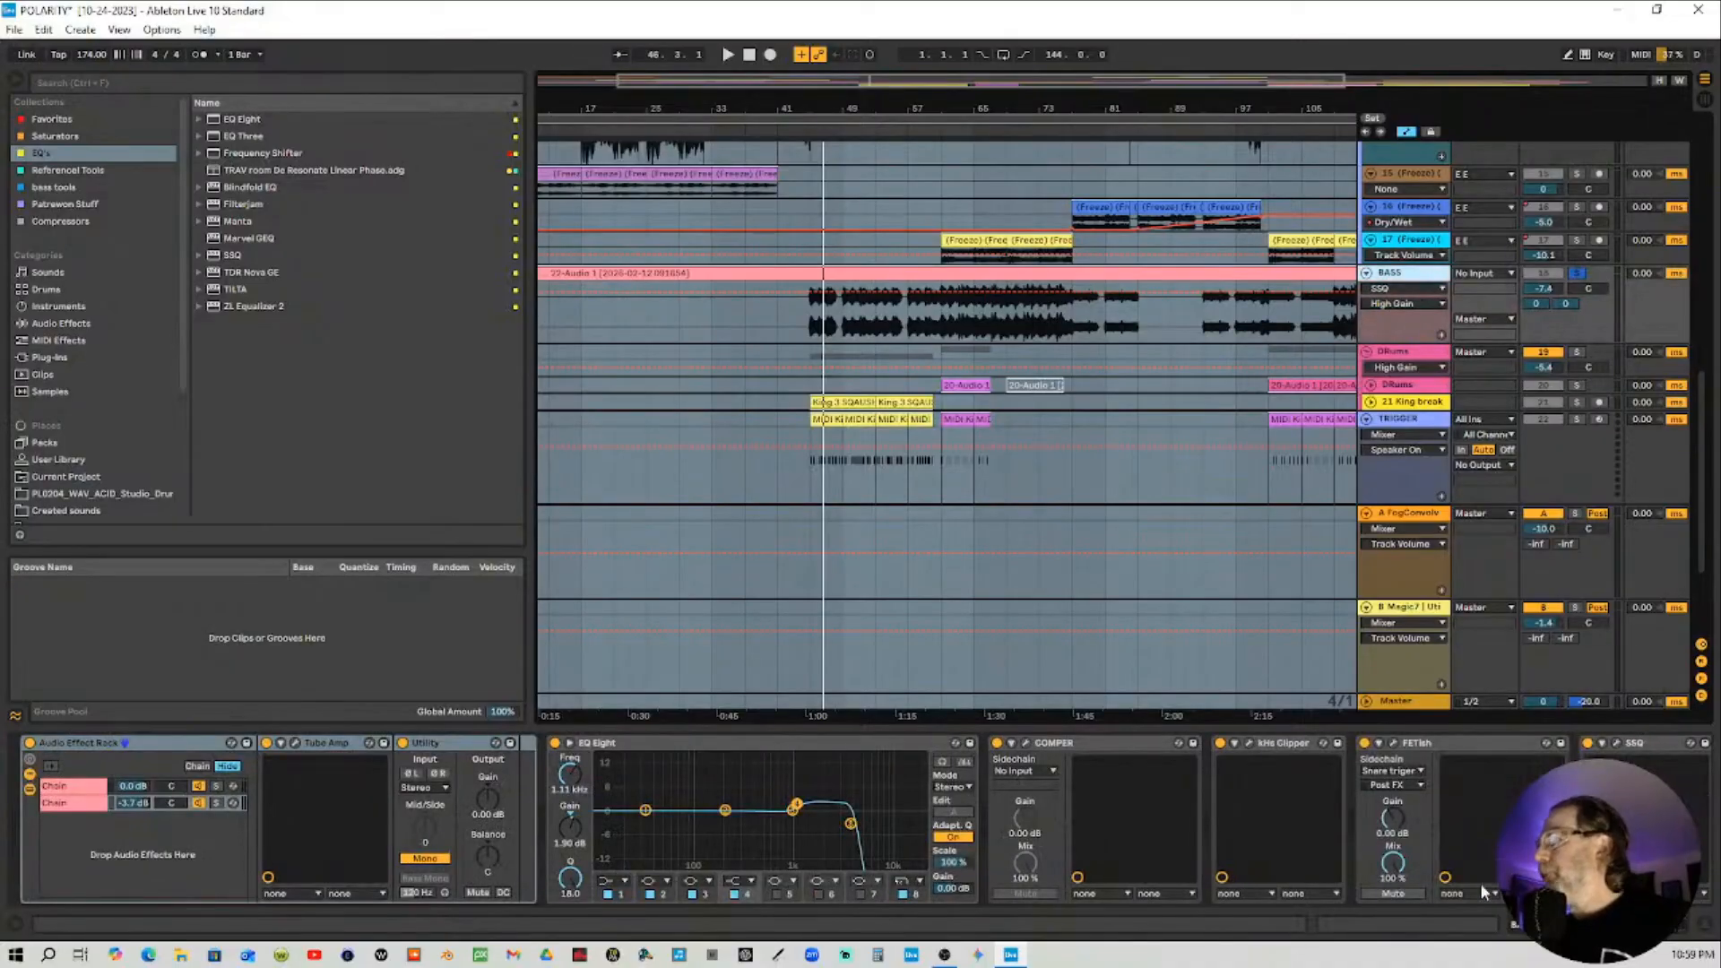
{"action": "left_click", "coordinate": [1619, 923]}
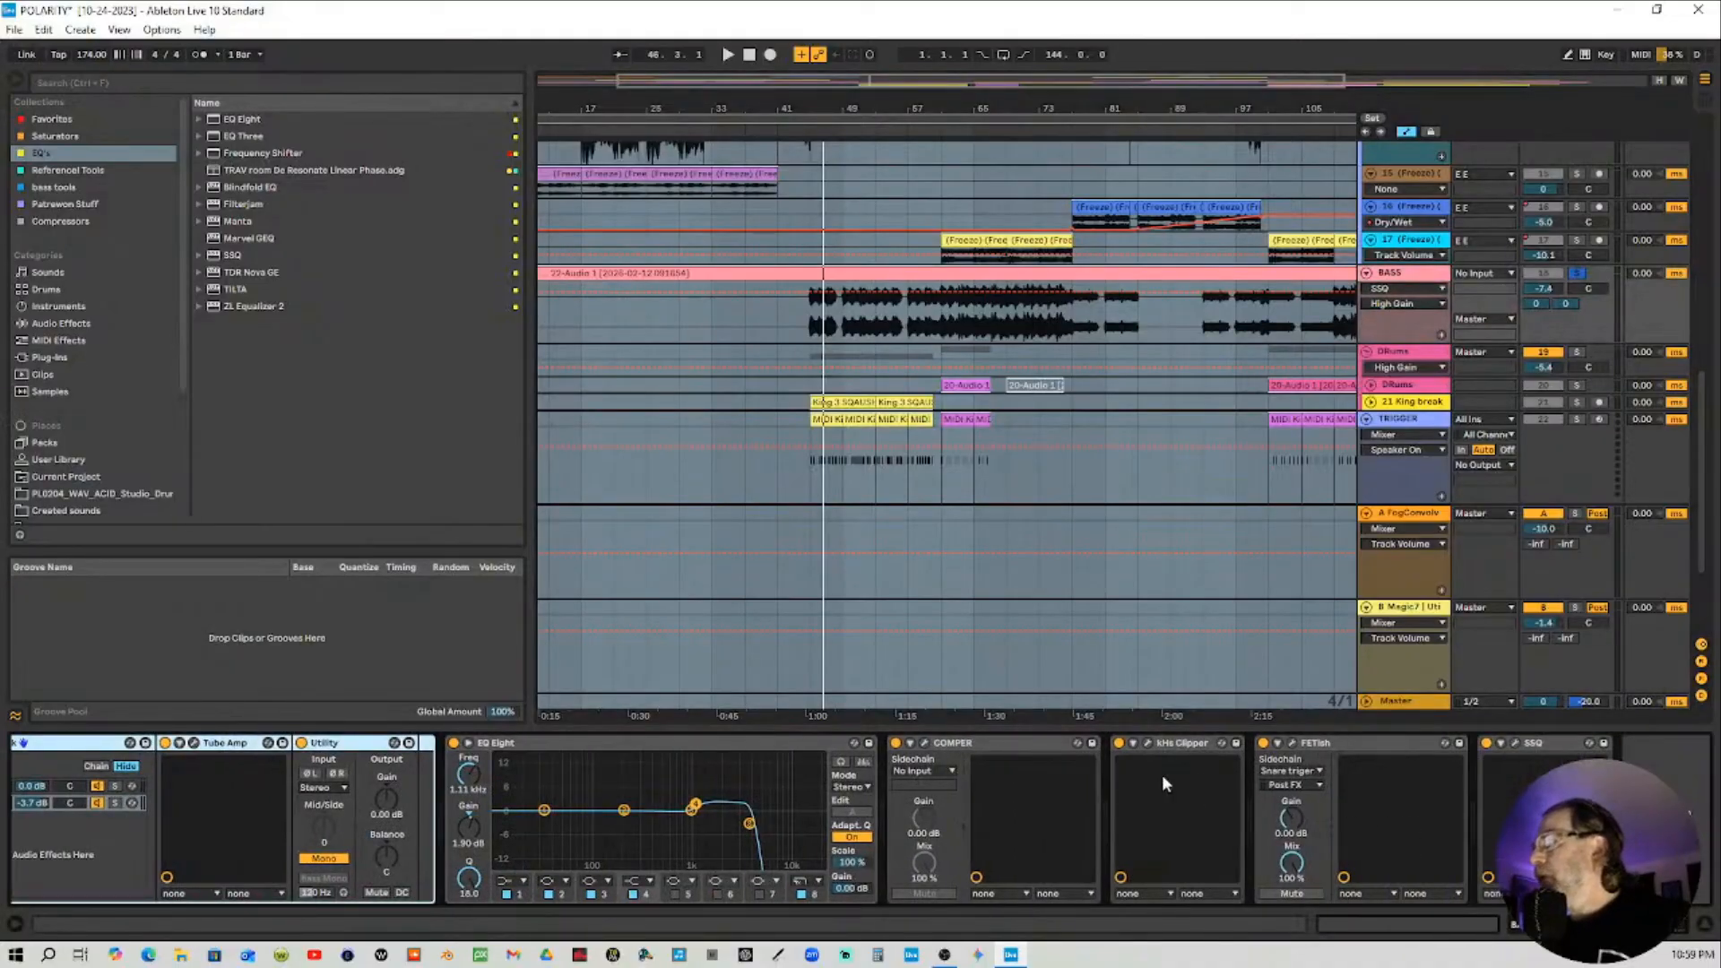
{"action": "left_click", "coordinate": [1424, 701]}
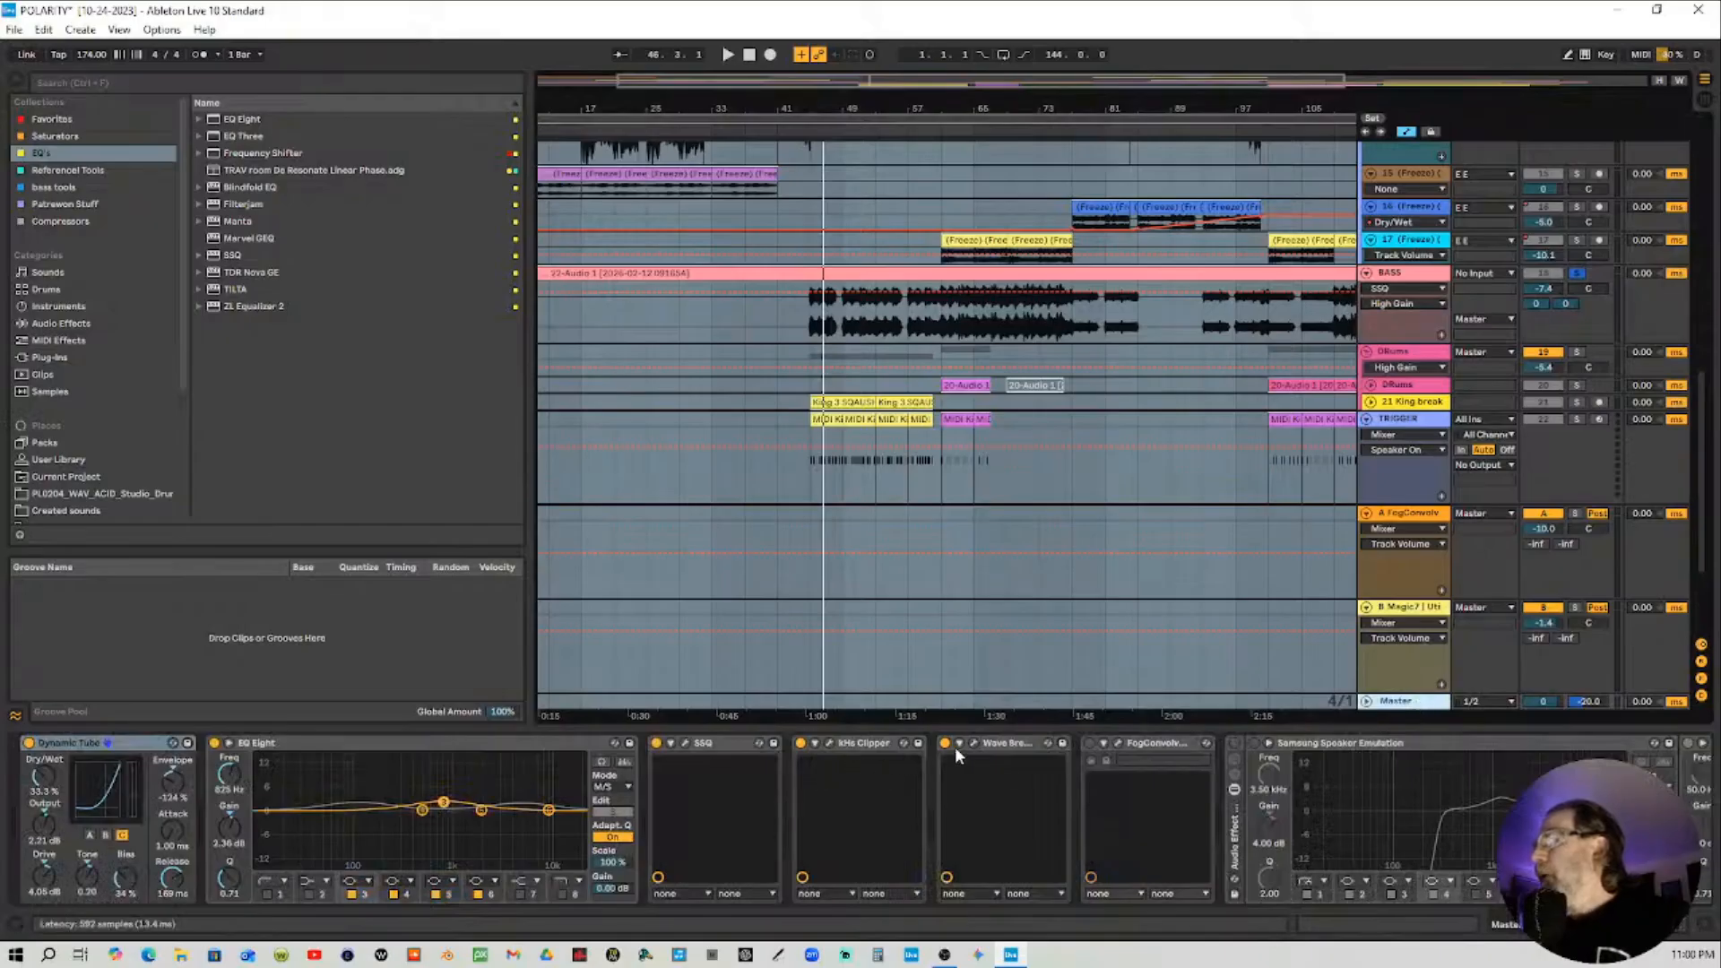
{"action": "left_click_drag", "start_coordinate": [1605, 925], "coordinate": [1641, 925]}
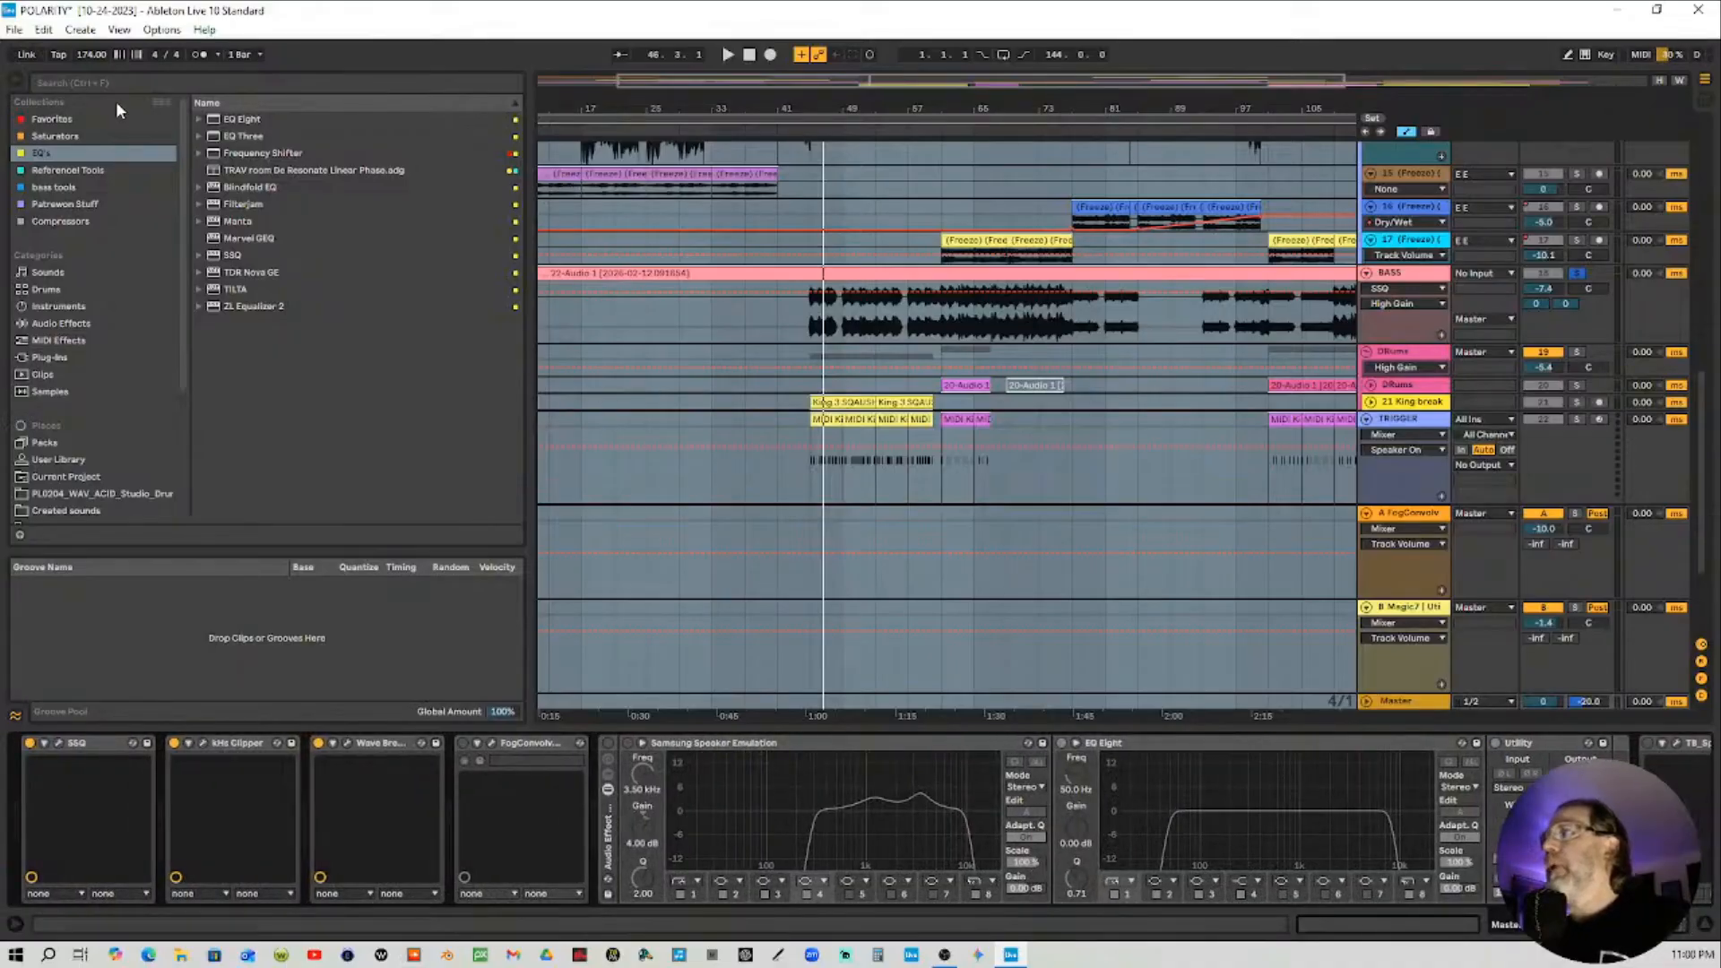
Insert SPAN Plus from the Reference Tools collection into the master chain after FogConvolver
{"action": "left_click", "coordinate": [64, 174]}
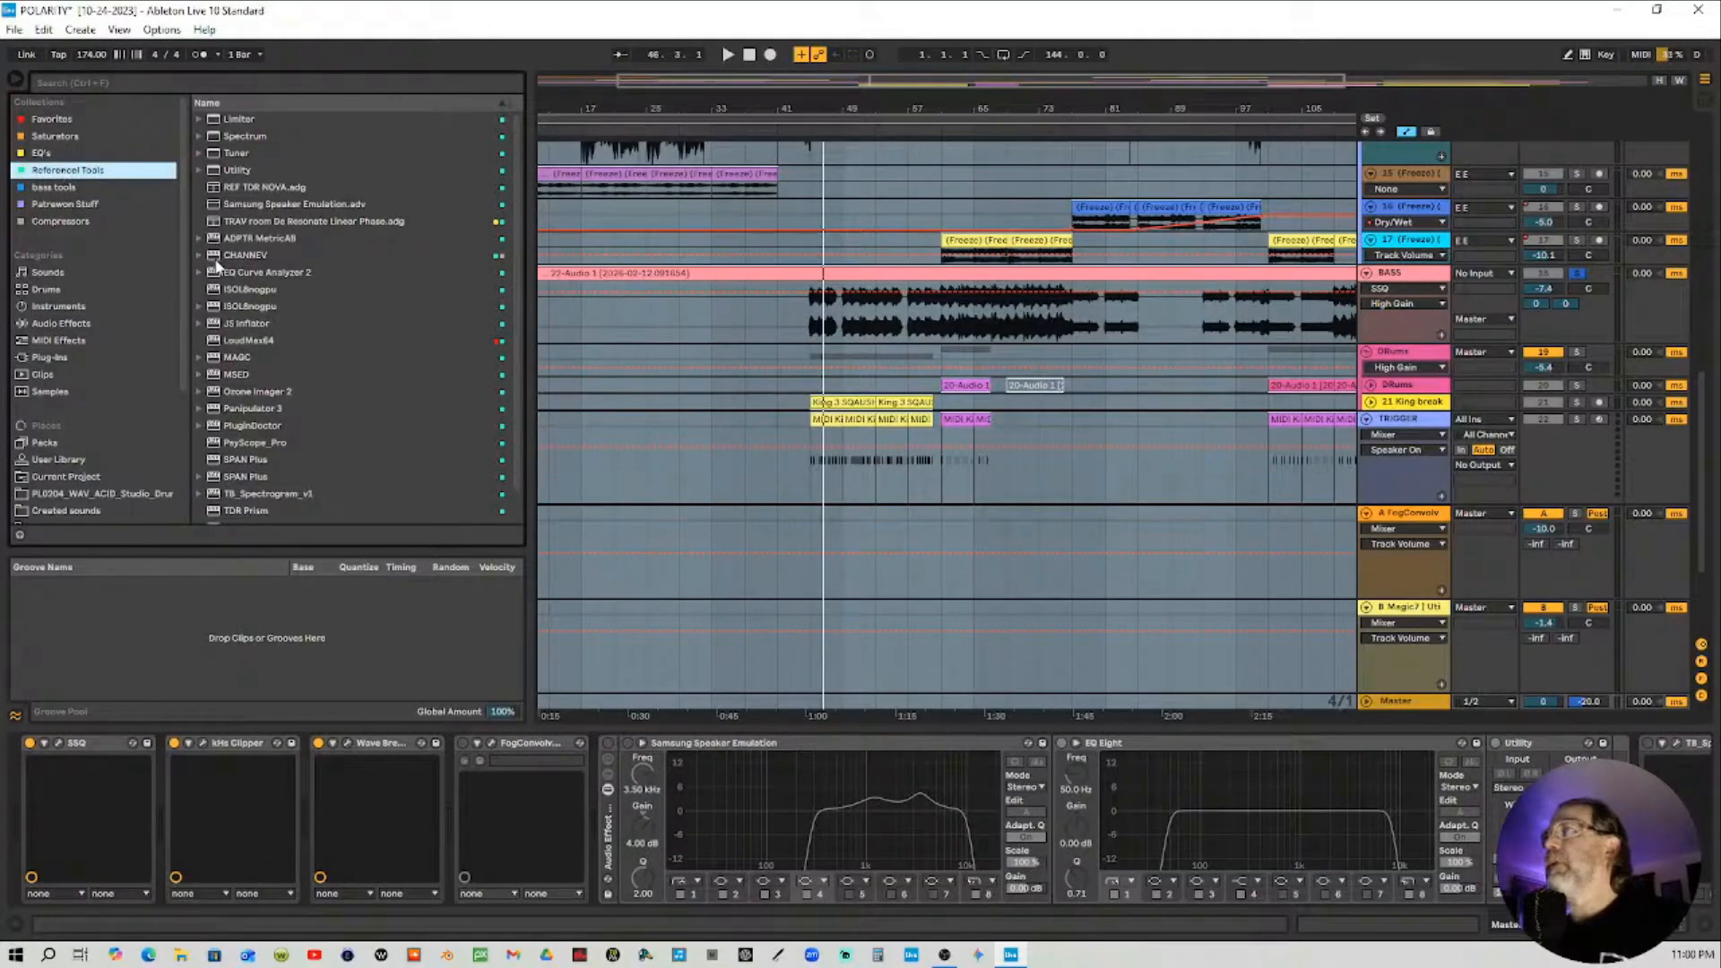
{"action": "scroll", "coordinate": [259, 356], "scroll_direction": "down", "scroll_amount": 1}
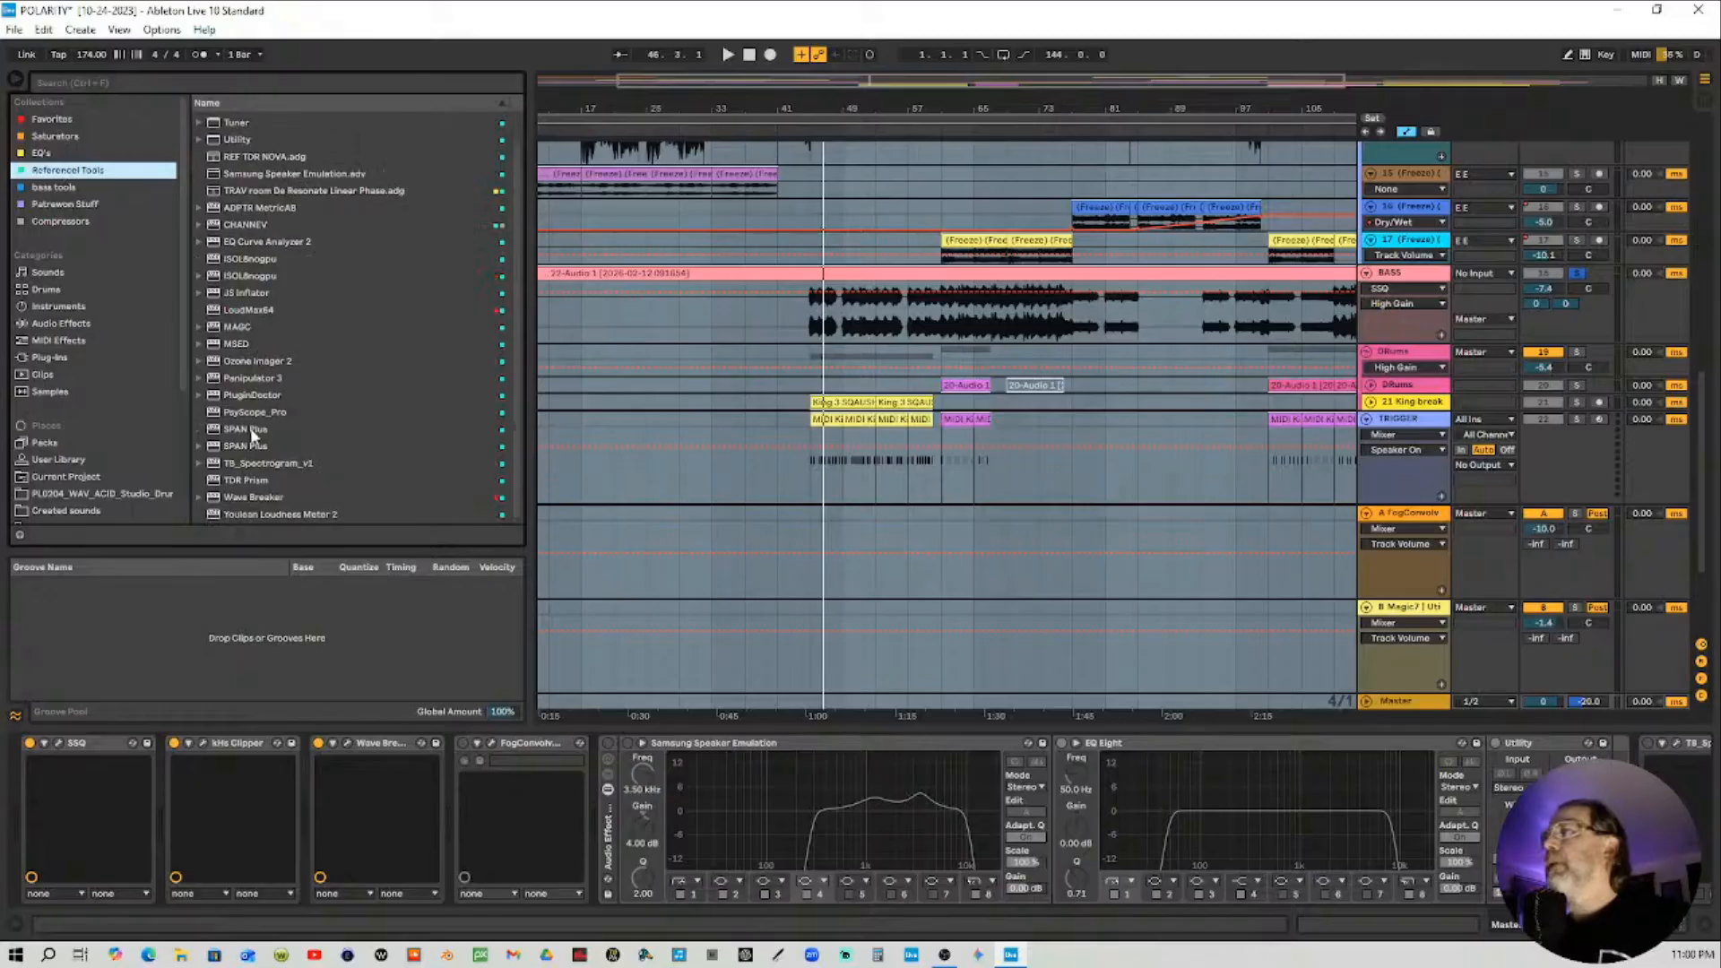
{"action": "left_click_drag", "start_coordinate": [239, 432], "coordinate": [415, 466]}
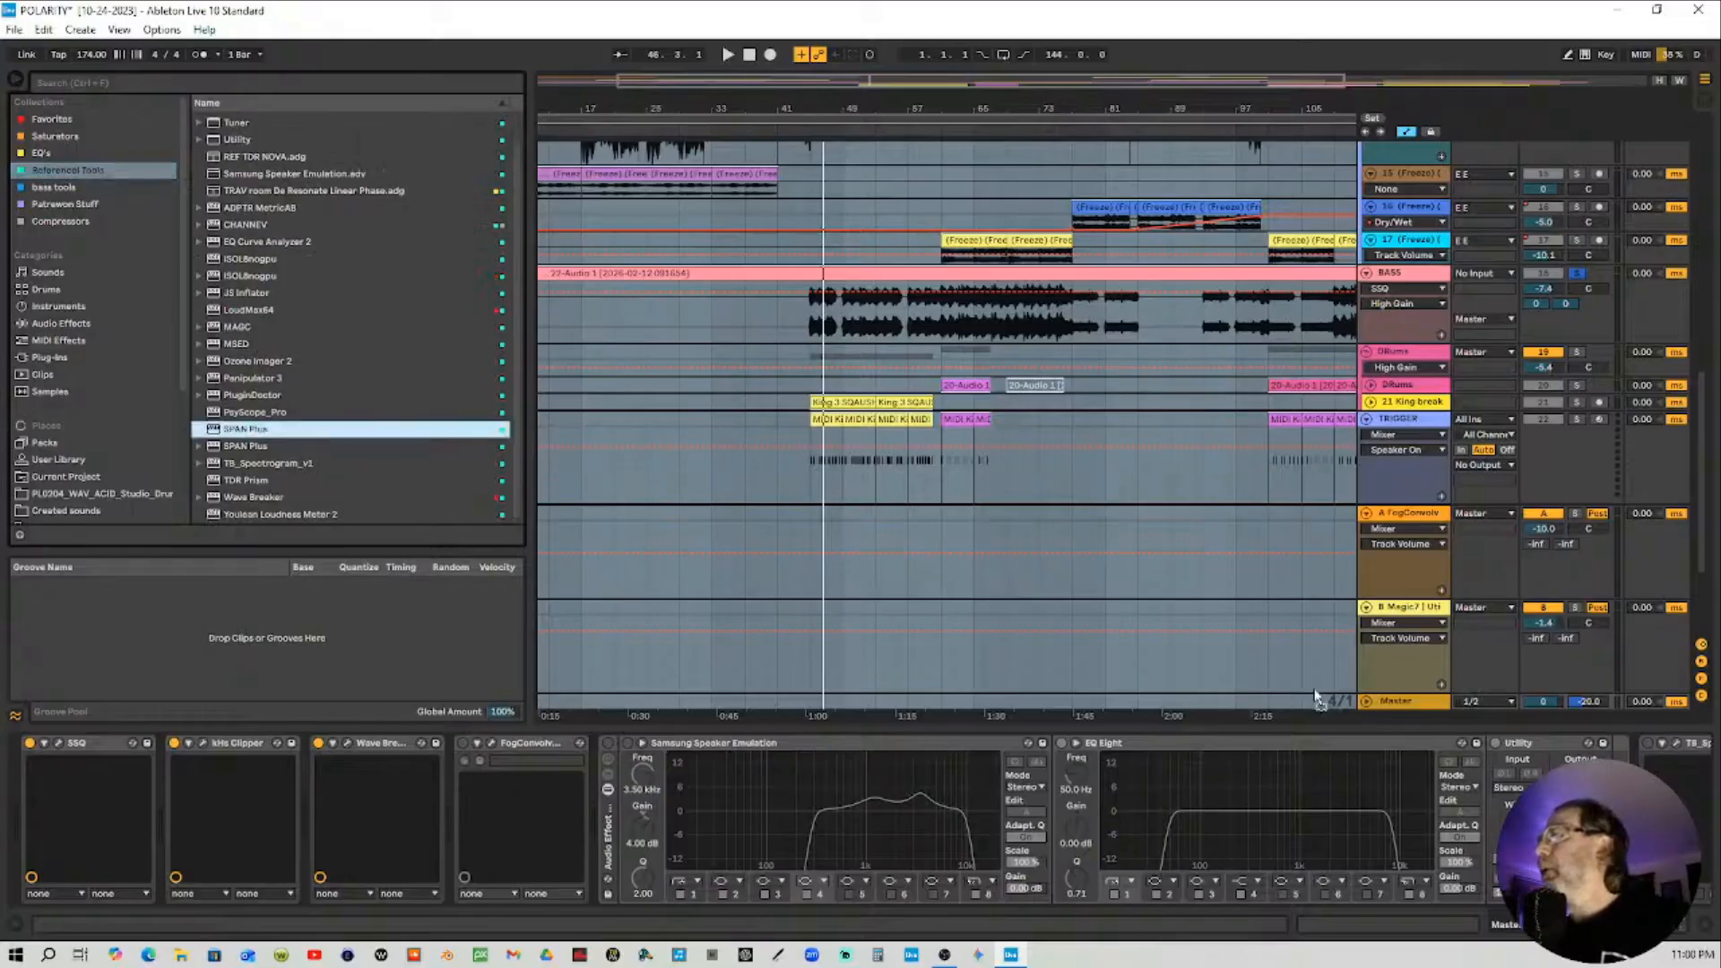
{"action": "left_click_drag", "start_coordinate": [658, 658], "coordinate": [587, 751]}
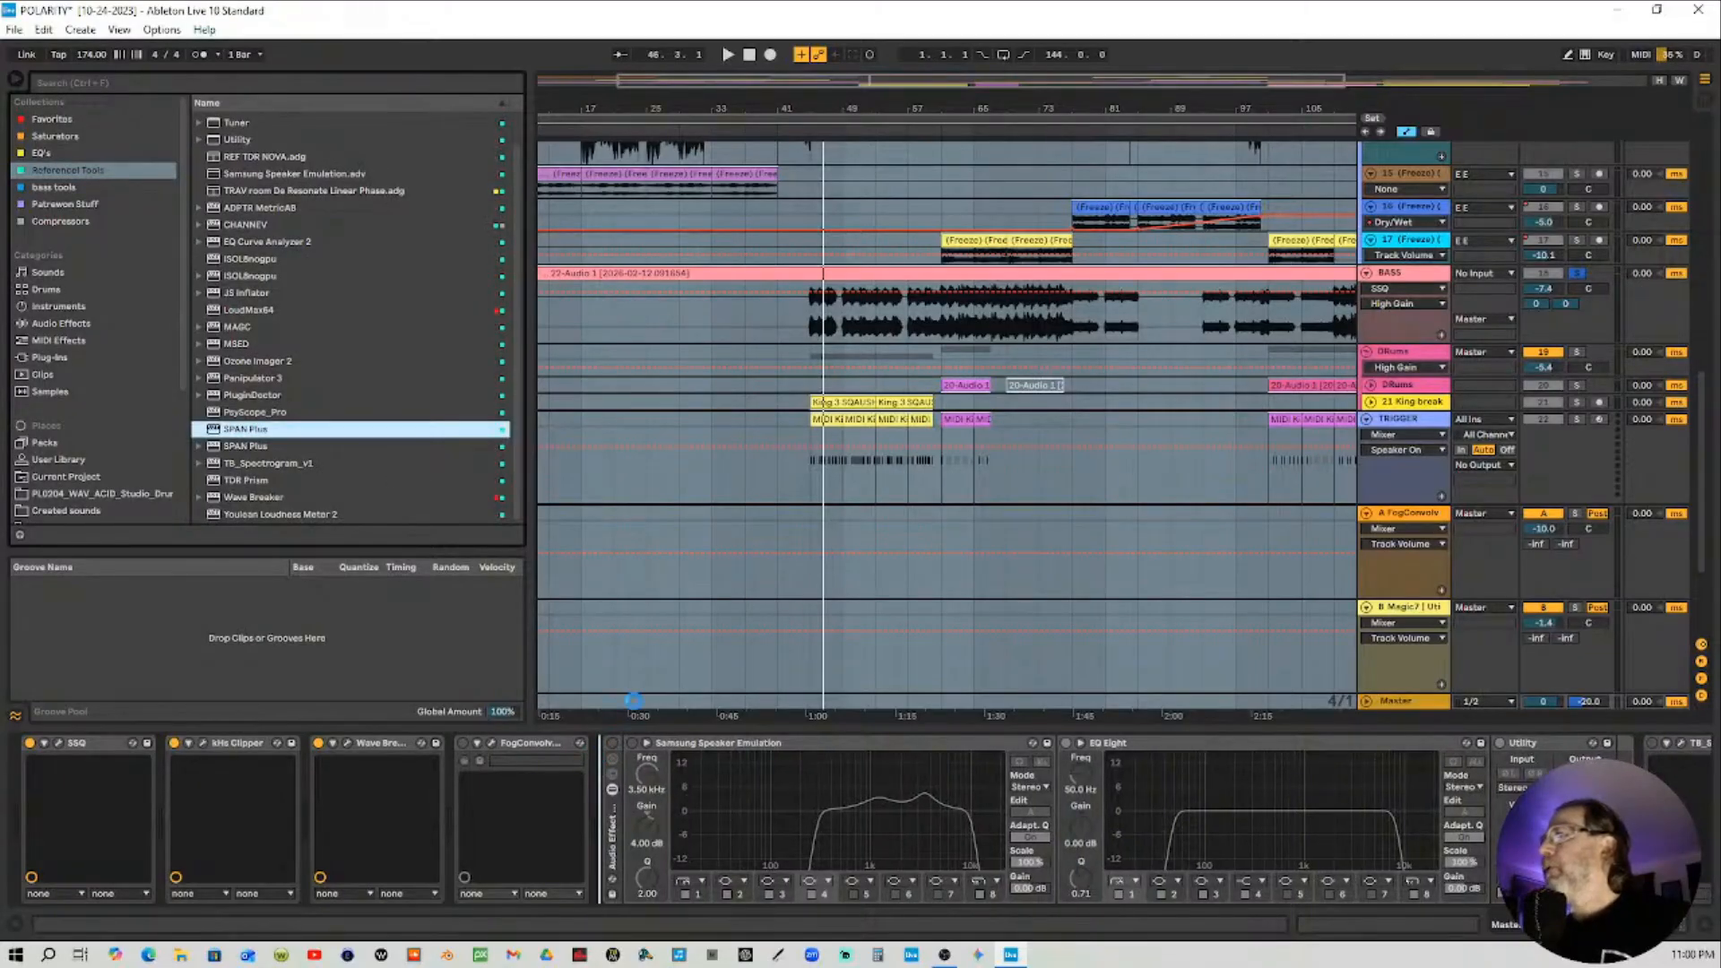
{"action": "left_click_drag", "start_coordinate": [958, 375], "coordinate": [965, 350]}
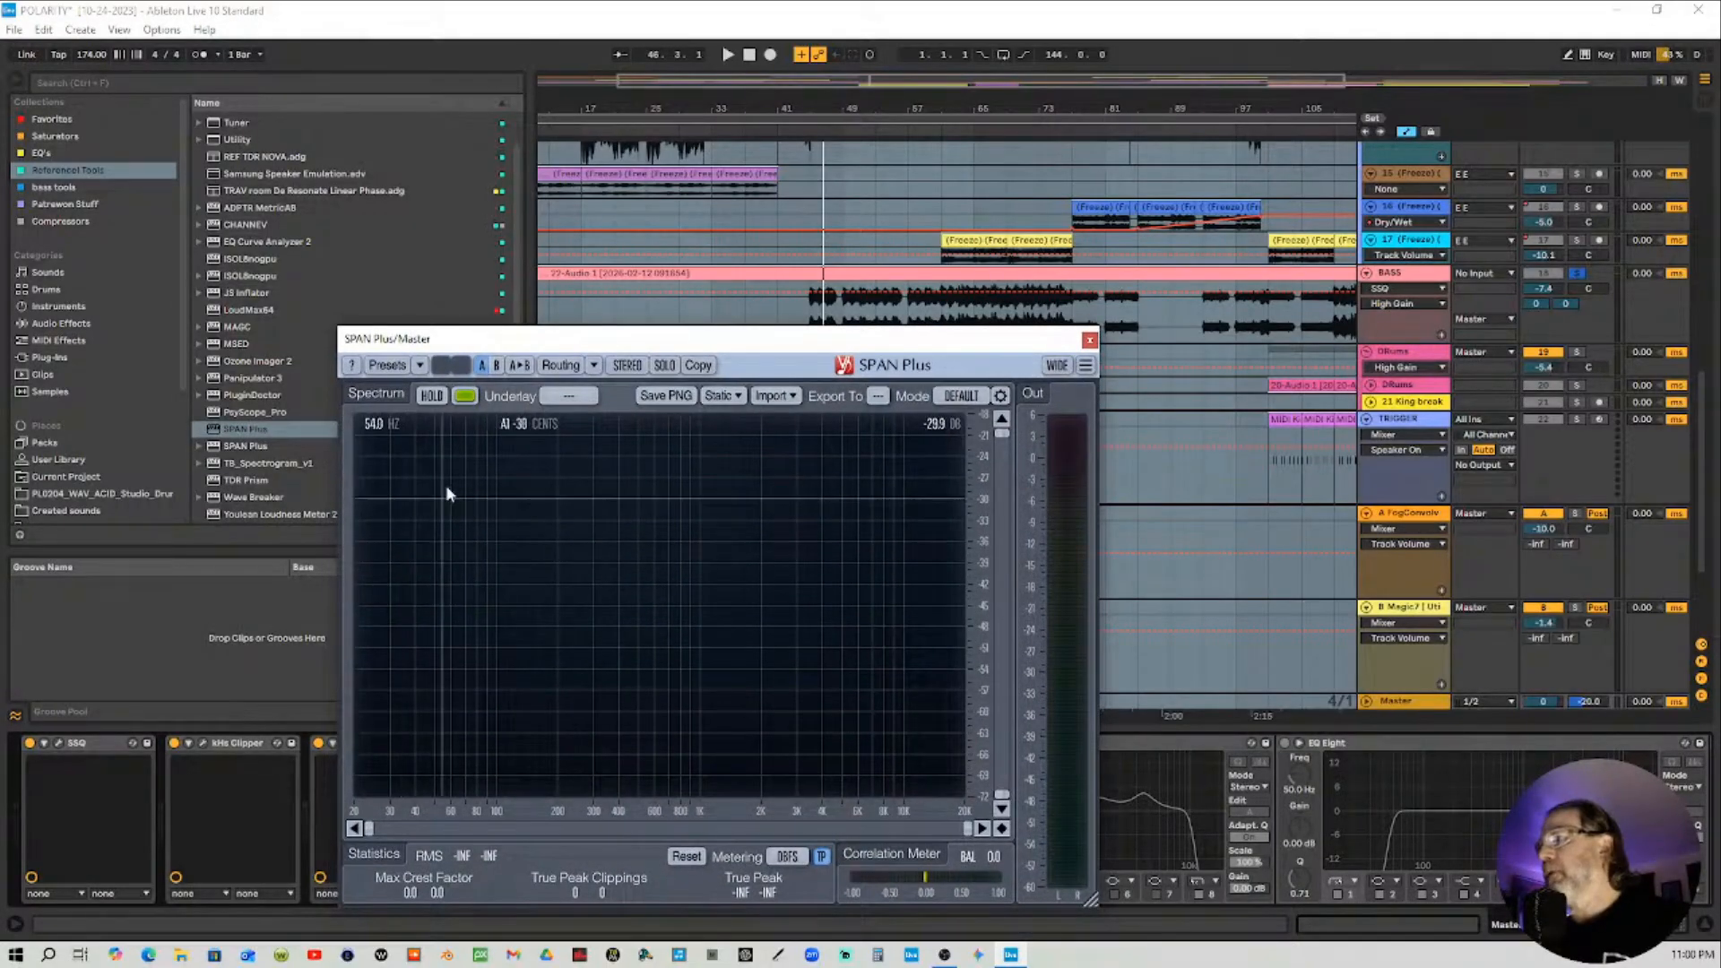
Play the song briefly while watching the SPAN Plus spectrum, then stop playback
{"action": "left_click", "coordinate": [805, 134]}
{"action": "key", "text": "space"}
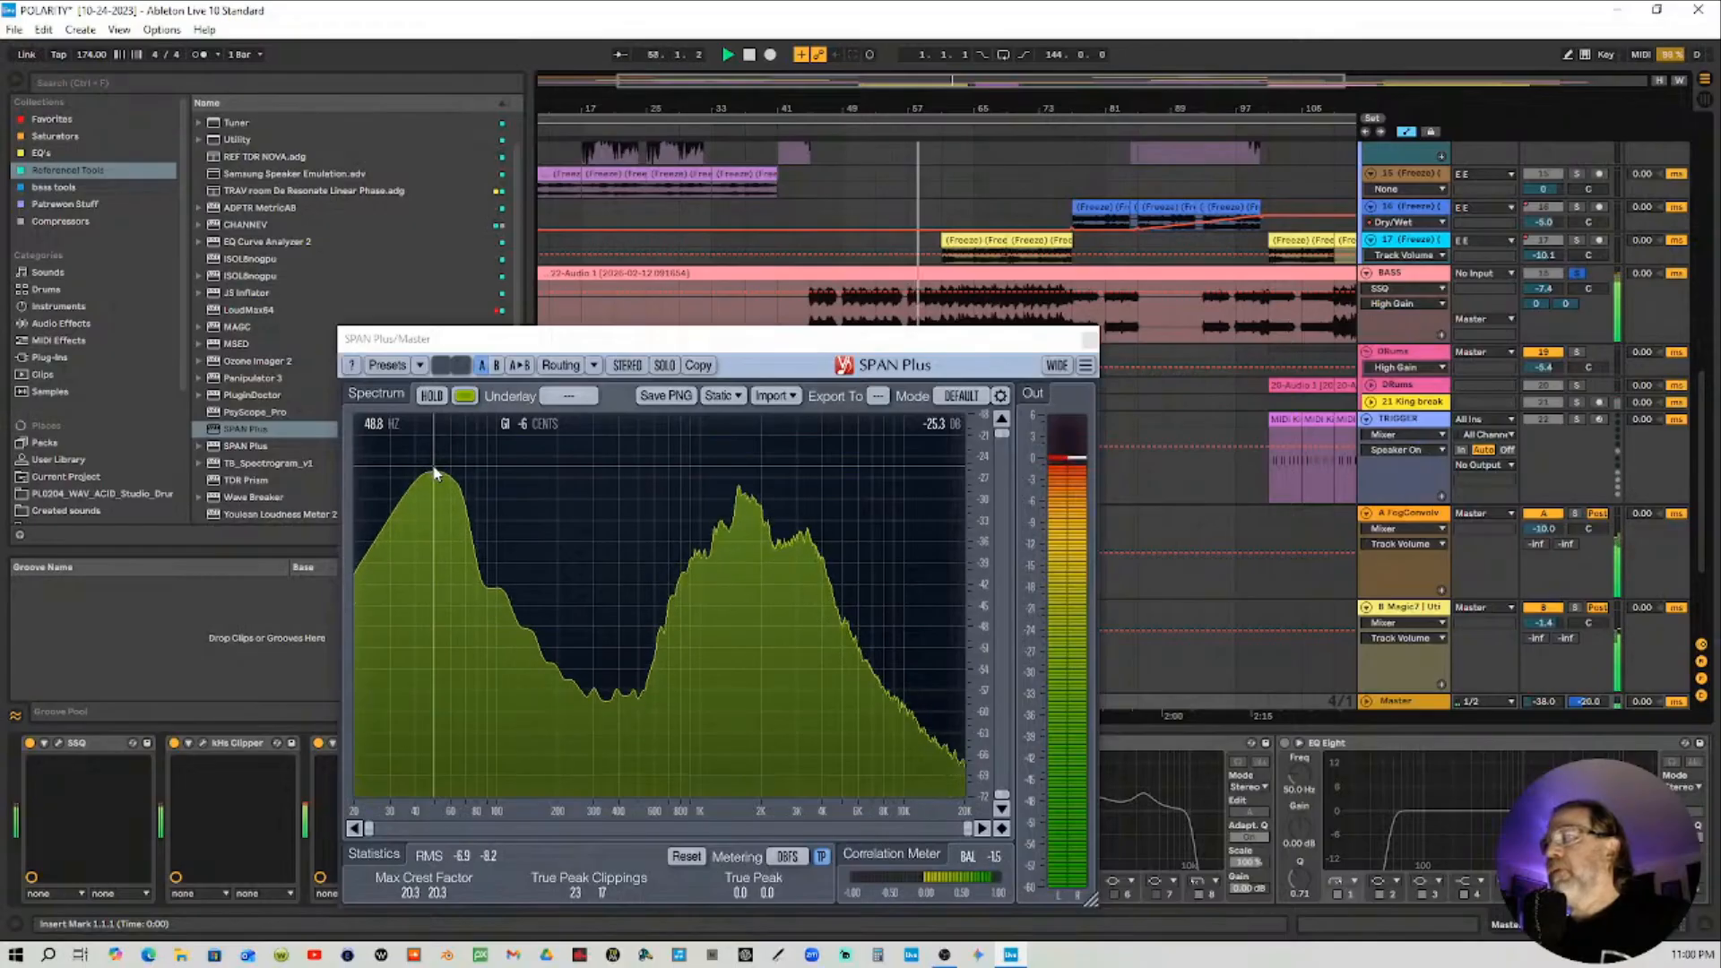
{"action": "key", "text": "space"}
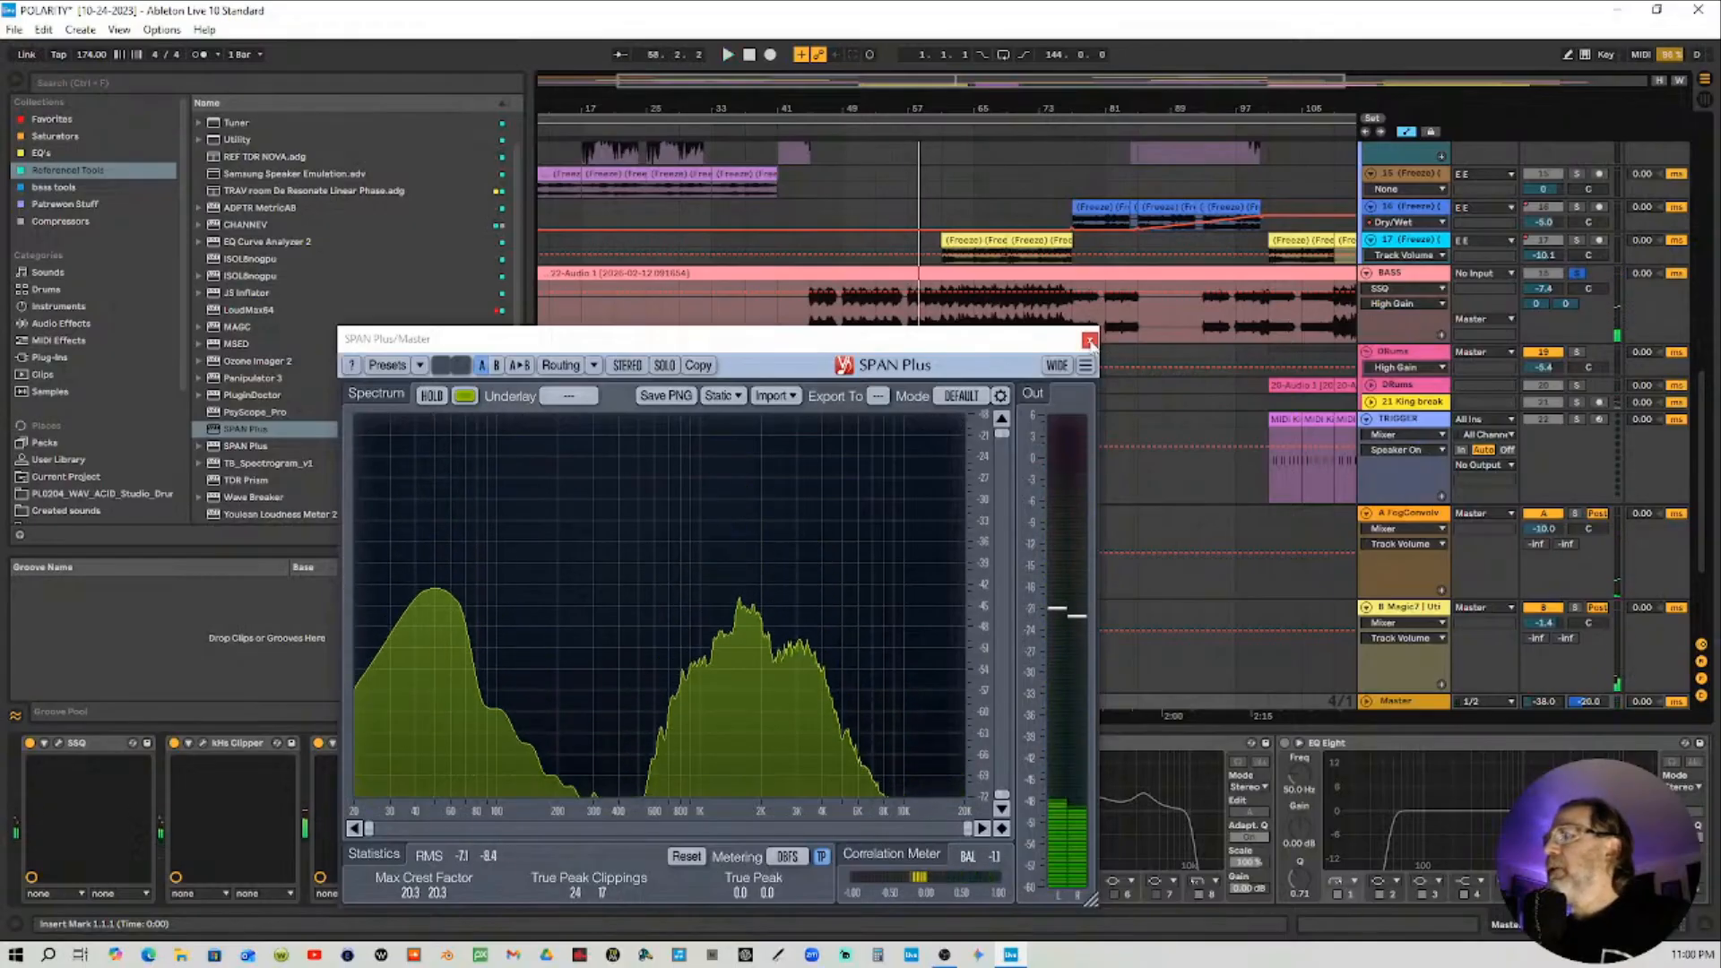
Solo the DRums track and play the arrangement from two different positions to watch its spectrum in SPAN Plus
{"action": "left_click_drag", "start_coordinate": [1024, 346], "coordinate": [845, 200]}
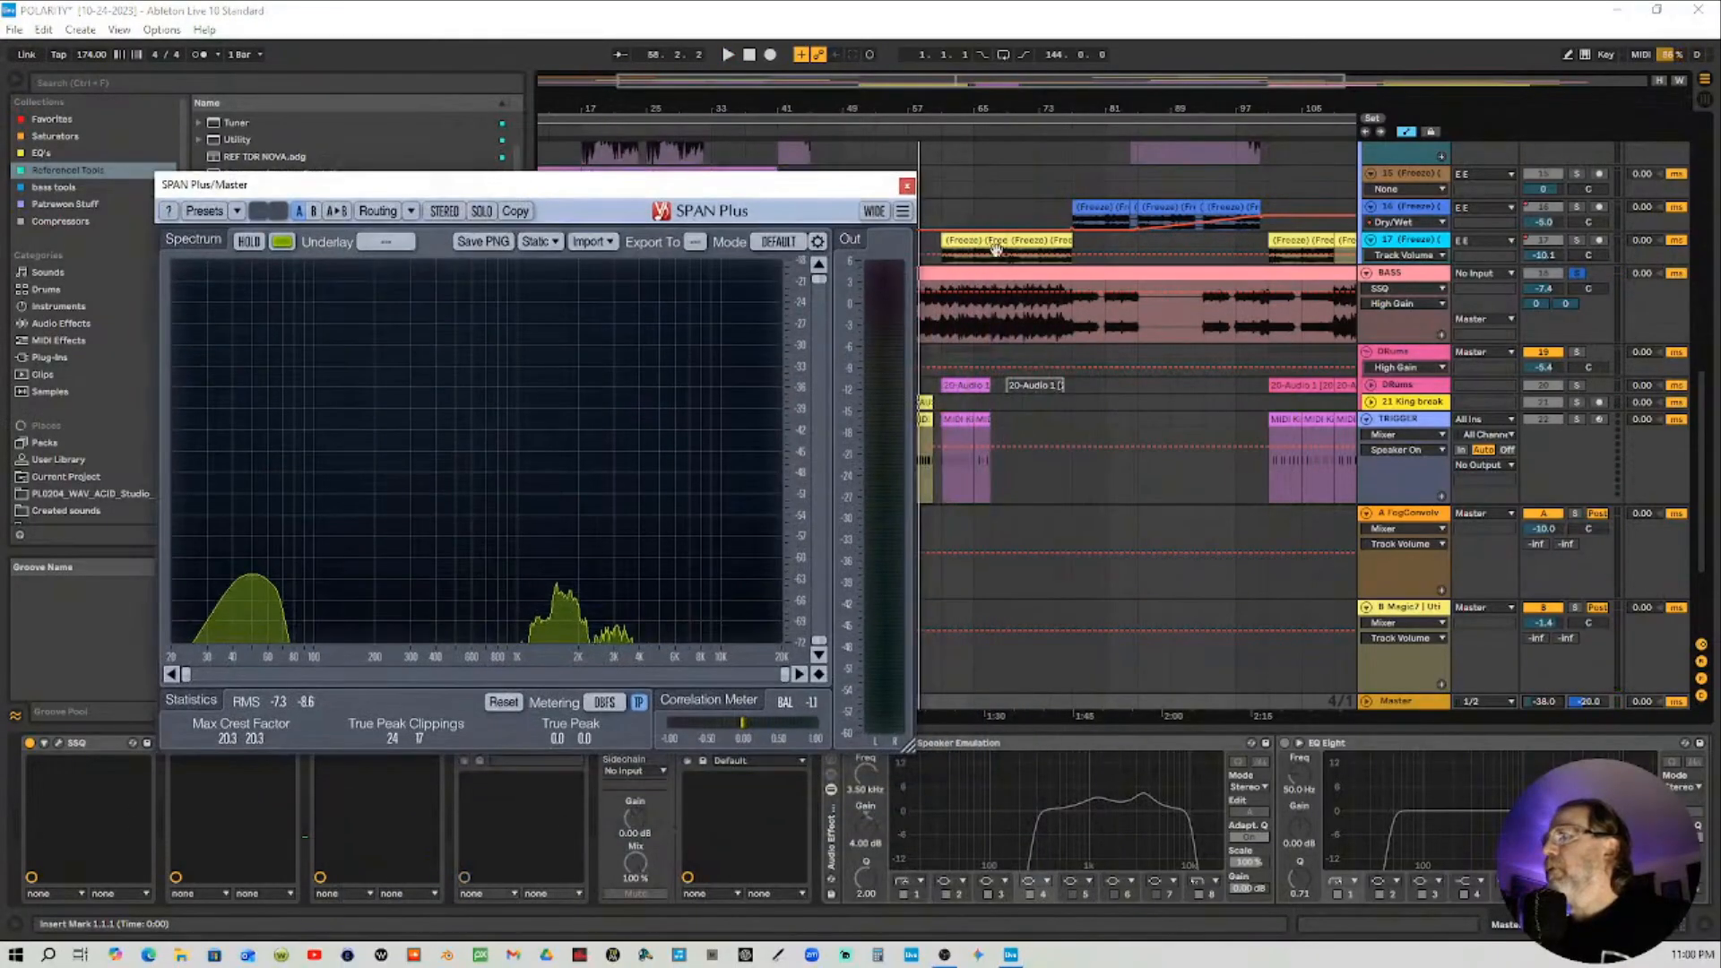
{"action": "left_click", "coordinate": [1580, 355]}
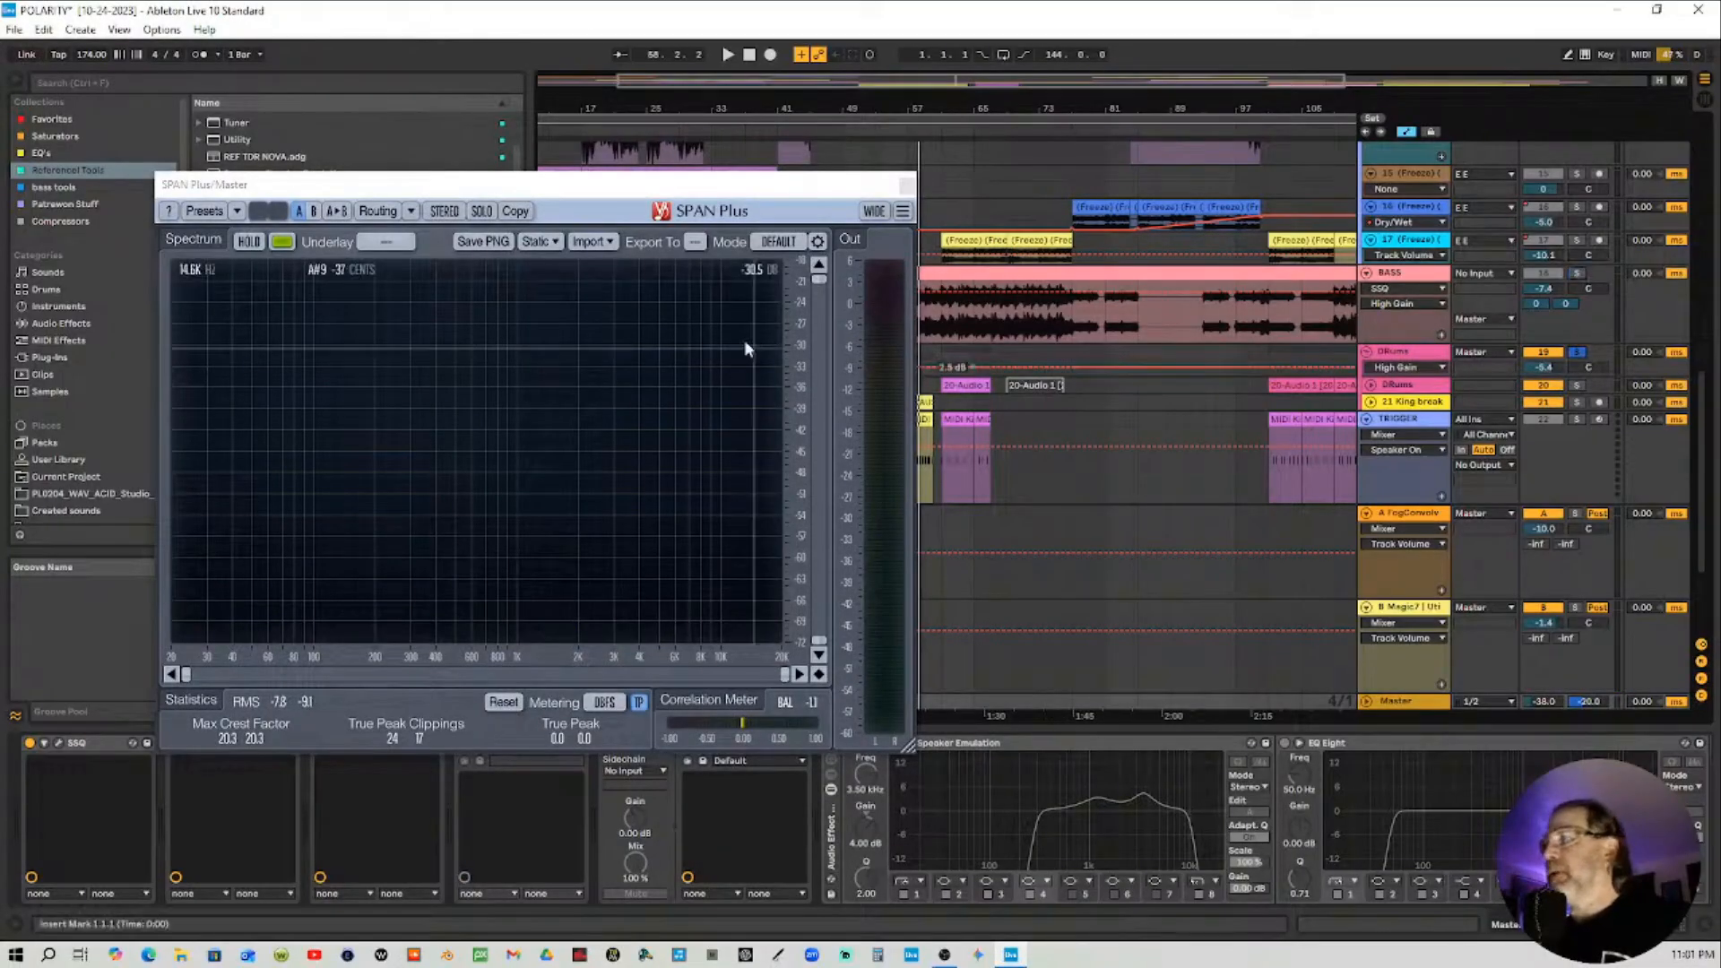
{"action": "left_click", "coordinate": [846, 131]}
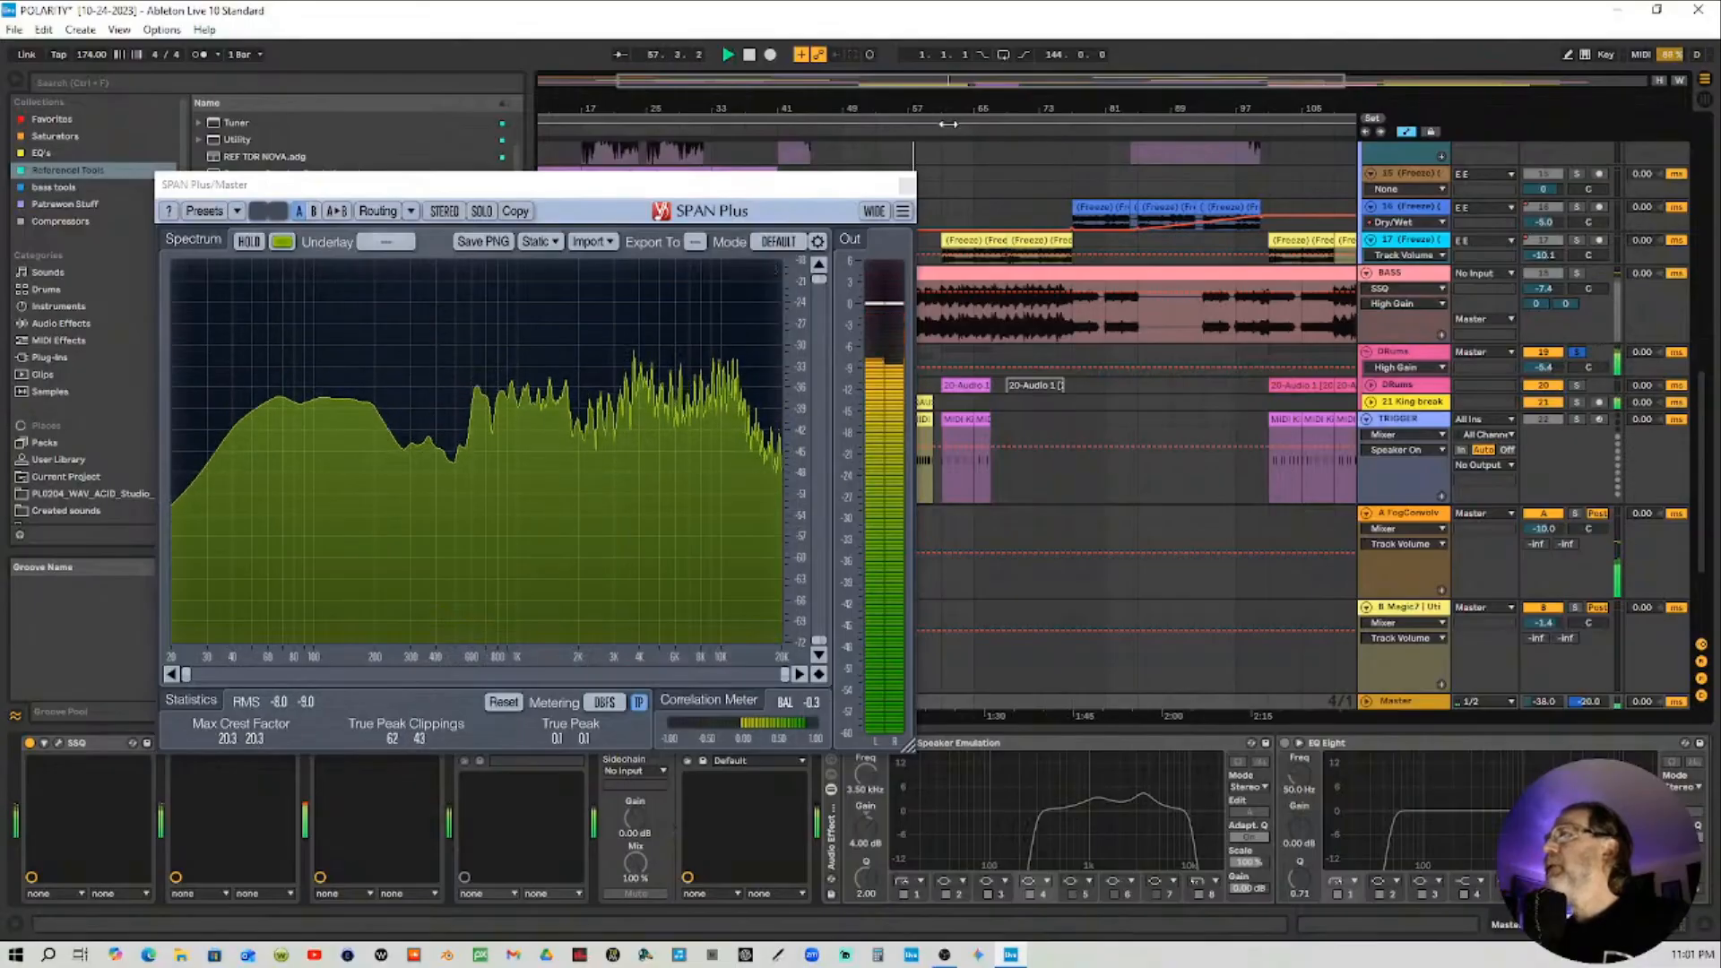
{"action": "left_click", "coordinate": [949, 124]}
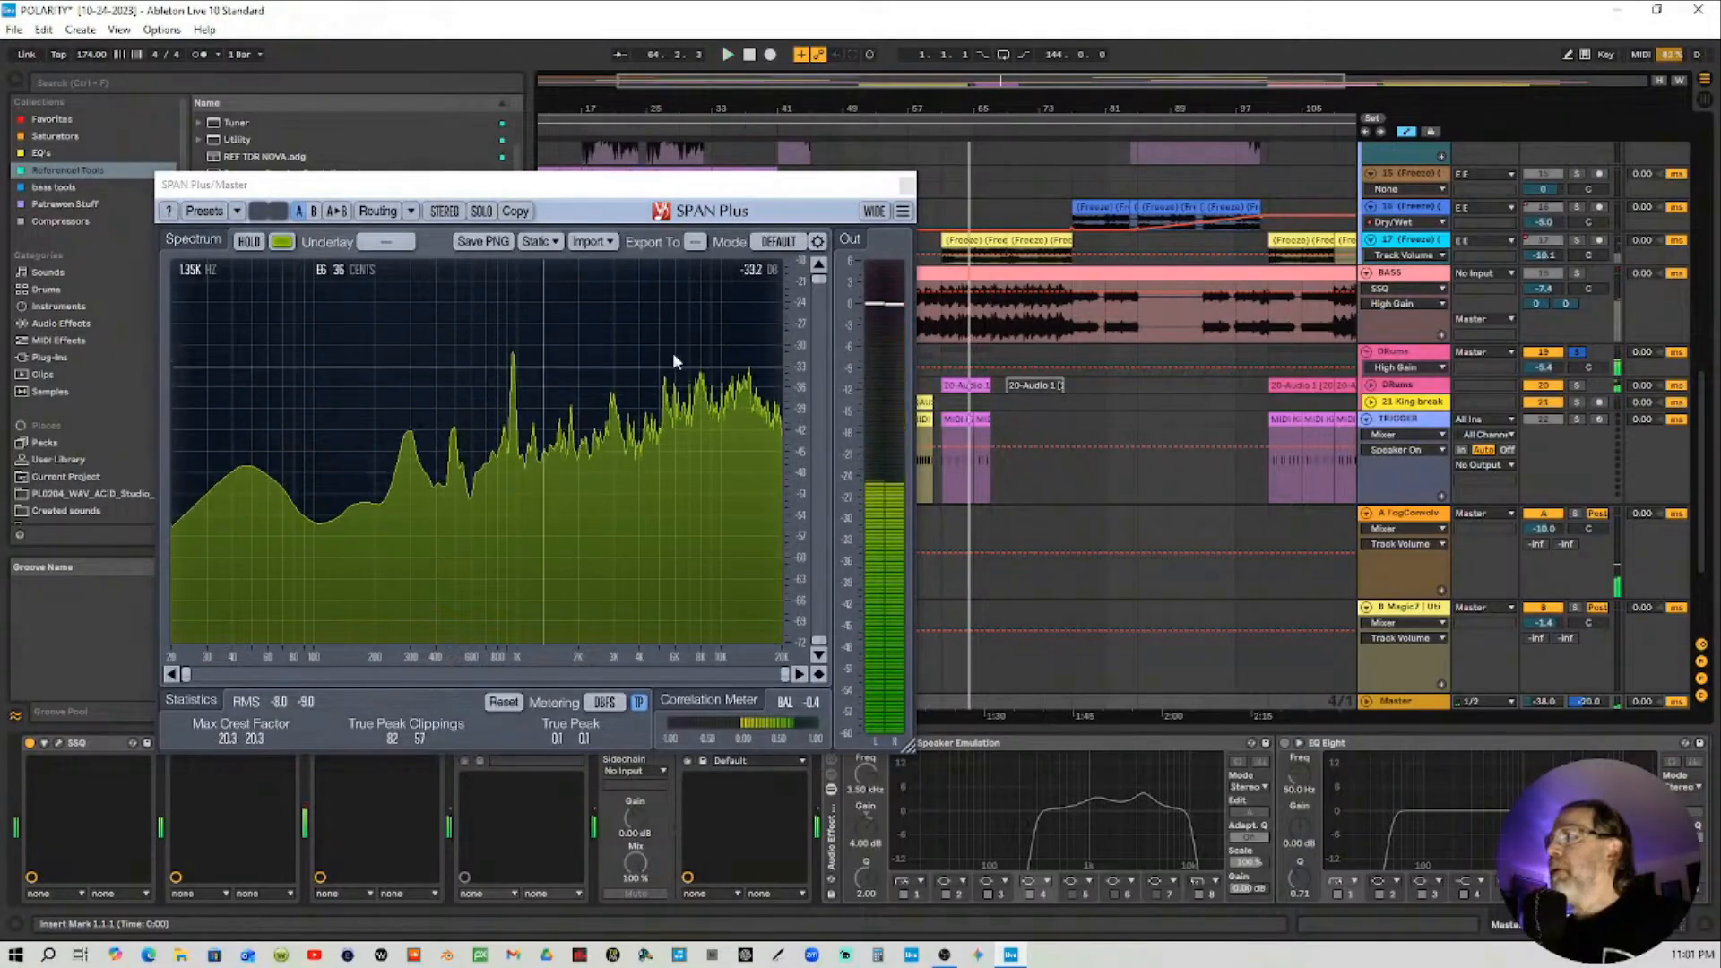
Close SPAN Plus and open the FogConvolver plugin window on the master chain
{"action": "left_click", "coordinate": [908, 186]}
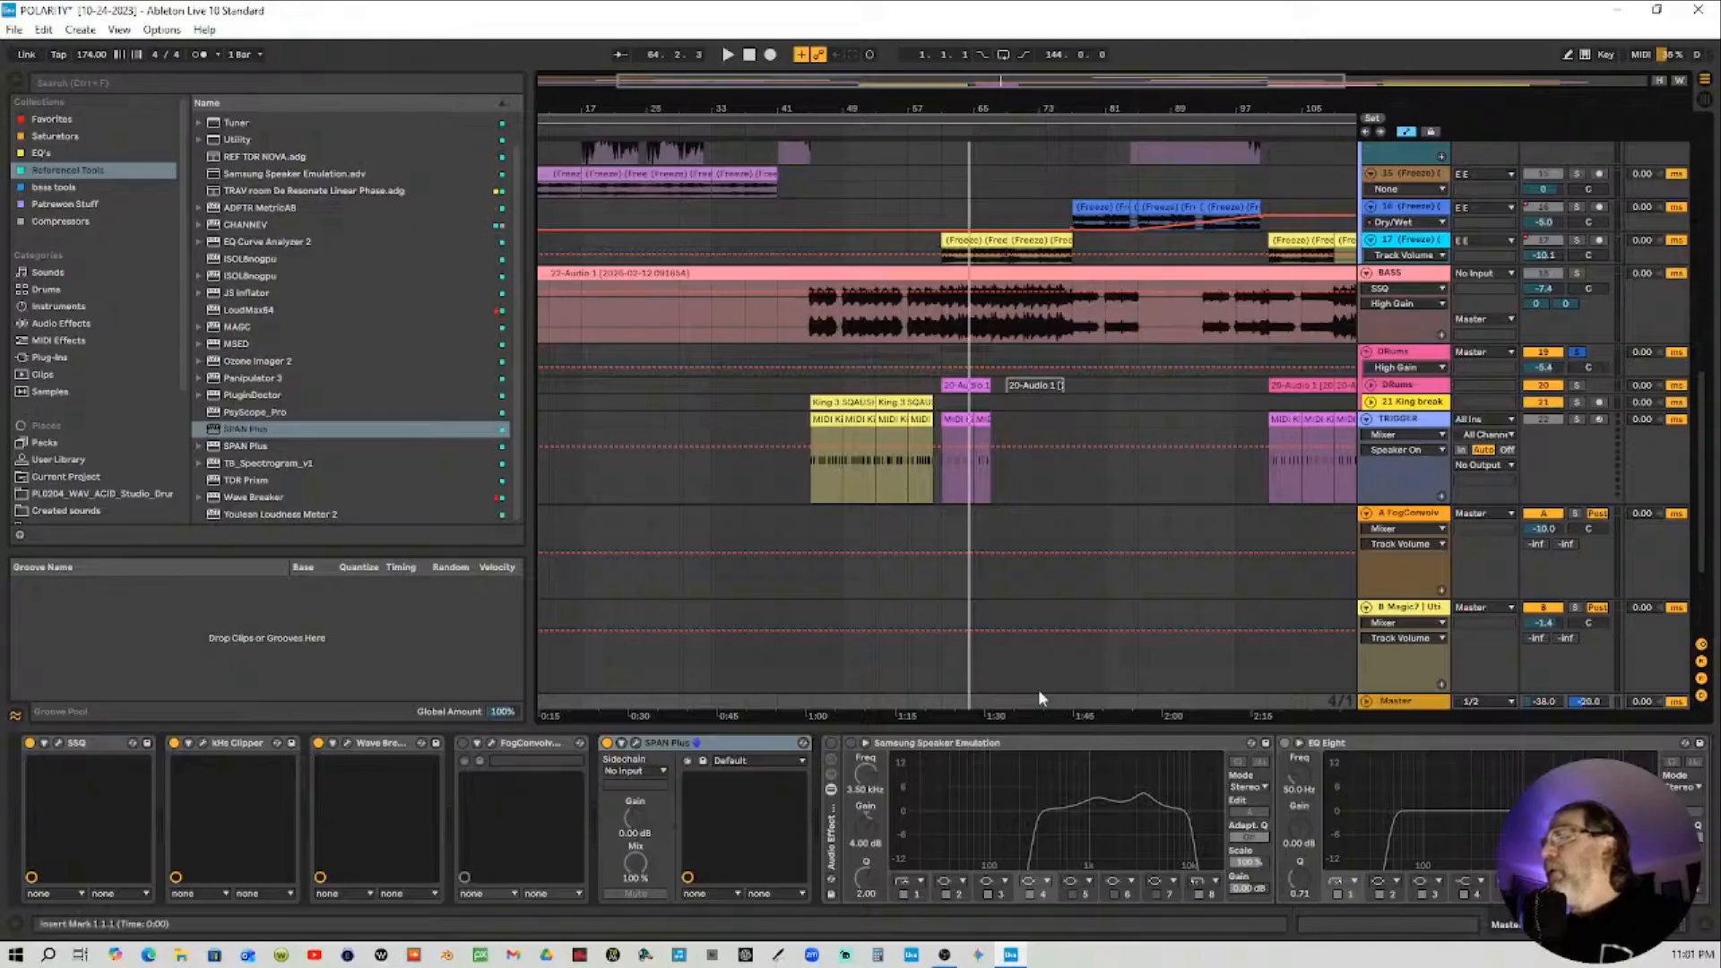
{"action": "left_click", "coordinate": [464, 743]}
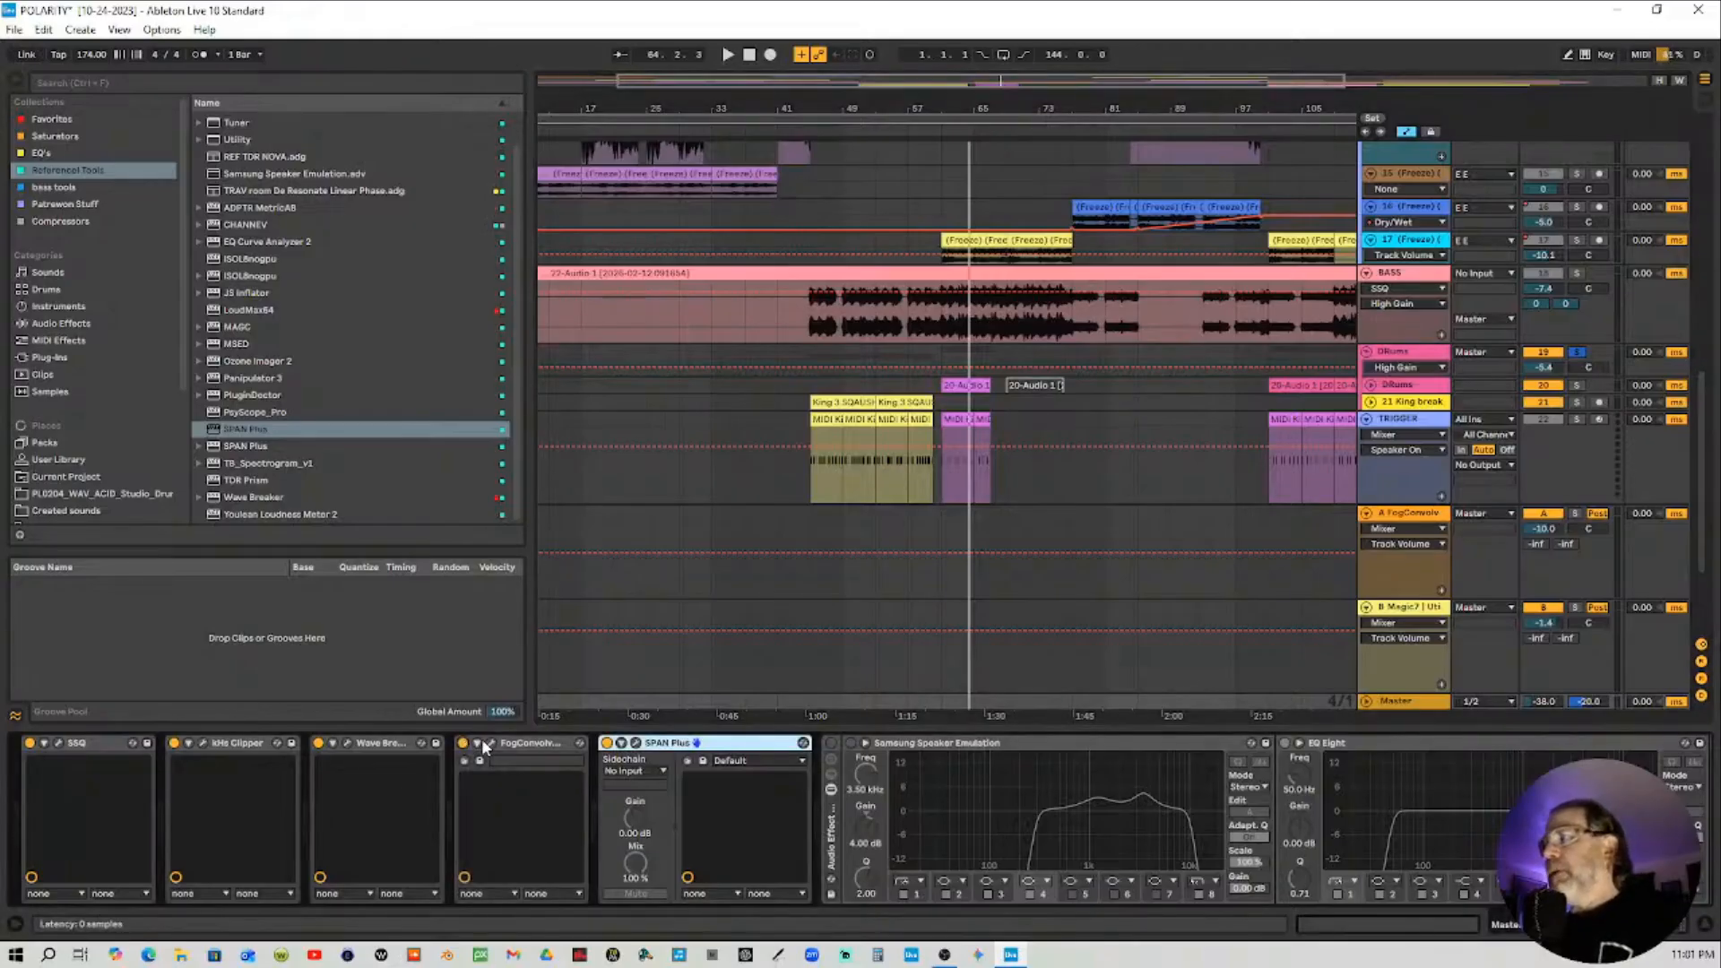
{"action": "left_click", "coordinate": [492, 744]}
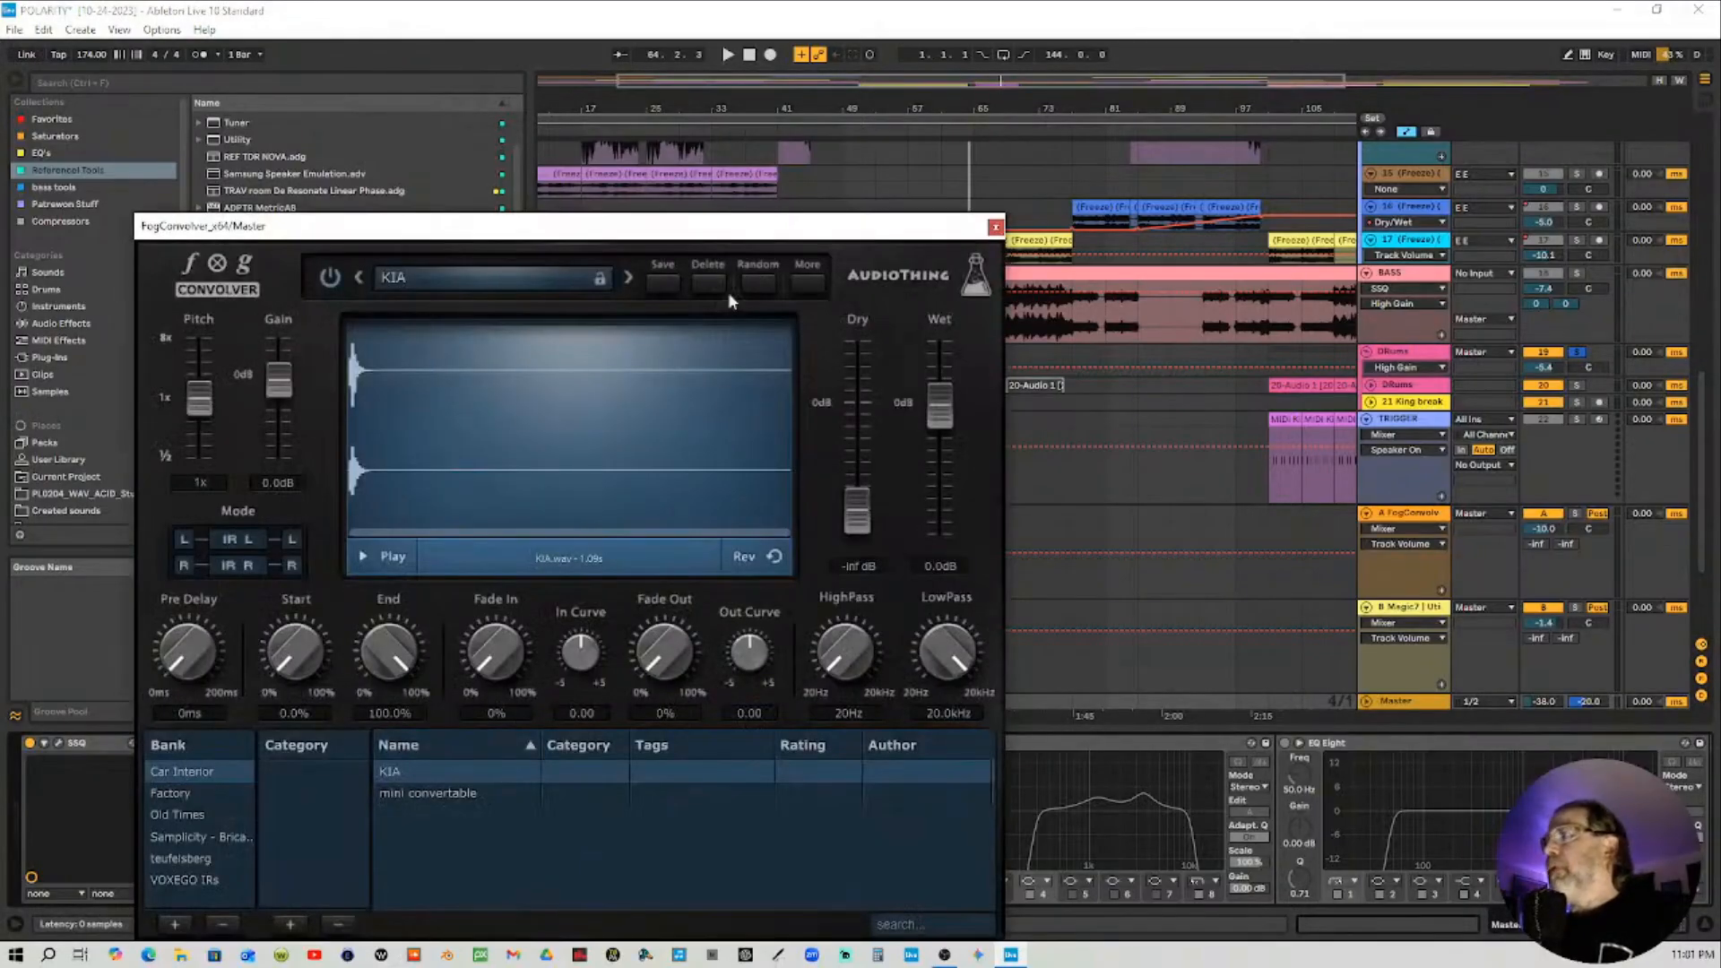
{"action": "left_click_drag", "start_coordinate": [767, 233], "coordinate": [878, 48]}
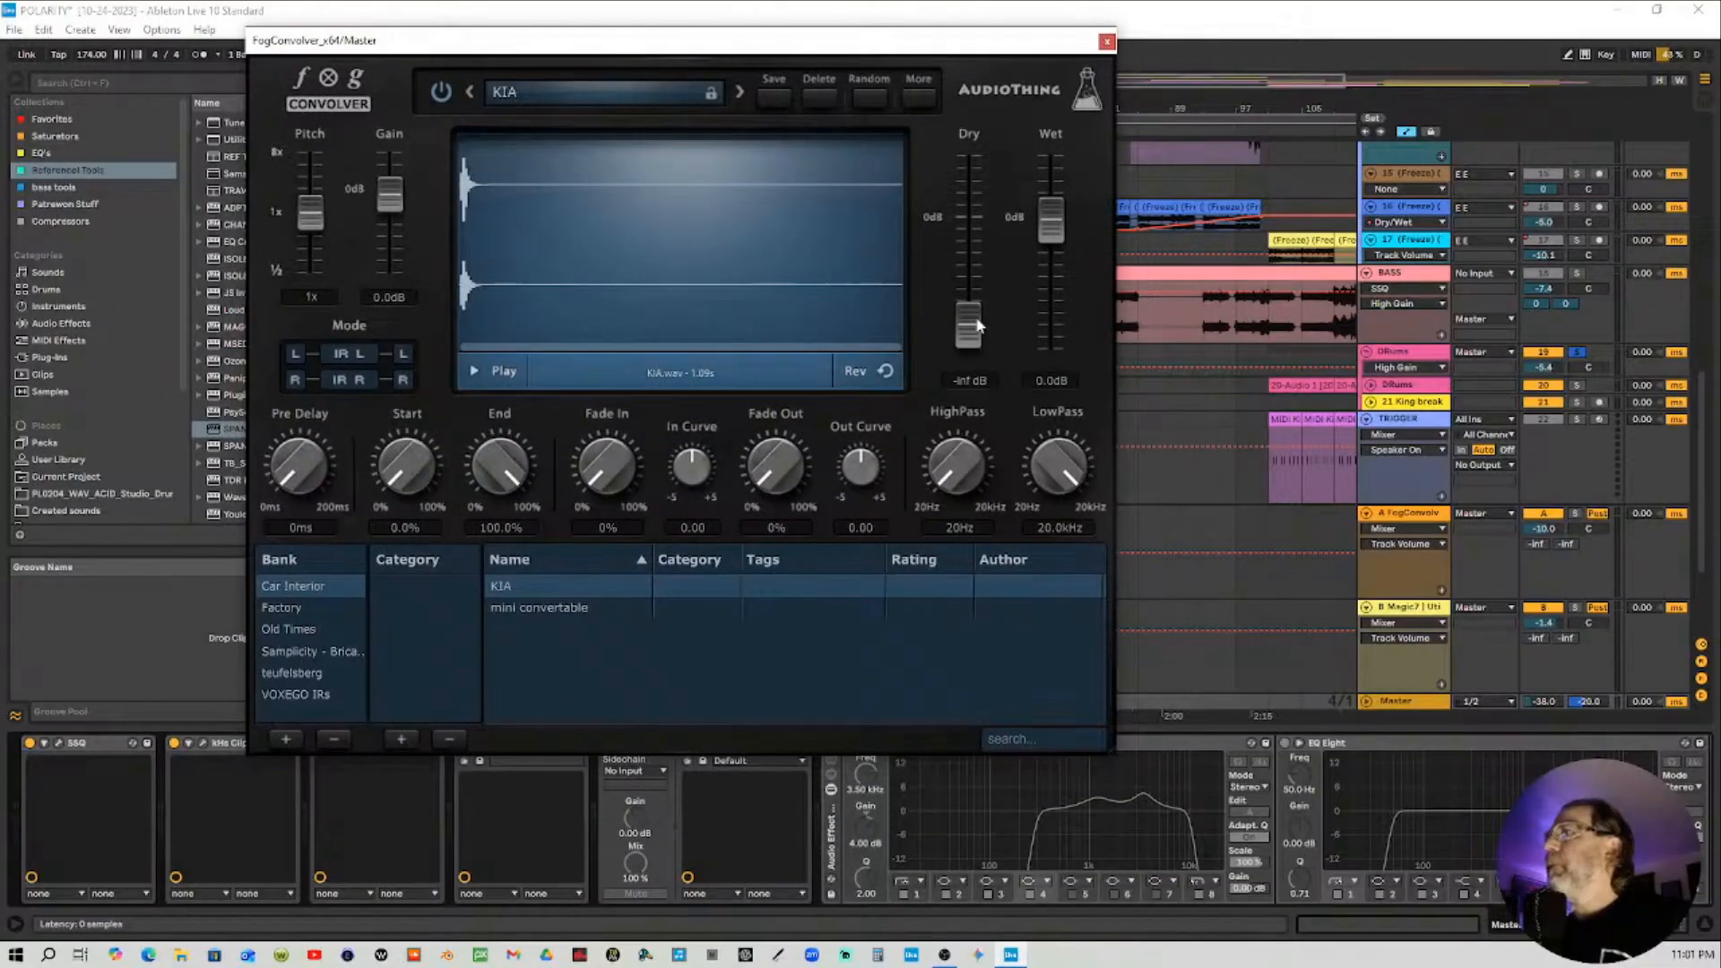
Pull FogConvolver's Dry fader down to -inf dB and move the plugin window lower on screen
{"action": "left_click_drag", "start_coordinate": [977, 321], "coordinate": [934, 741]}
{"action": "left_click_drag", "start_coordinate": [820, 41], "coordinate": [1027, 400]}
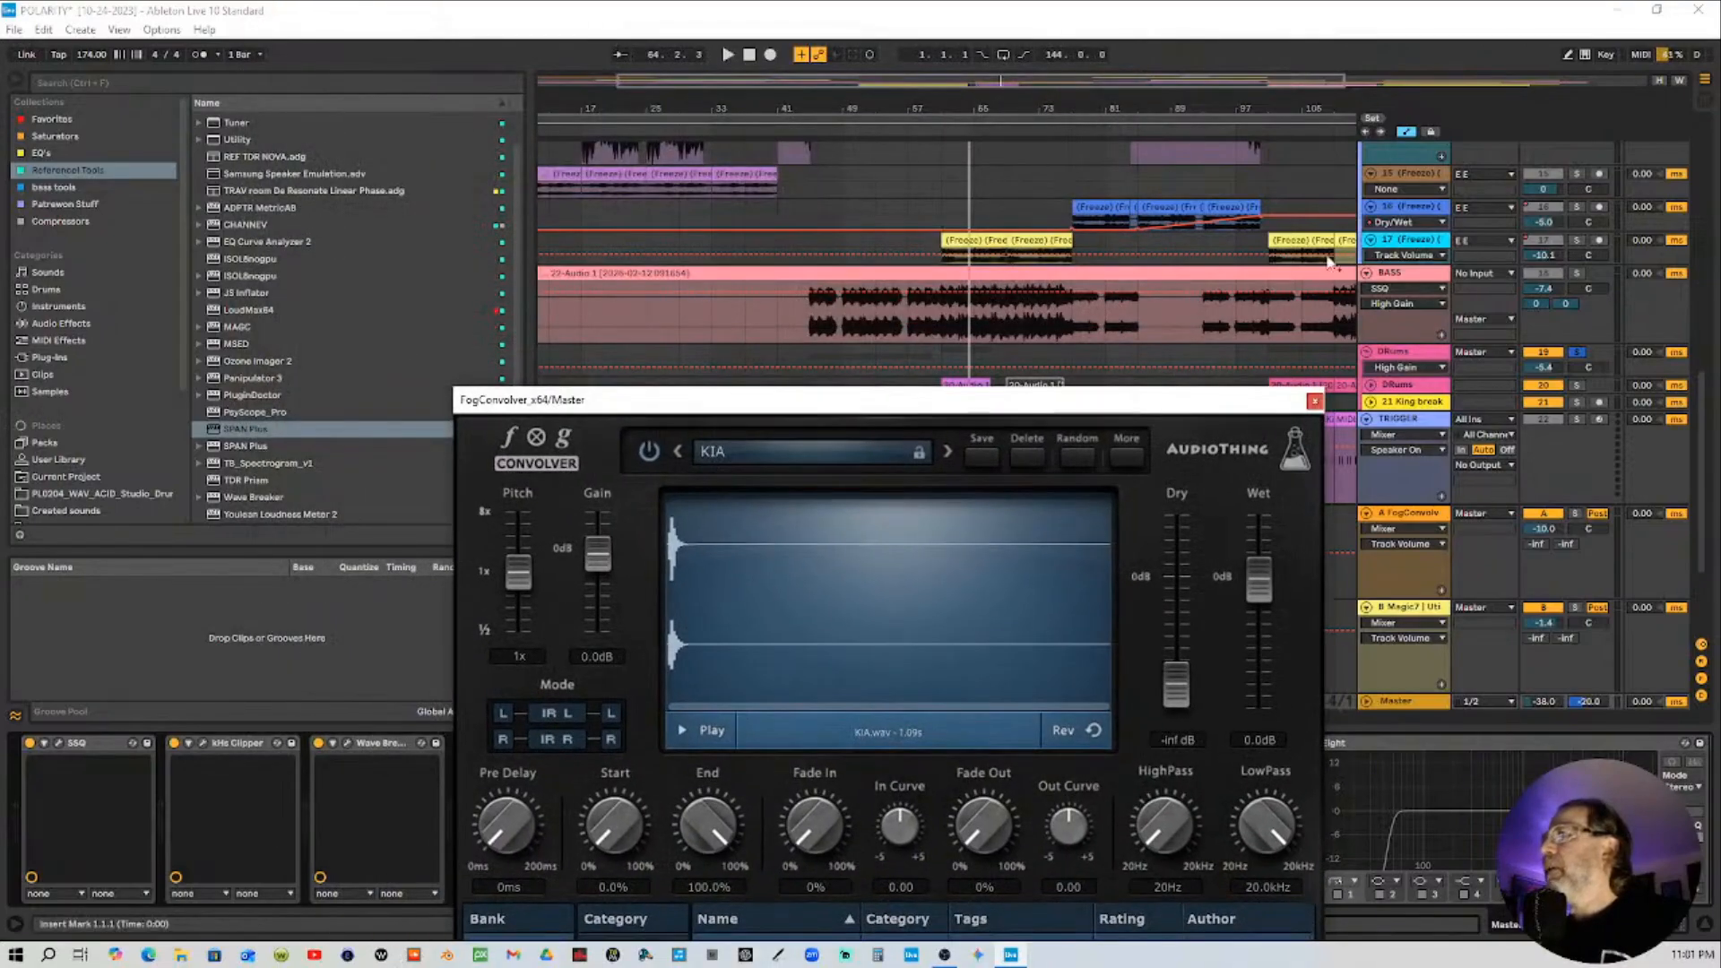
Unsolo the DRums track, play the song from around bar 41, and move the FogConvolver window back up
{"action": "left_click", "coordinate": [1577, 352]}
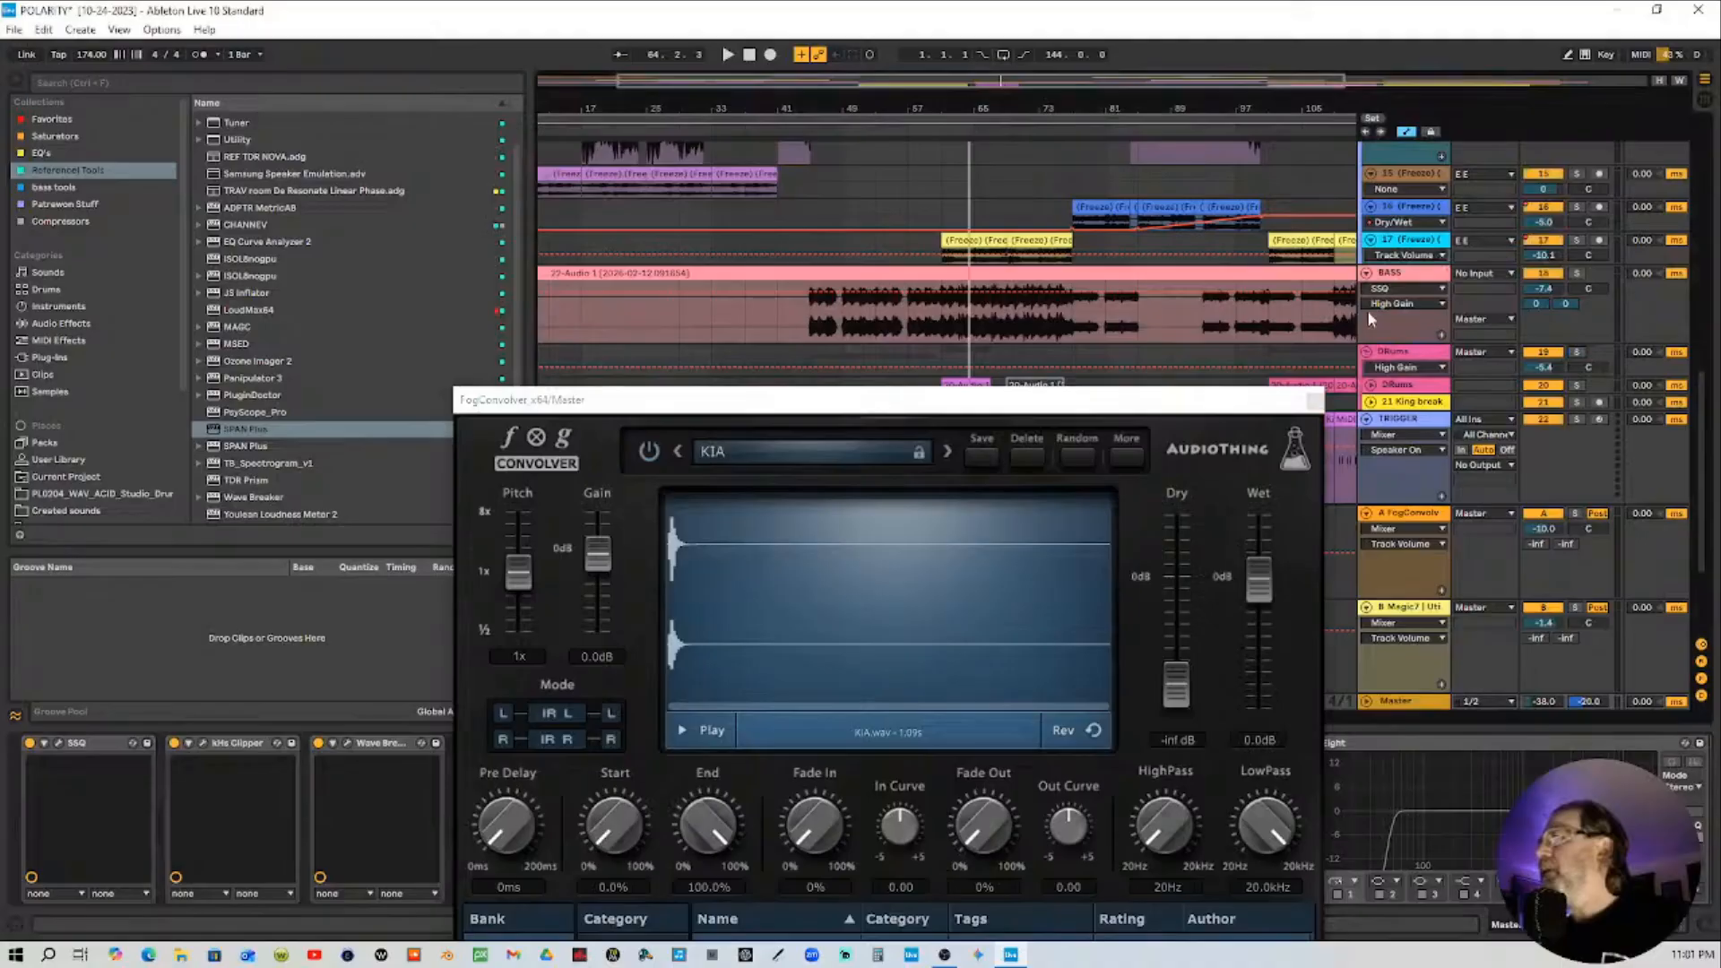
{"action": "left_click", "coordinate": [812, 132]}
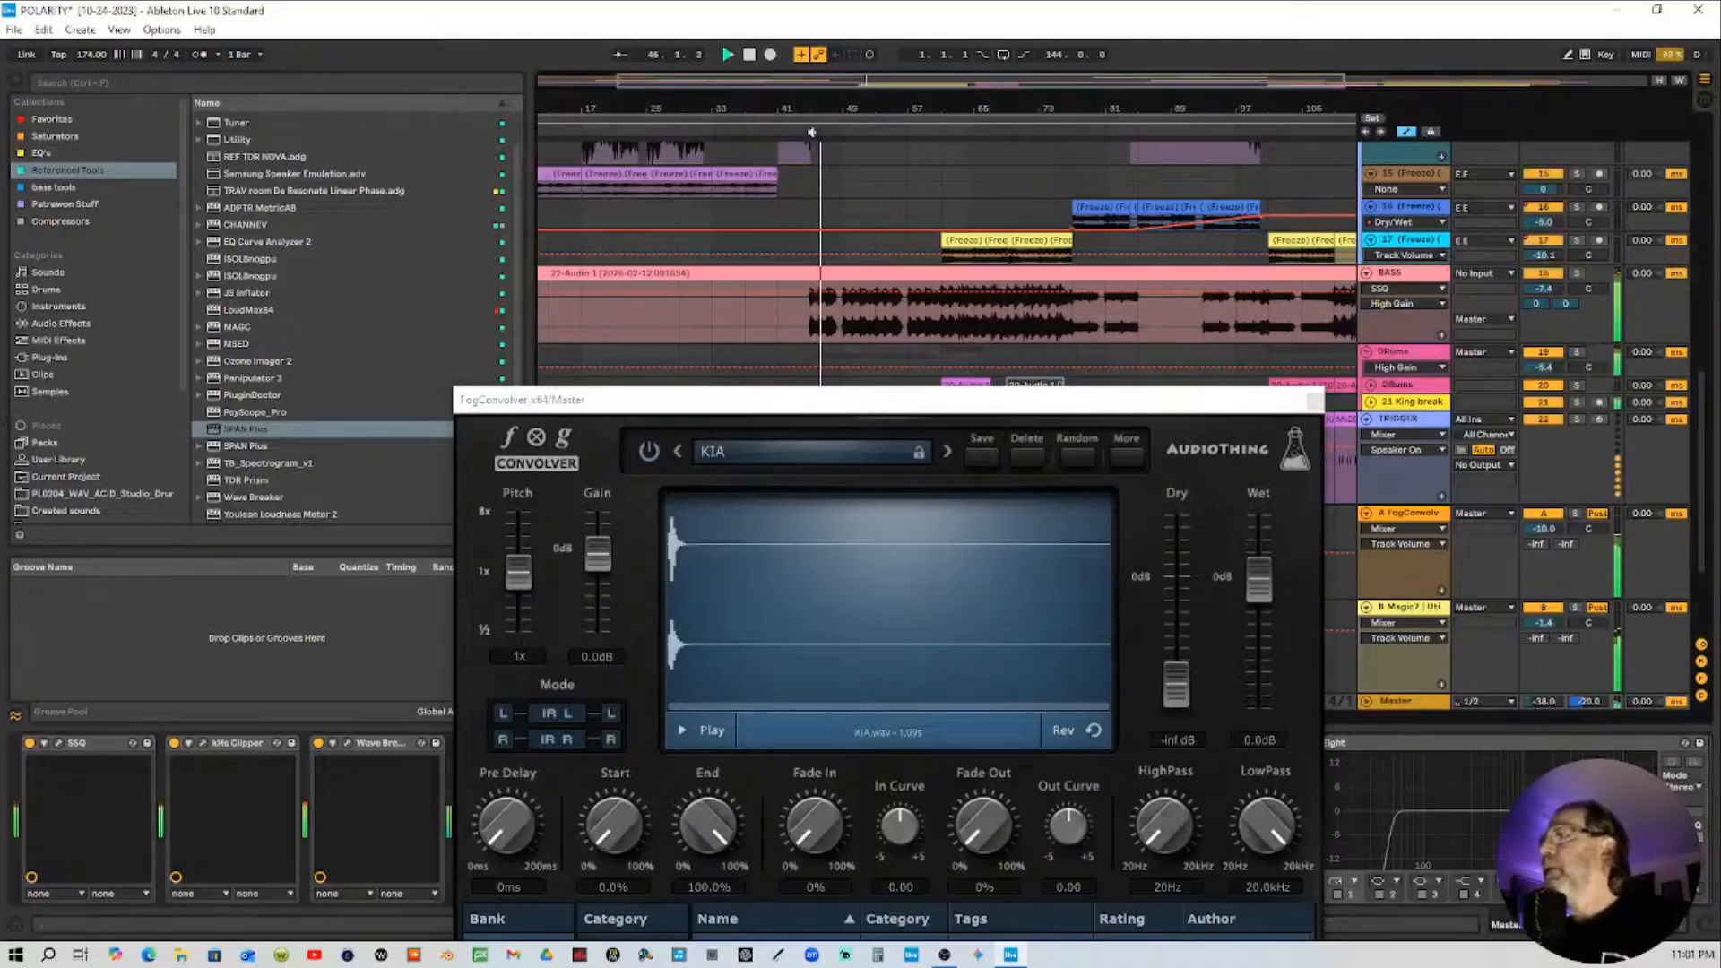
{"action": "left_click_drag", "start_coordinate": [1040, 403], "coordinate": [867, 192]}
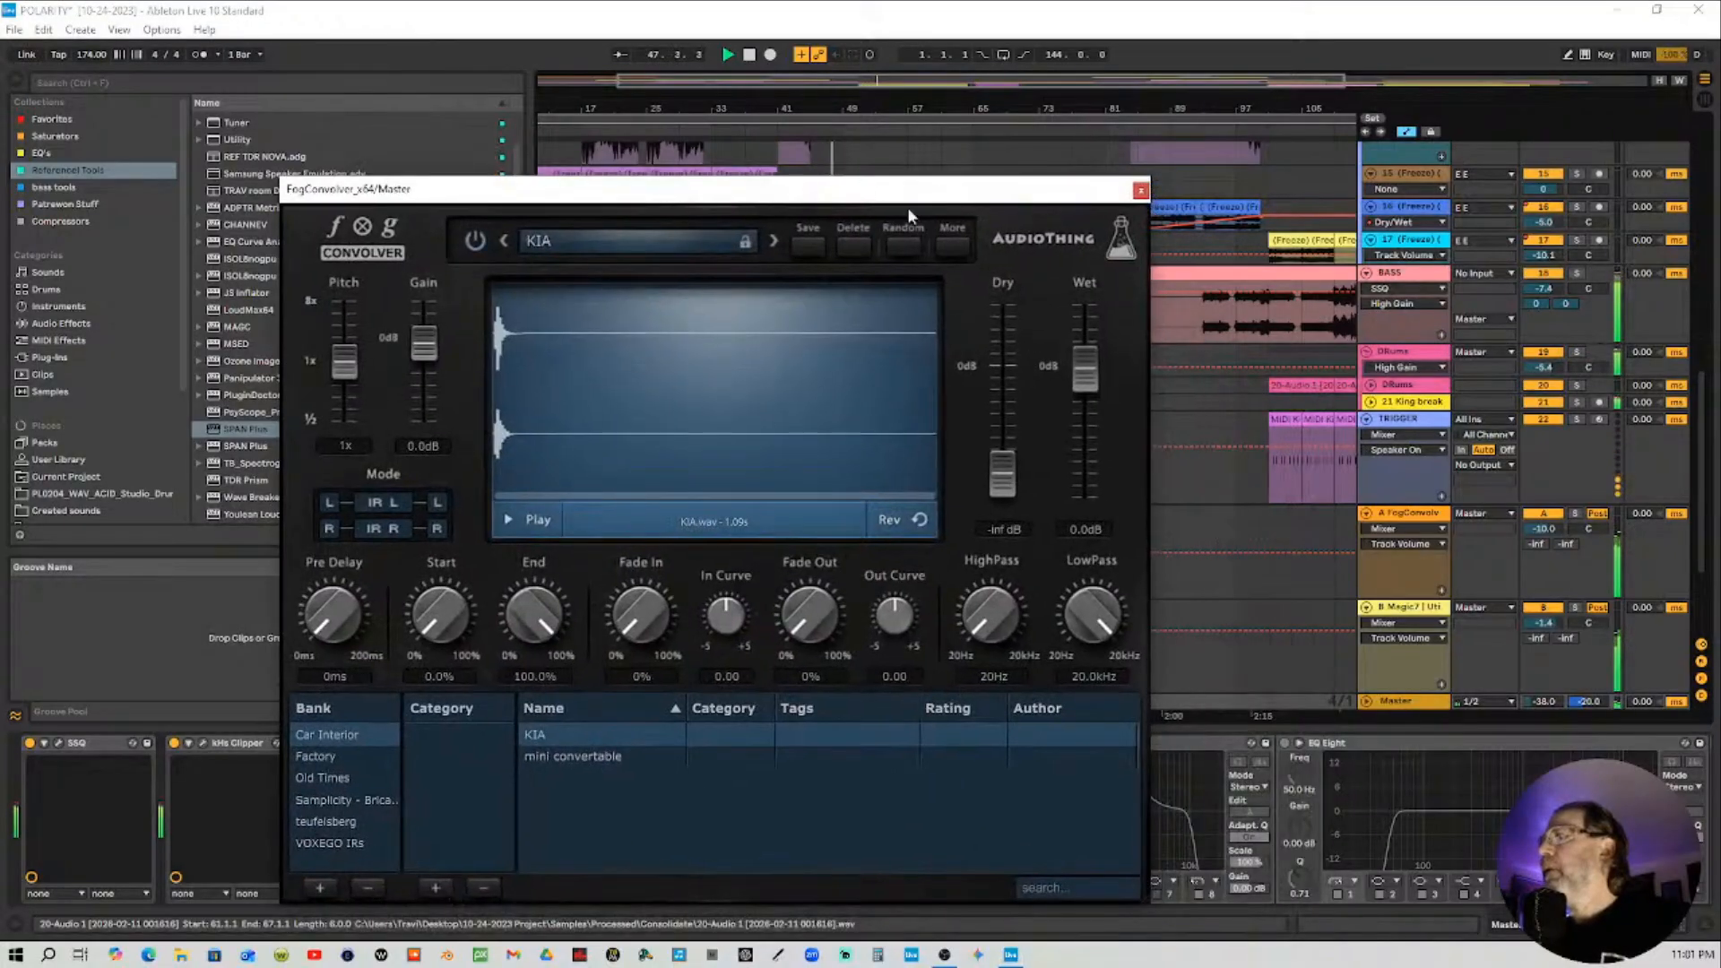
{"action": "left_click", "coordinate": [1423, 711]}
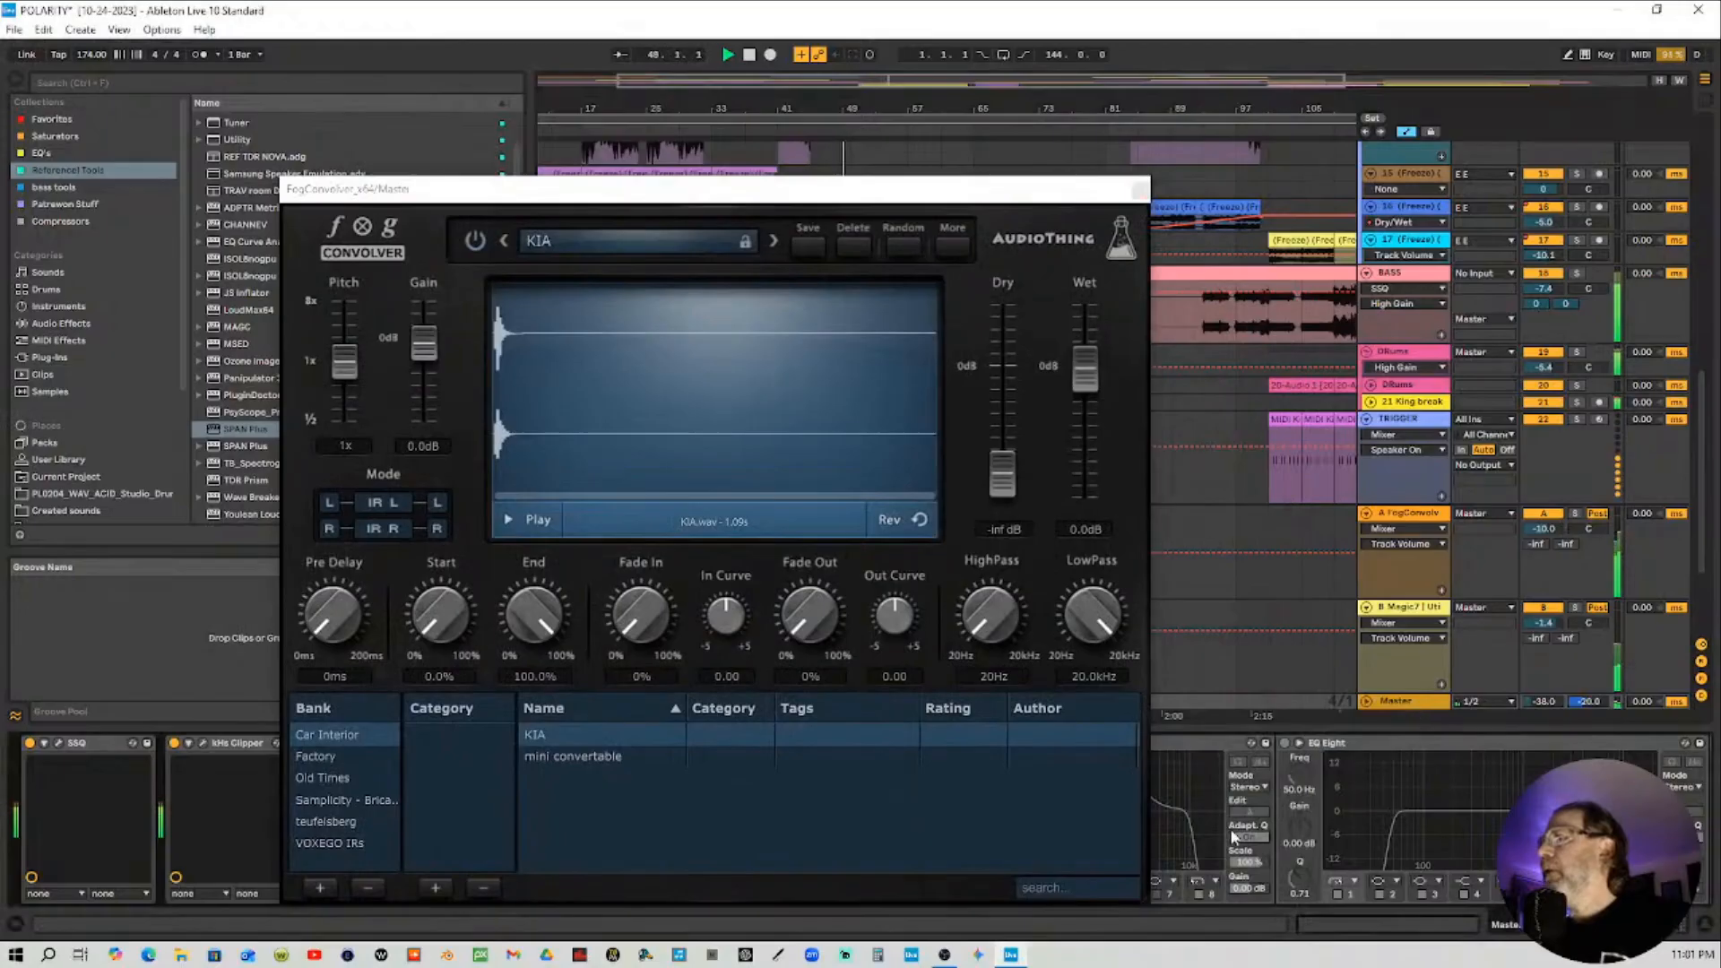
Lower the gain of the master chain's Utility device and set the master track volume to about -20.6 dB
{"action": "left_click_drag", "start_coordinate": [1623, 925], "coordinate": [1716, 924]}
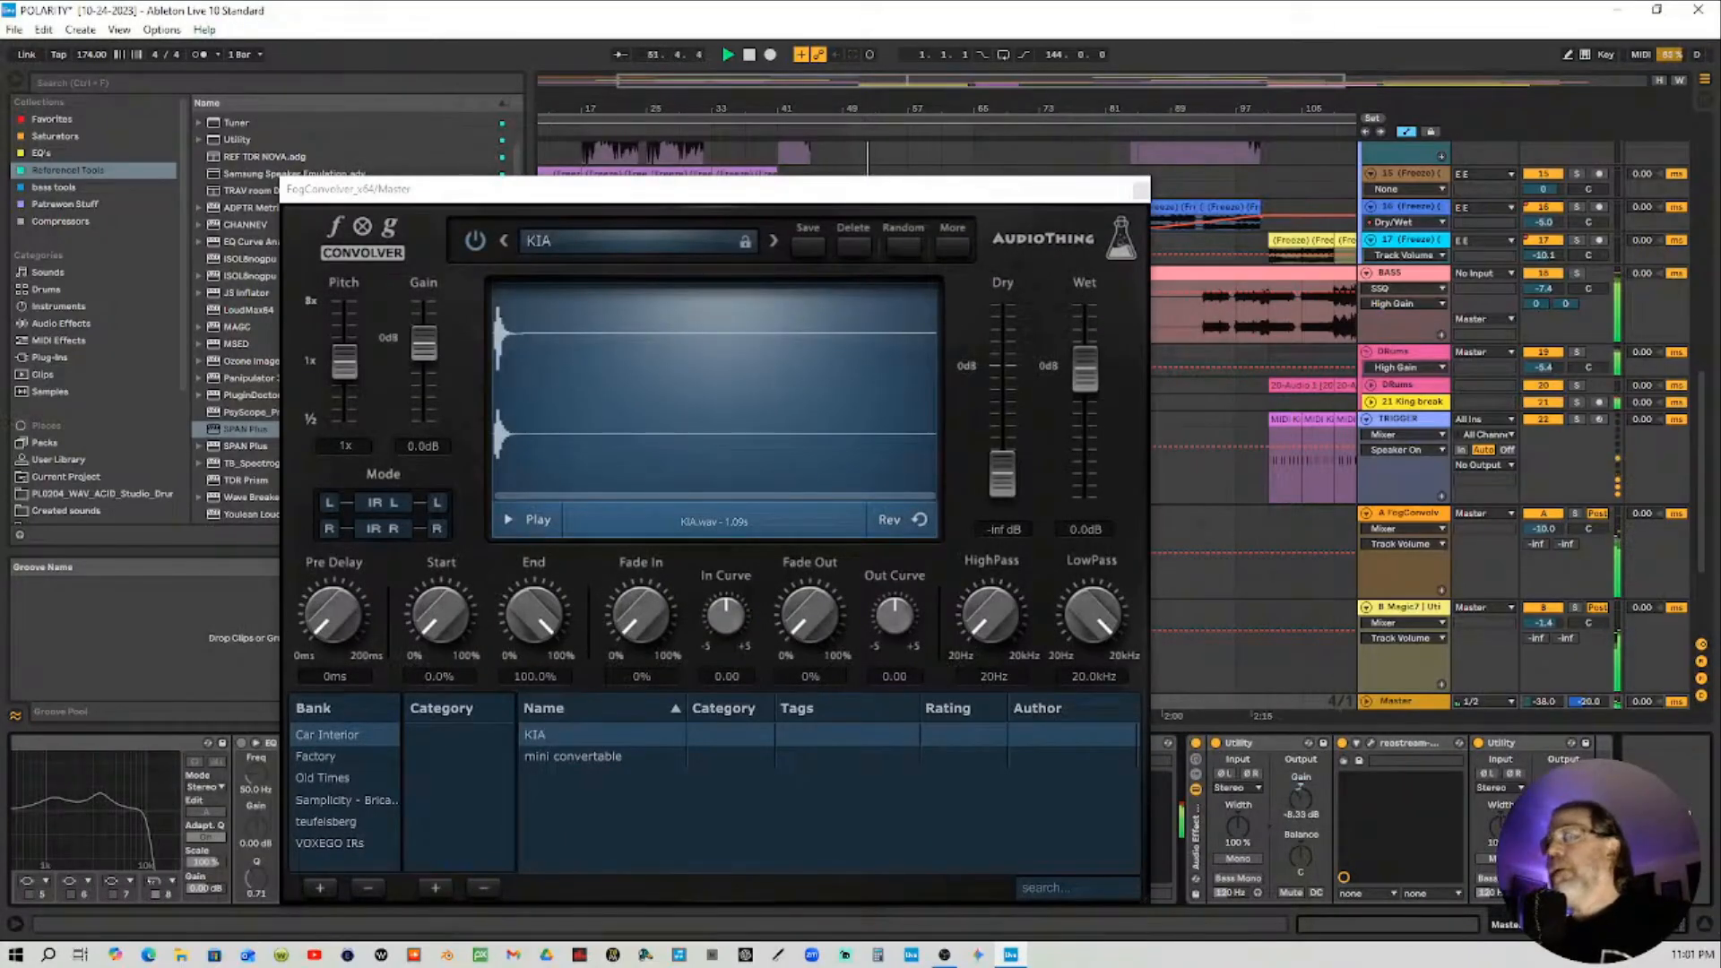
{"action": "left_click_drag", "start_coordinate": [1300, 799], "coordinate": [1300, 812]}
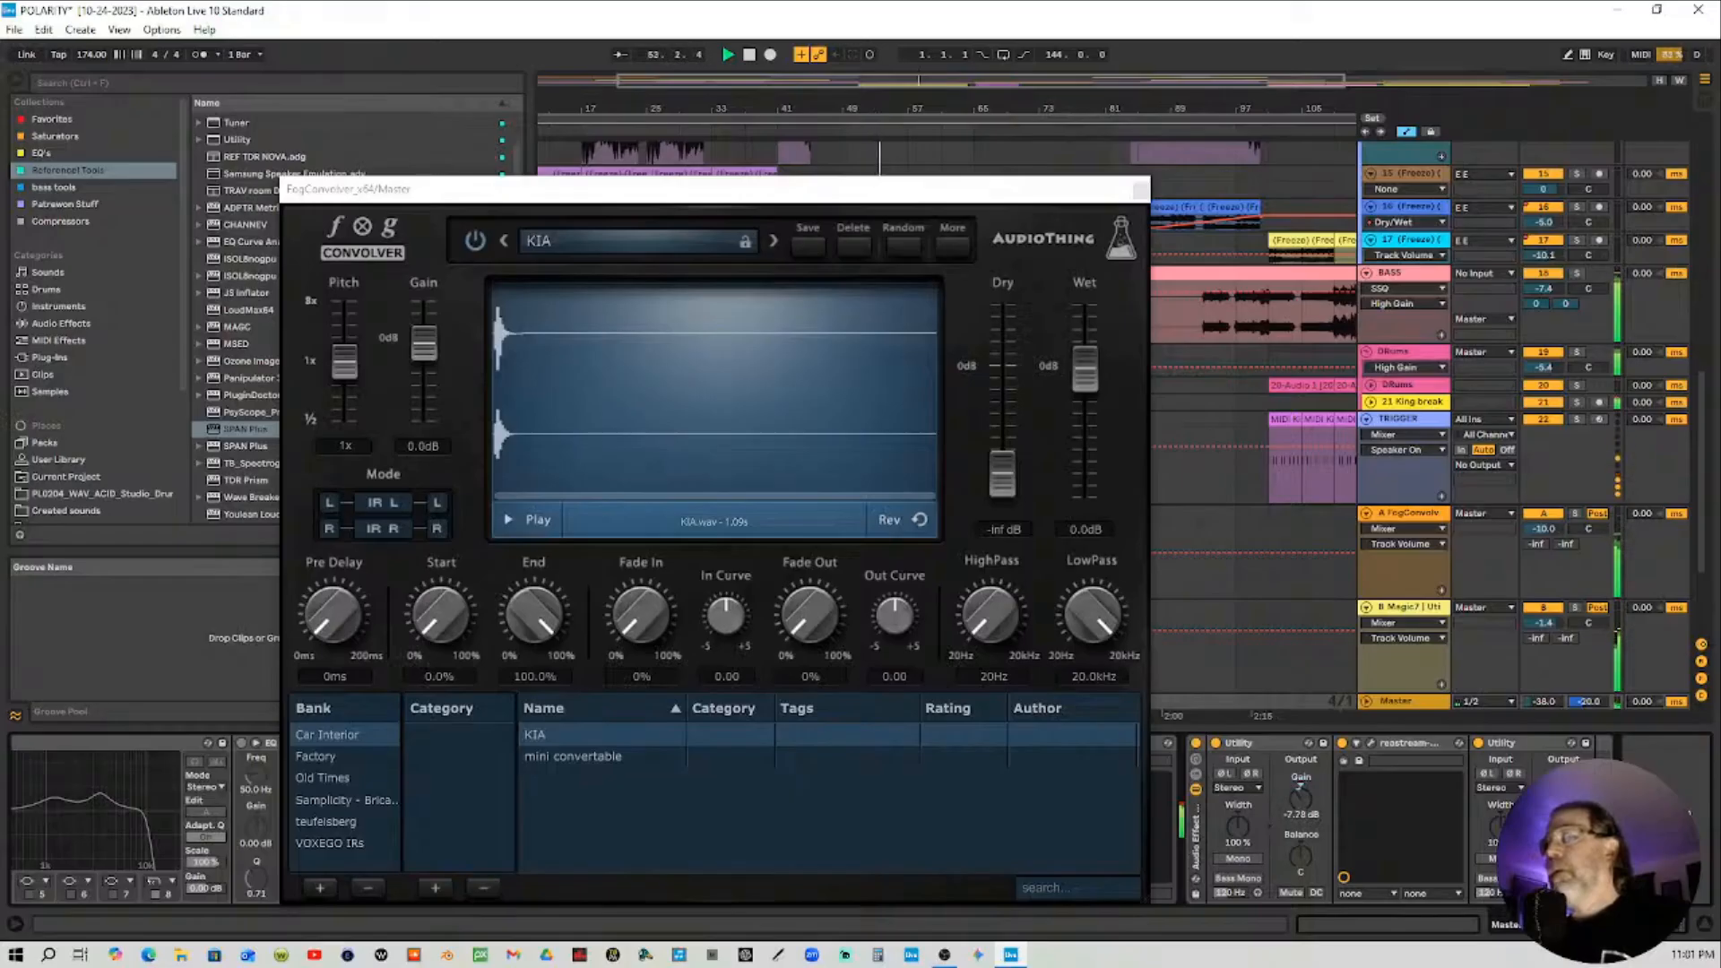
{"action": "left_click_drag", "start_coordinate": [1544, 701], "coordinate": [1544, 681]}
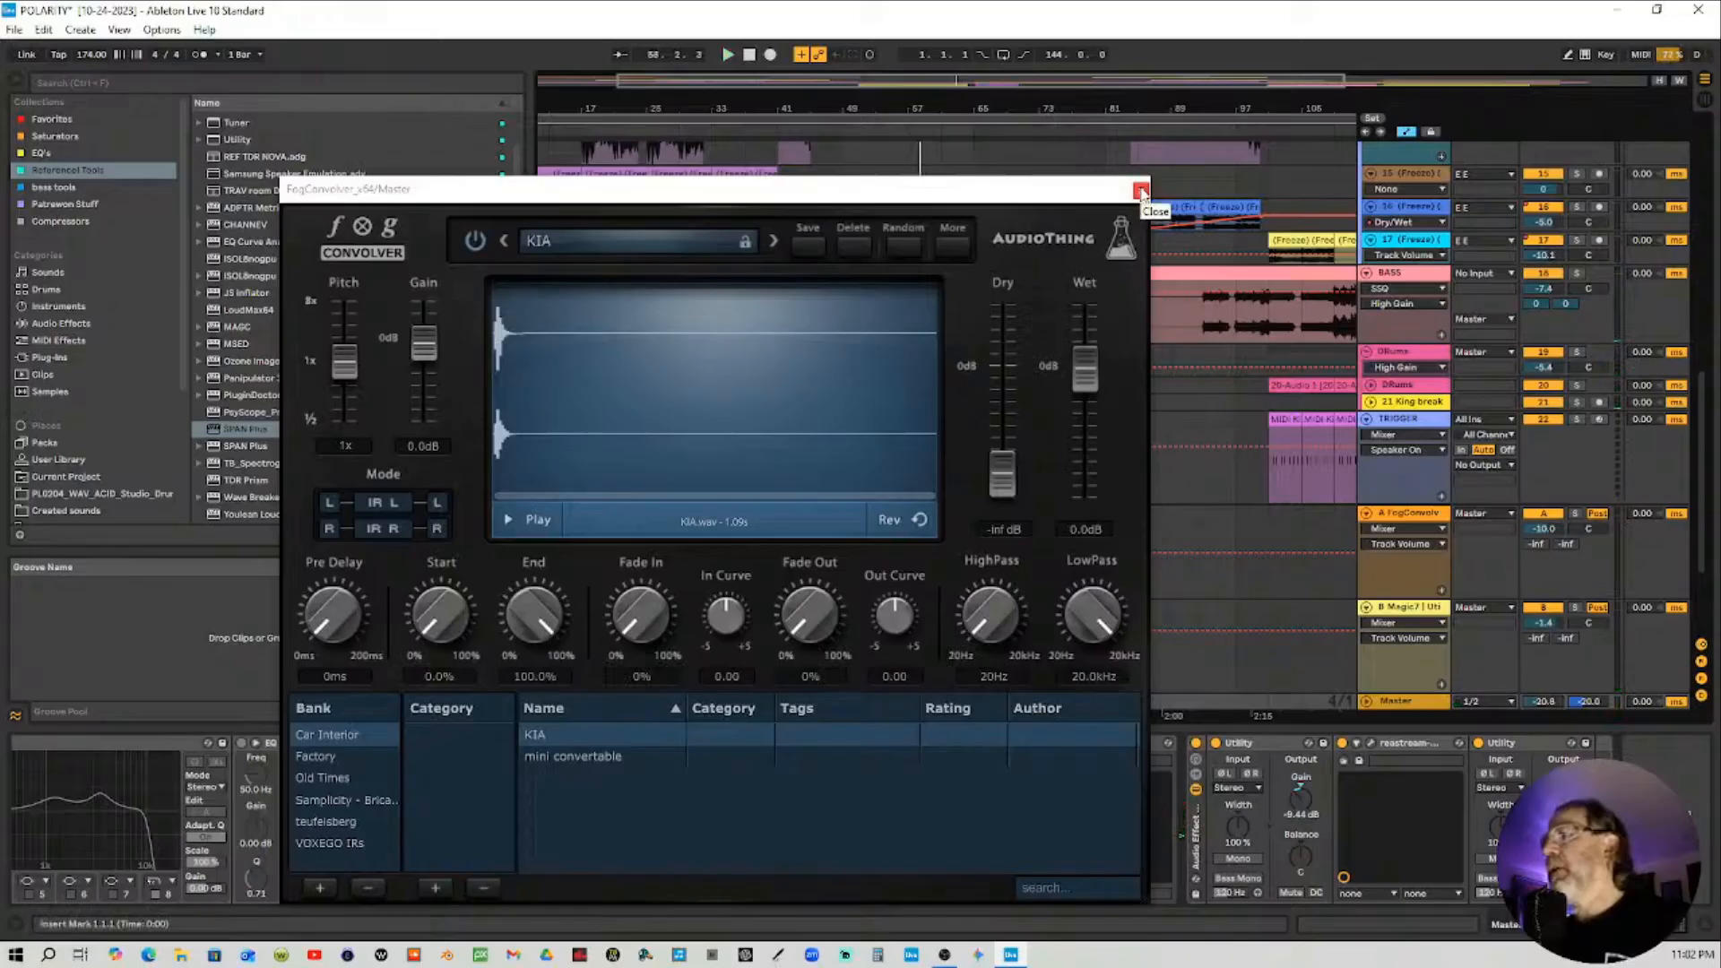
Load the mini convertable impulse response in FogConvolver and restart playback from around bar 41
{"action": "left_click", "coordinate": [601, 756]}
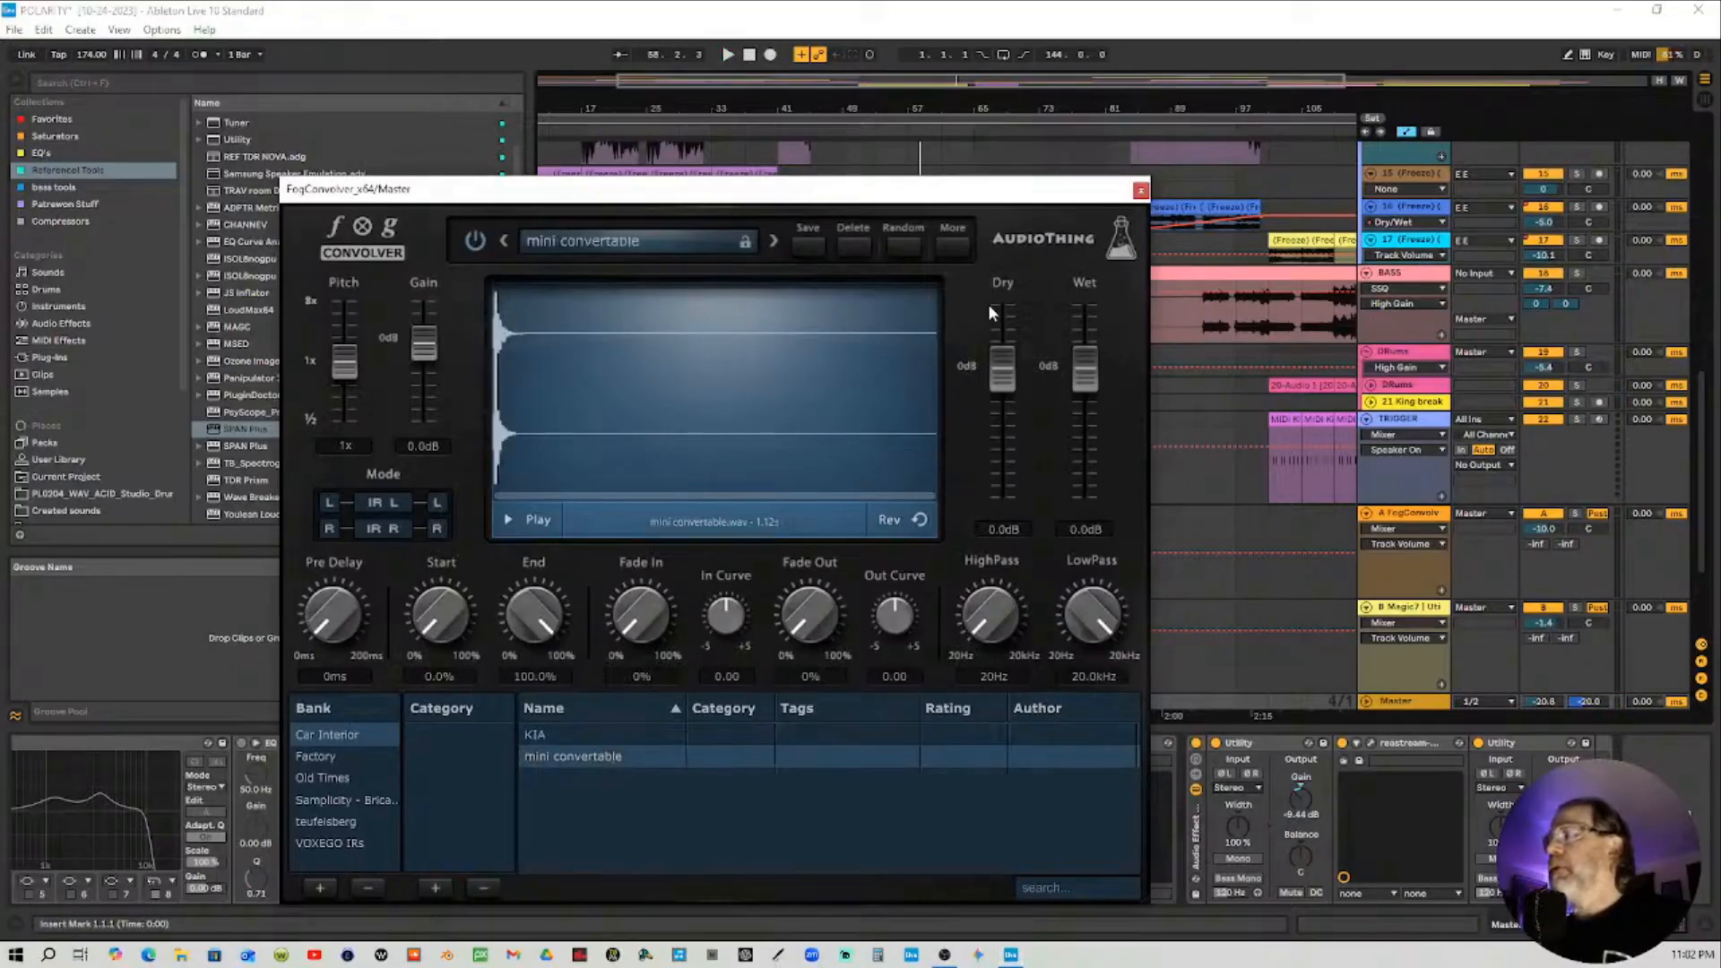
{"action": "left_click", "coordinate": [830, 132]}
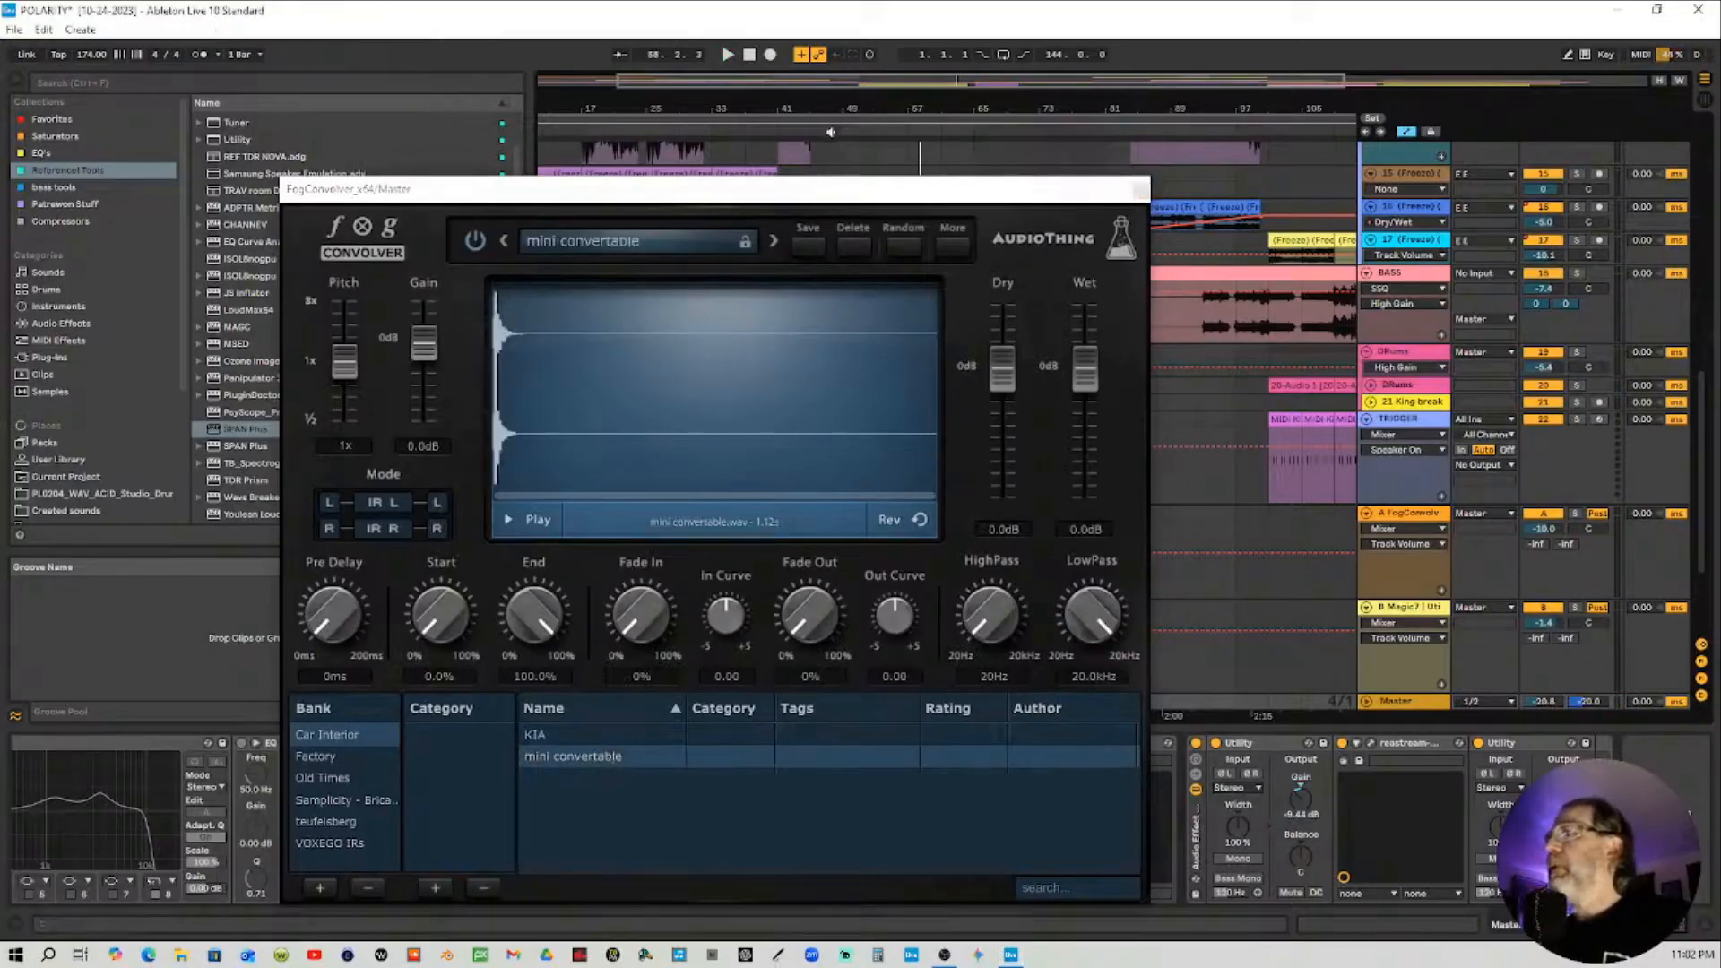
{"action": "left_click", "coordinate": [832, 131]}
Pull the FogConvolver Dry fader to -inf dB and close the plugin window
{"action": "left_click_drag", "start_coordinate": [1014, 470], "coordinate": [1002, 773]}
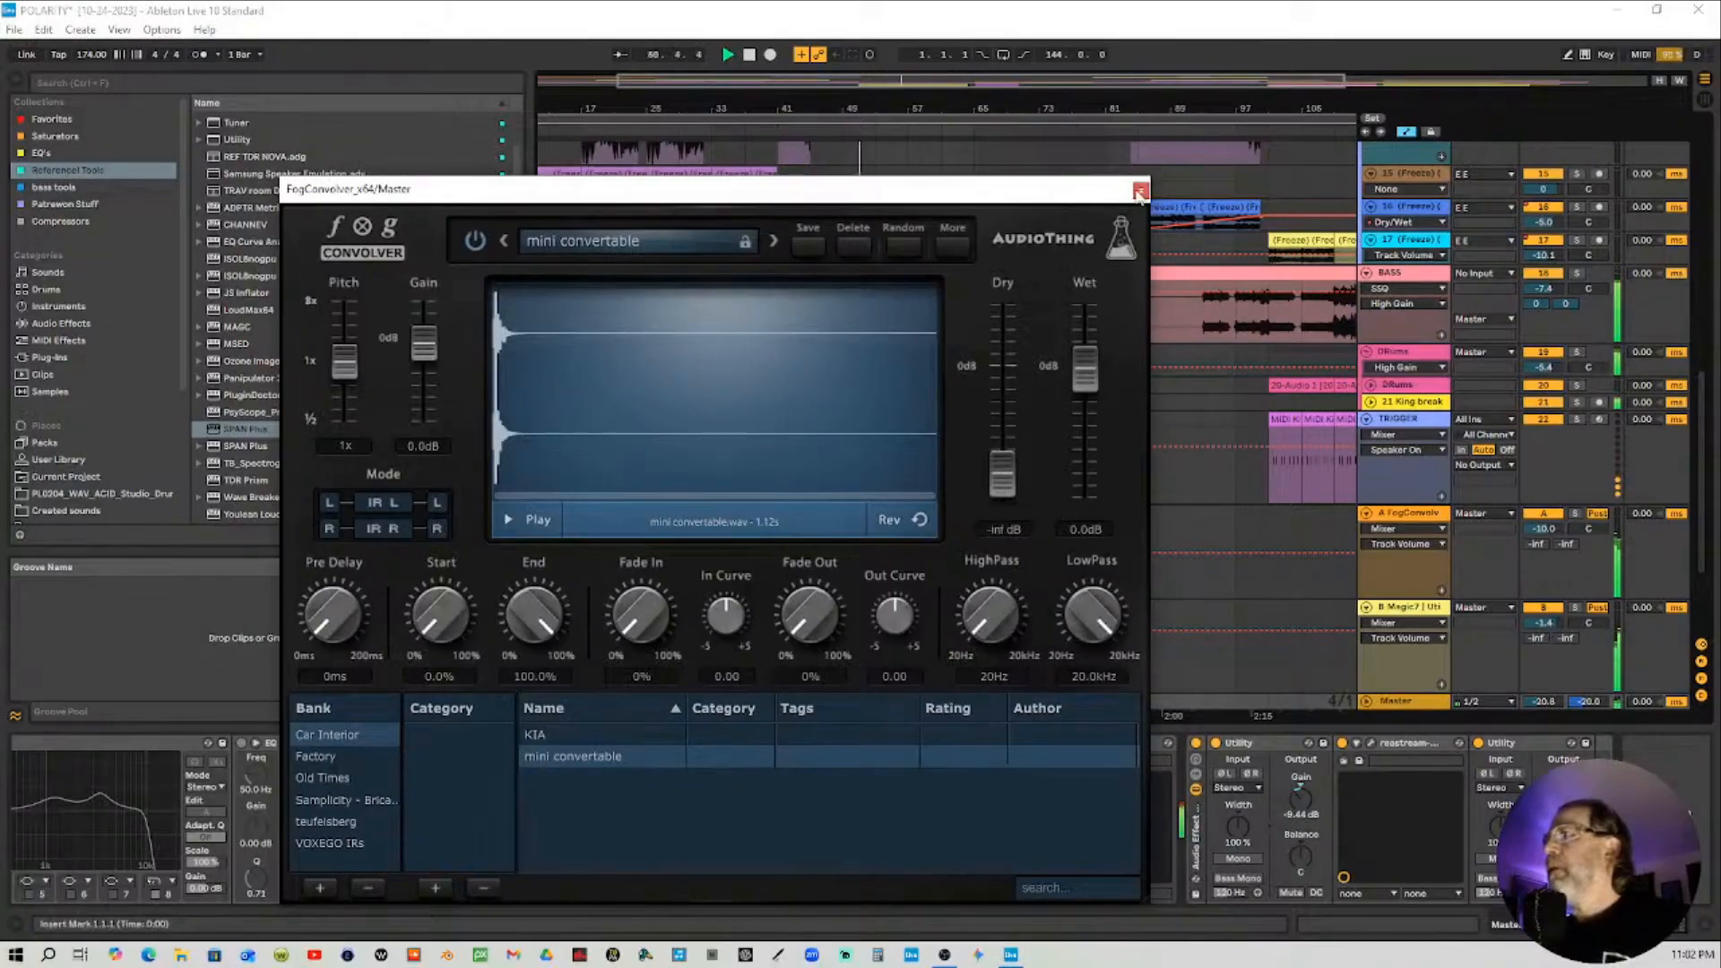
{"action": "left_click", "coordinate": [1141, 190]}
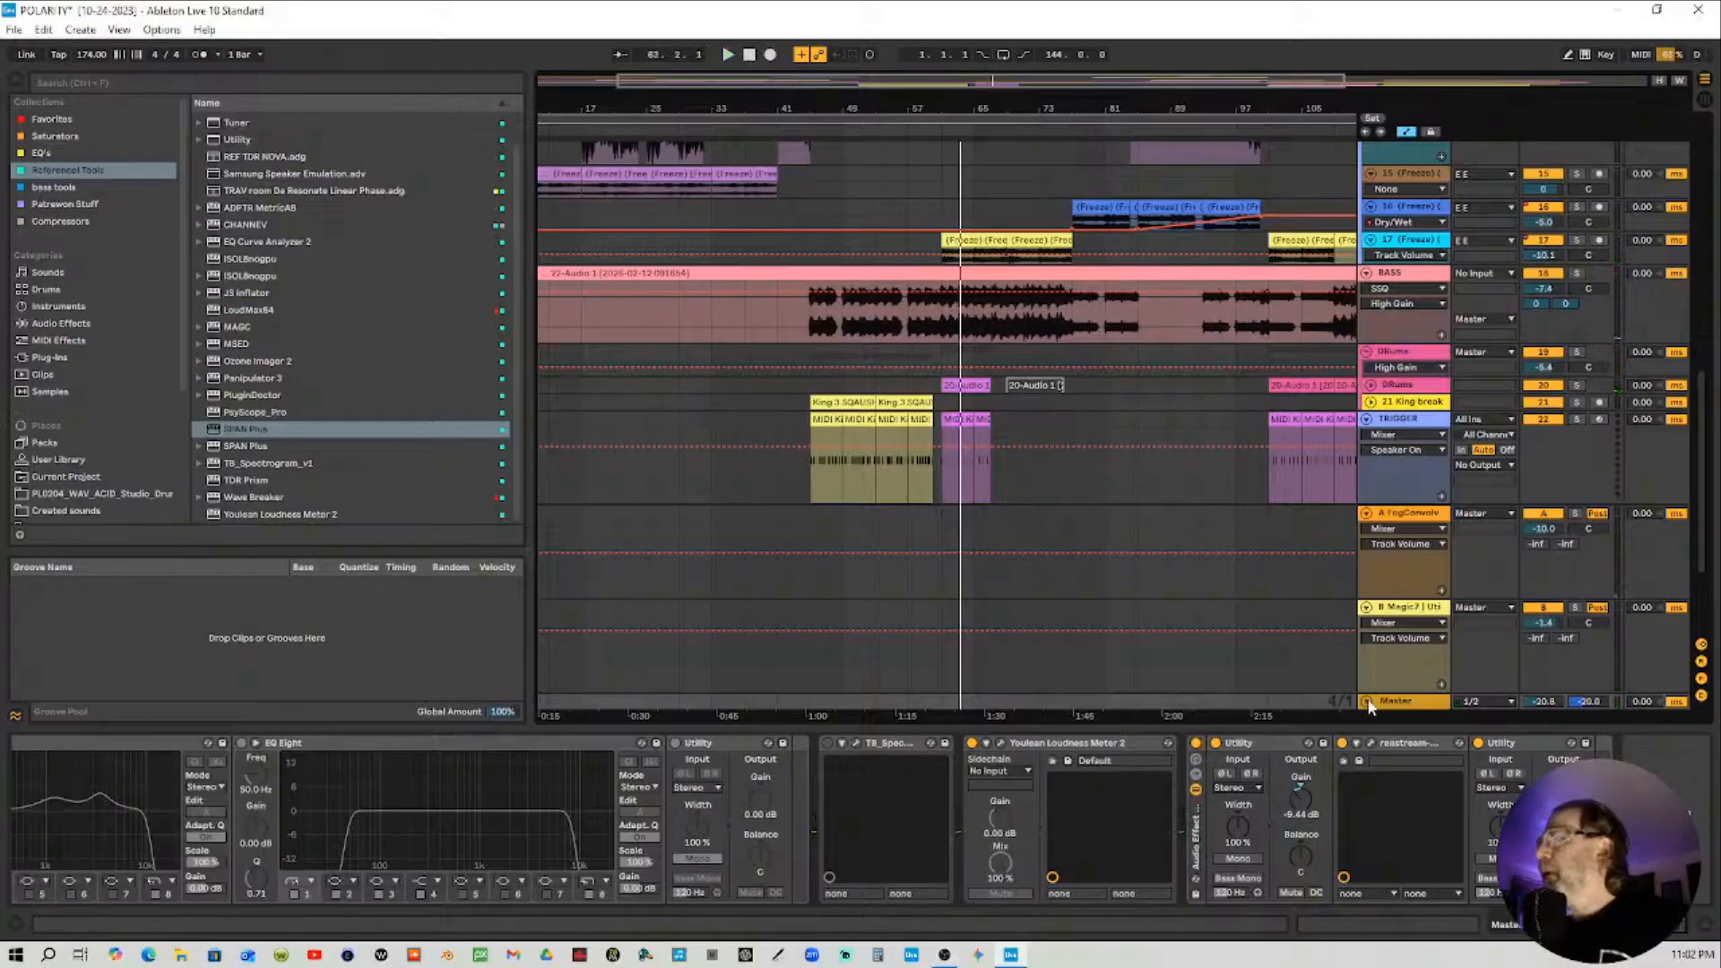
Deactivate the FogConvolver device on the master chain
{"action": "left_click", "coordinate": [1507, 927]}
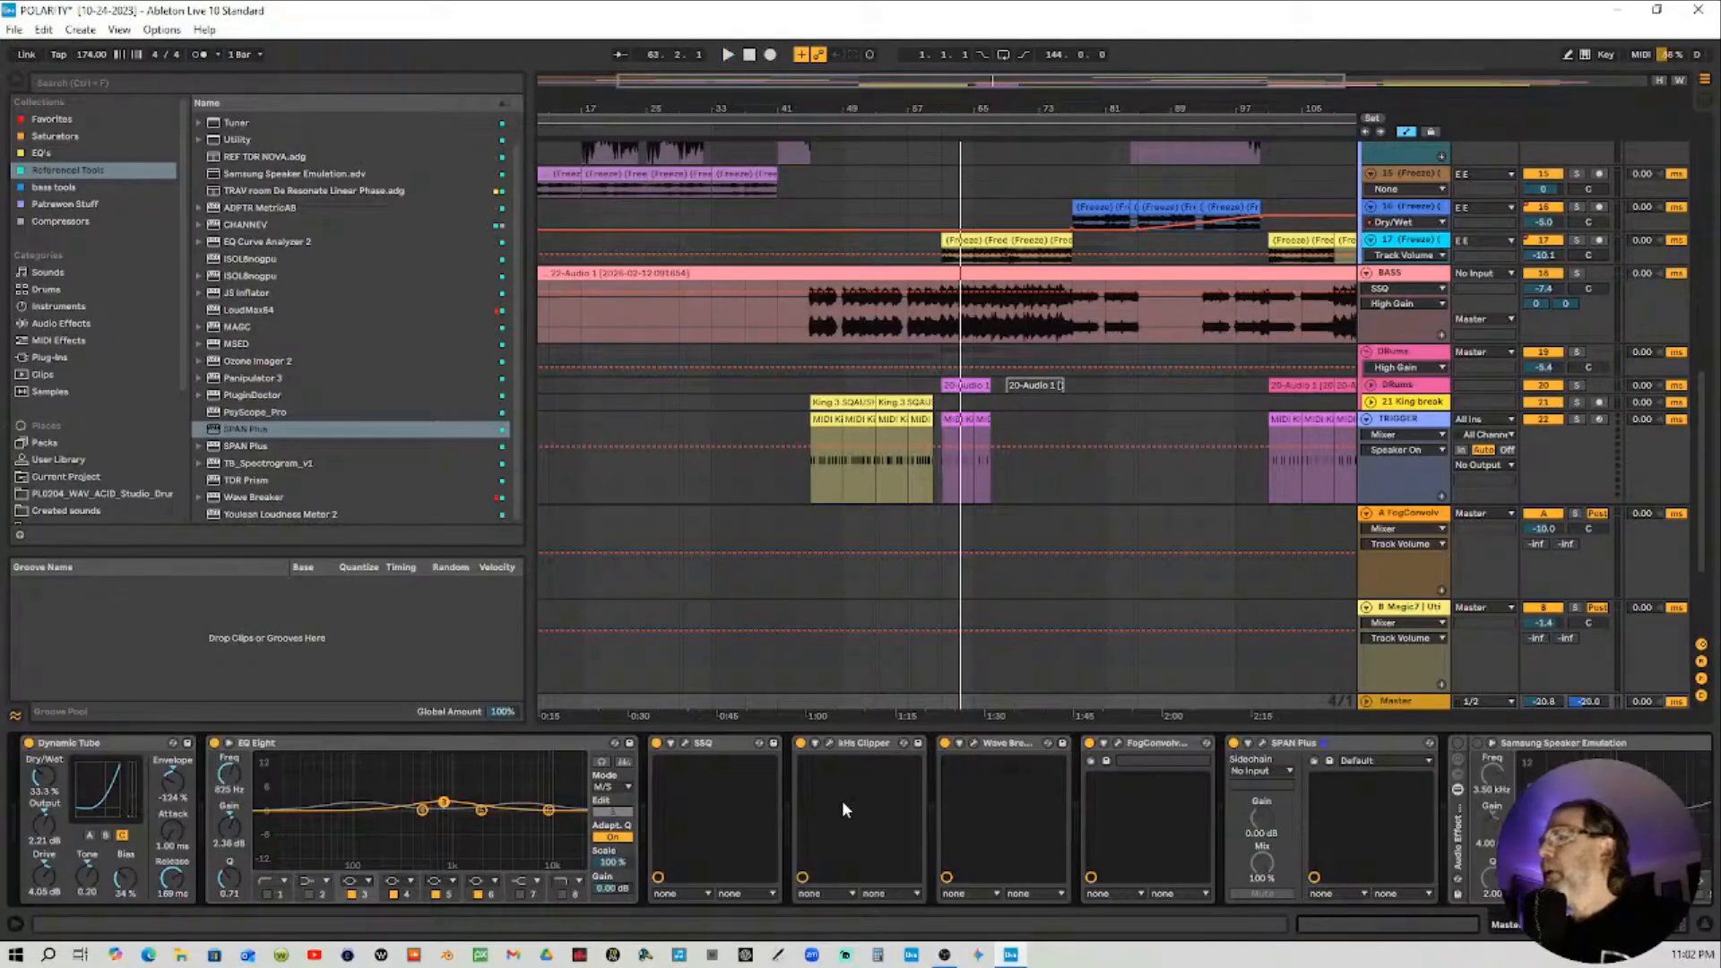
{"action": "left_click", "coordinate": [1089, 743]}
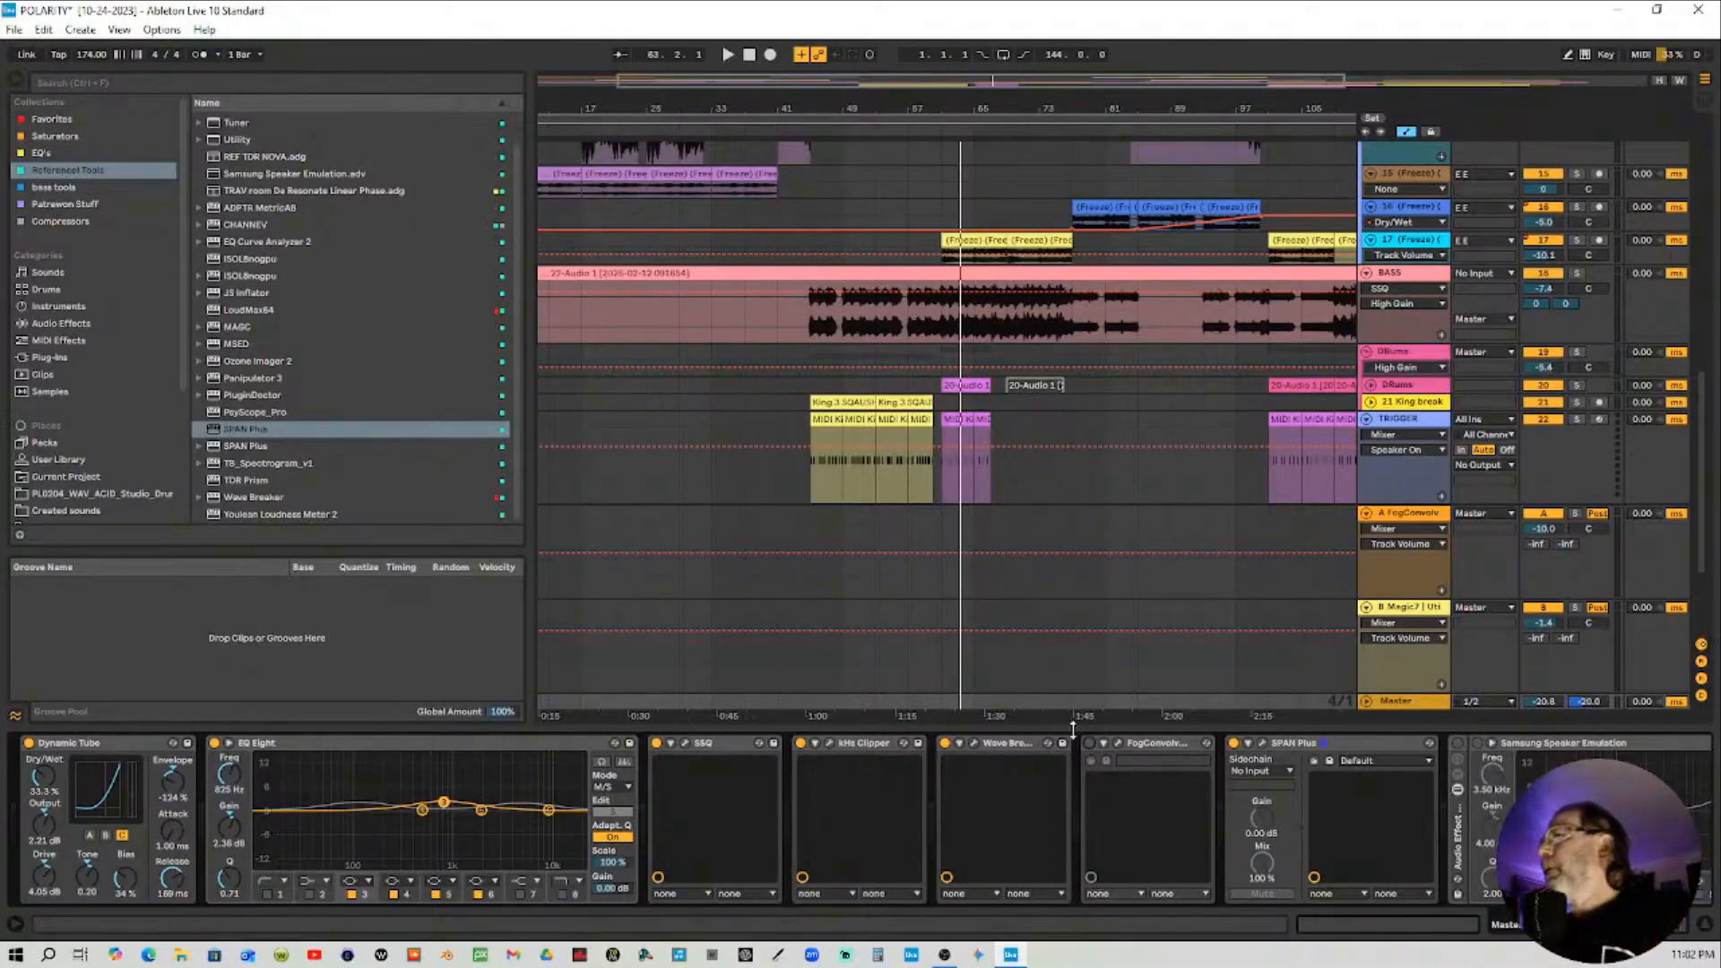
Select the BASS track and open its SSQ equalizer plugin window
{"action": "left_click", "coordinate": [1427, 273]}
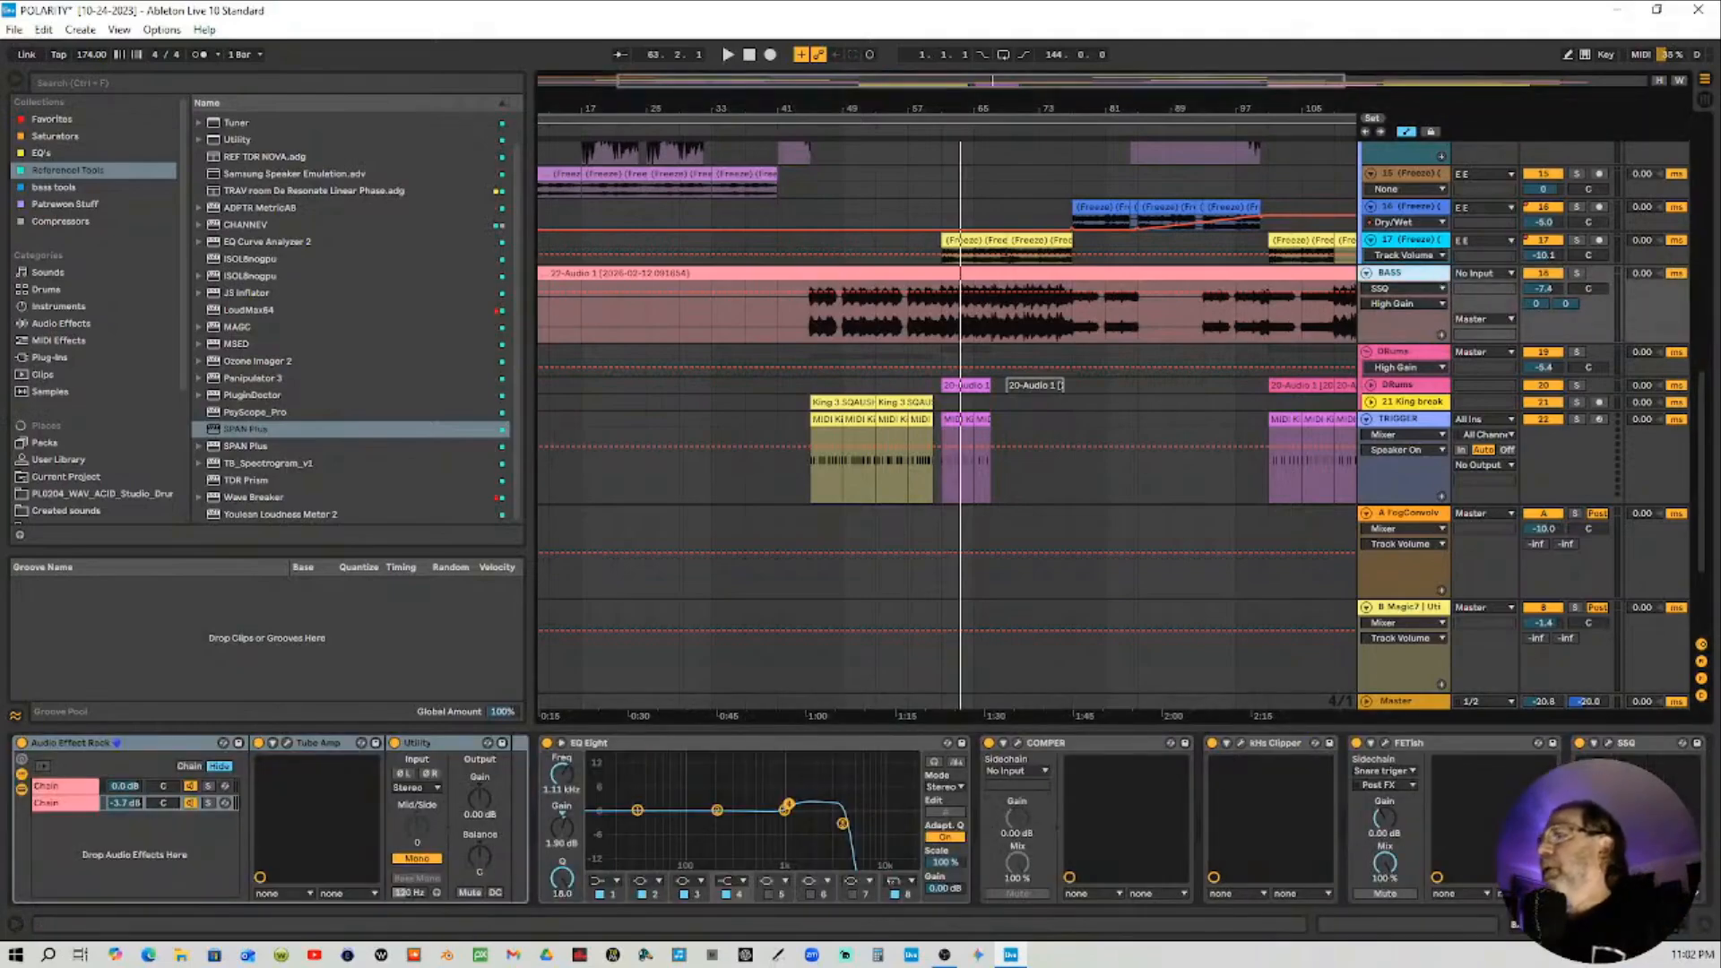
{"action": "left_click", "coordinate": [1587, 924]}
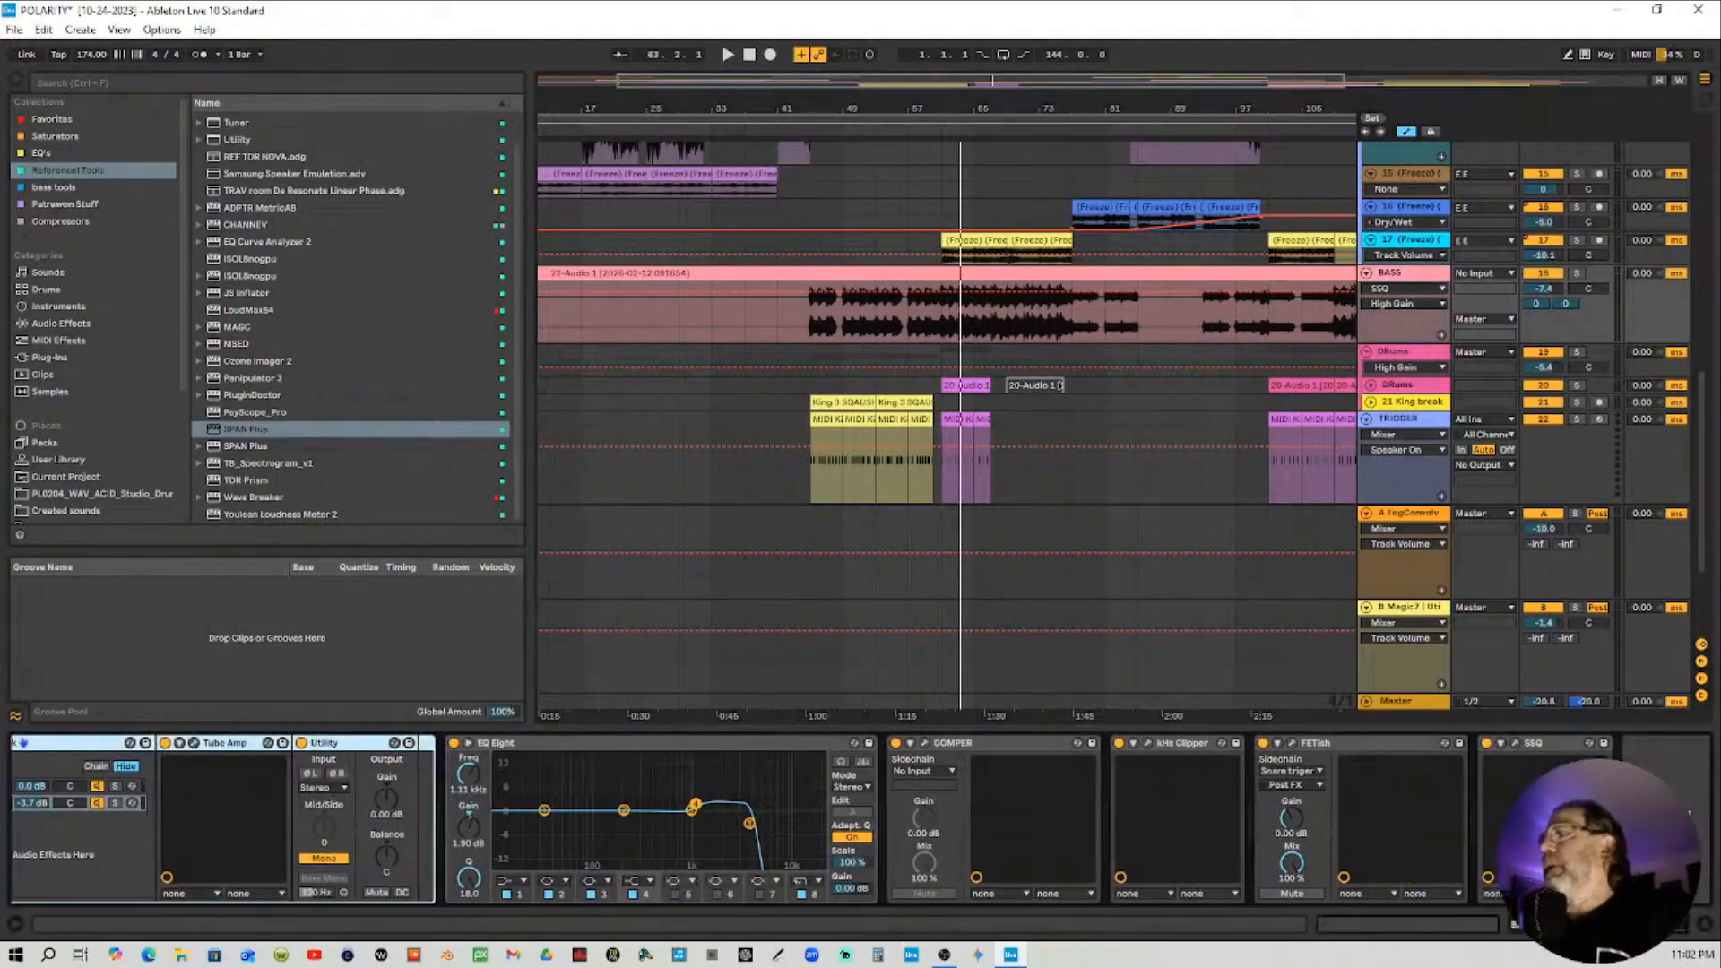
{"action": "left_click", "coordinate": [1515, 743]}
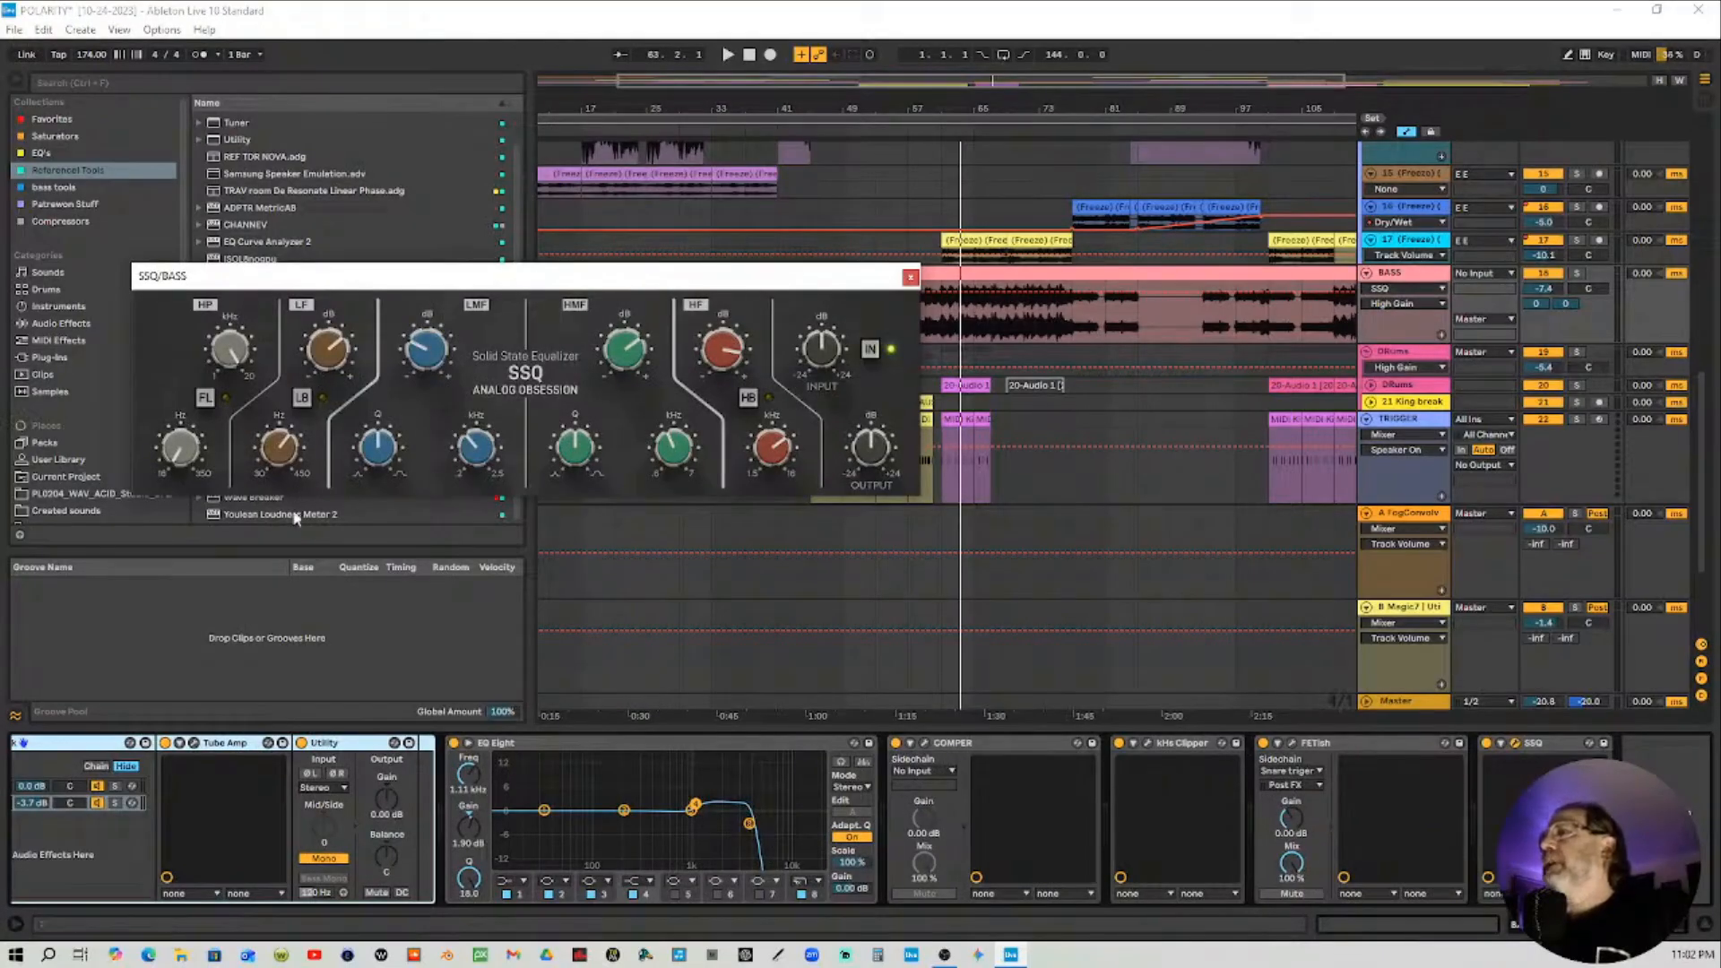
{"action": "left_click", "coordinate": [281, 455]}
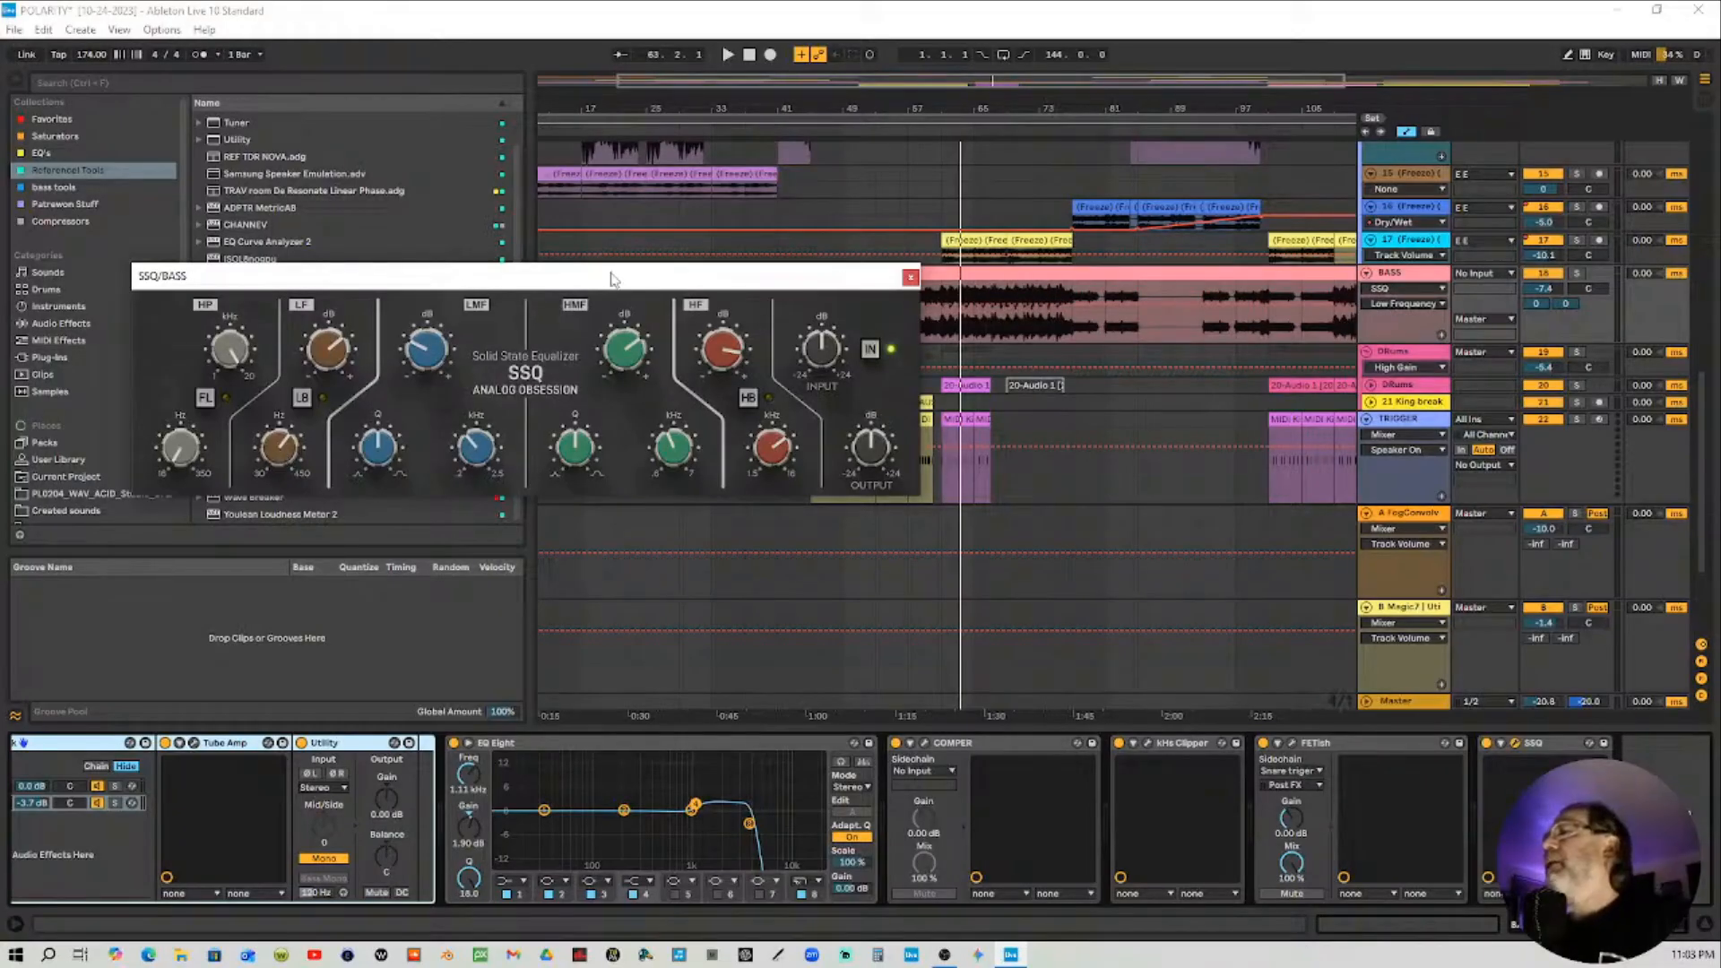
Solo the BASS track and play the arrangement from around bar 57
{"action": "left_click", "coordinate": [1410, 279]}
{"action": "left_click", "coordinate": [1578, 274]}
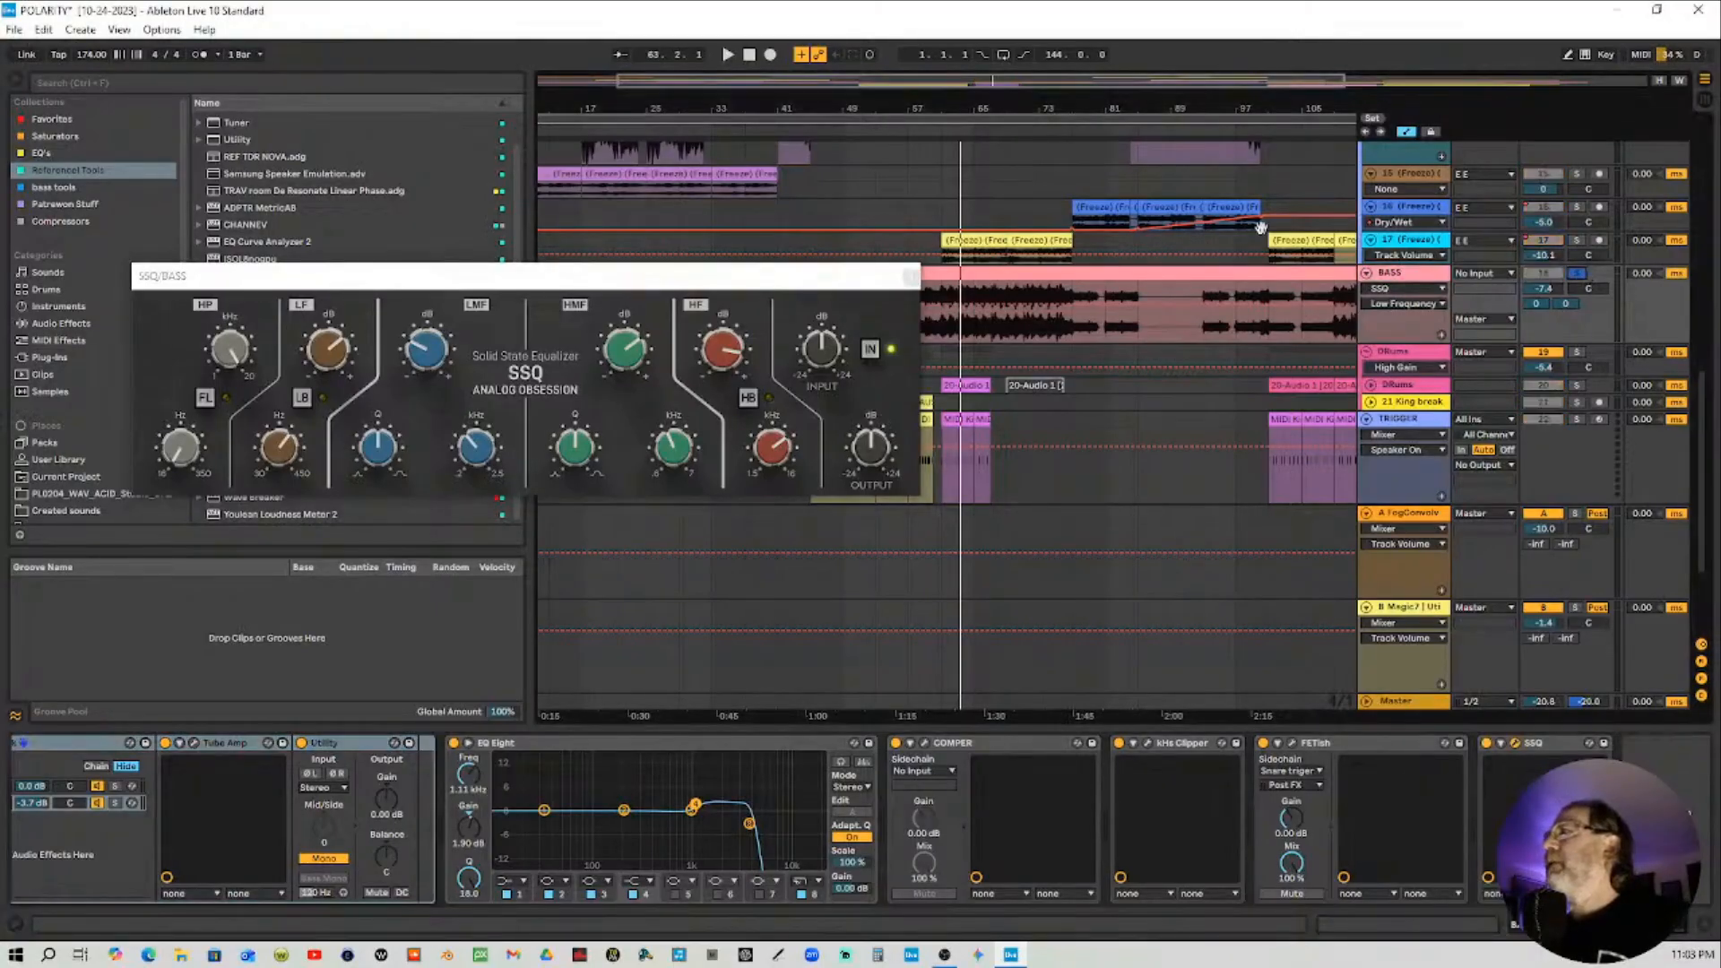
{"action": "left_click", "coordinate": [909, 133]}
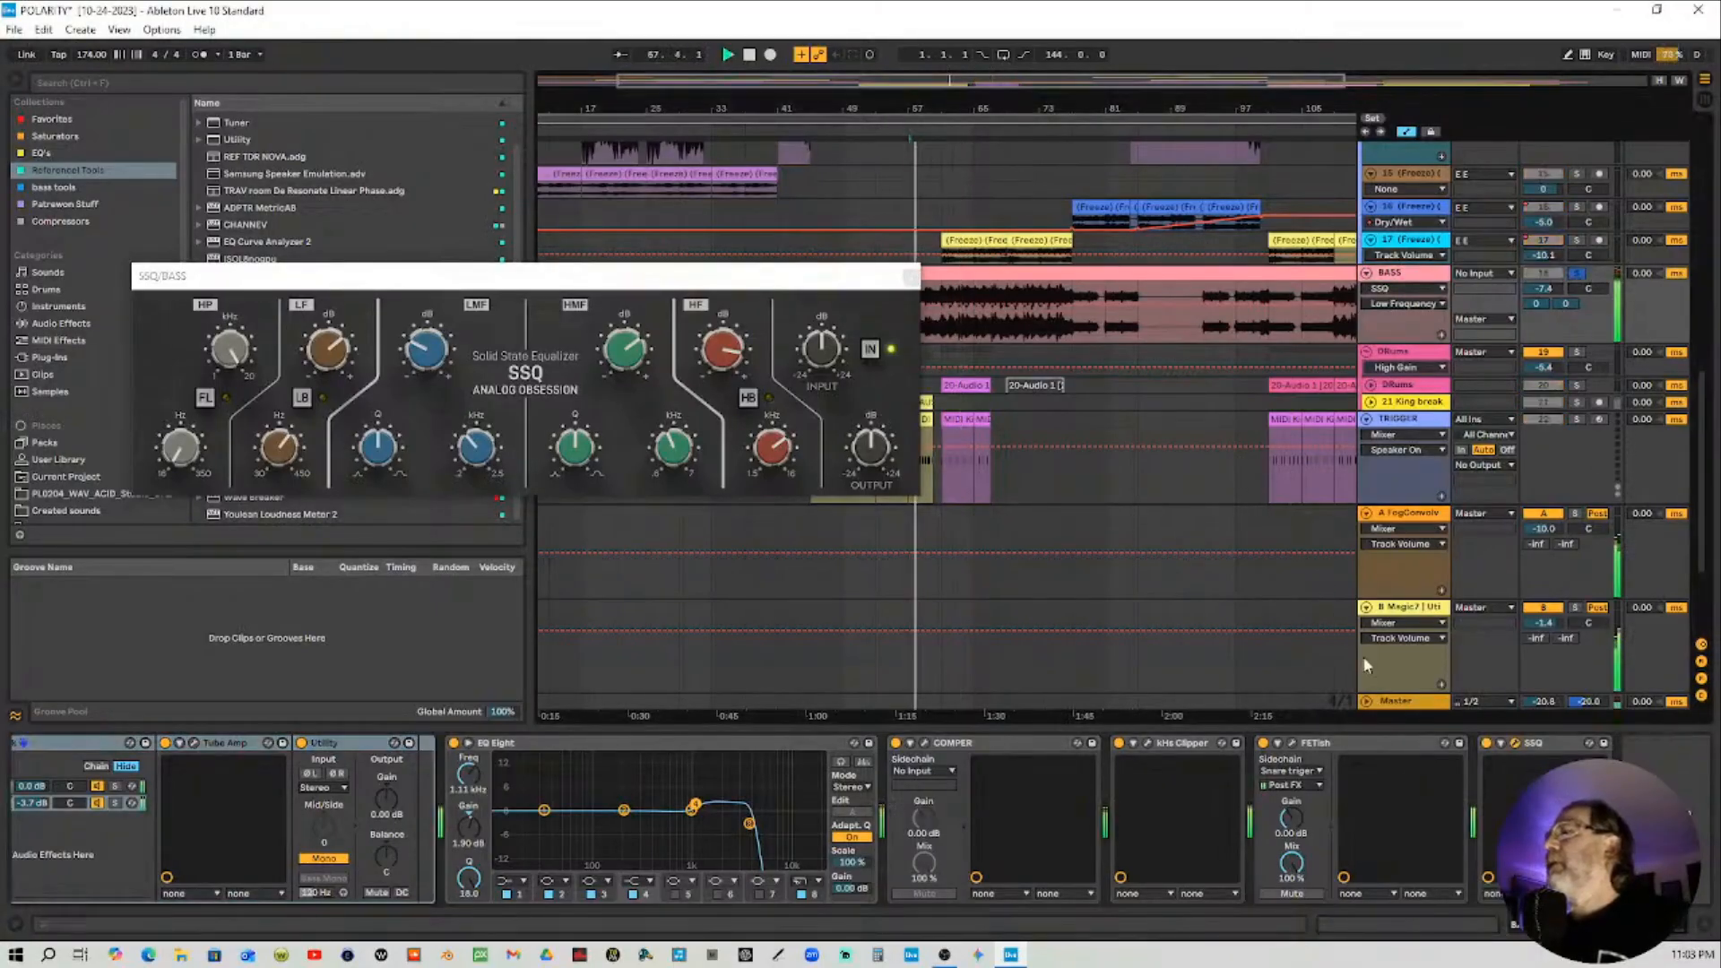
Inspect the soloed bass in the Master track's SPAN Plus spectrum, close it, and stop playback
{"action": "left_click", "coordinate": [1404, 702]}
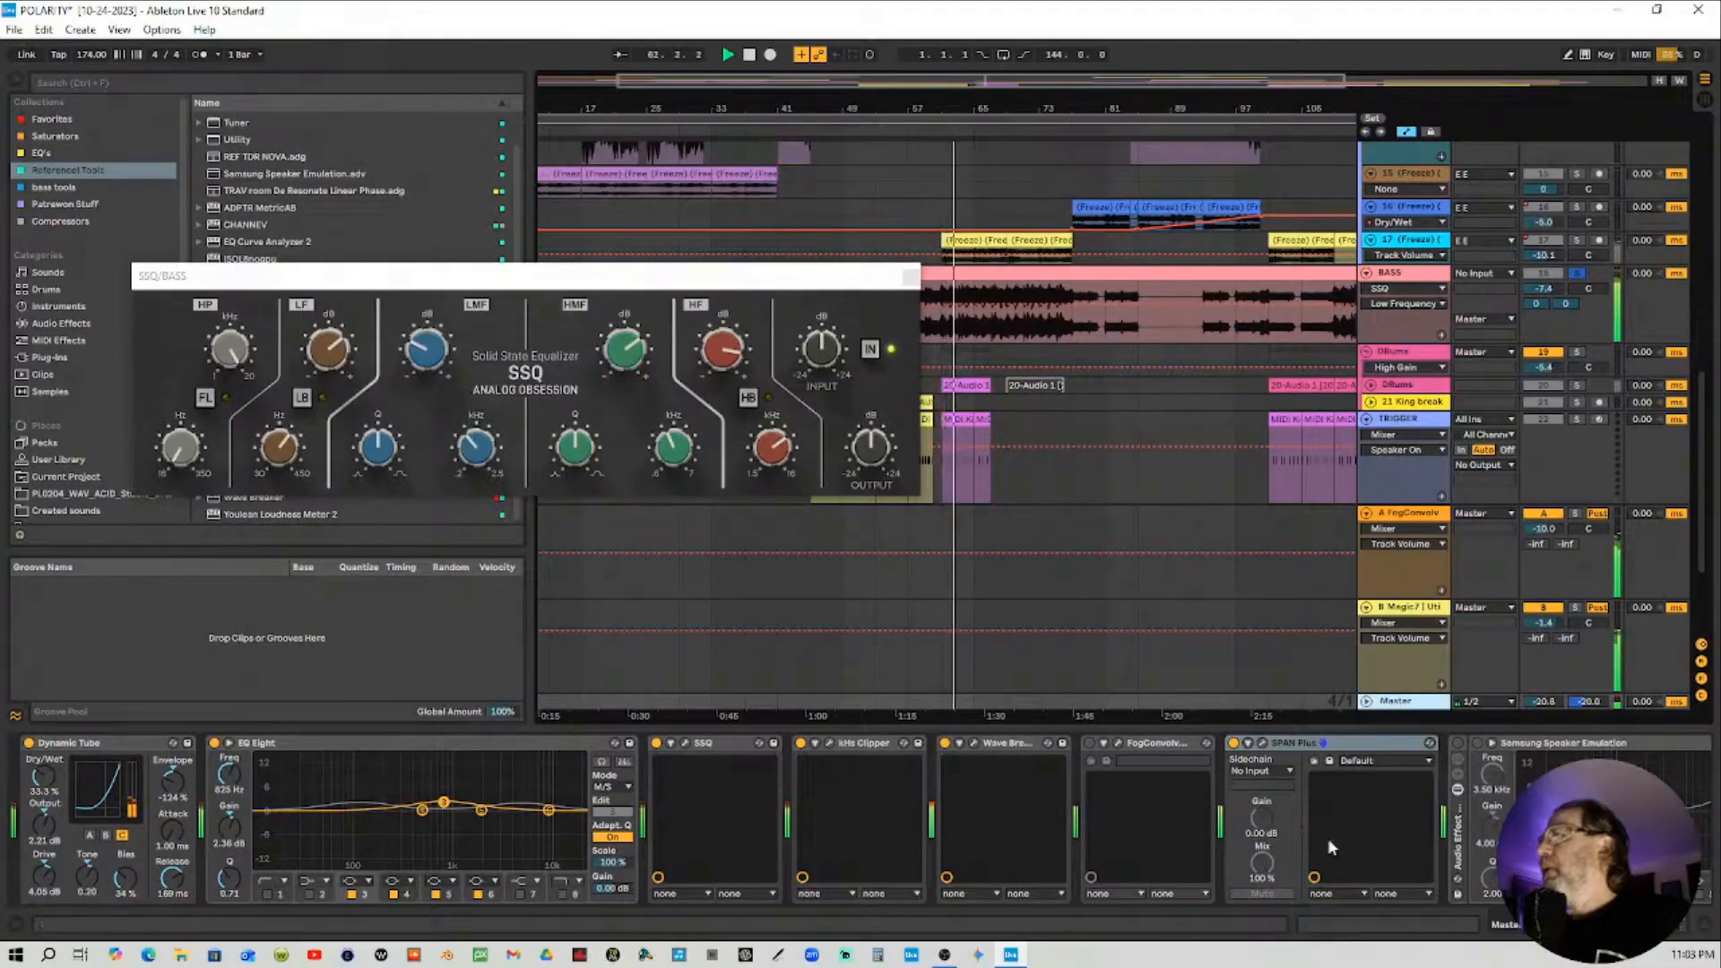
{"action": "left_click", "coordinate": [1262, 743]}
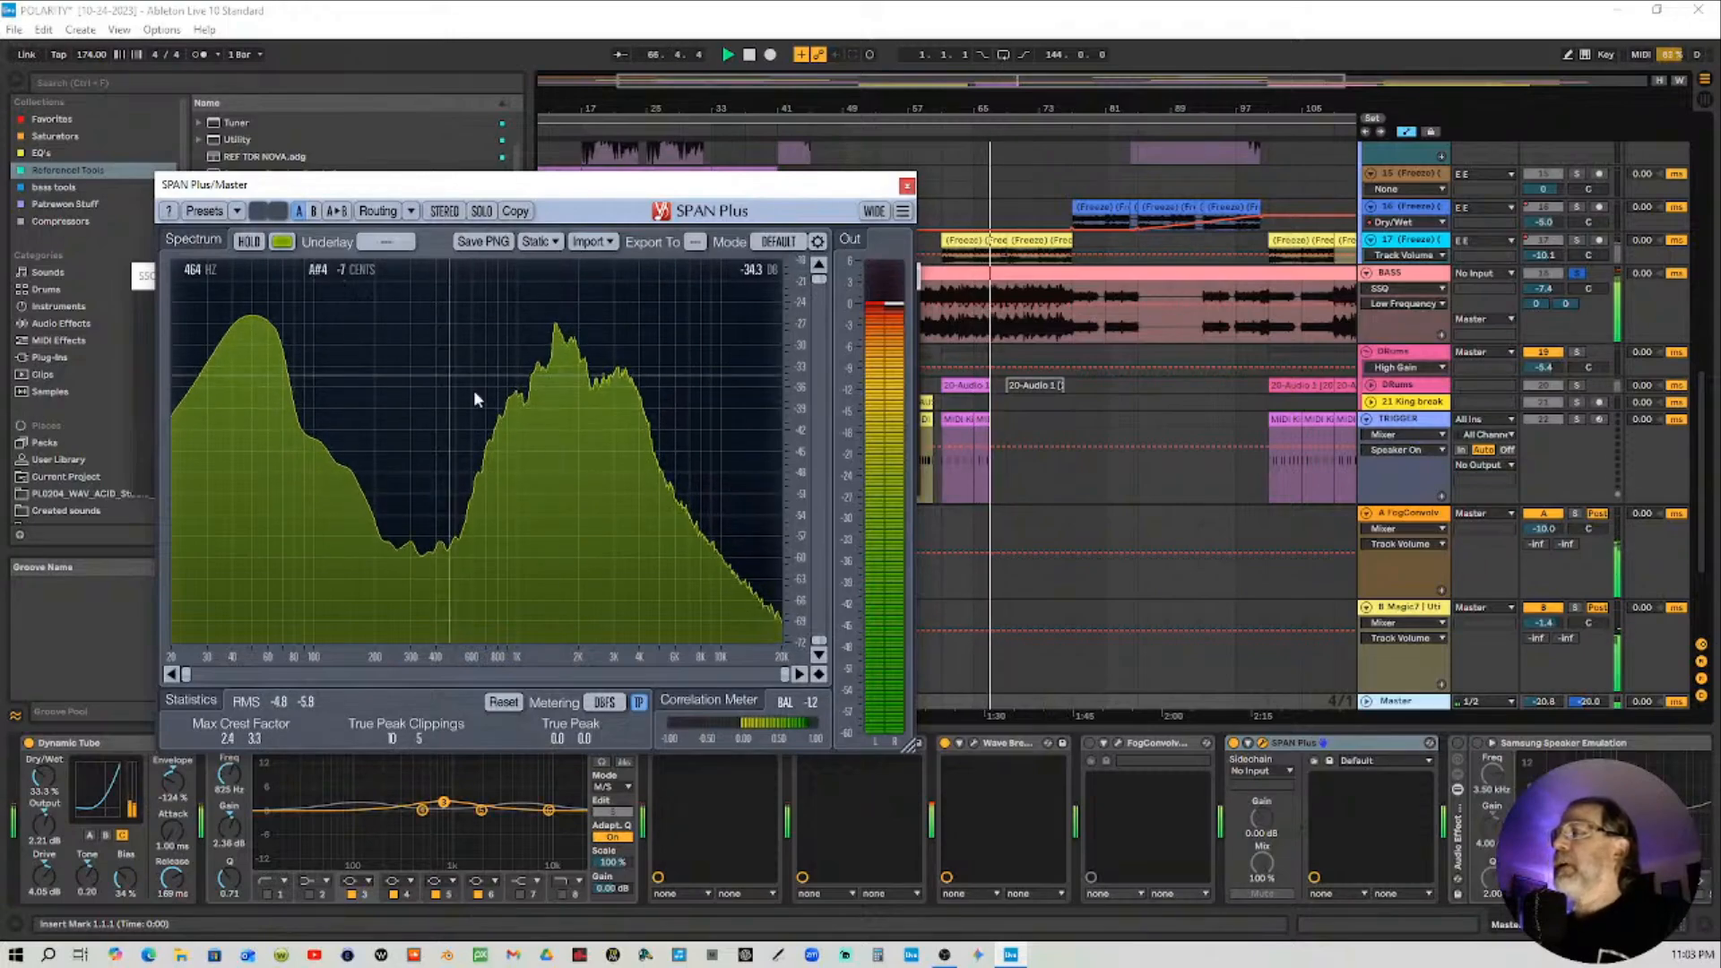
{"action": "left_click", "coordinate": [908, 185]}
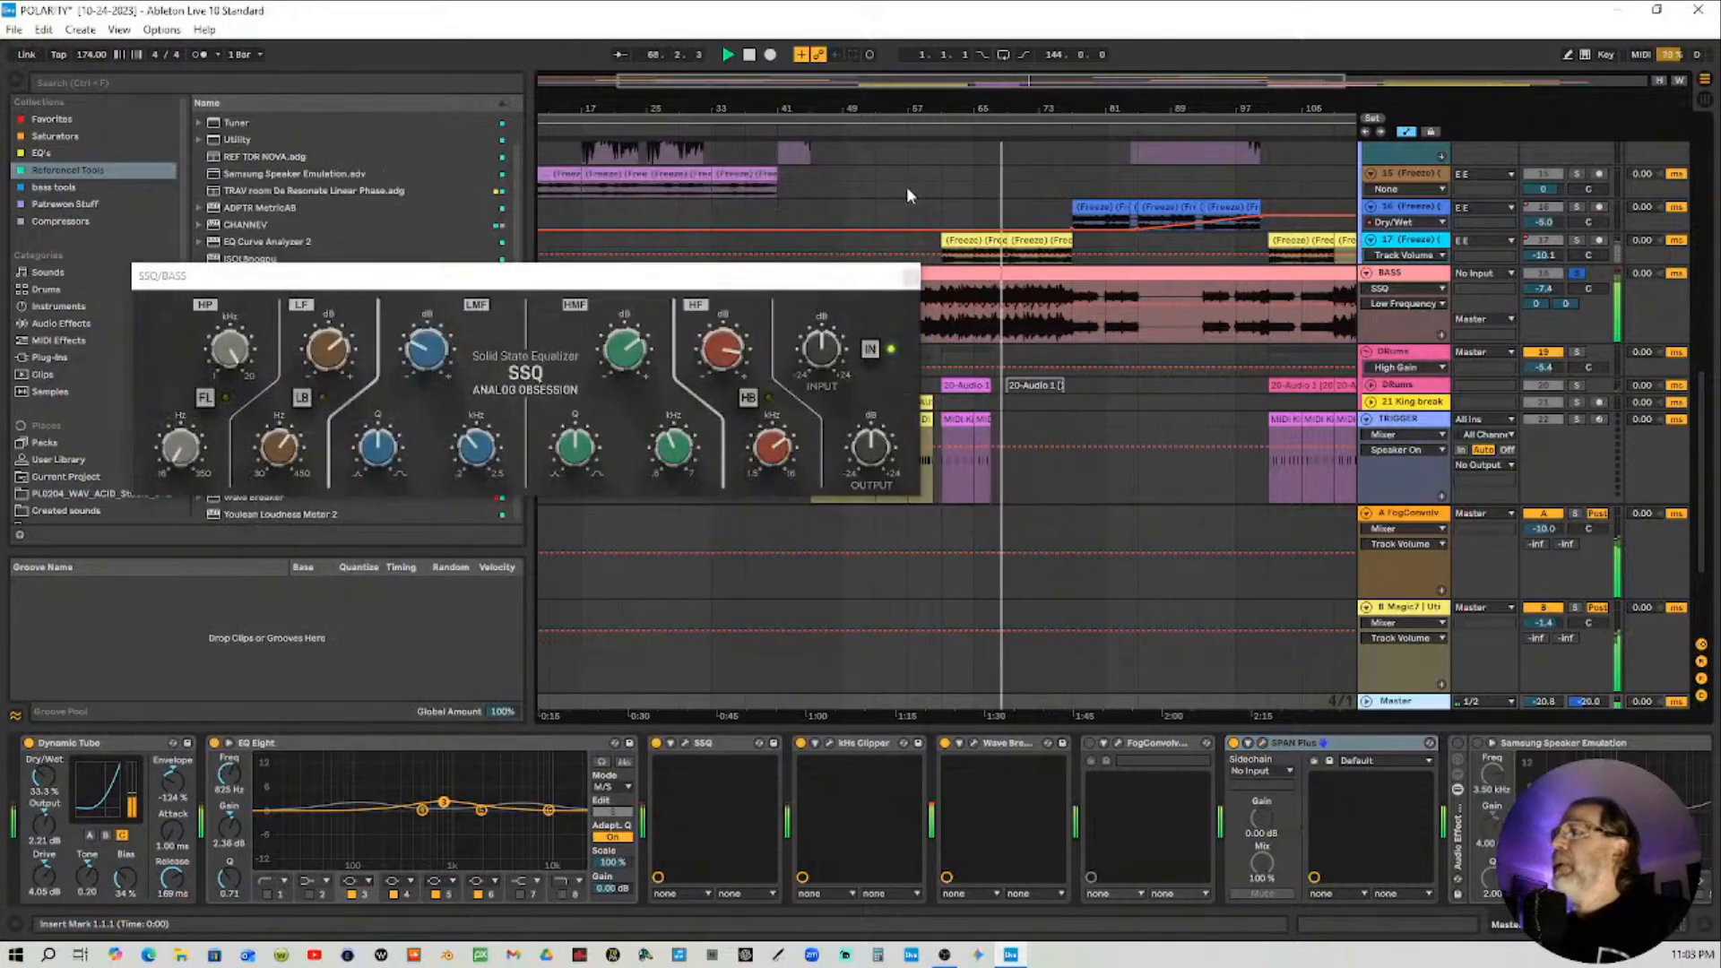
{"action": "left_click", "coordinate": [749, 55]}
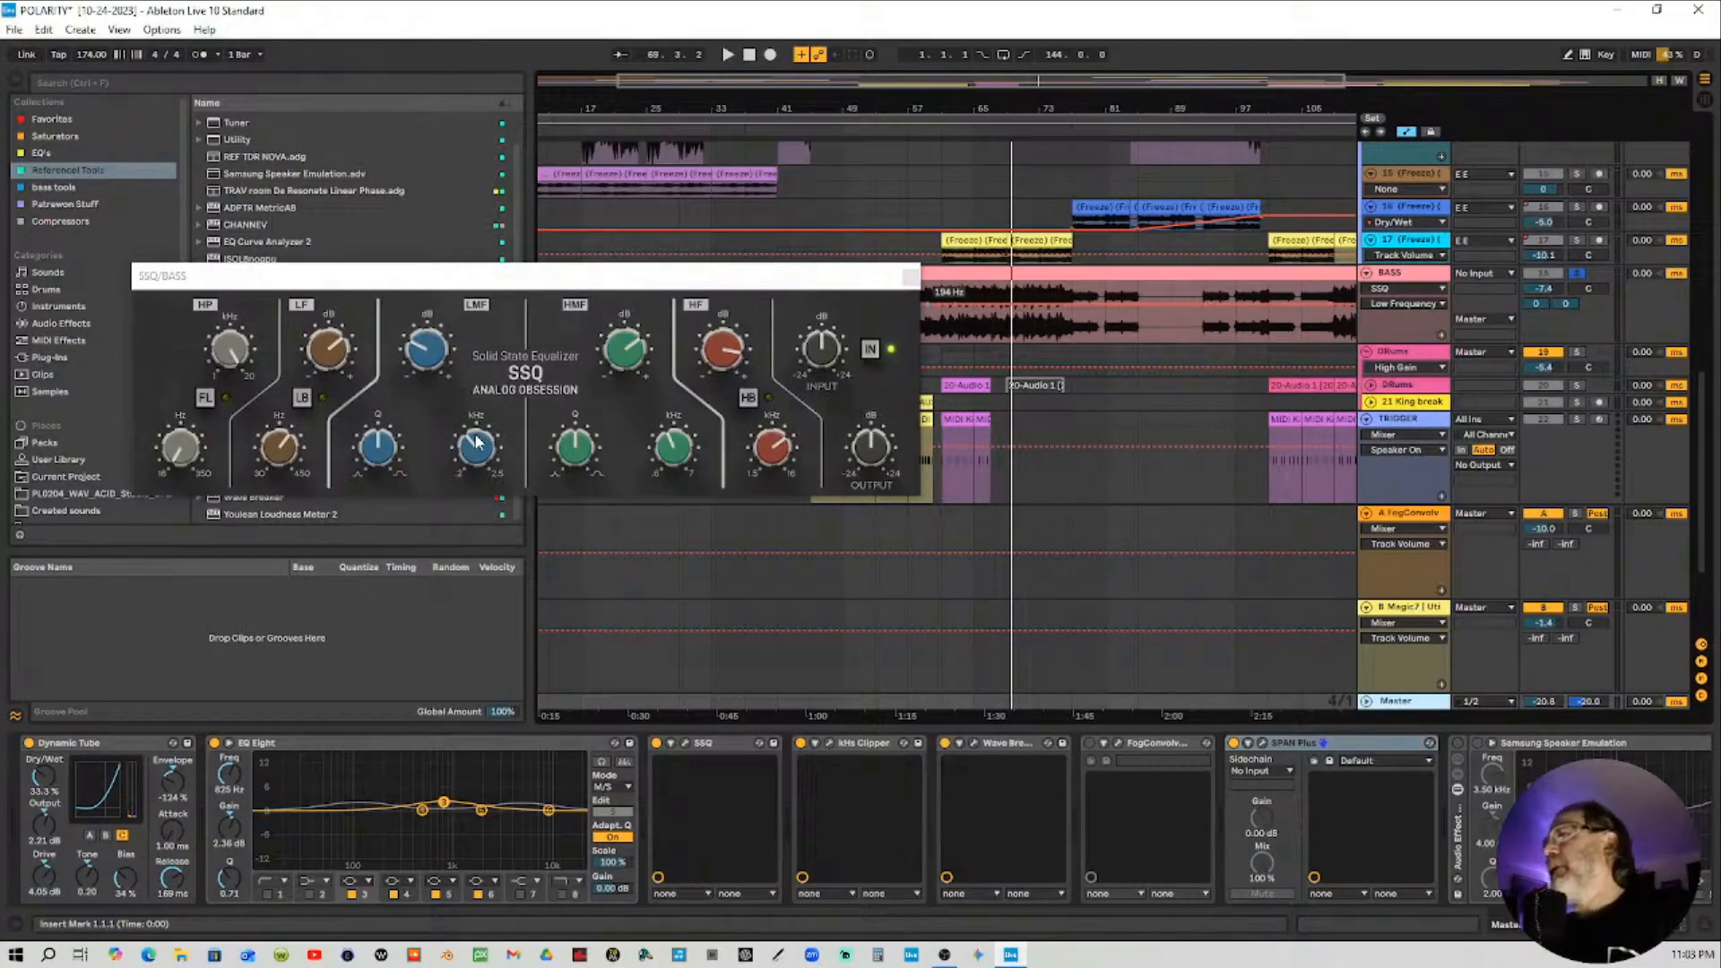
Try boosting the second EQ Eight band on the BASS track to 15 dB, then reset its gain
{"action": "left_click", "coordinate": [1422, 274]}
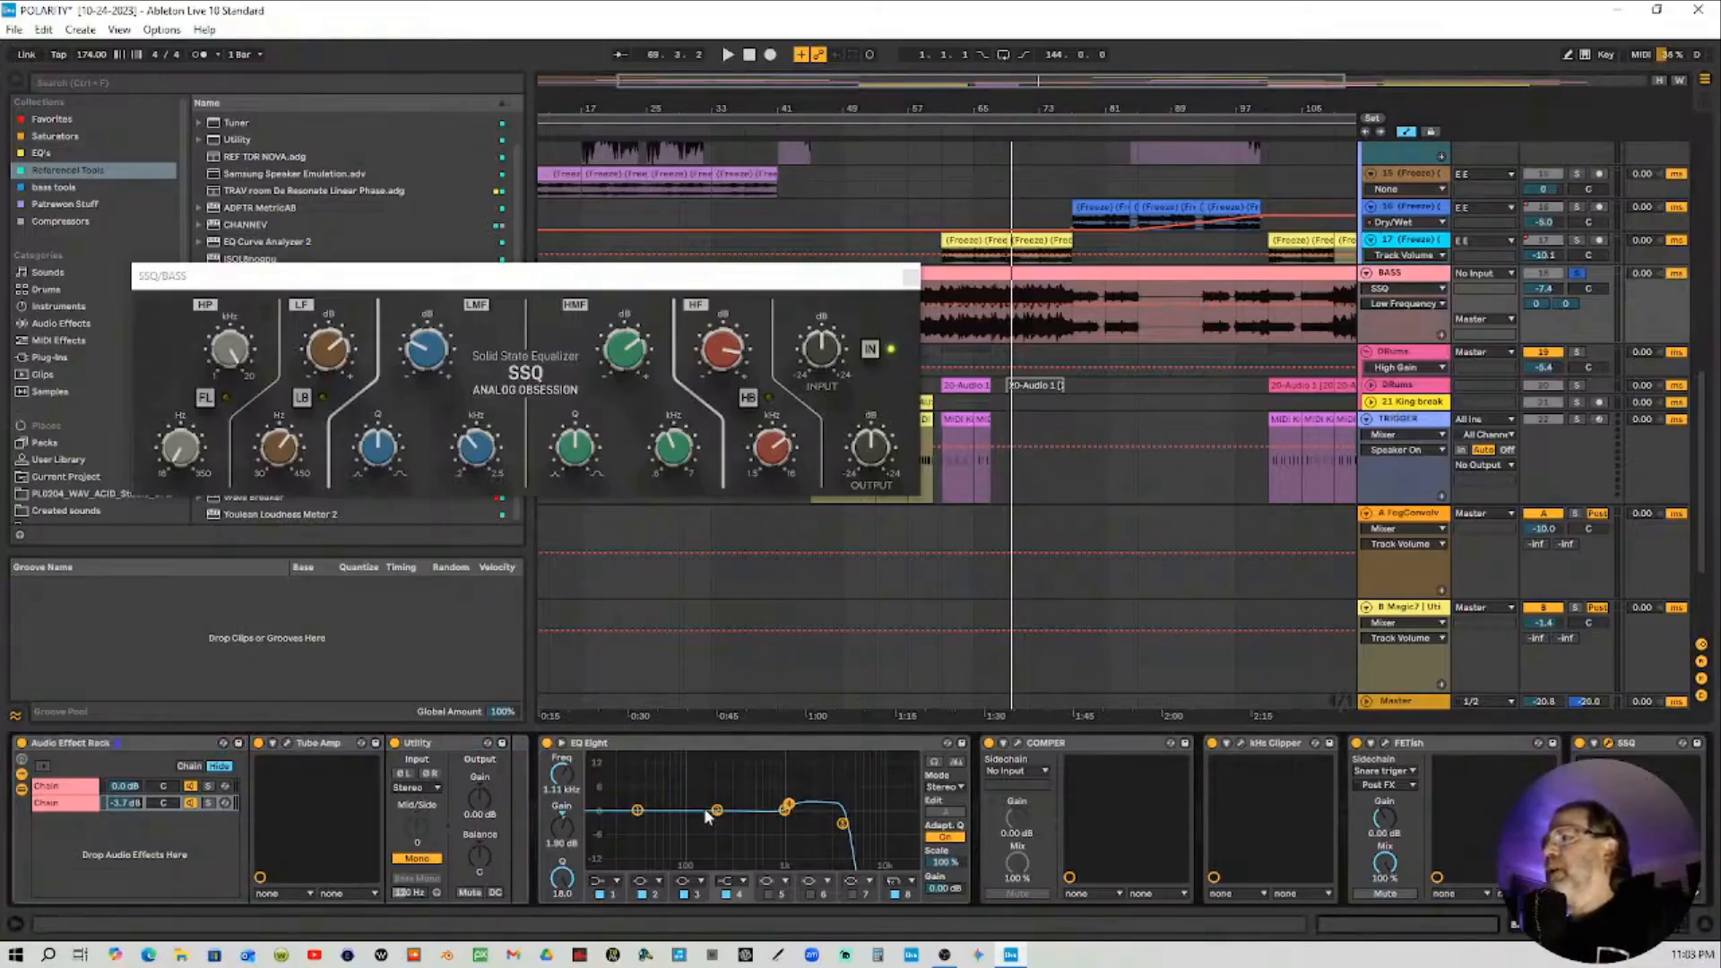
{"action": "left_click_drag", "start_coordinate": [718, 811], "coordinate": [718, 756]}
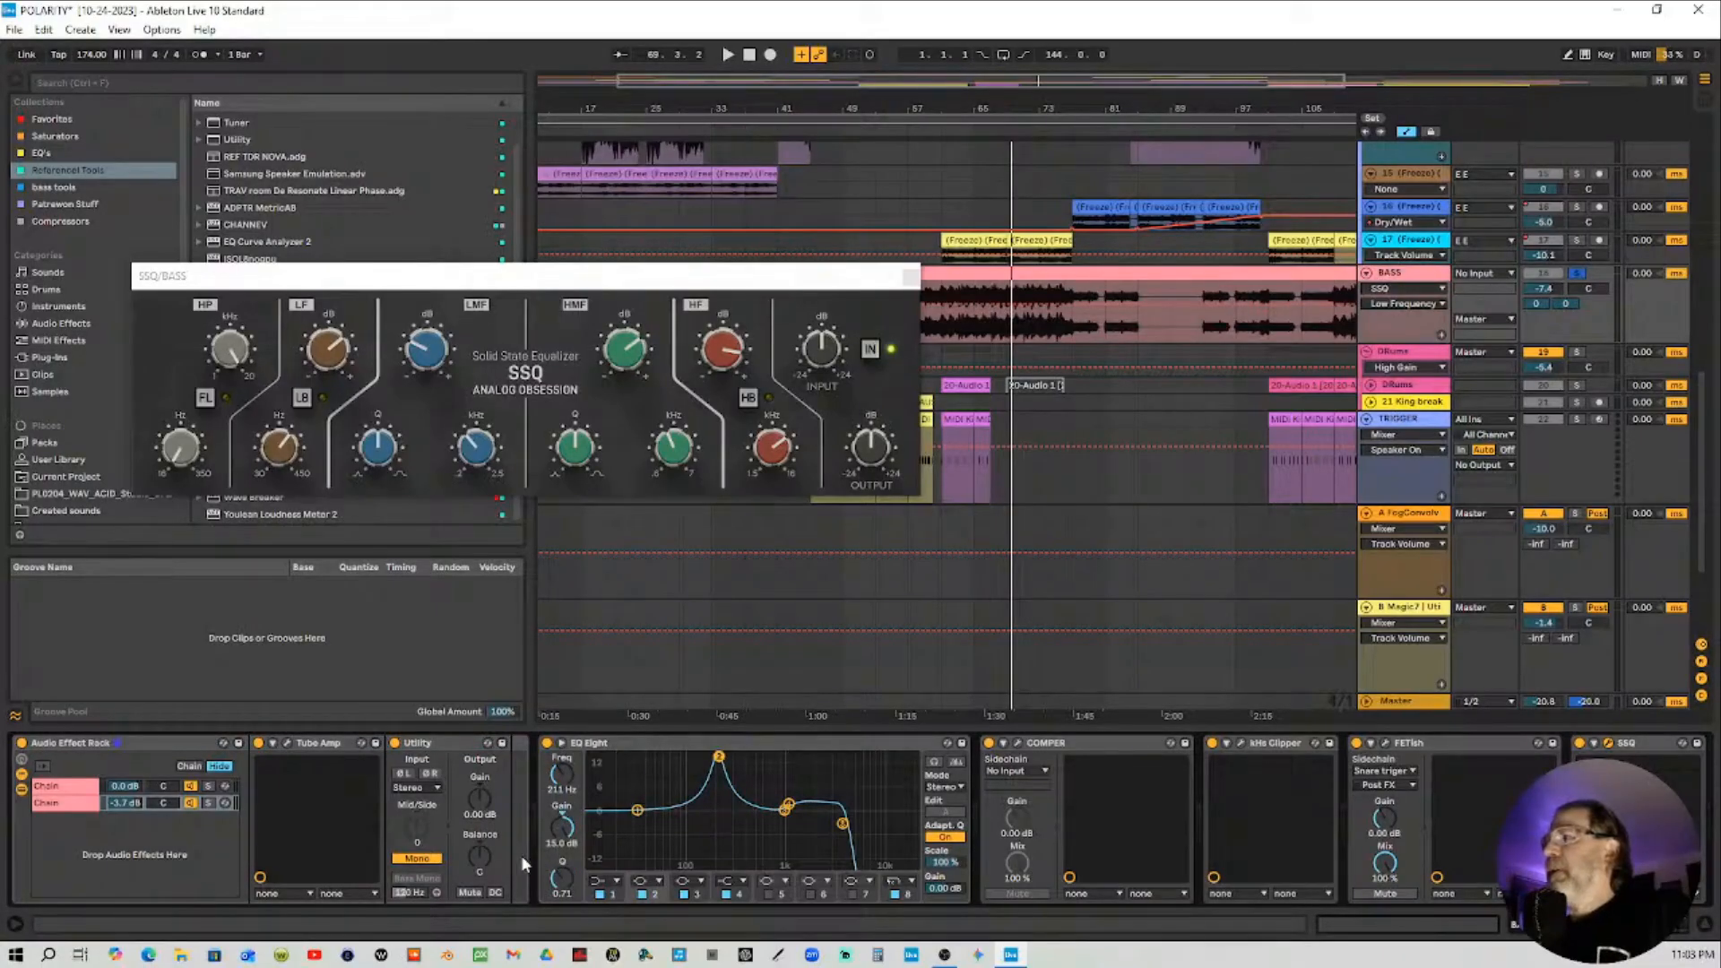
{"action": "double_click", "coordinate": [562, 827]}
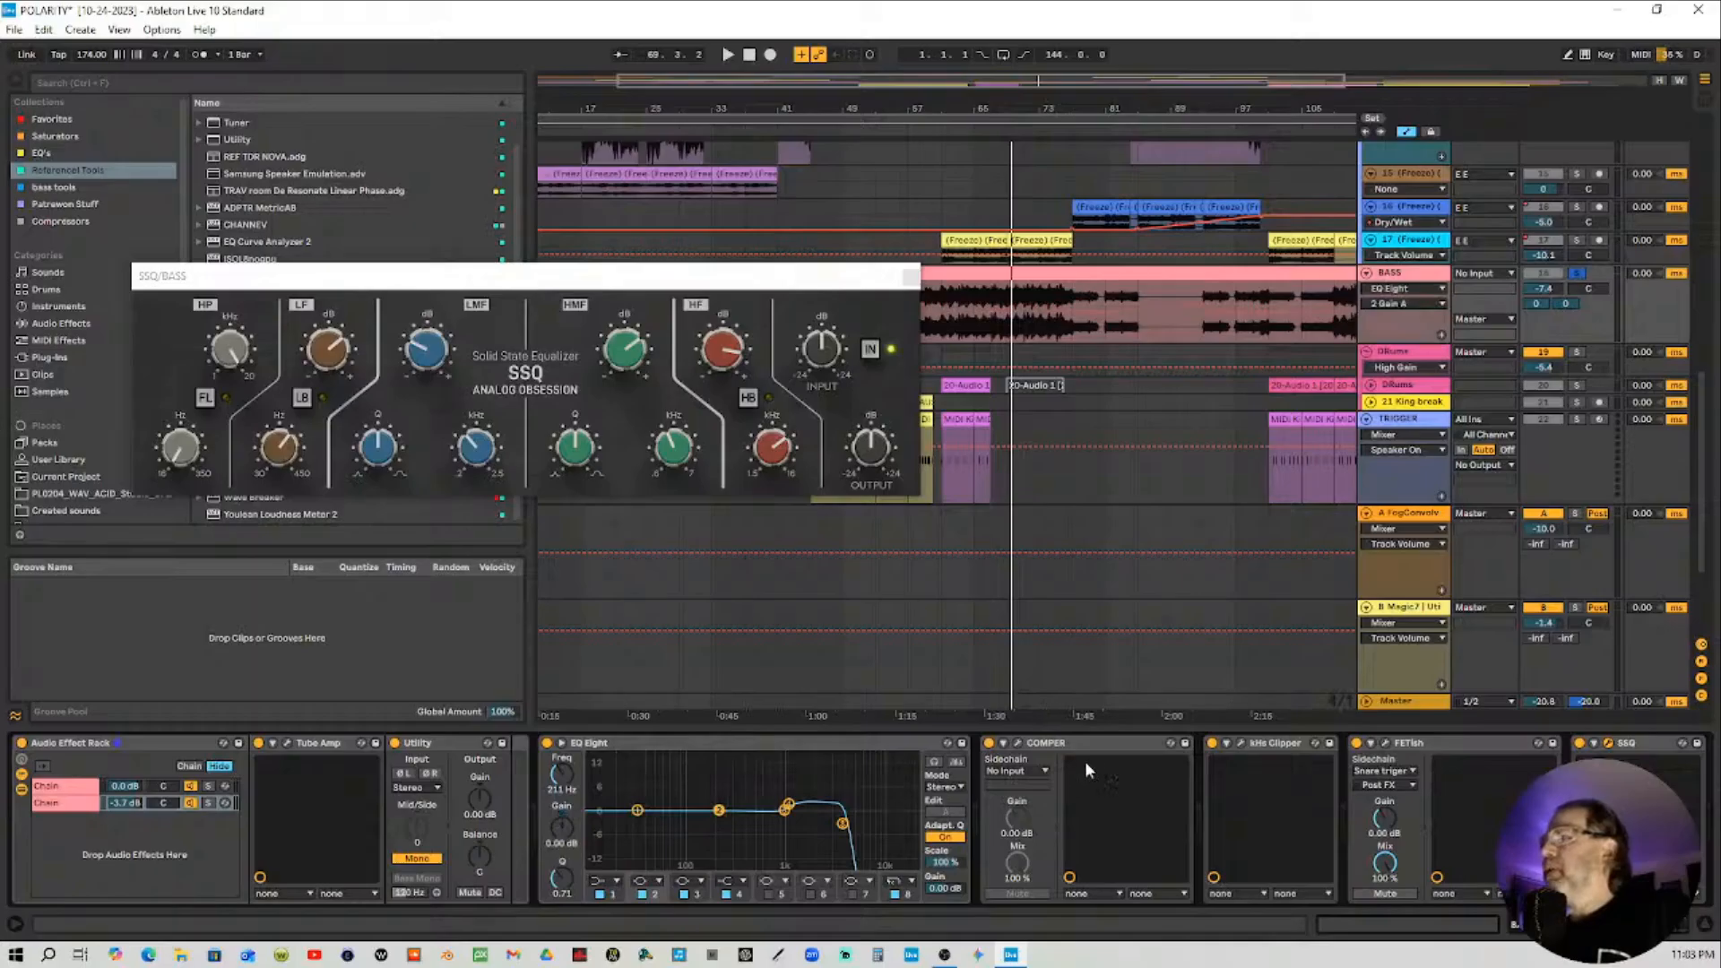
Scroll to the SSQ device on the BASS chain and close the SSQ plugin window
{"action": "left_click_drag", "start_coordinate": [1673, 926], "coordinate": [1701, 928]}
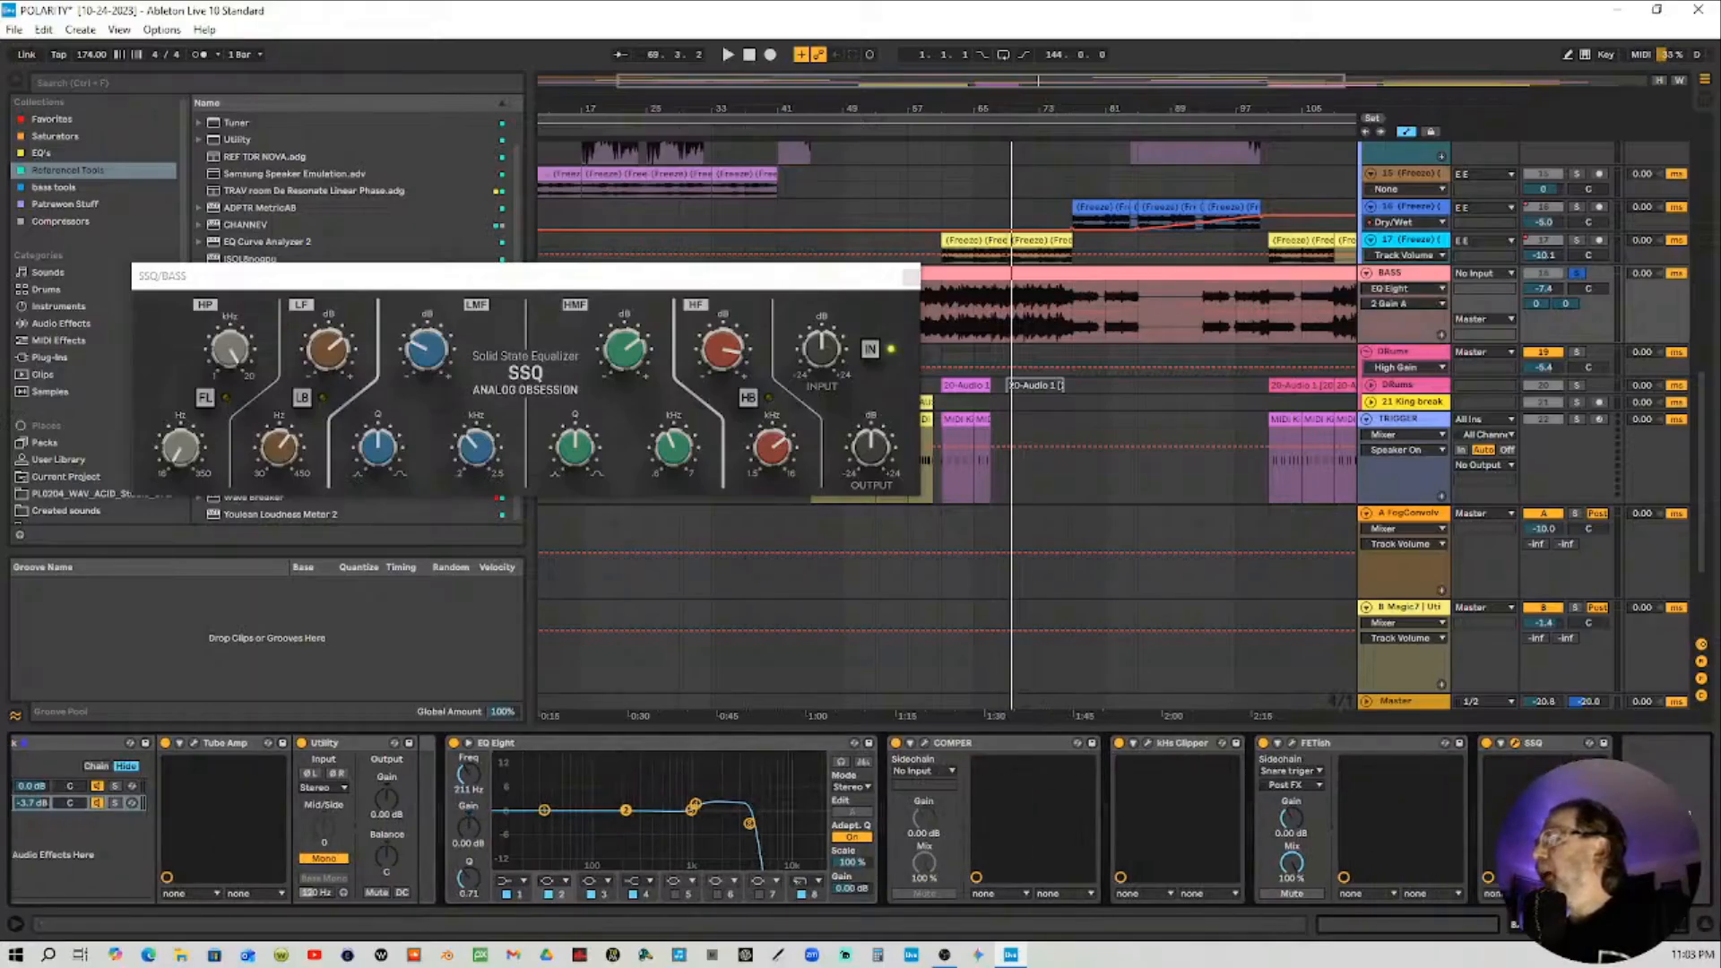
{"action": "left_click", "coordinate": [1535, 743]}
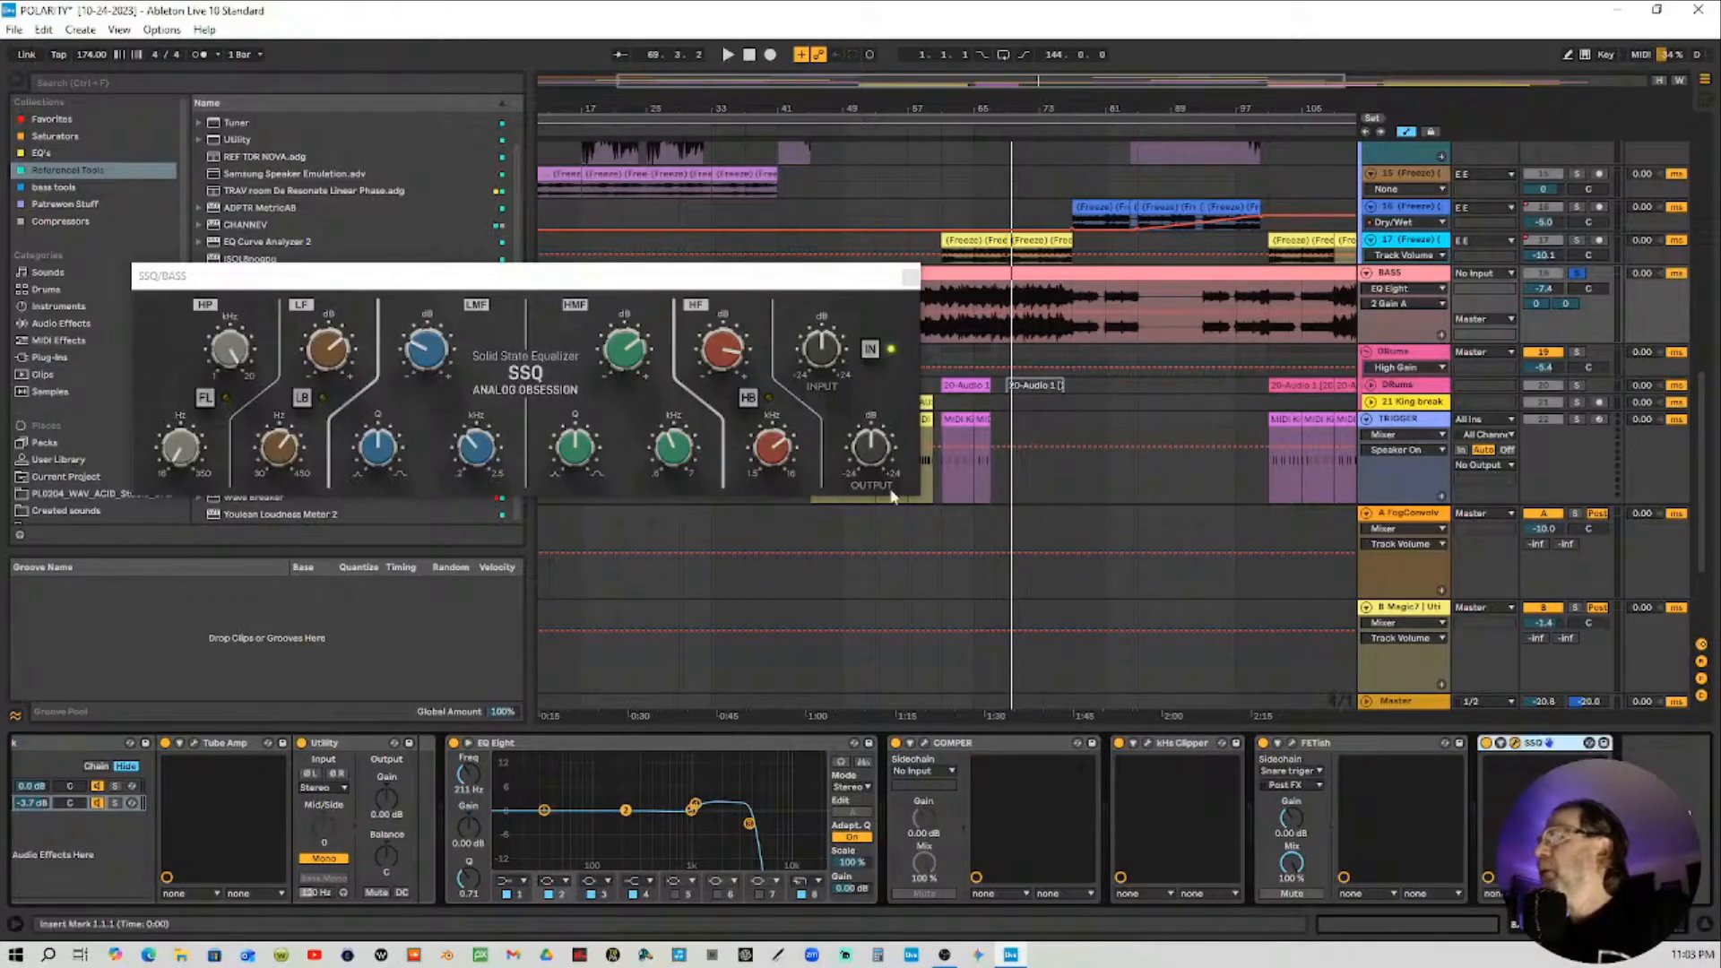
{"action": "left_click", "coordinate": [911, 276]}
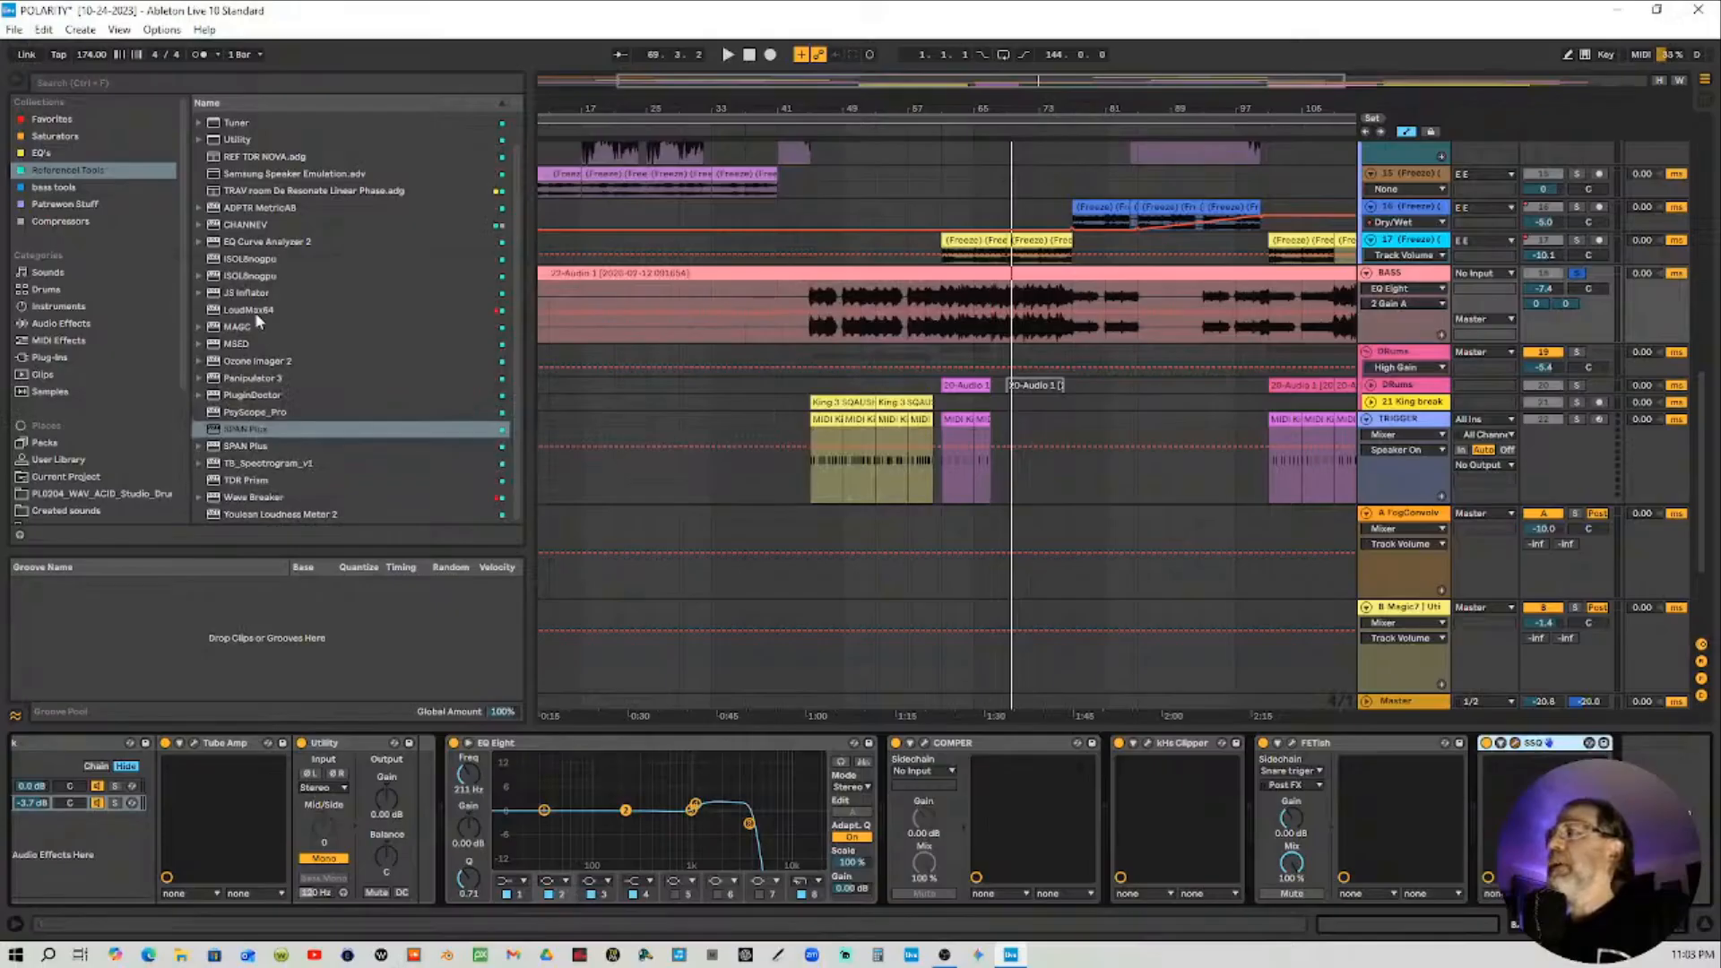
Select the Master track, reopen the FogConvolver plugin window, and move it up
{"action": "left_click", "coordinate": [1426, 703]}
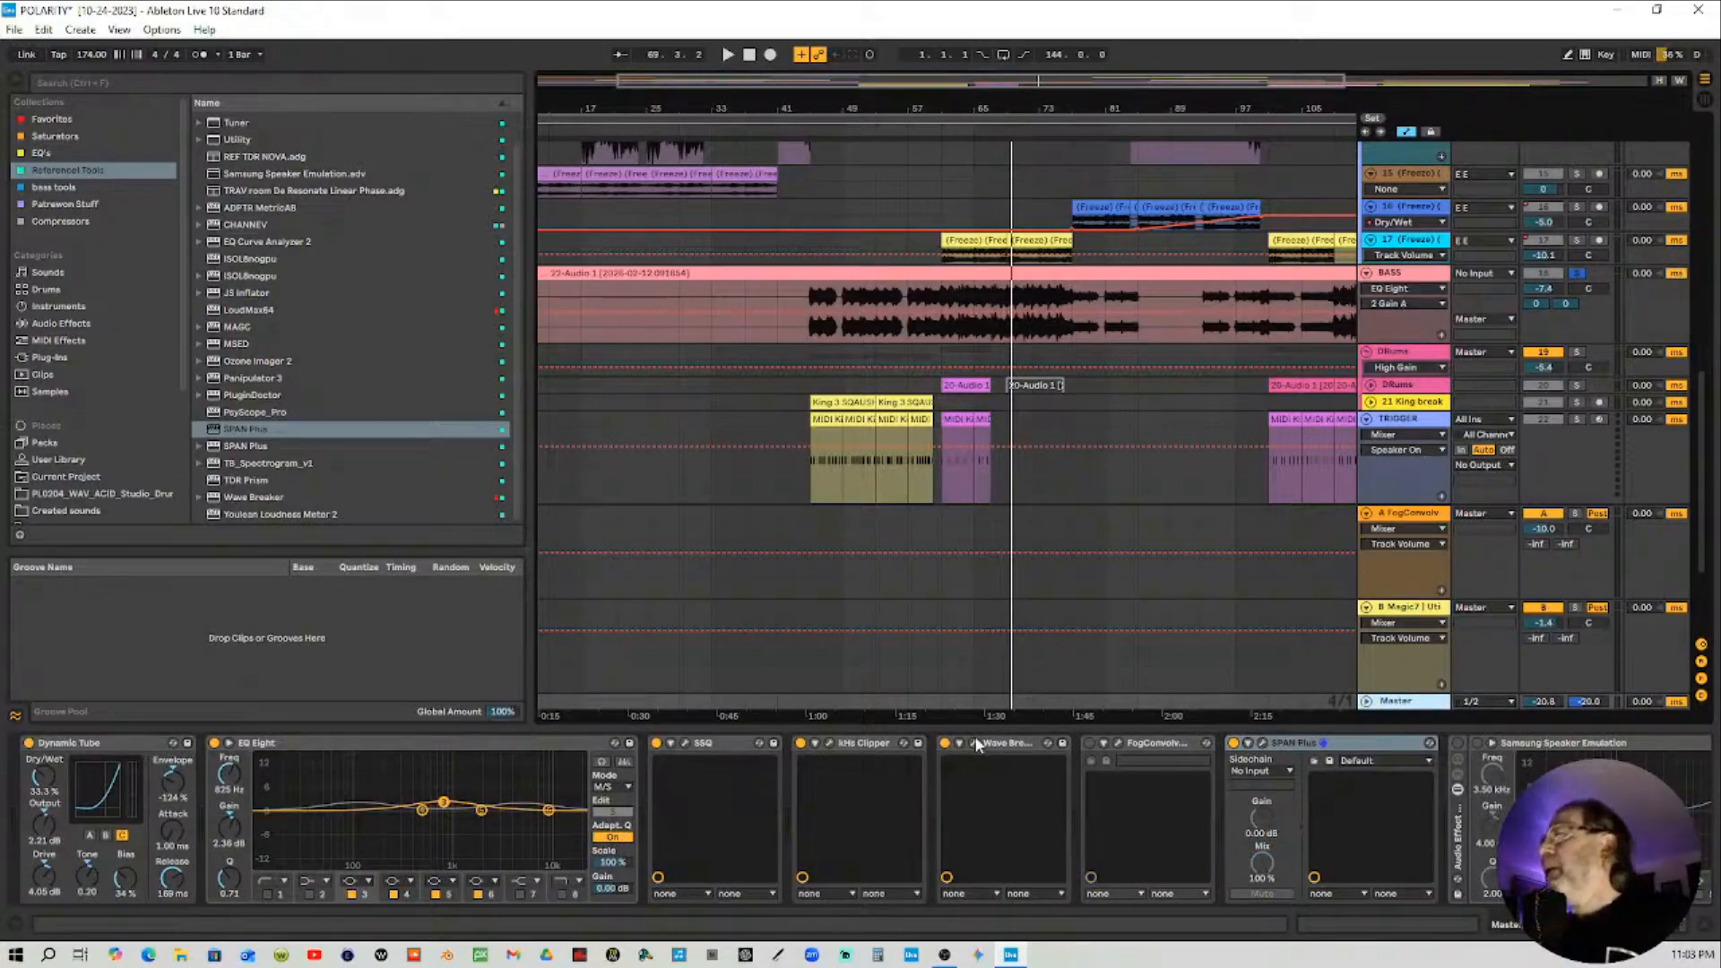
{"action": "left_click", "coordinate": [1090, 744]}
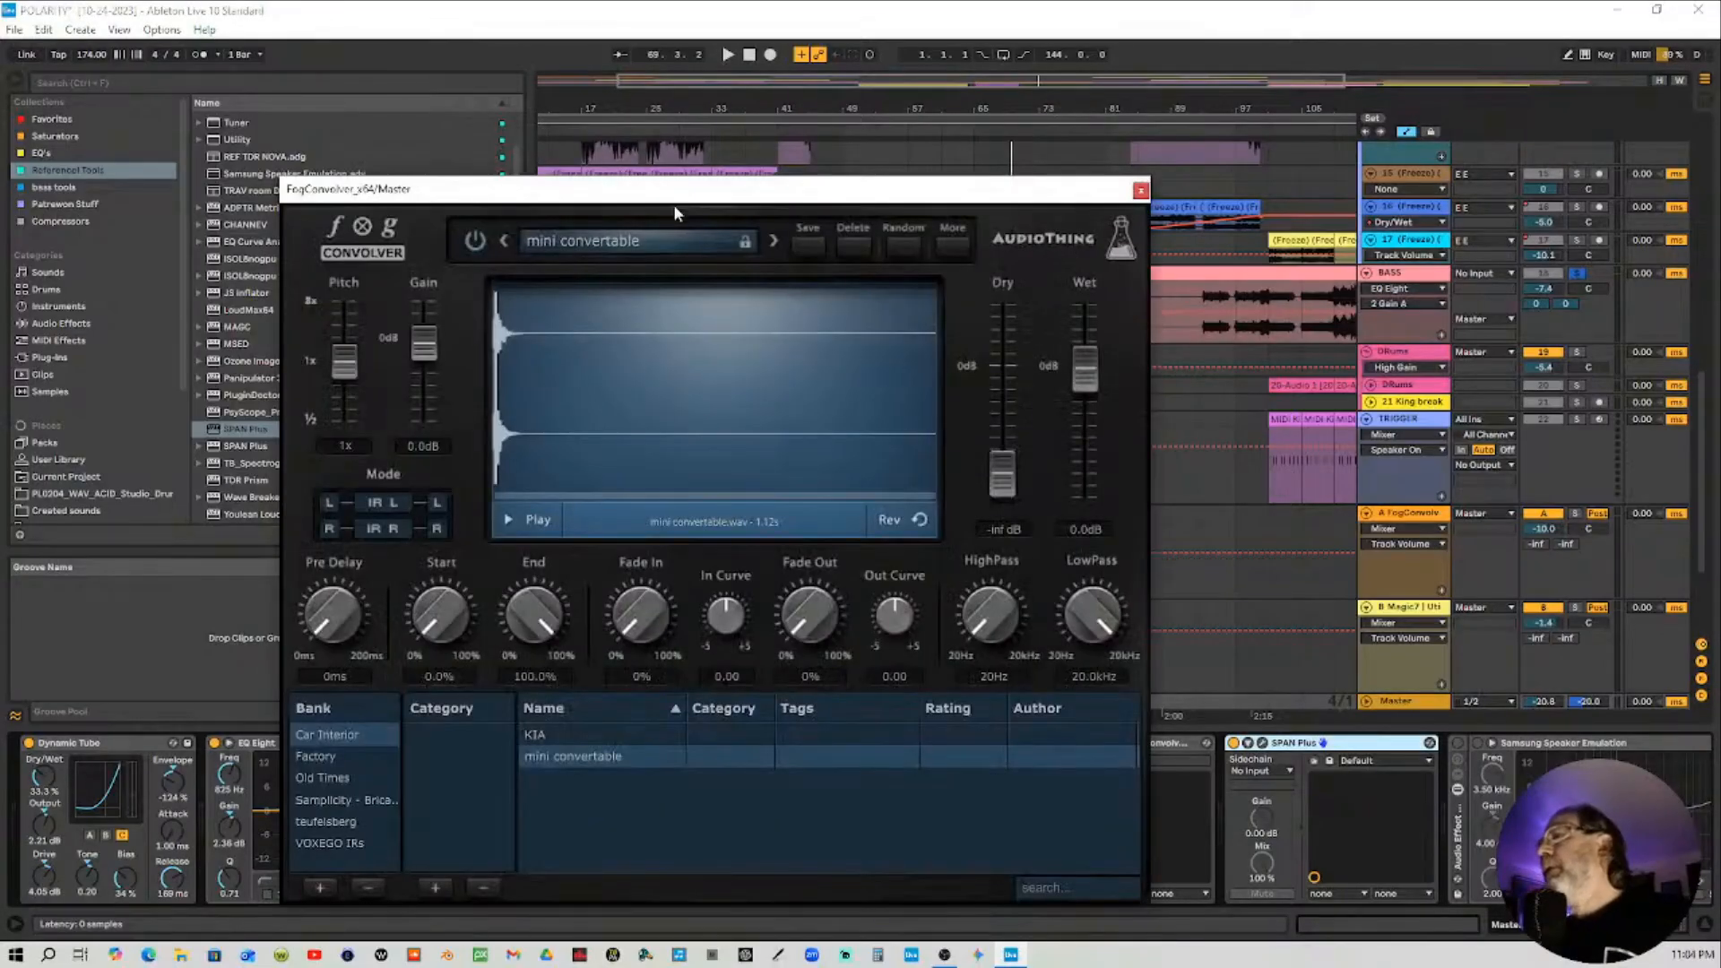
{"action": "left_click_drag", "start_coordinate": [735, 209], "coordinate": [781, 102]}
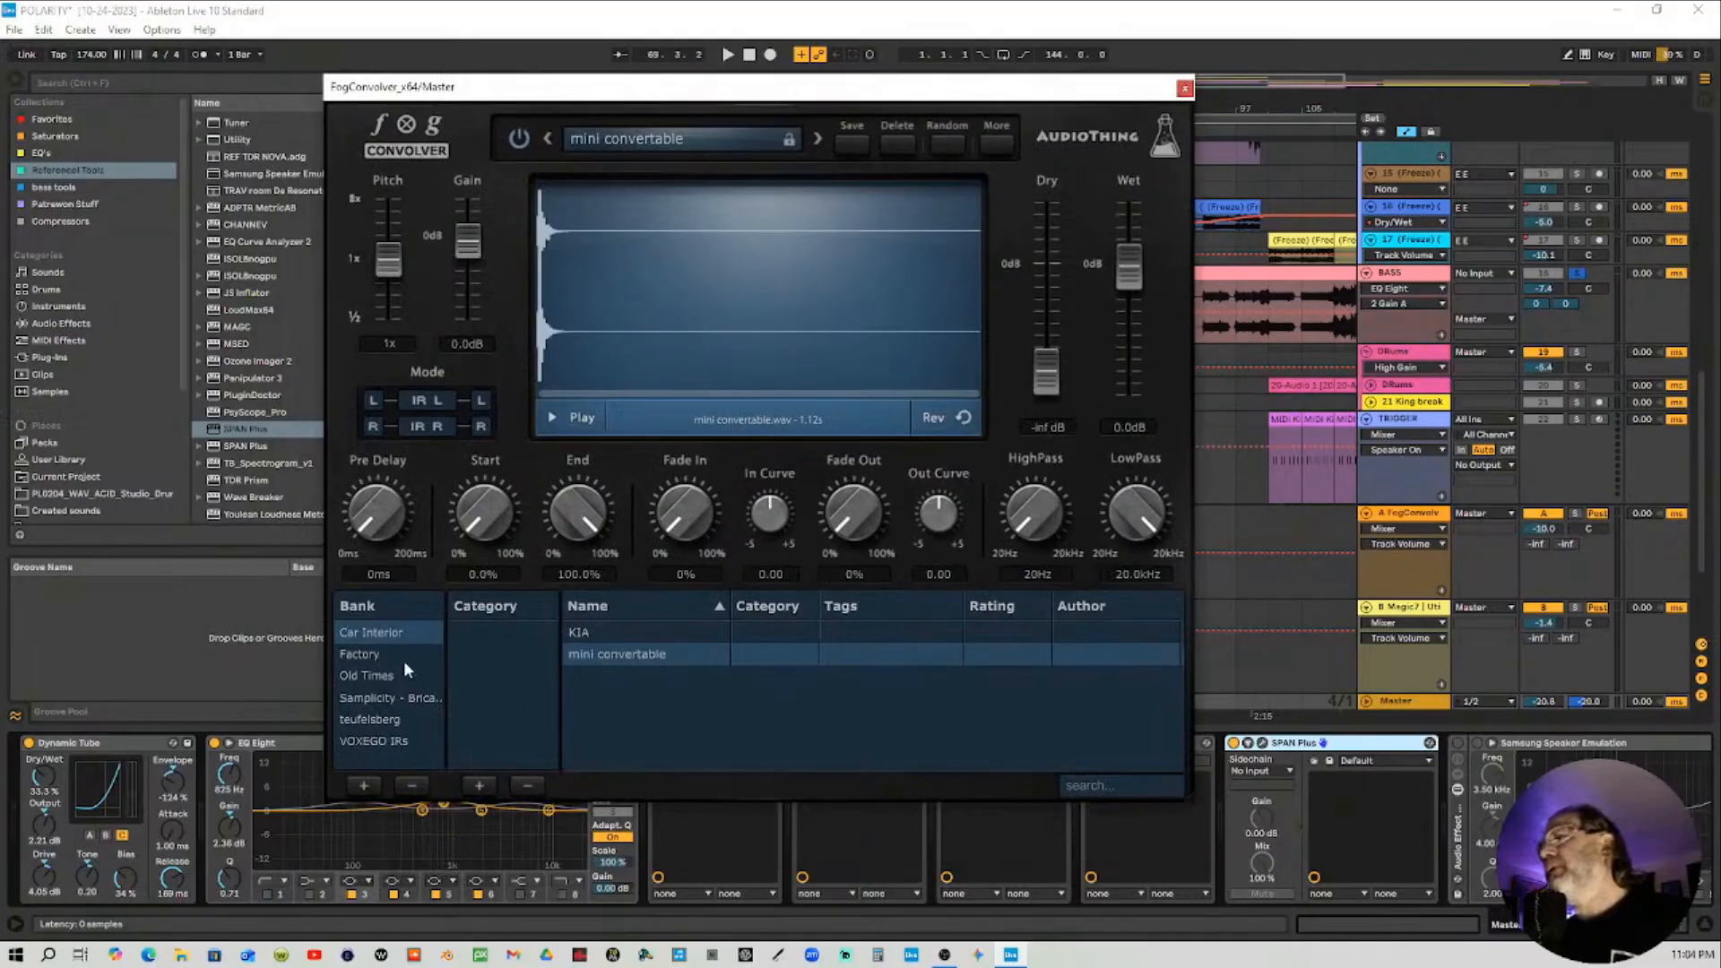
Reselect the mini convertable impulse response and pull the Dry fader down to -inf dB
{"action": "left_click", "coordinate": [573, 635]}
{"action": "left_click", "coordinate": [626, 653]}
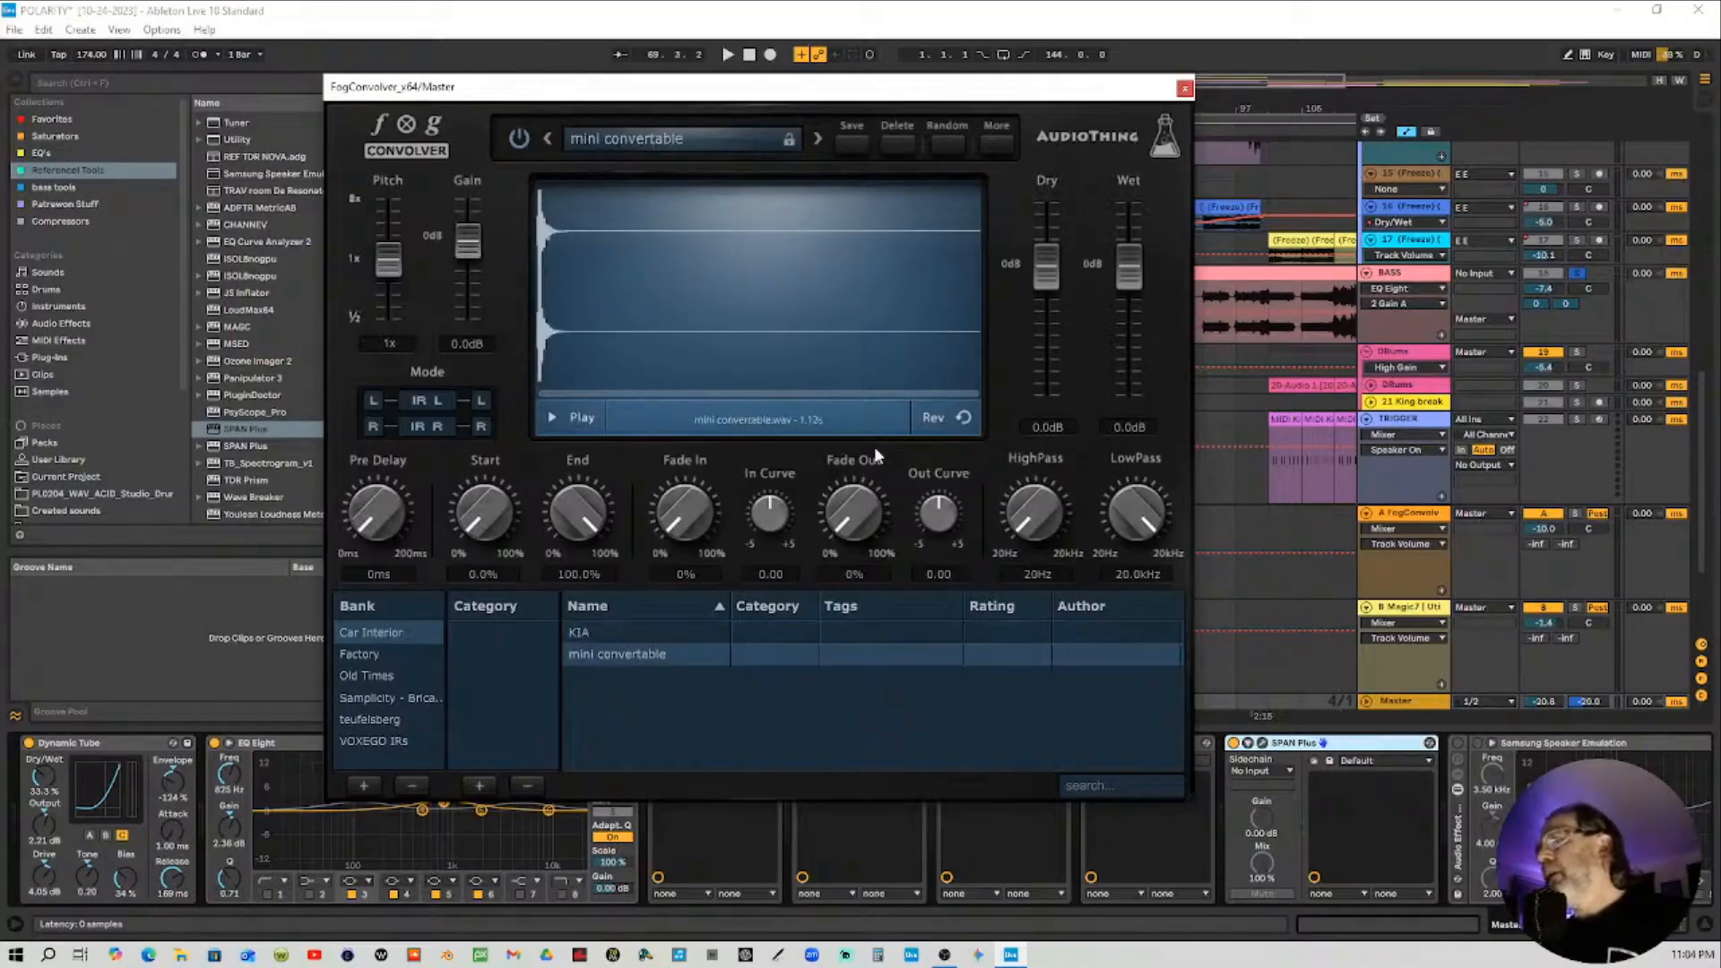
{"action": "left_click_drag", "start_coordinate": [1047, 280], "coordinate": [1147, 769]}
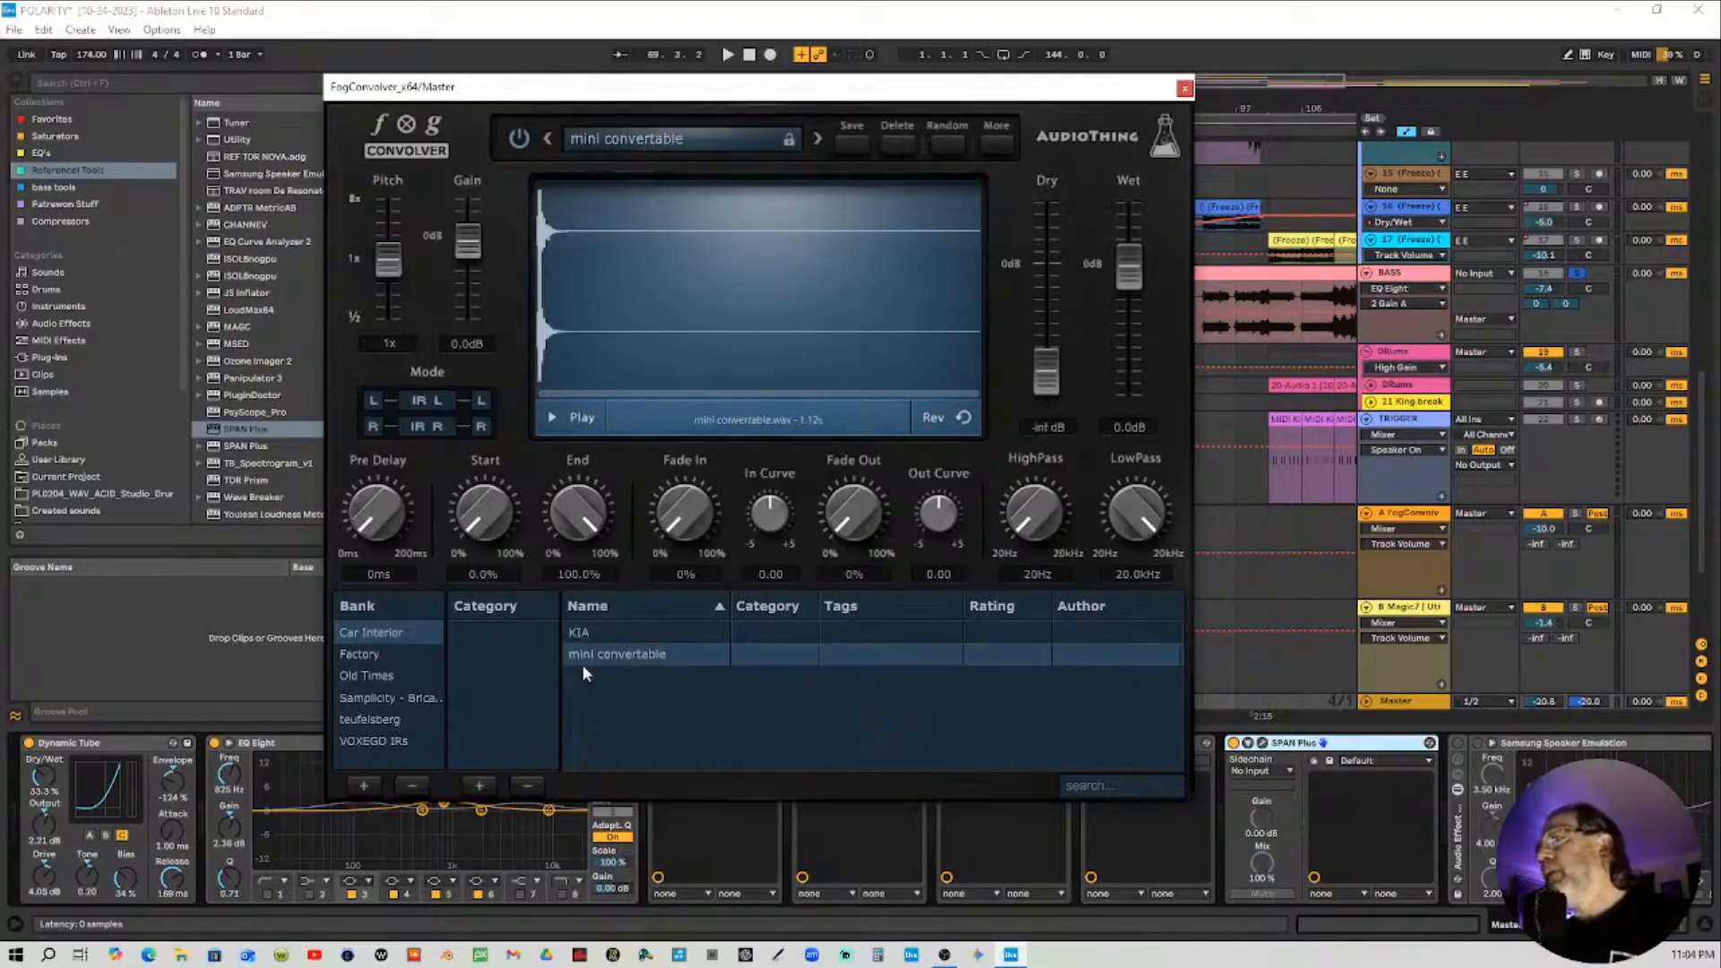
Load the KIA impulse response in FogConvolver, move the plugin window, and close it
{"action": "left_click", "coordinate": [599, 639]}
{"action": "left_click_drag", "start_coordinate": [1039, 280], "coordinate": [1080, 683]}
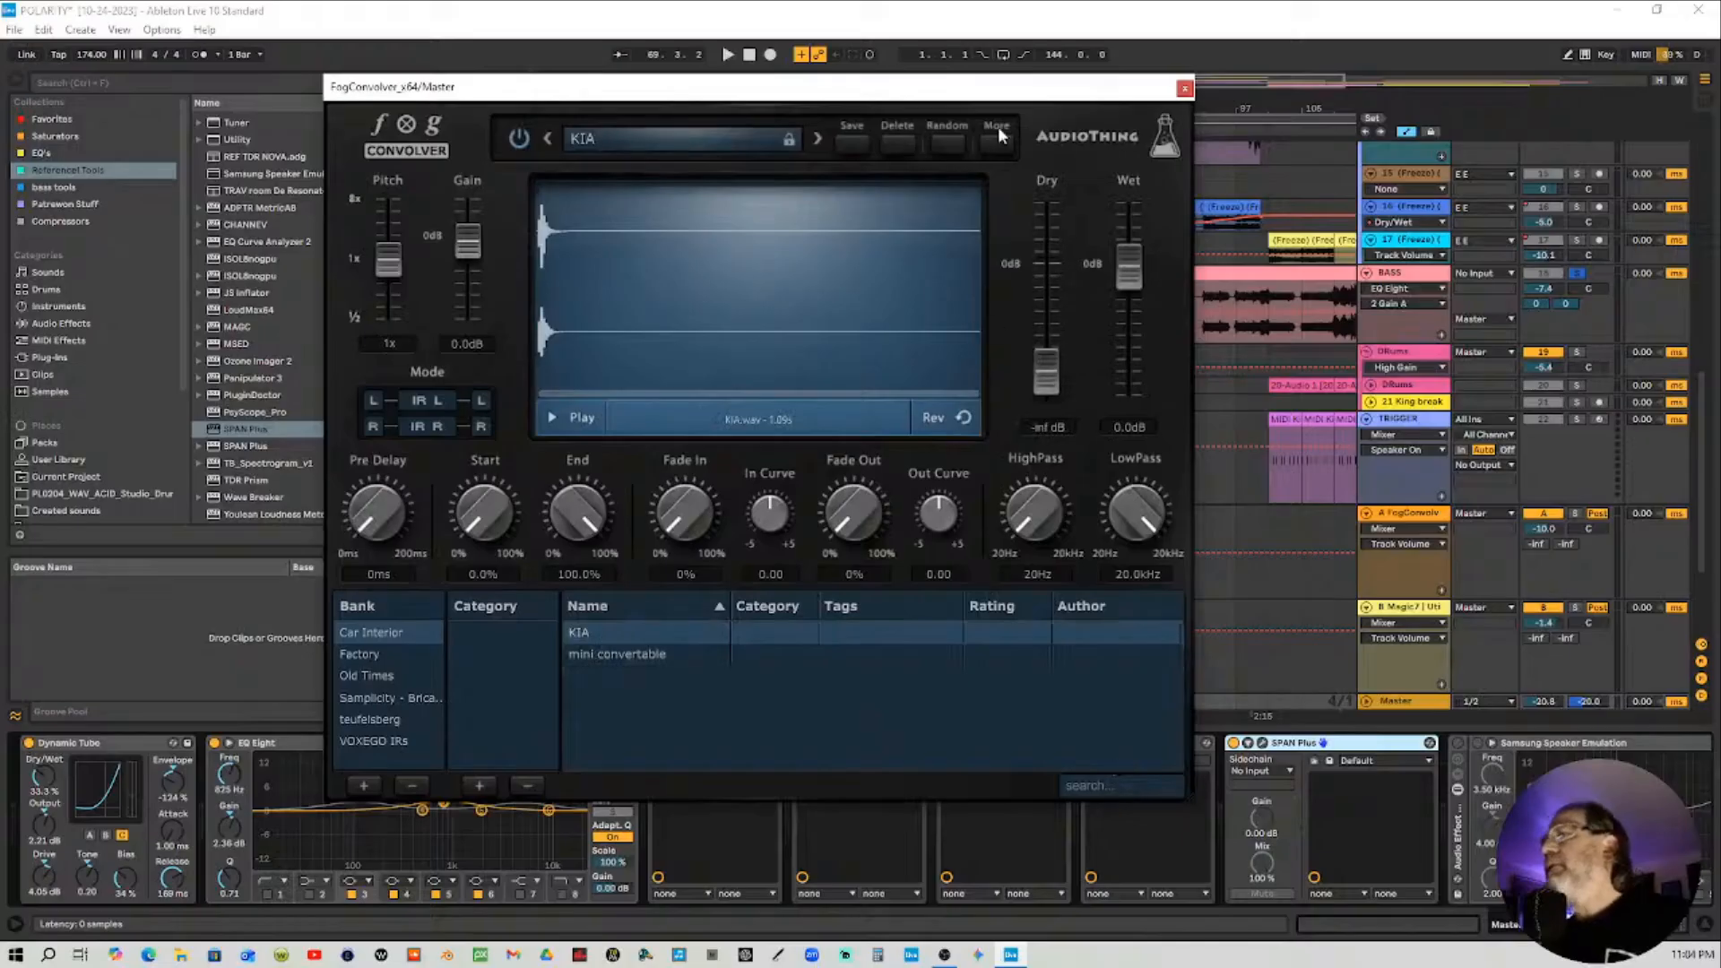
{"action": "left_click_drag", "start_coordinate": [1004, 90], "coordinate": [908, 97]}
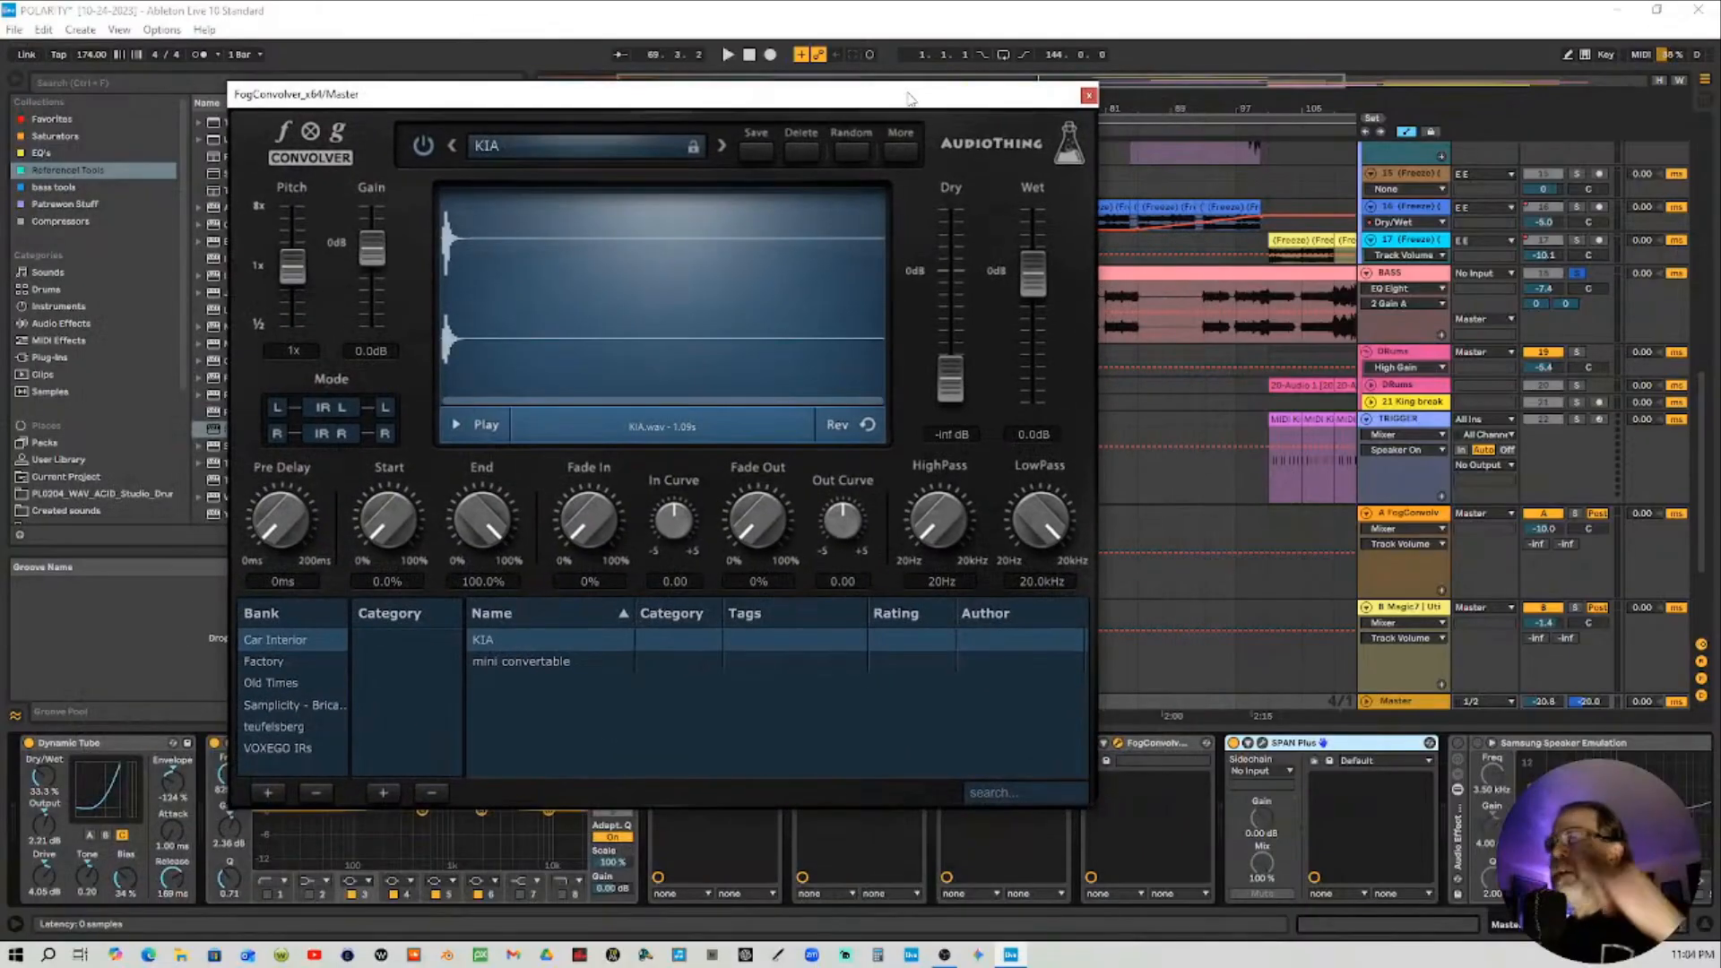
{"action": "left_click", "coordinate": [1088, 95]}
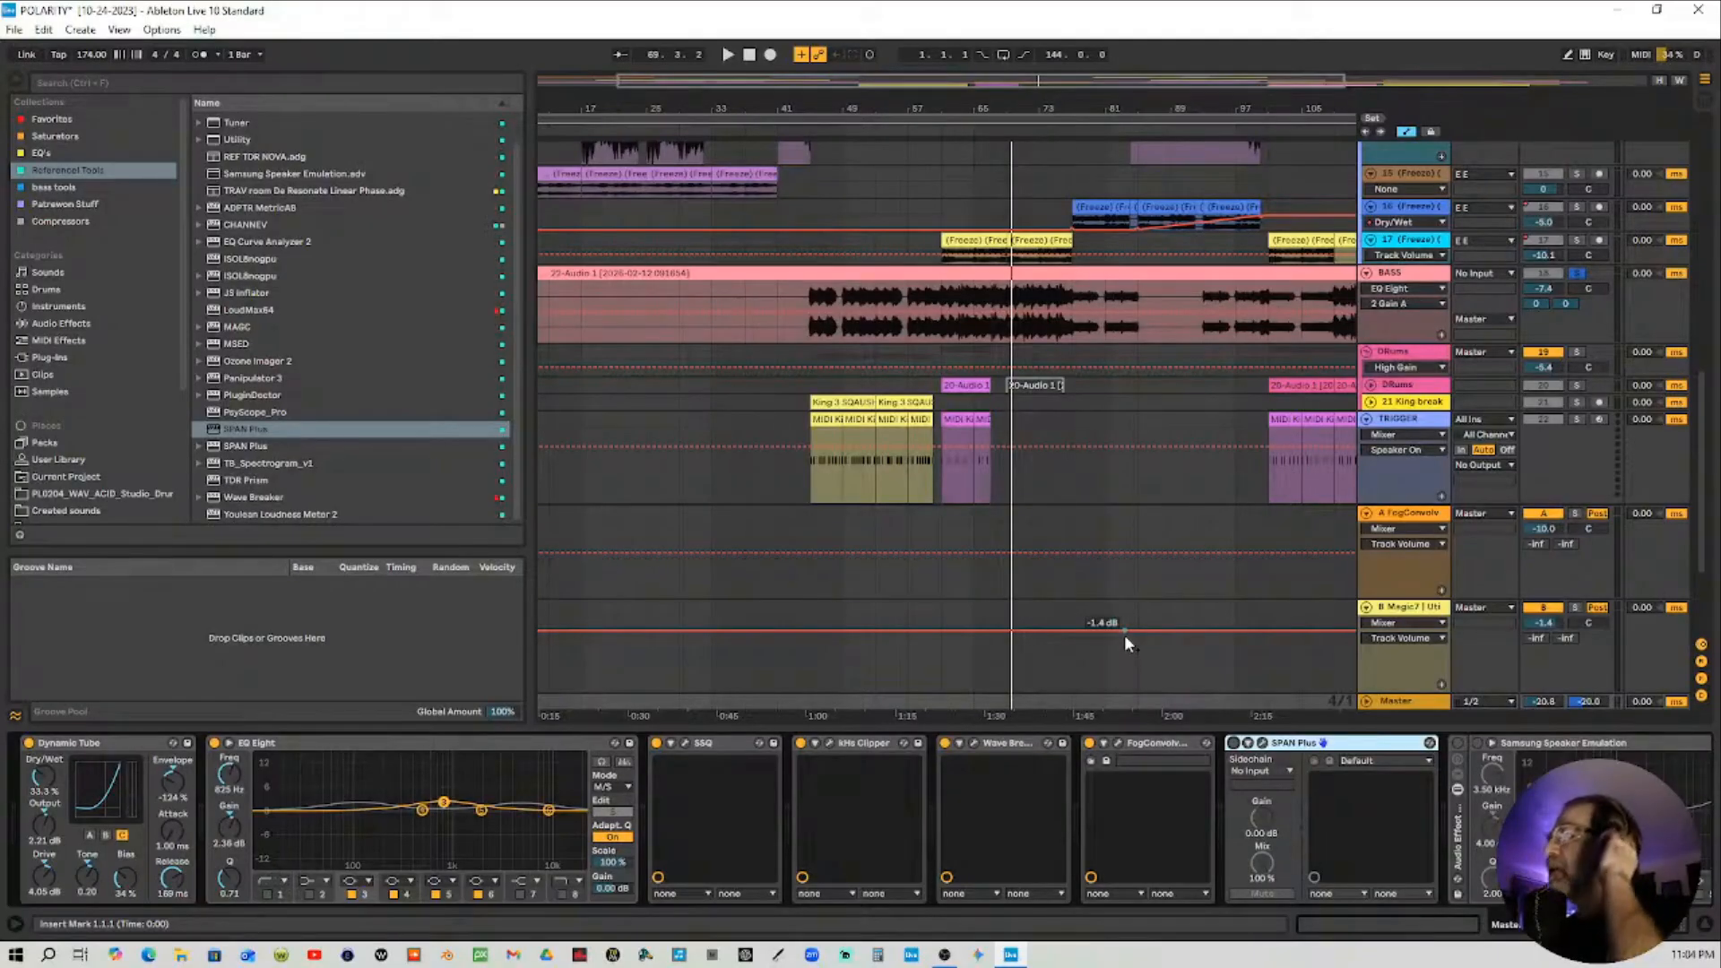
Select the BASS track and add a Saturator from the Saturators collection to the end of its device chain
{"action": "left_click", "coordinate": [1125, 632]}
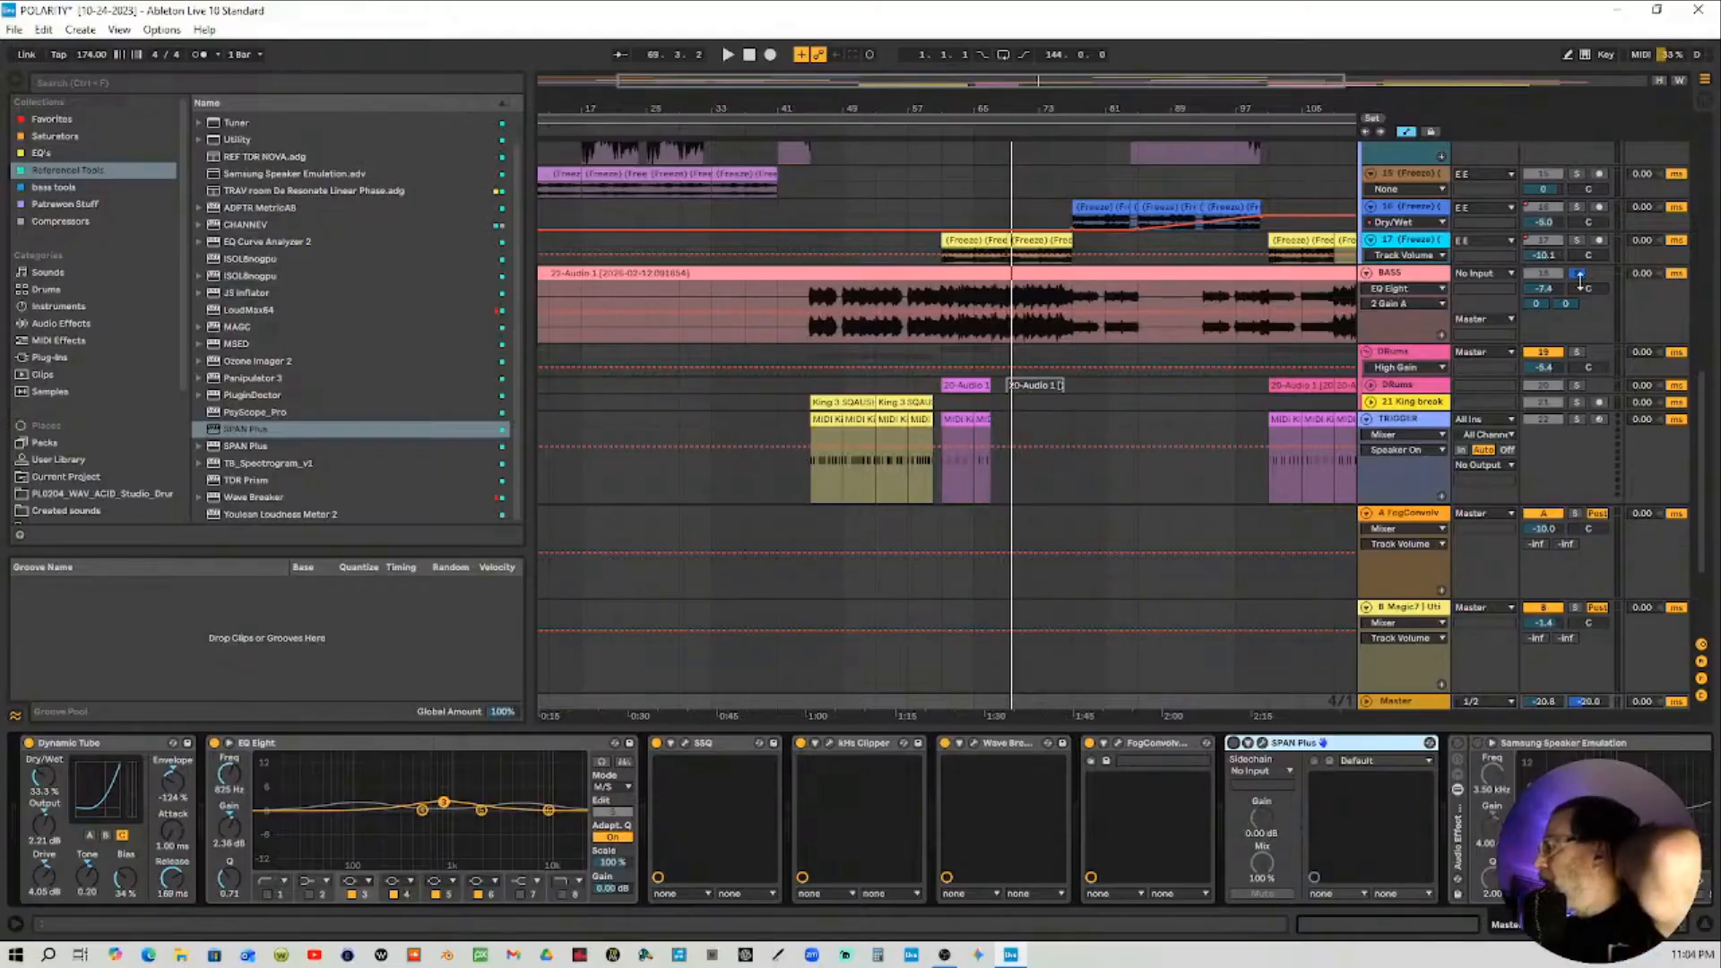
{"action": "left_click", "coordinate": [1432, 283]}
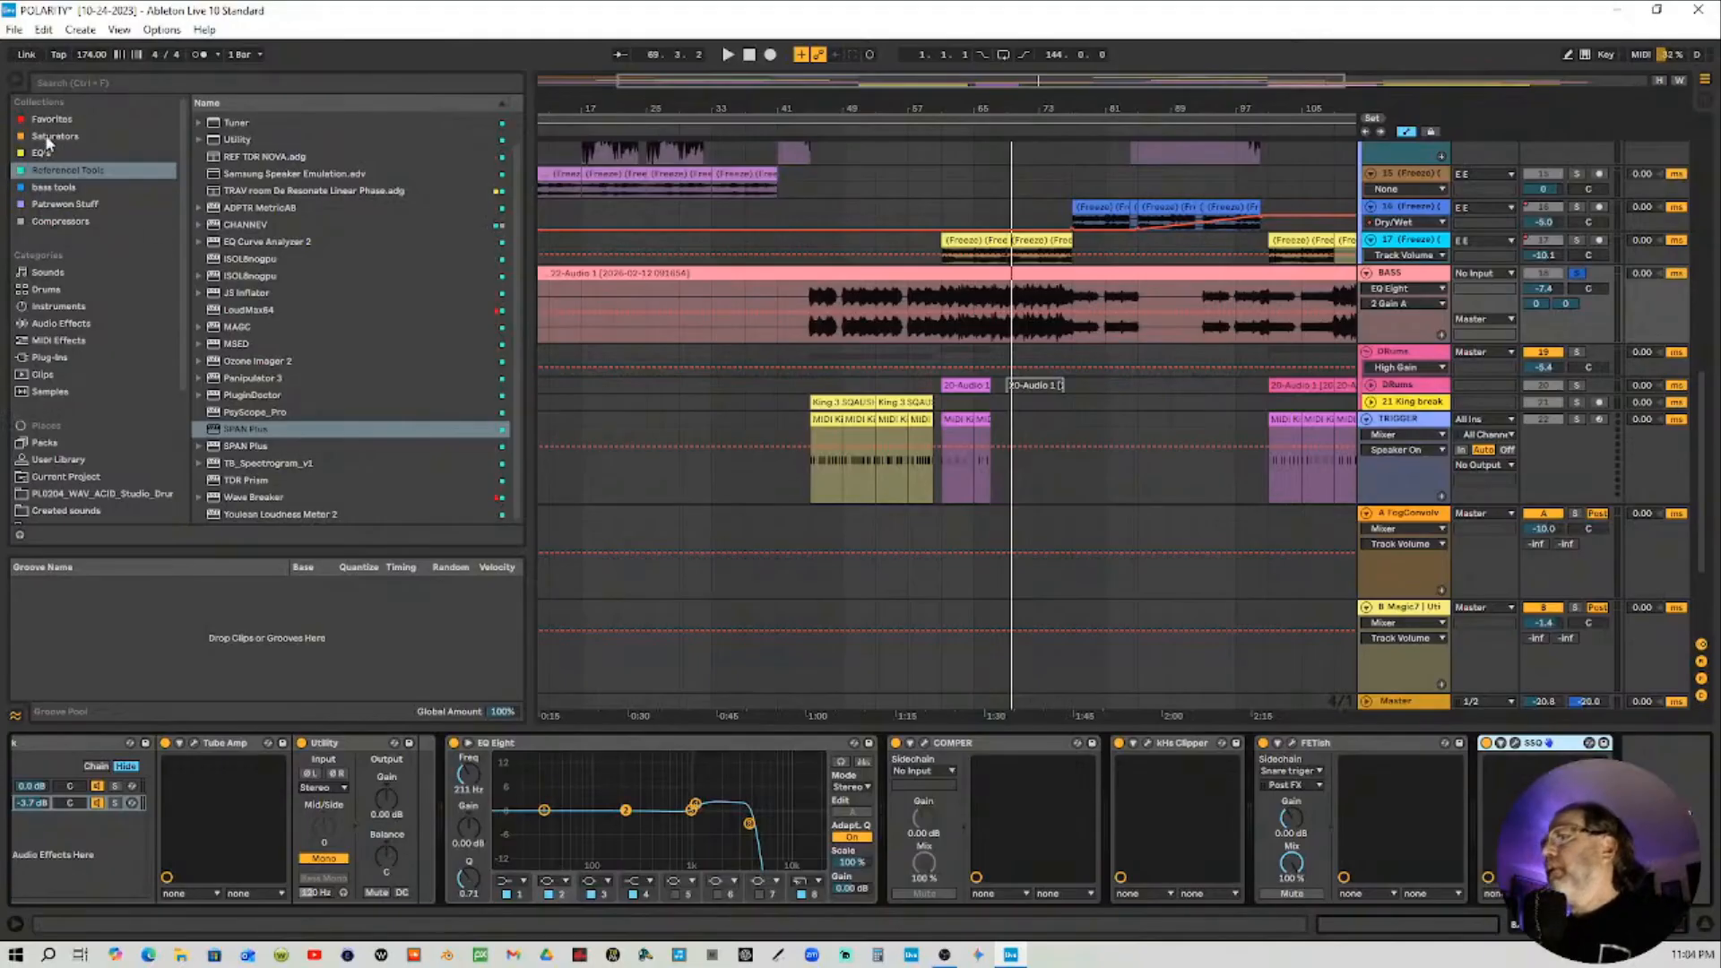
{"action": "left_click", "coordinate": [47, 138]}
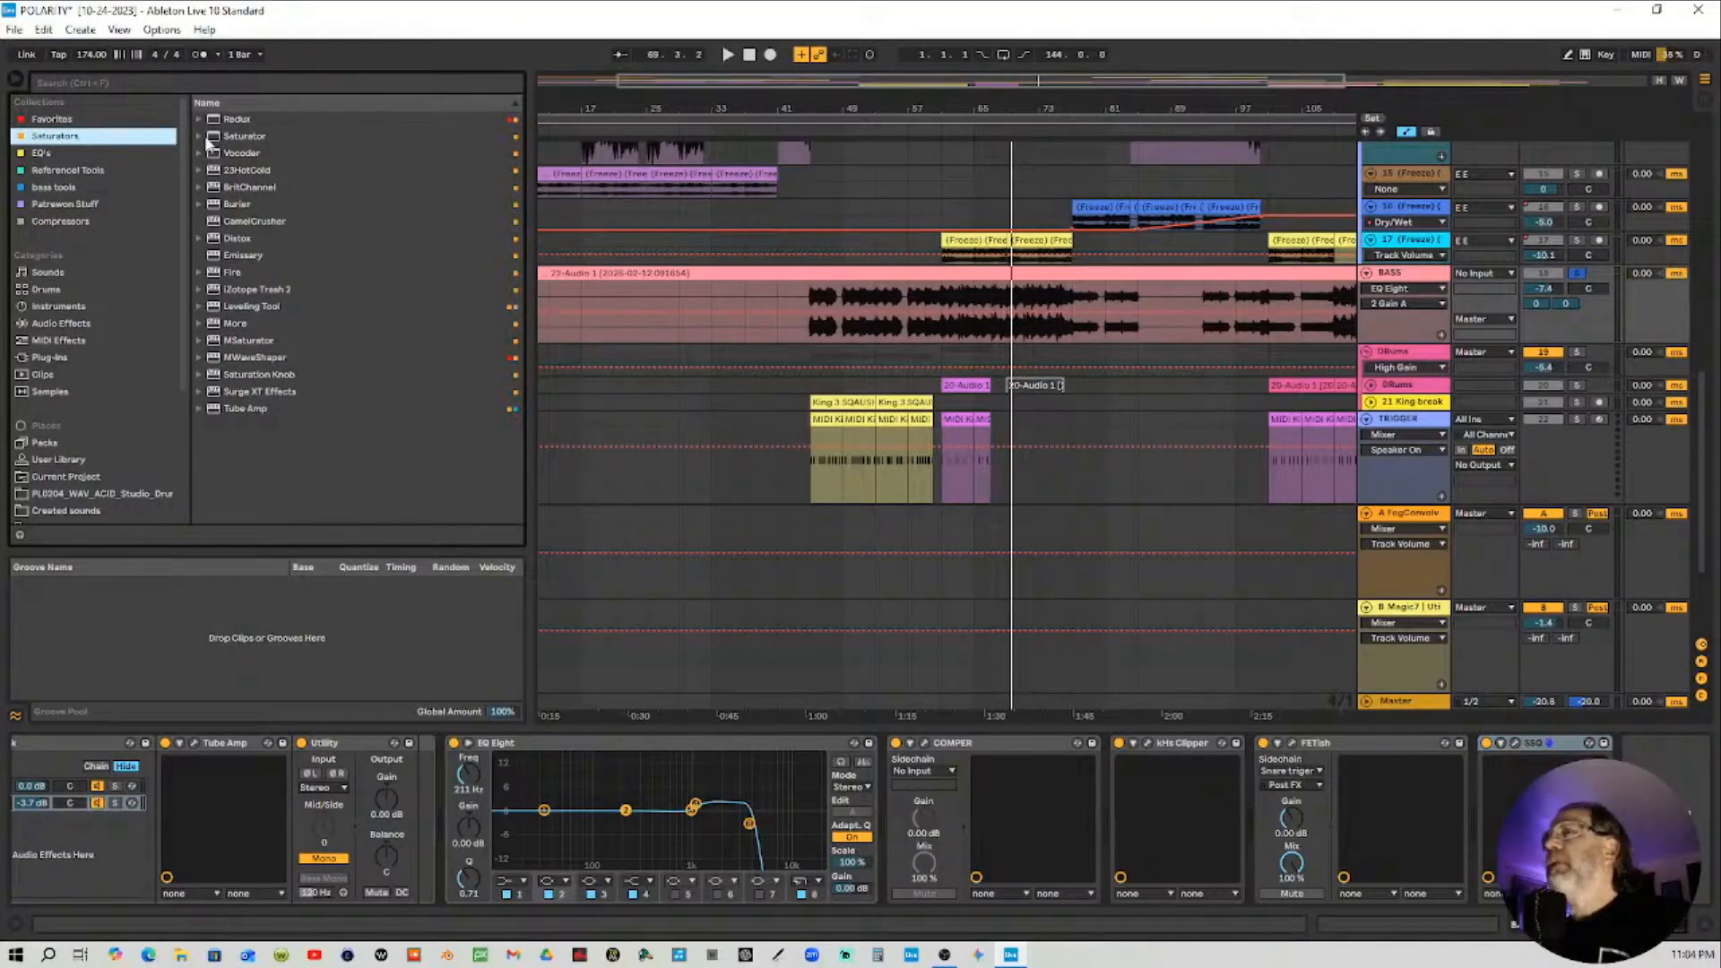
{"action": "left_click", "coordinate": [231, 138]}
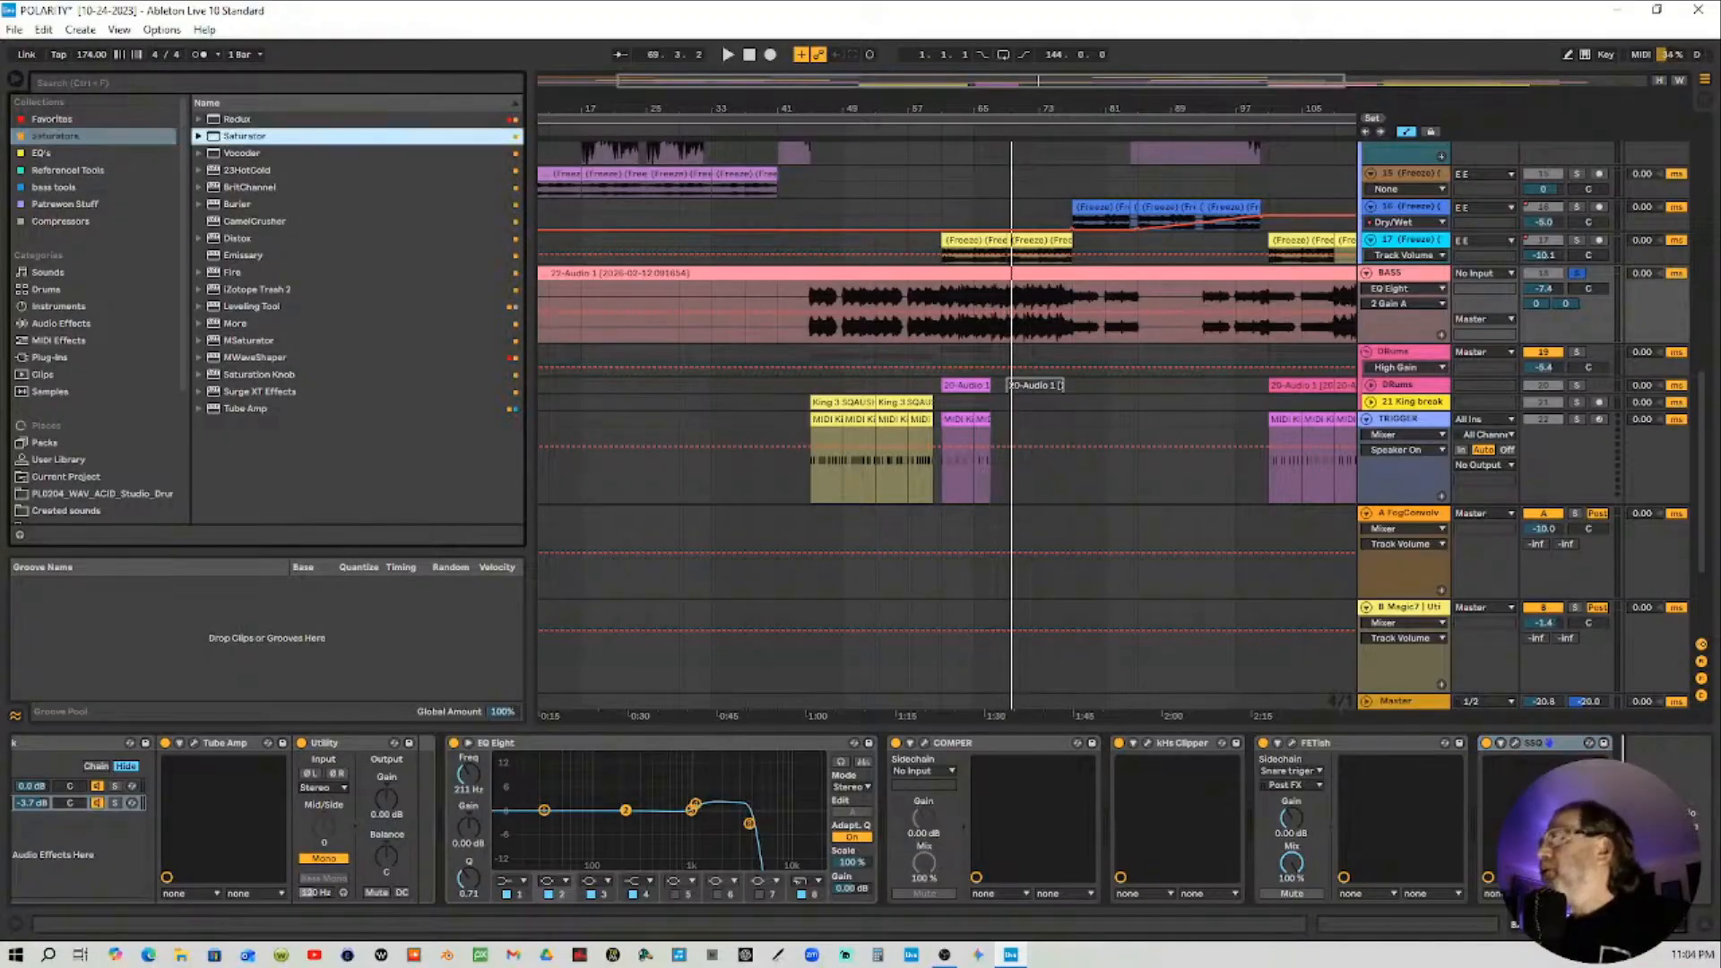
{"action": "left_click_drag", "start_coordinate": [231, 138], "coordinate": [1600, 833]}
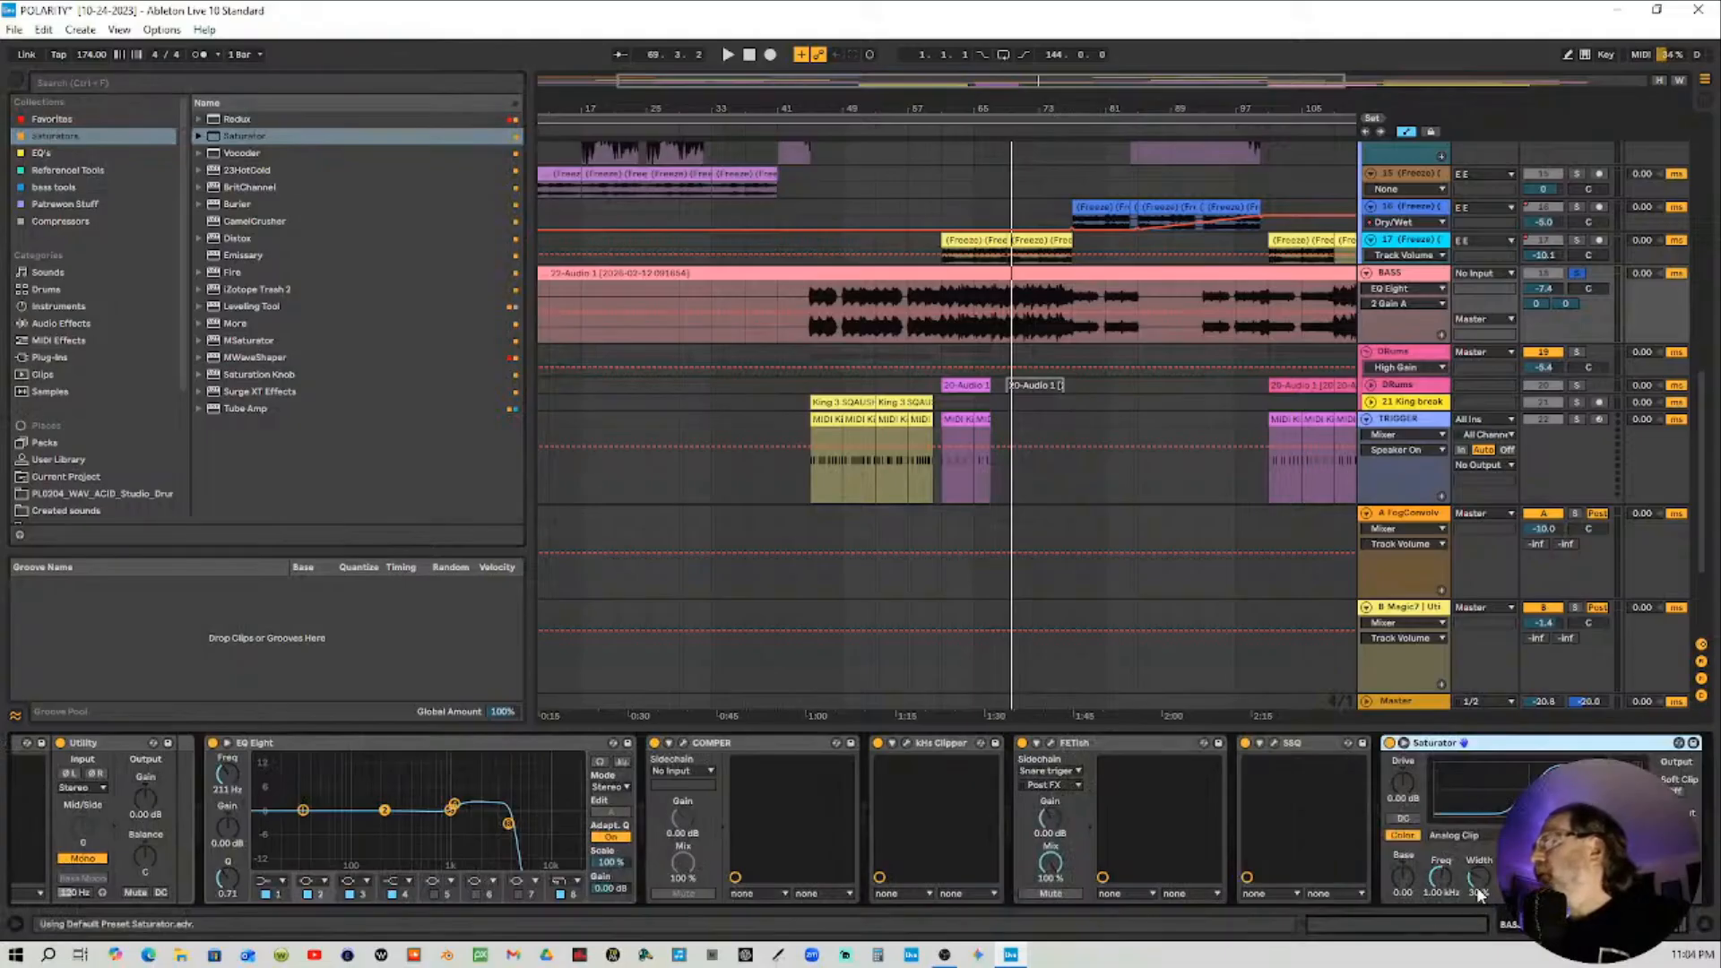
Raise the Saturator's Drive to 36.0 dB and set its curve type to Soft Sine
{"action": "left_click", "coordinate": [1439, 895]}
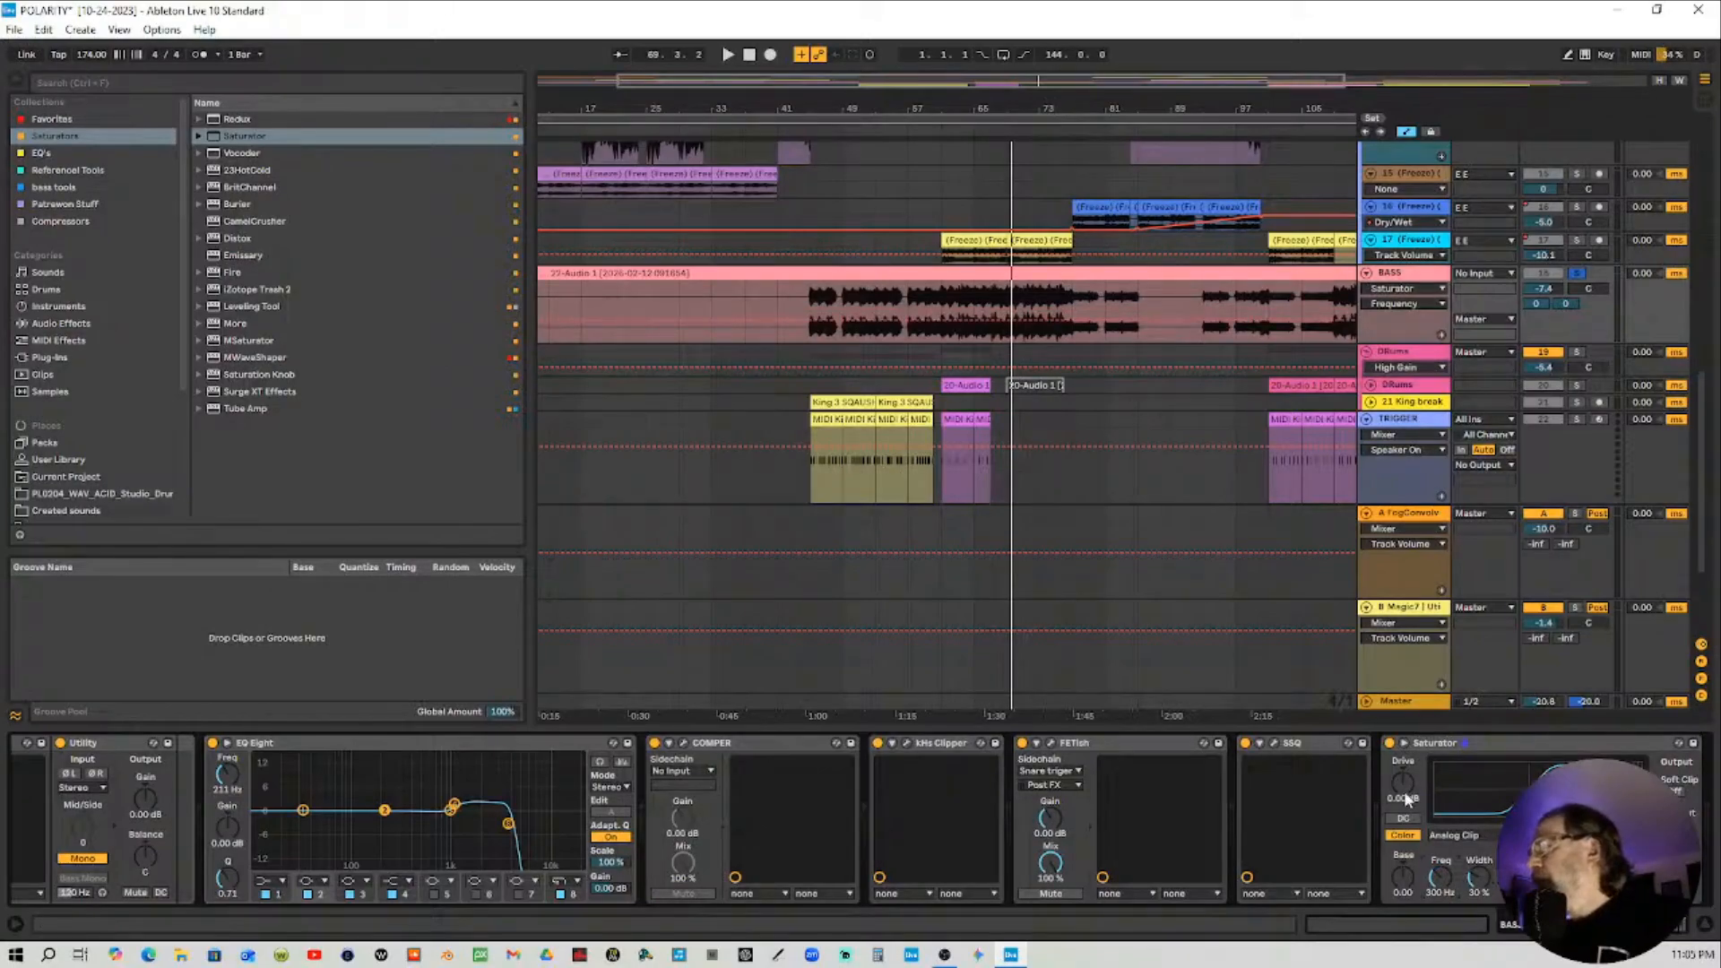
{"action": "left_click_drag", "start_coordinate": [1403, 782], "coordinate": [1403, 699]}
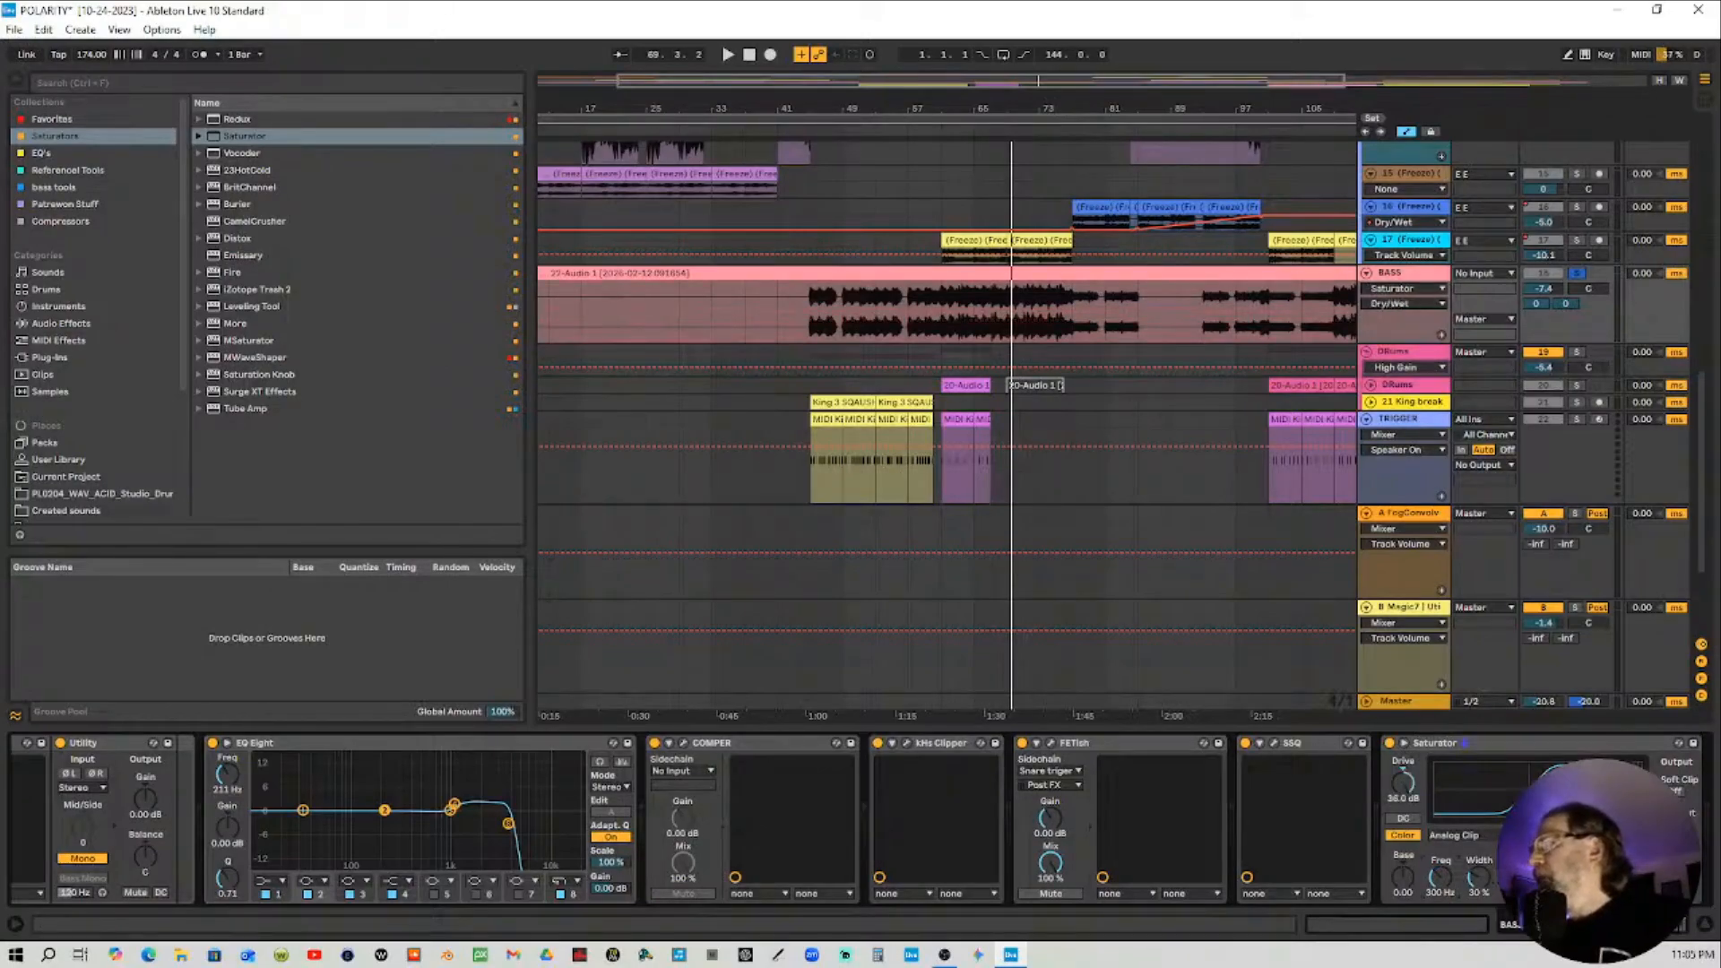
{"action": "left_click", "coordinate": [1454, 835]}
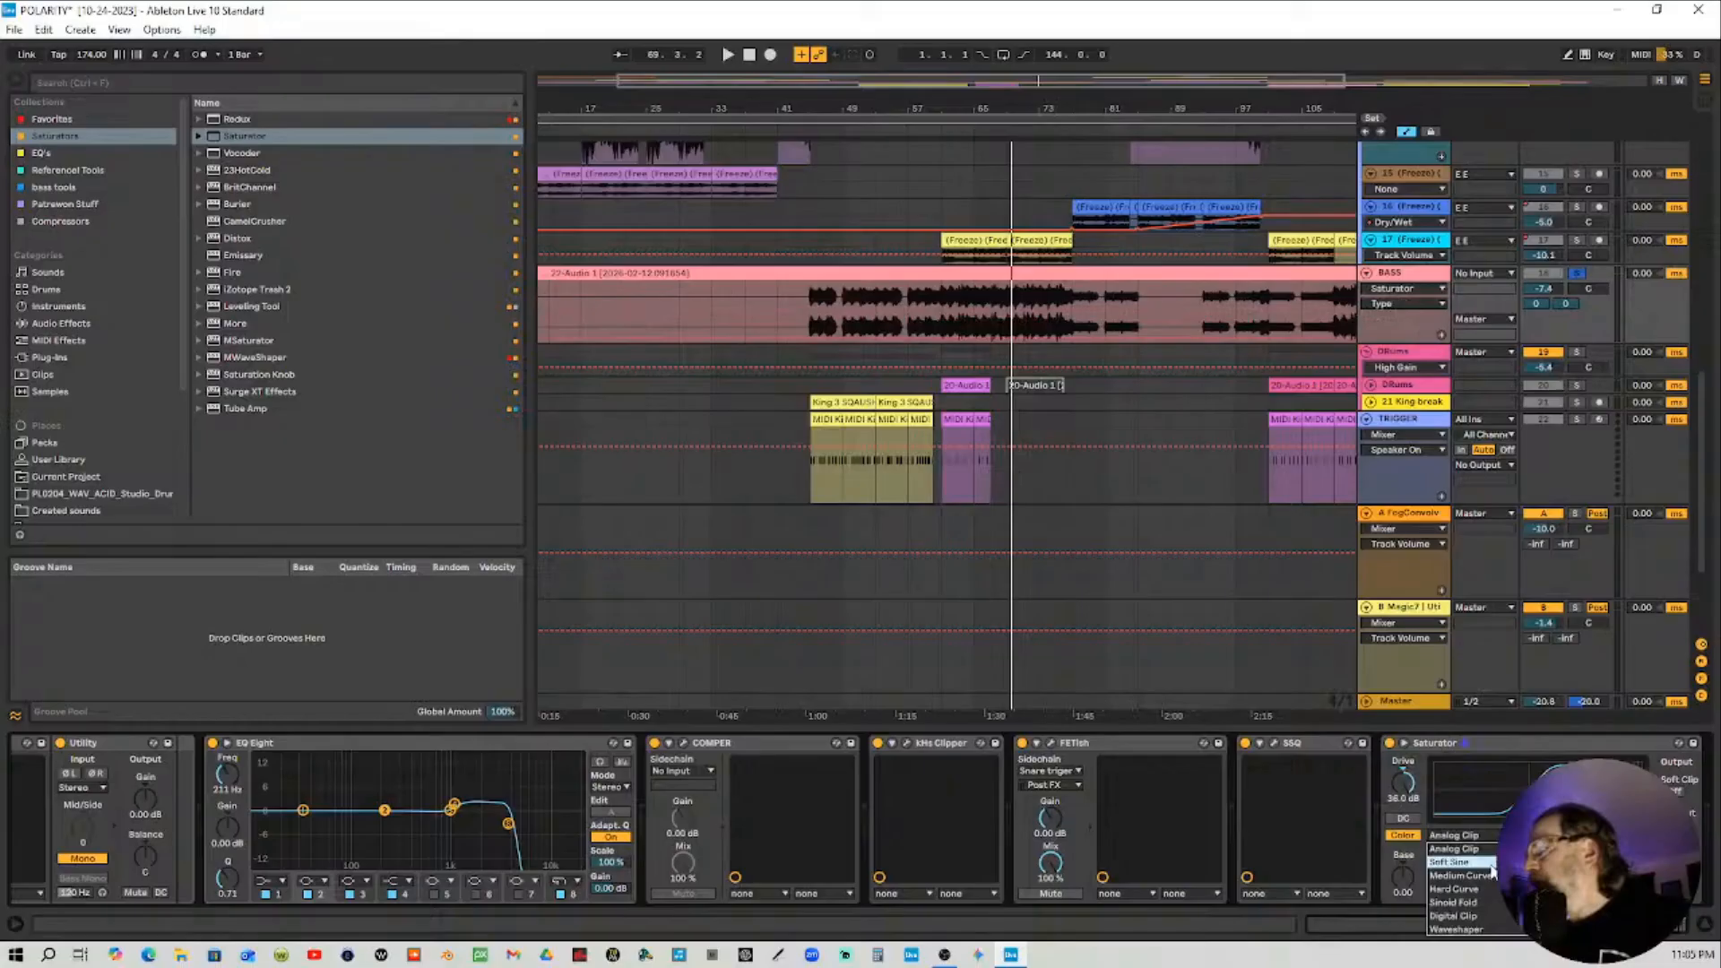
{"action": "left_click", "coordinate": [1491, 863]}
{"action": "left_click", "coordinate": [1678, 791]}
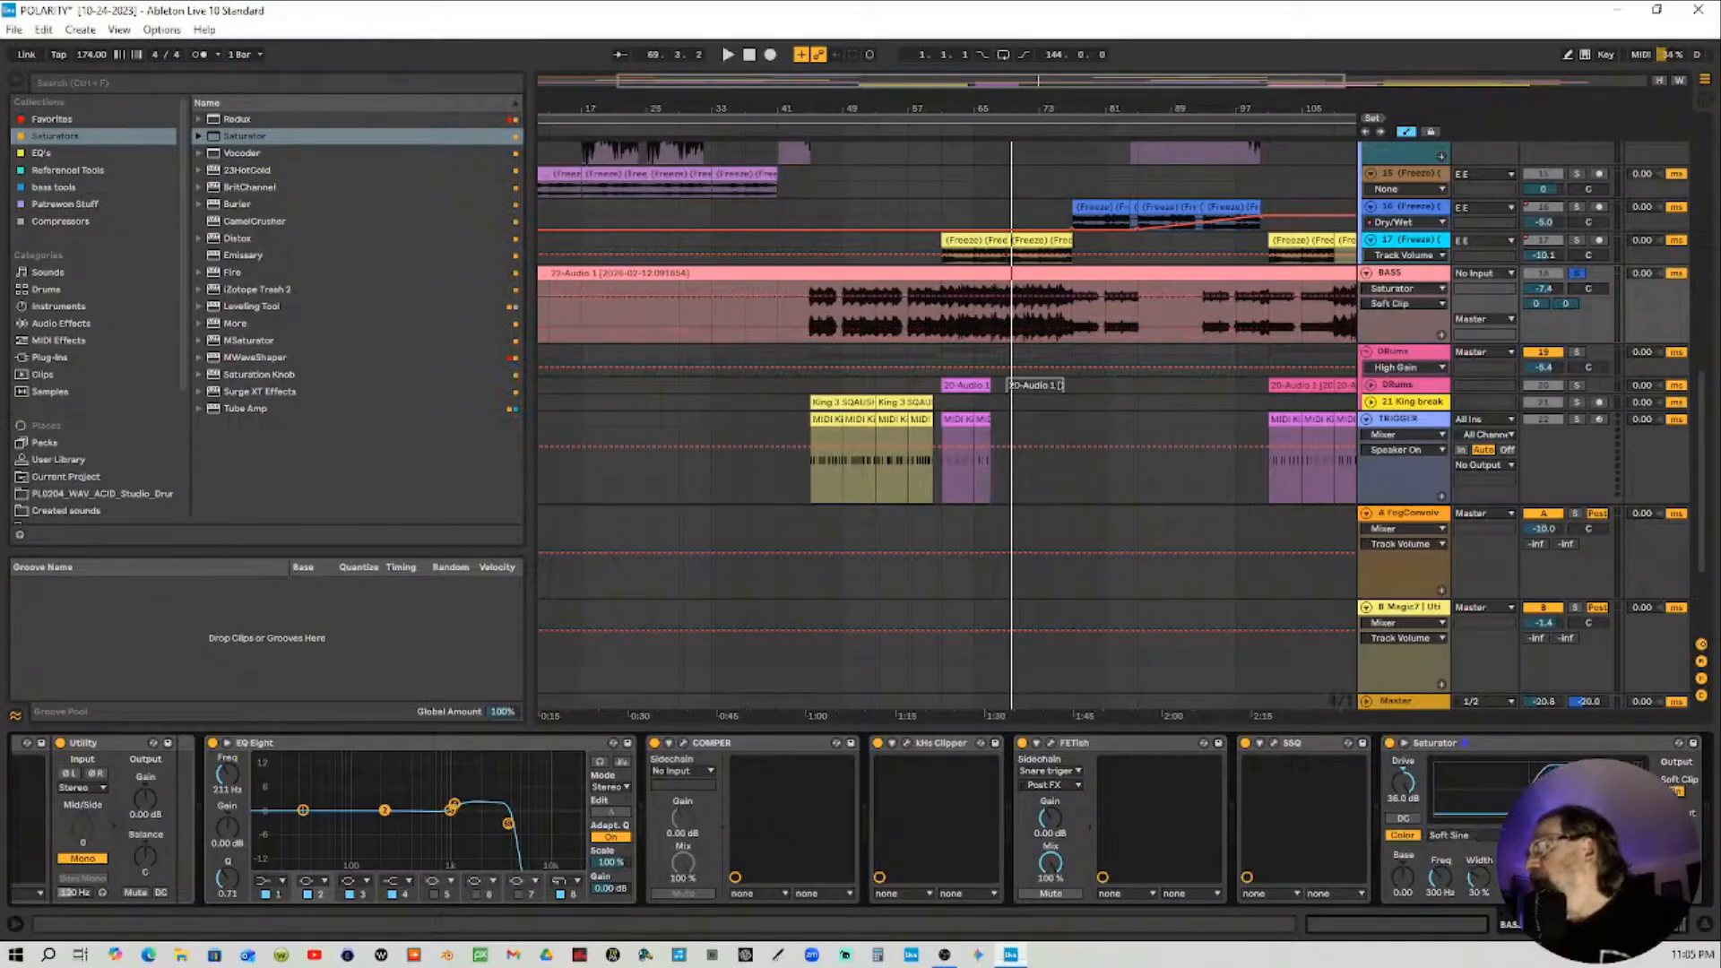
{"action": "left_click_drag", "start_coordinate": [1666, 926], "coordinate": [1713, 930]}
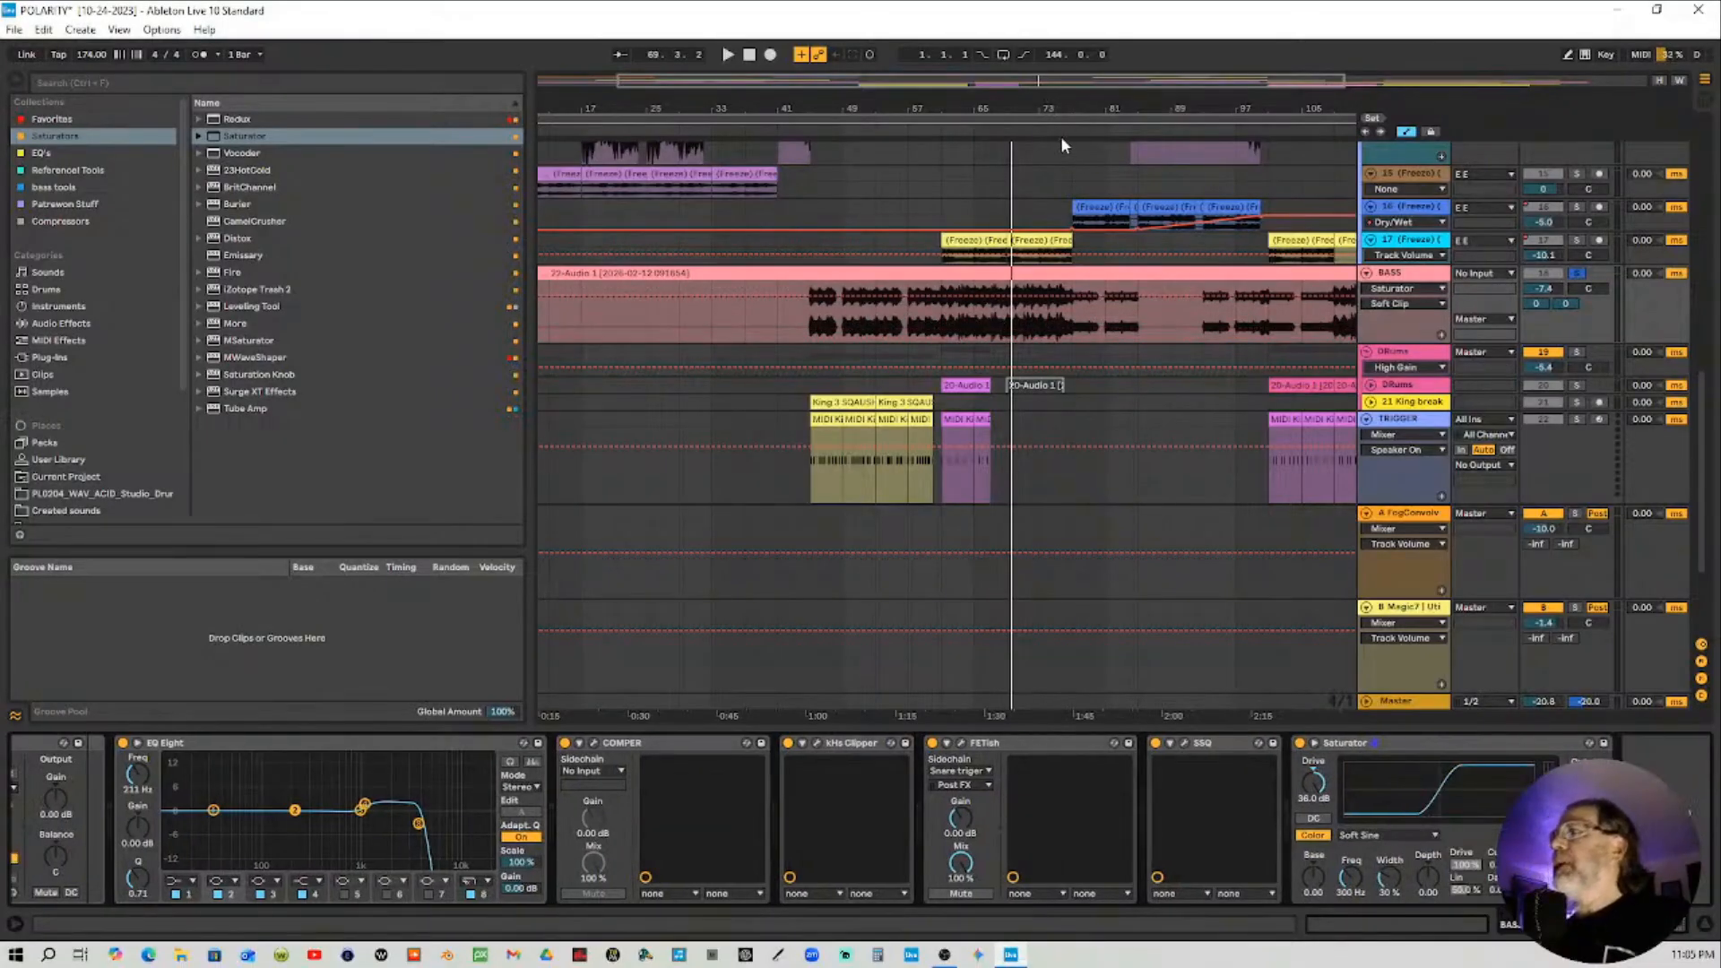
Select the Master track, open the SPAN Plus analyzer window, and start playback from mid-song
{"action": "left_click", "coordinate": [1420, 704]}
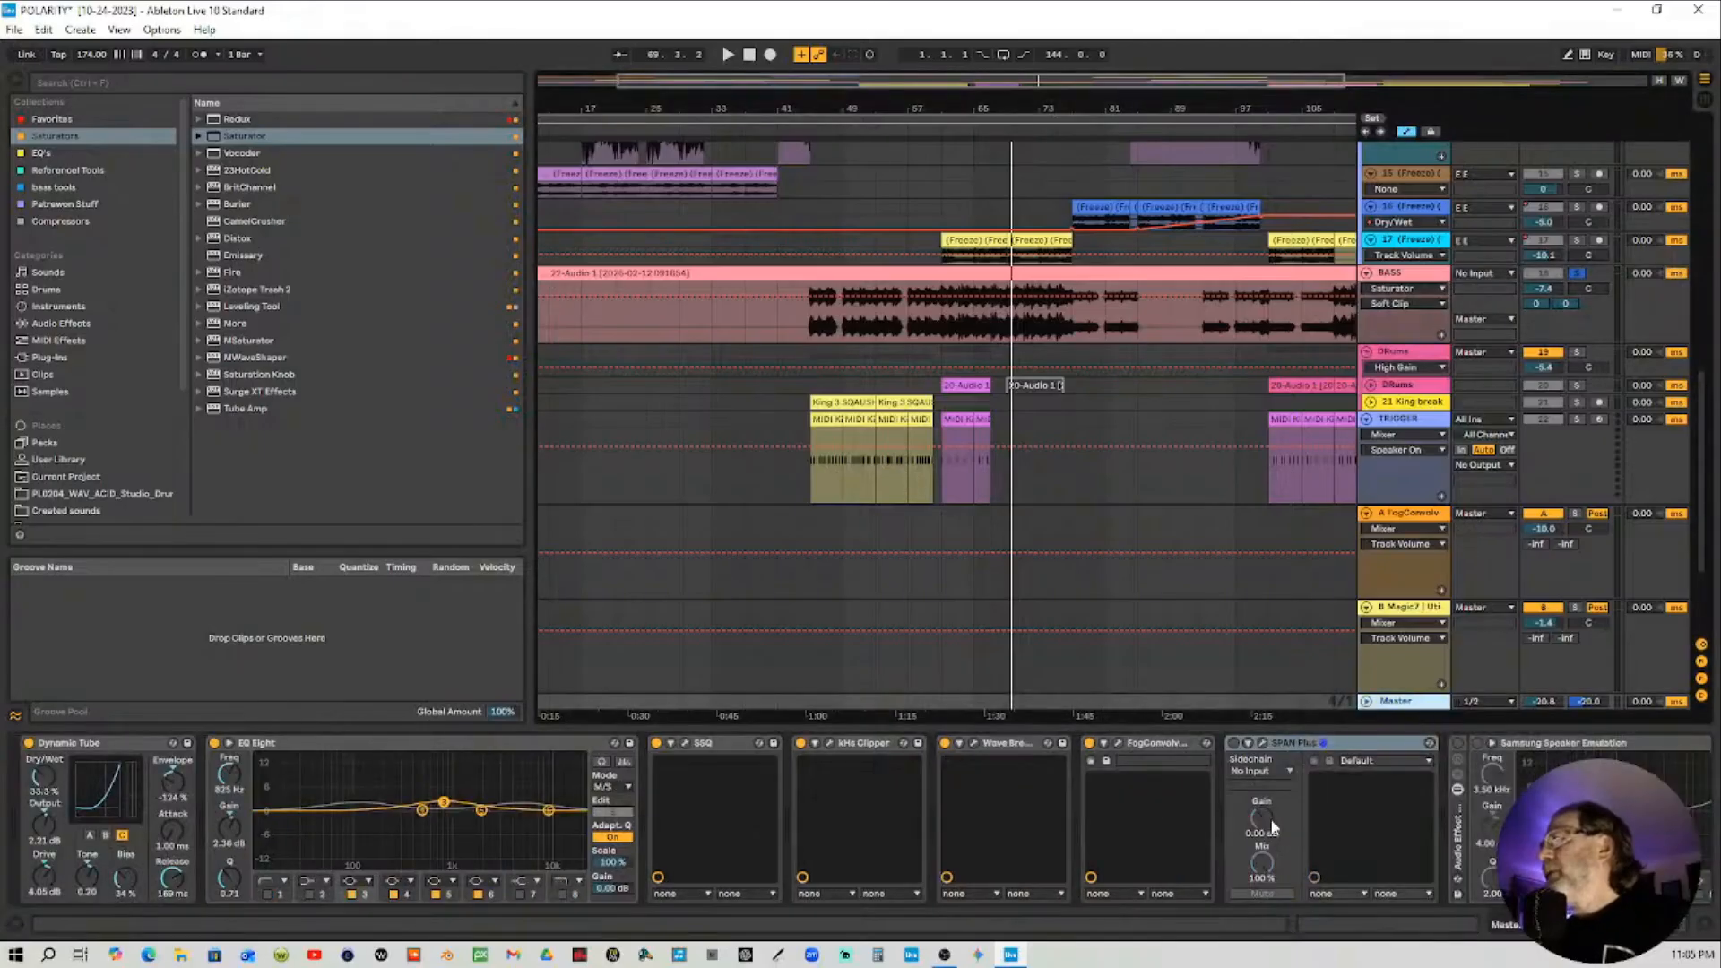
{"action": "left_click", "coordinate": [1240, 752]}
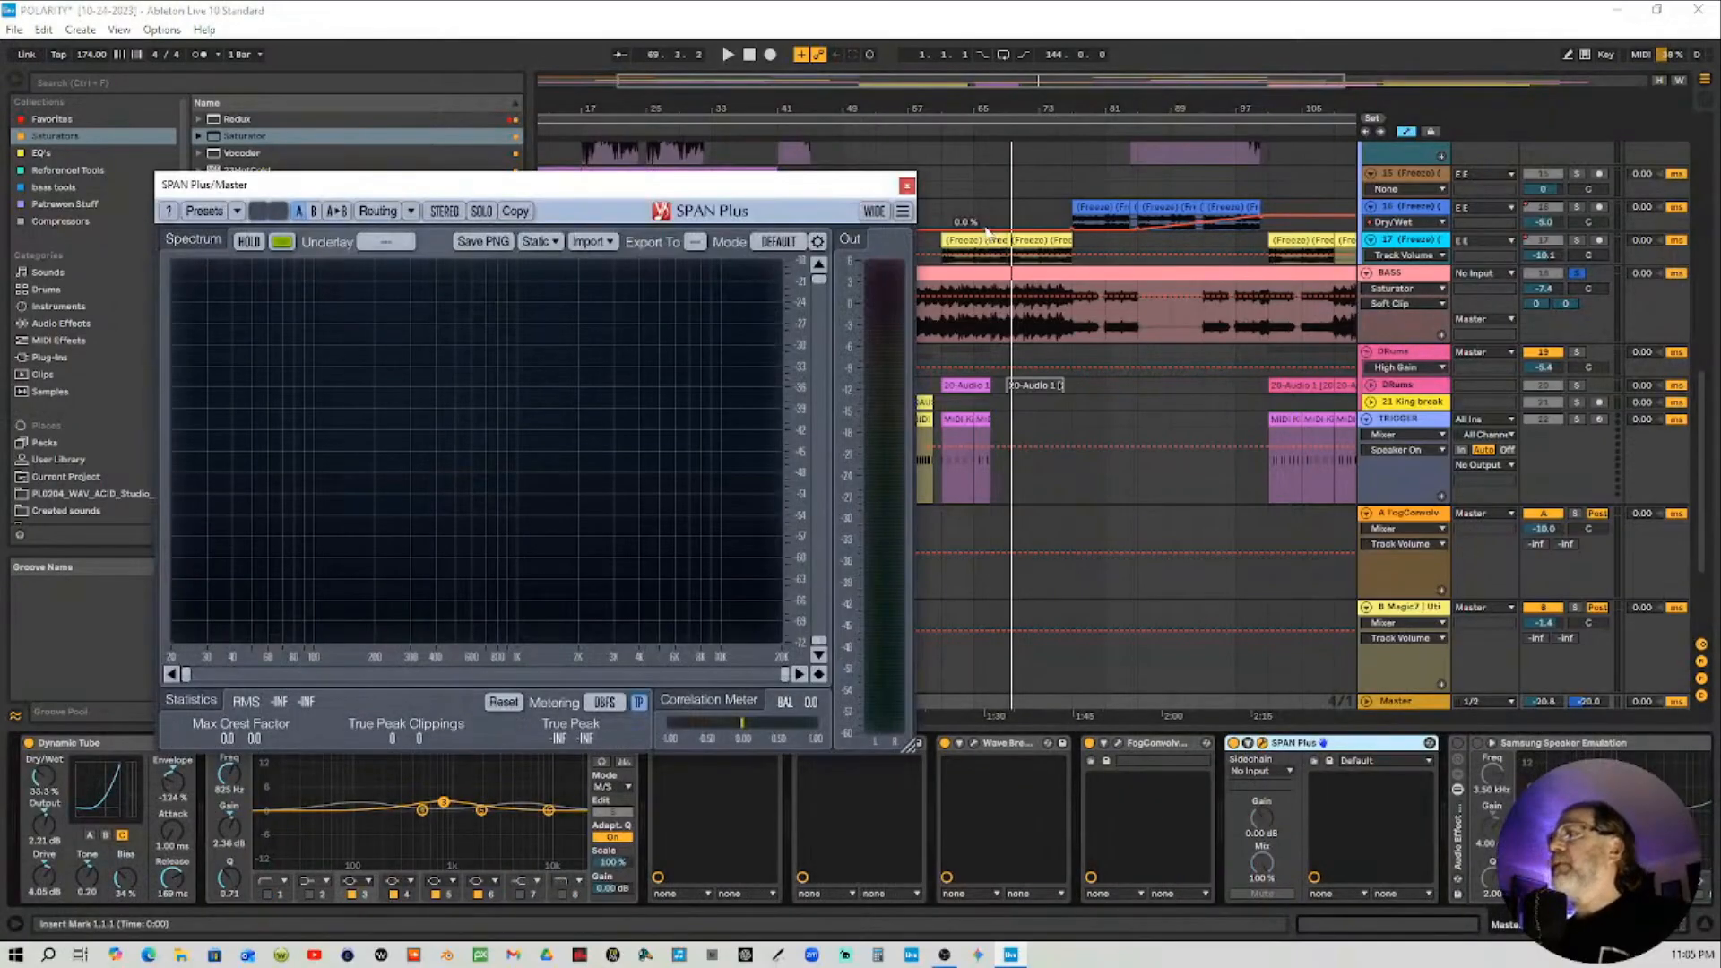
{"action": "left_click", "coordinate": [846, 132]}
{"action": "left_click", "coordinate": [846, 132]}
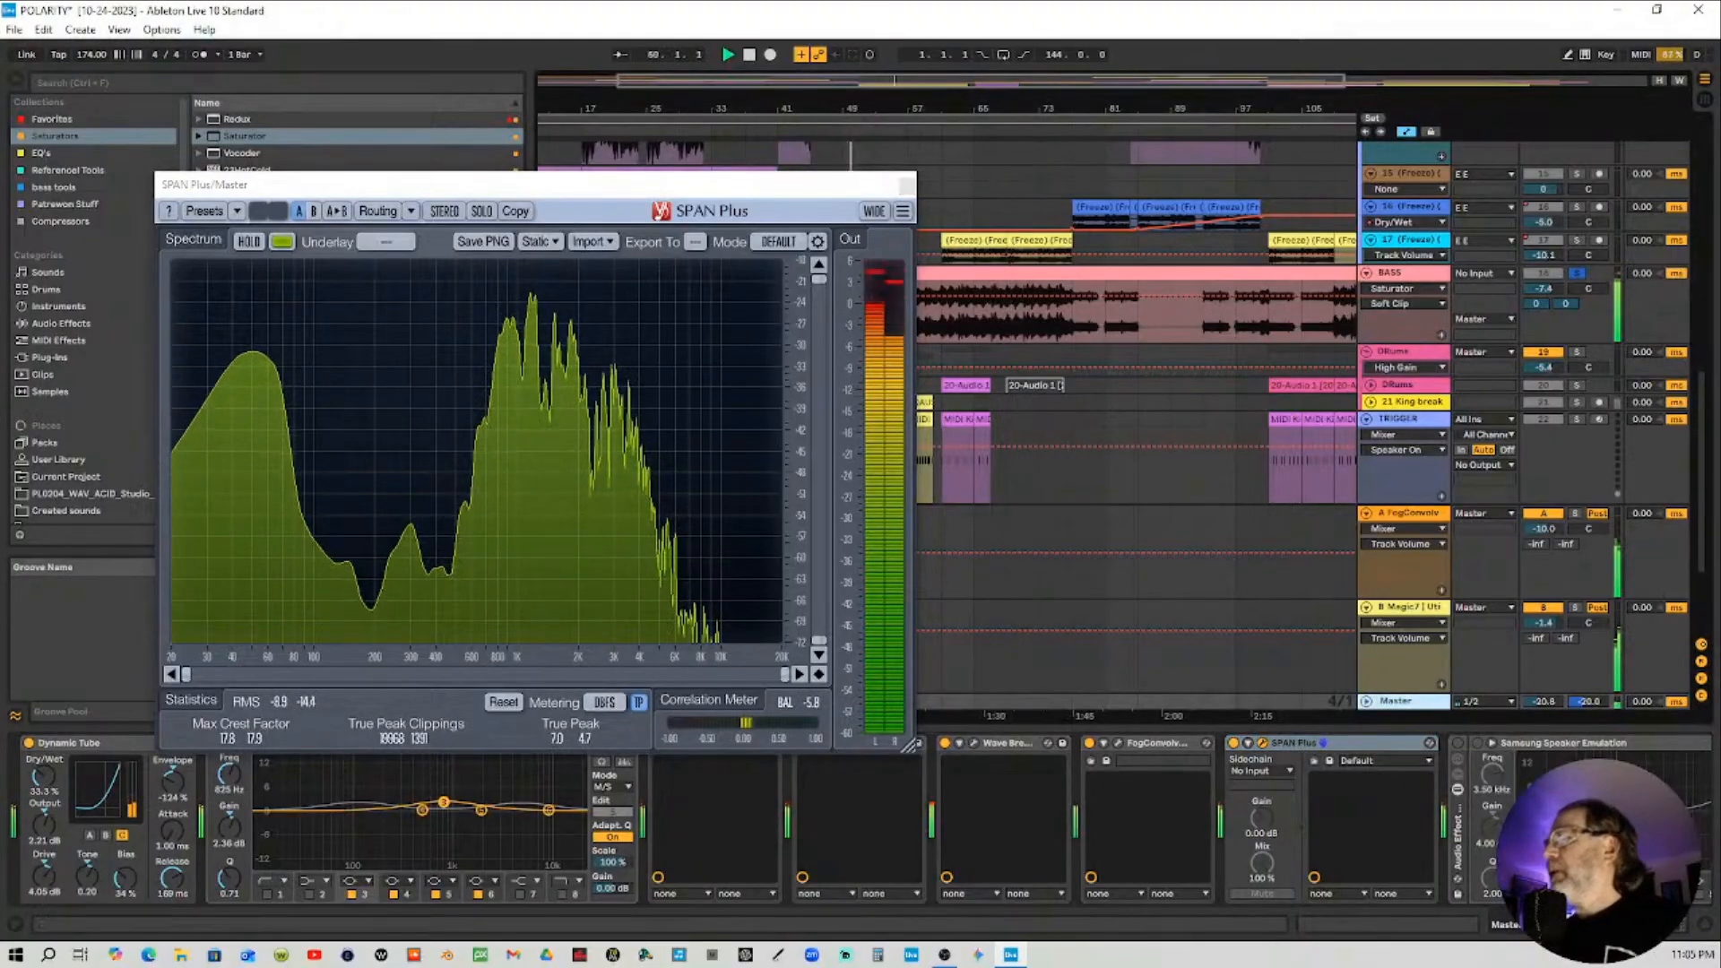
Select the BASS track, compare the mix with the Saturator switched off and on, and stop playback
{"action": "left_click", "coordinate": [1667, 924]}
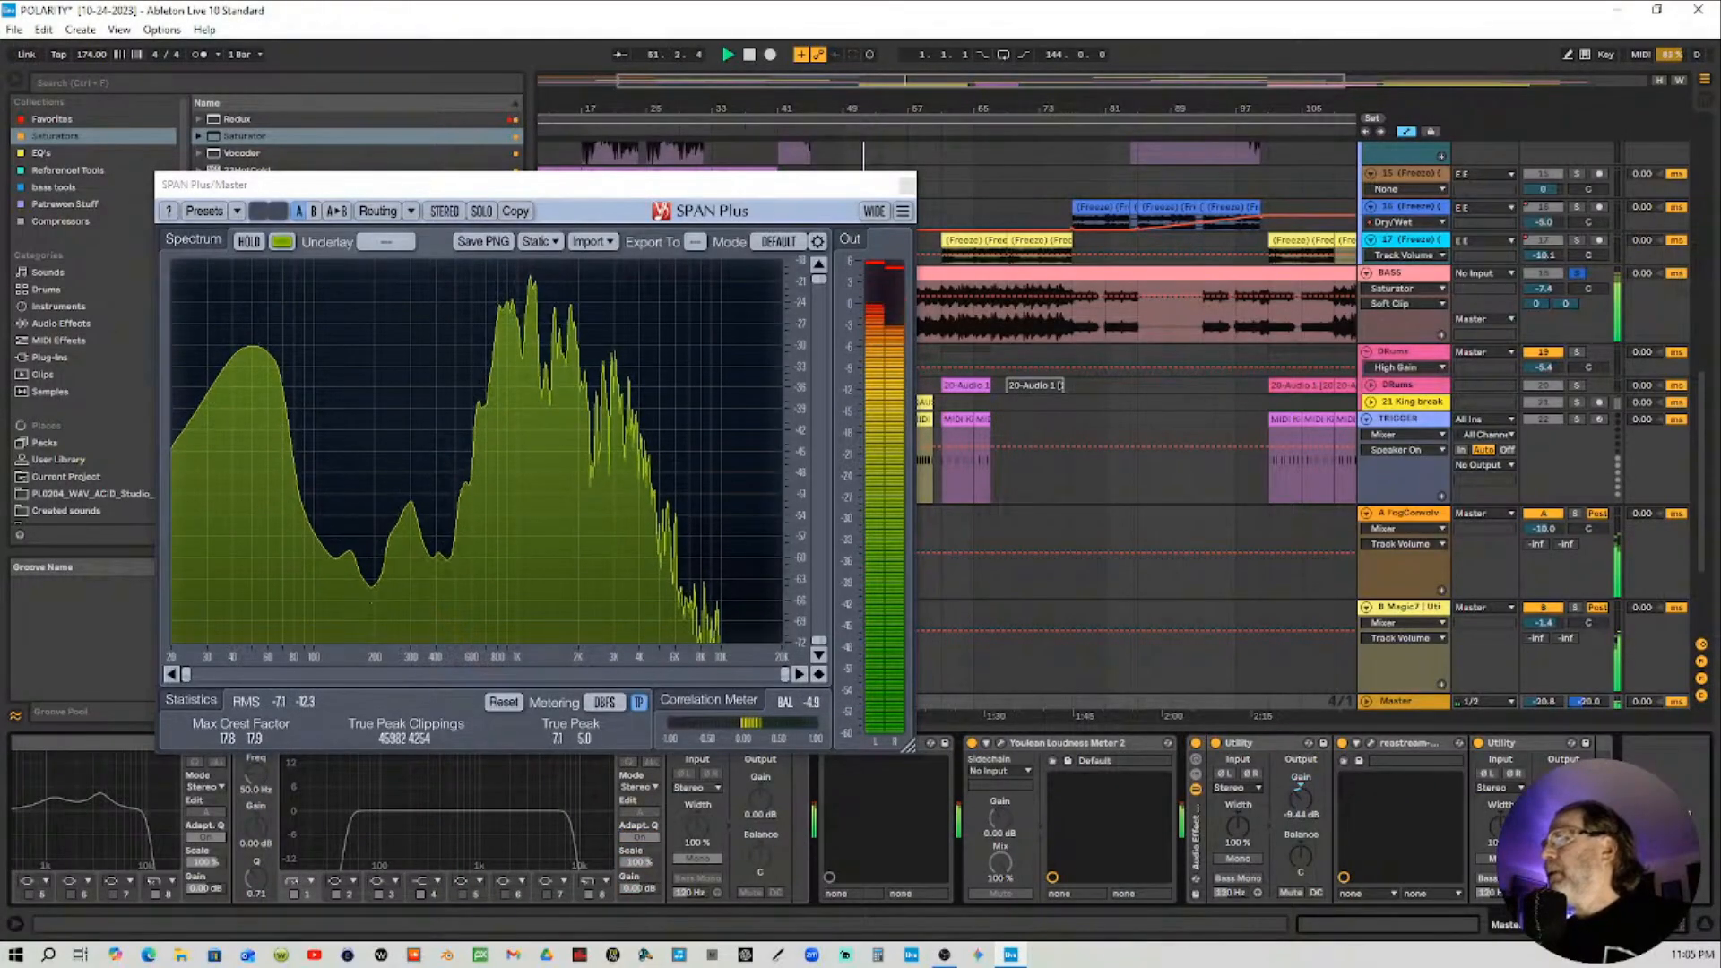
{"action": "left_click", "coordinate": [1422, 281]}
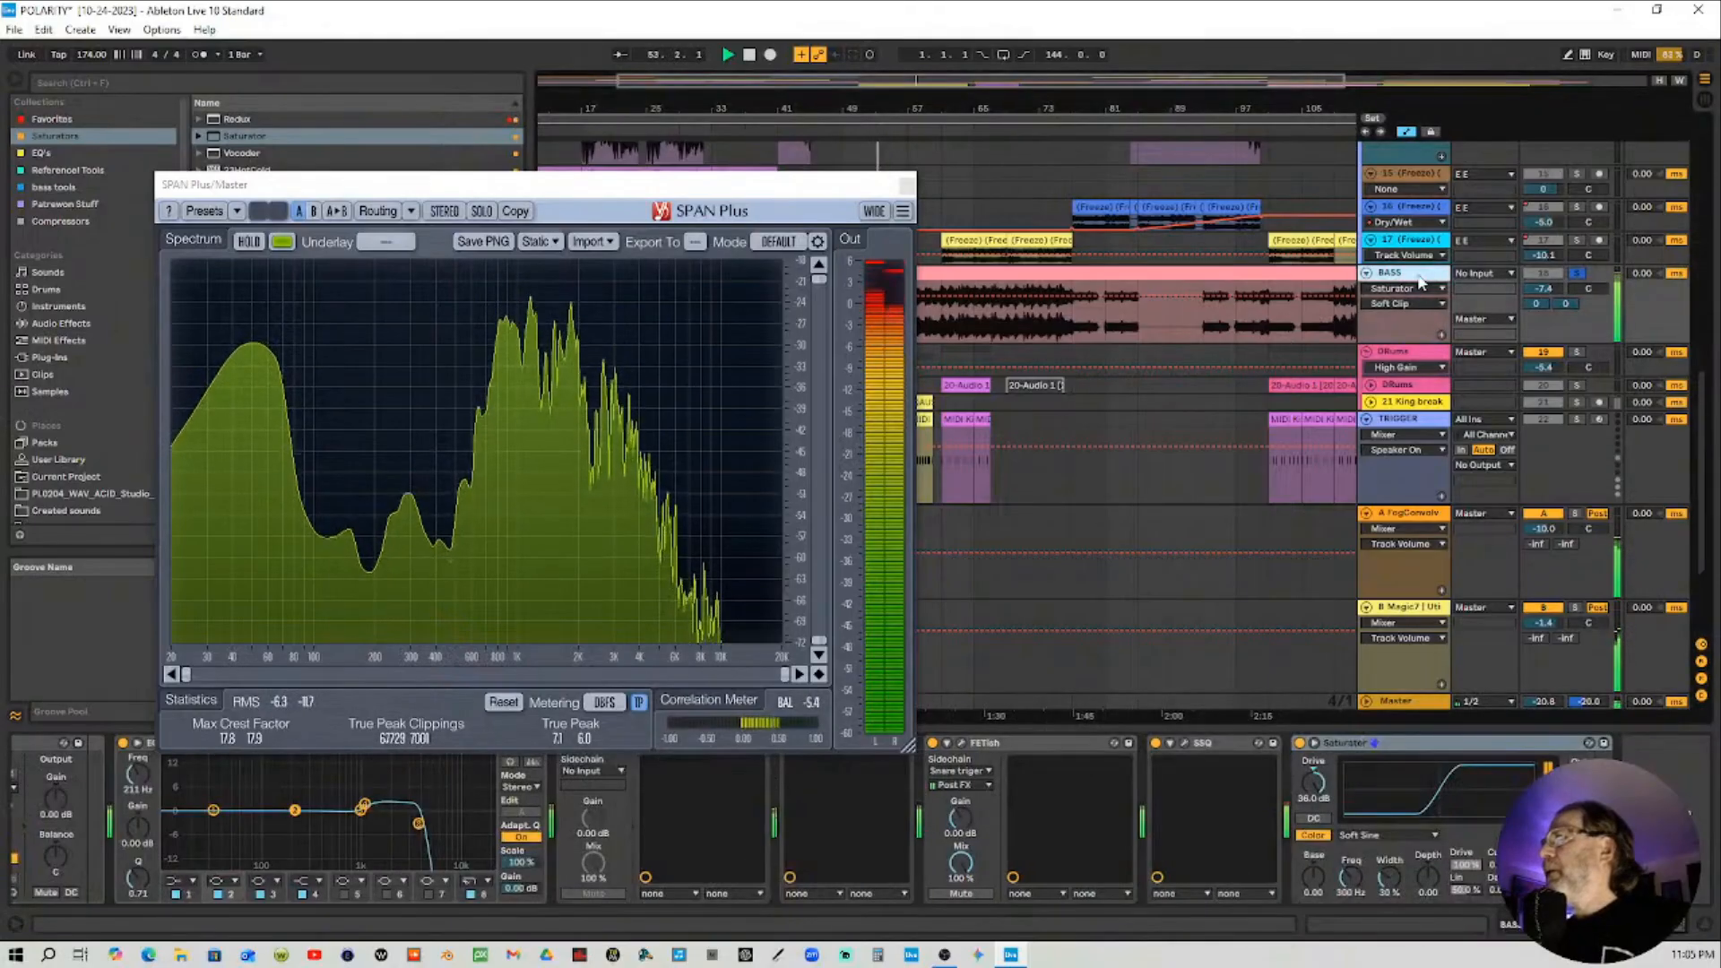
{"action": "left_click", "coordinate": [1300, 744]}
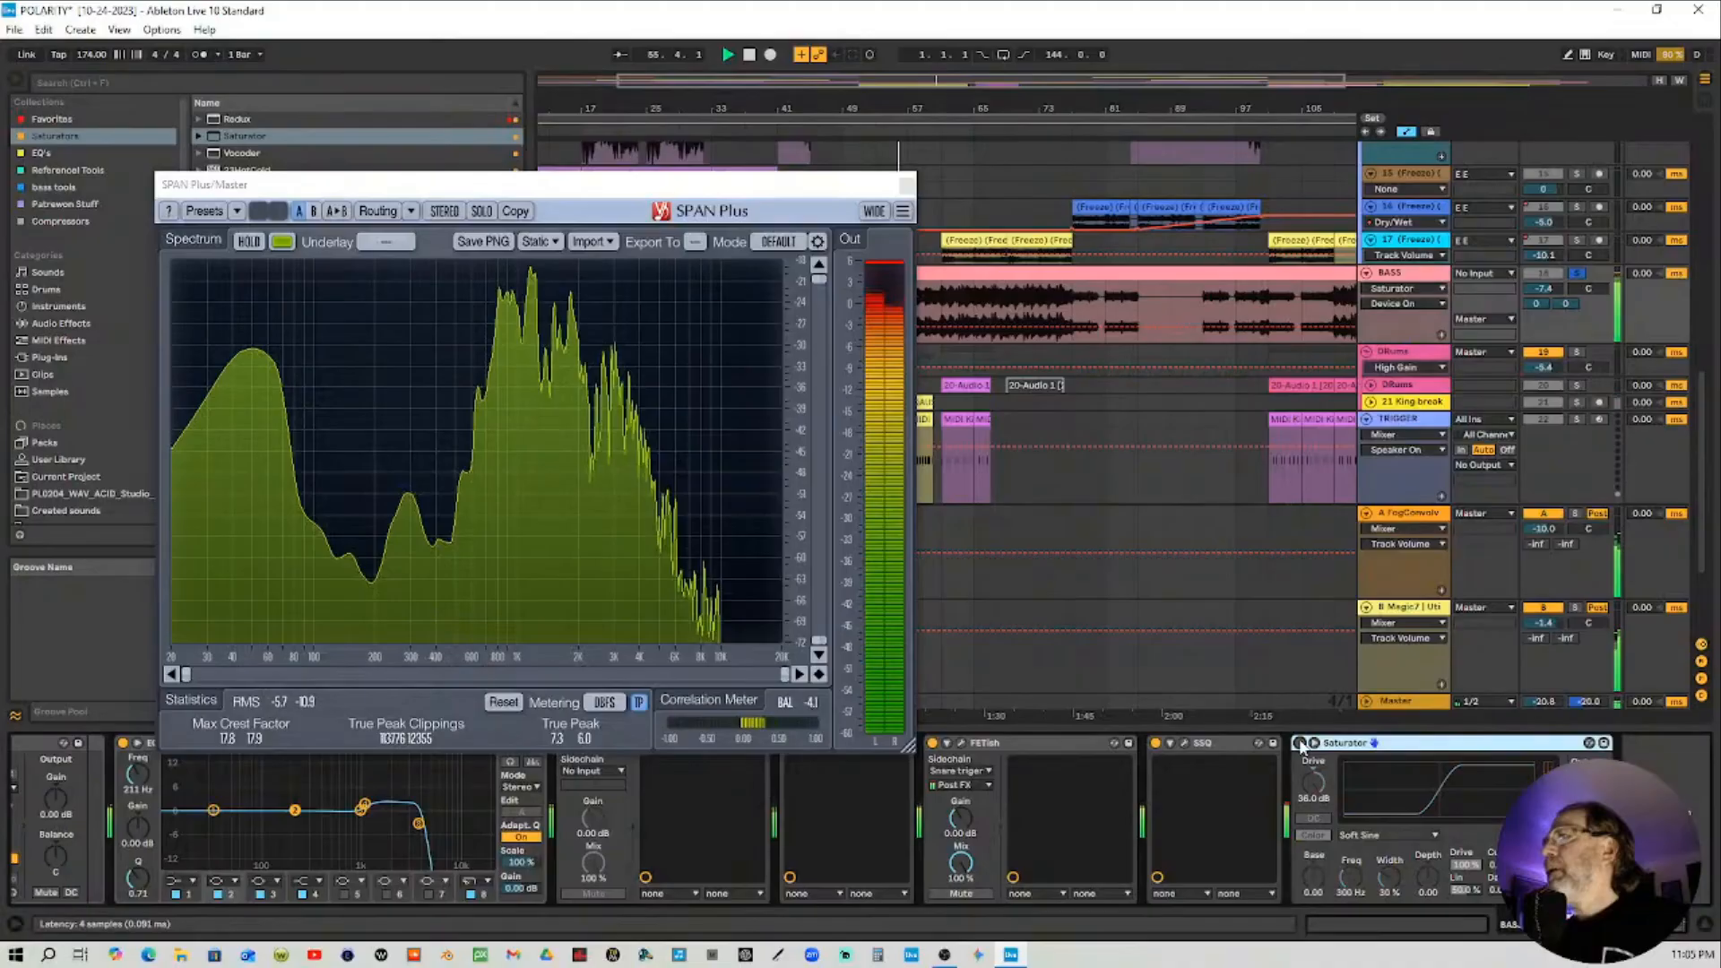
{"action": "left_click", "coordinate": [1300, 743]}
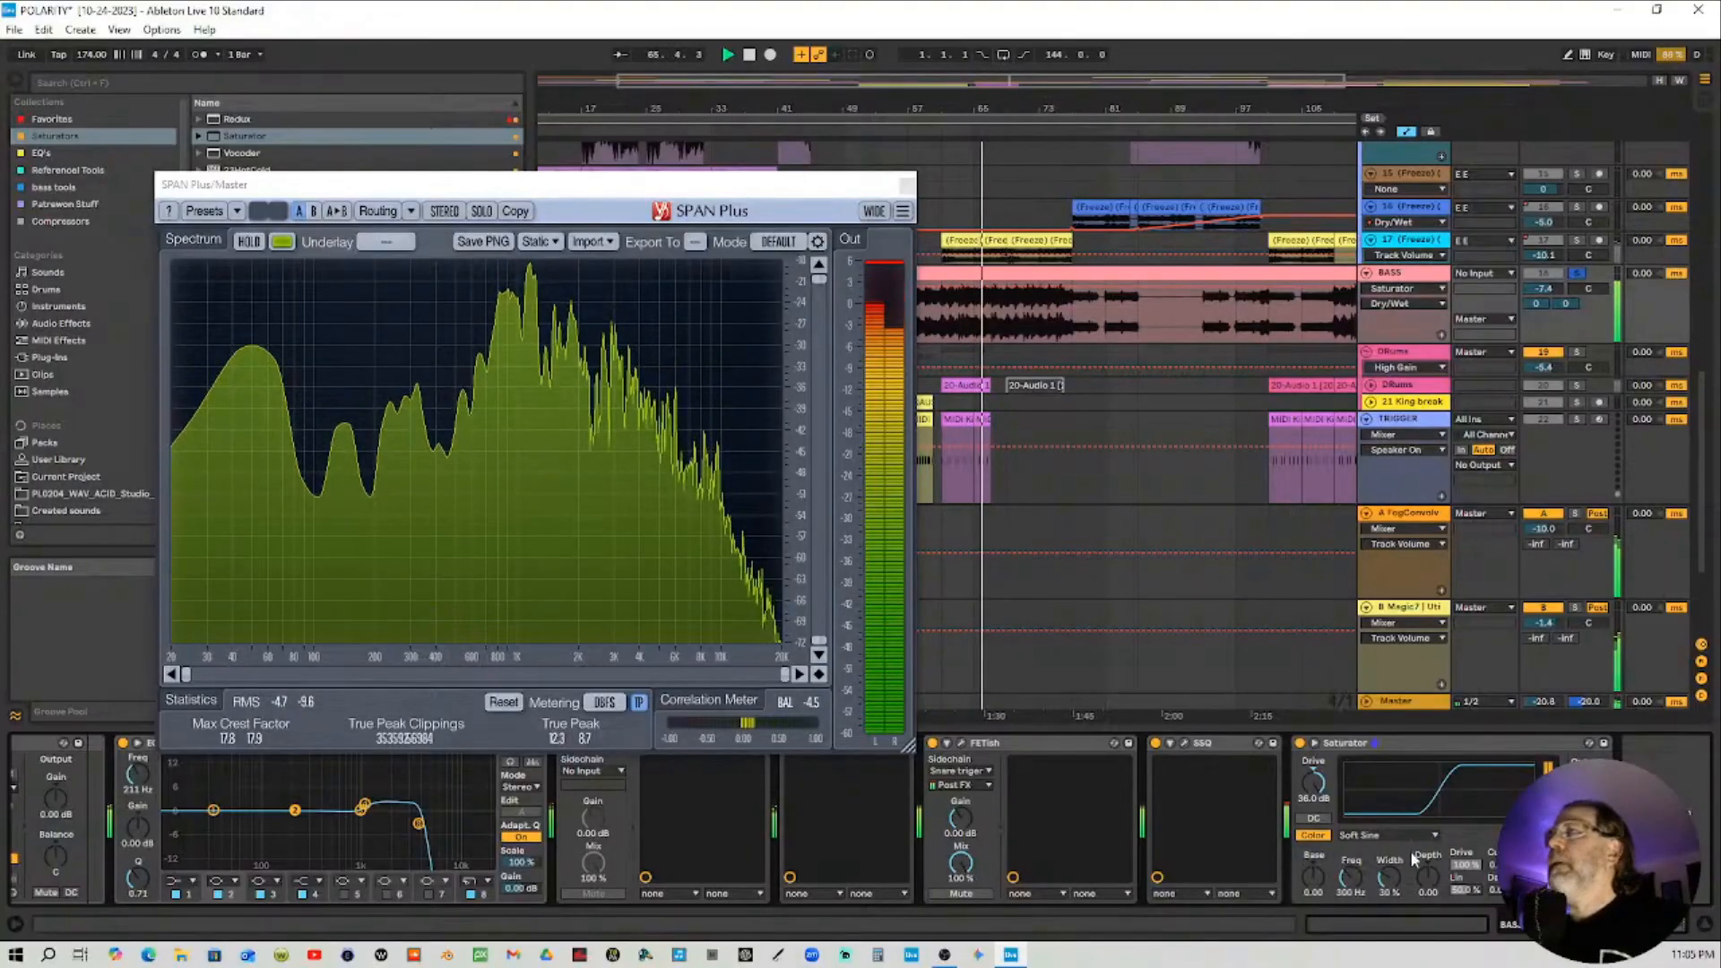
{"action": "key", "text": "space"}
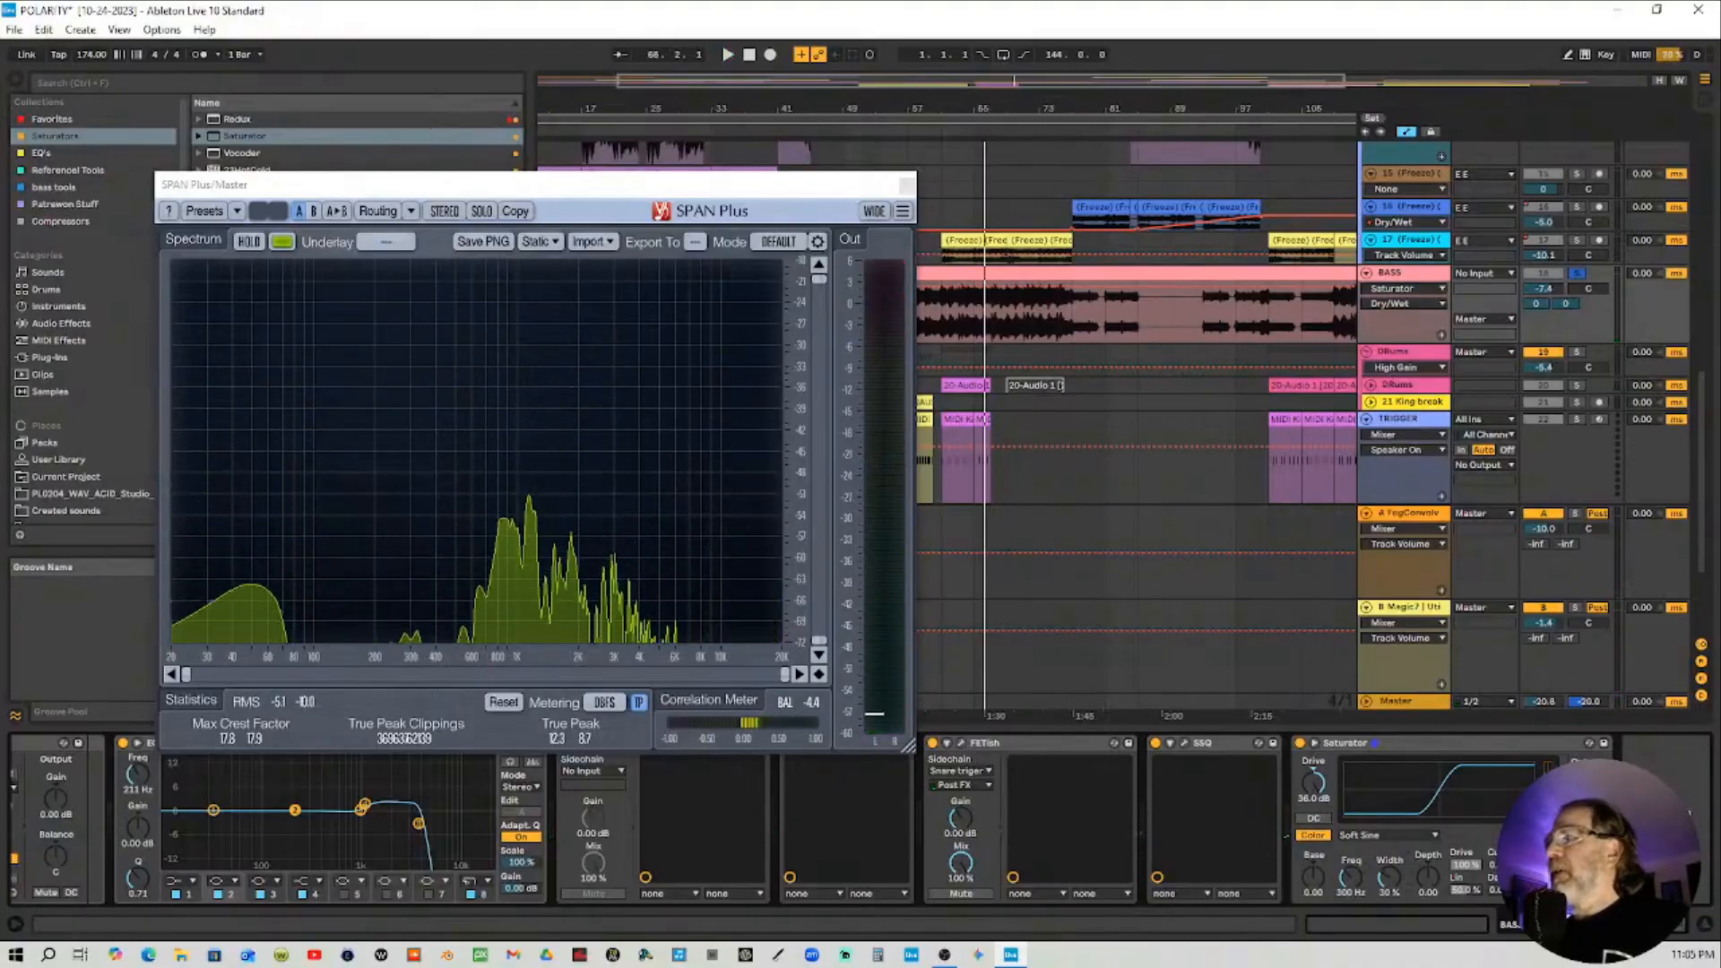
Try switching the Saturator curve to Waveshaper and restart playback
{"action": "left_click", "coordinate": [1425, 836]}
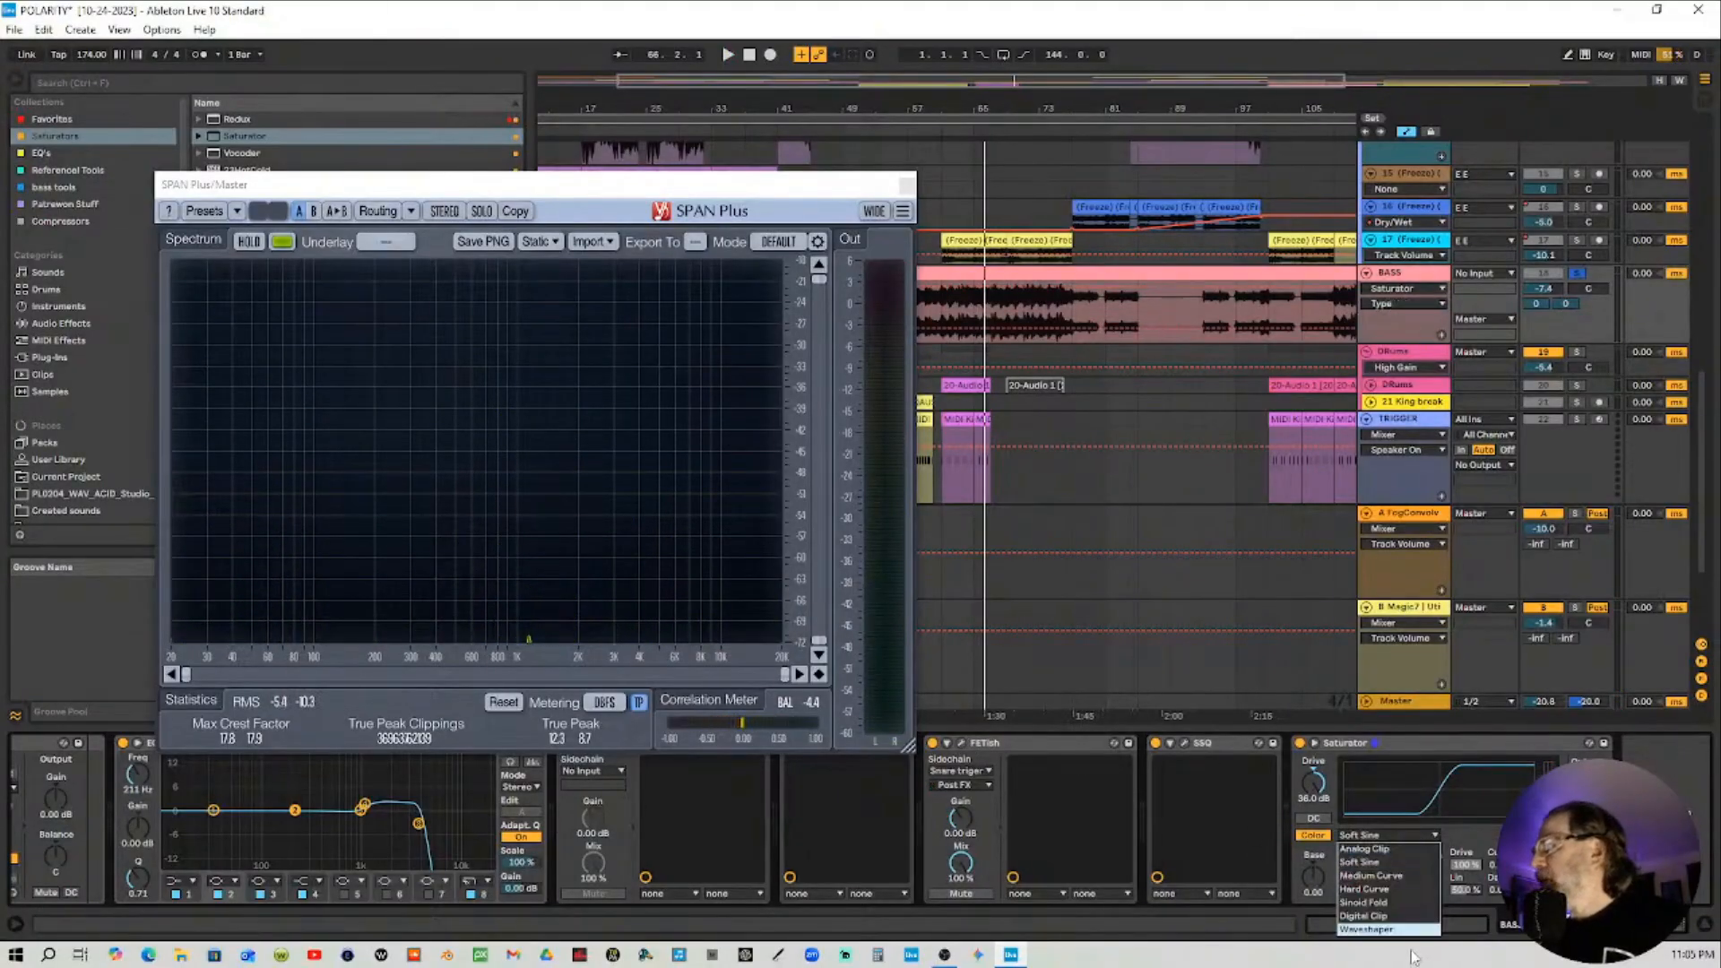
{"action": "left_click", "coordinate": [1414, 944]}
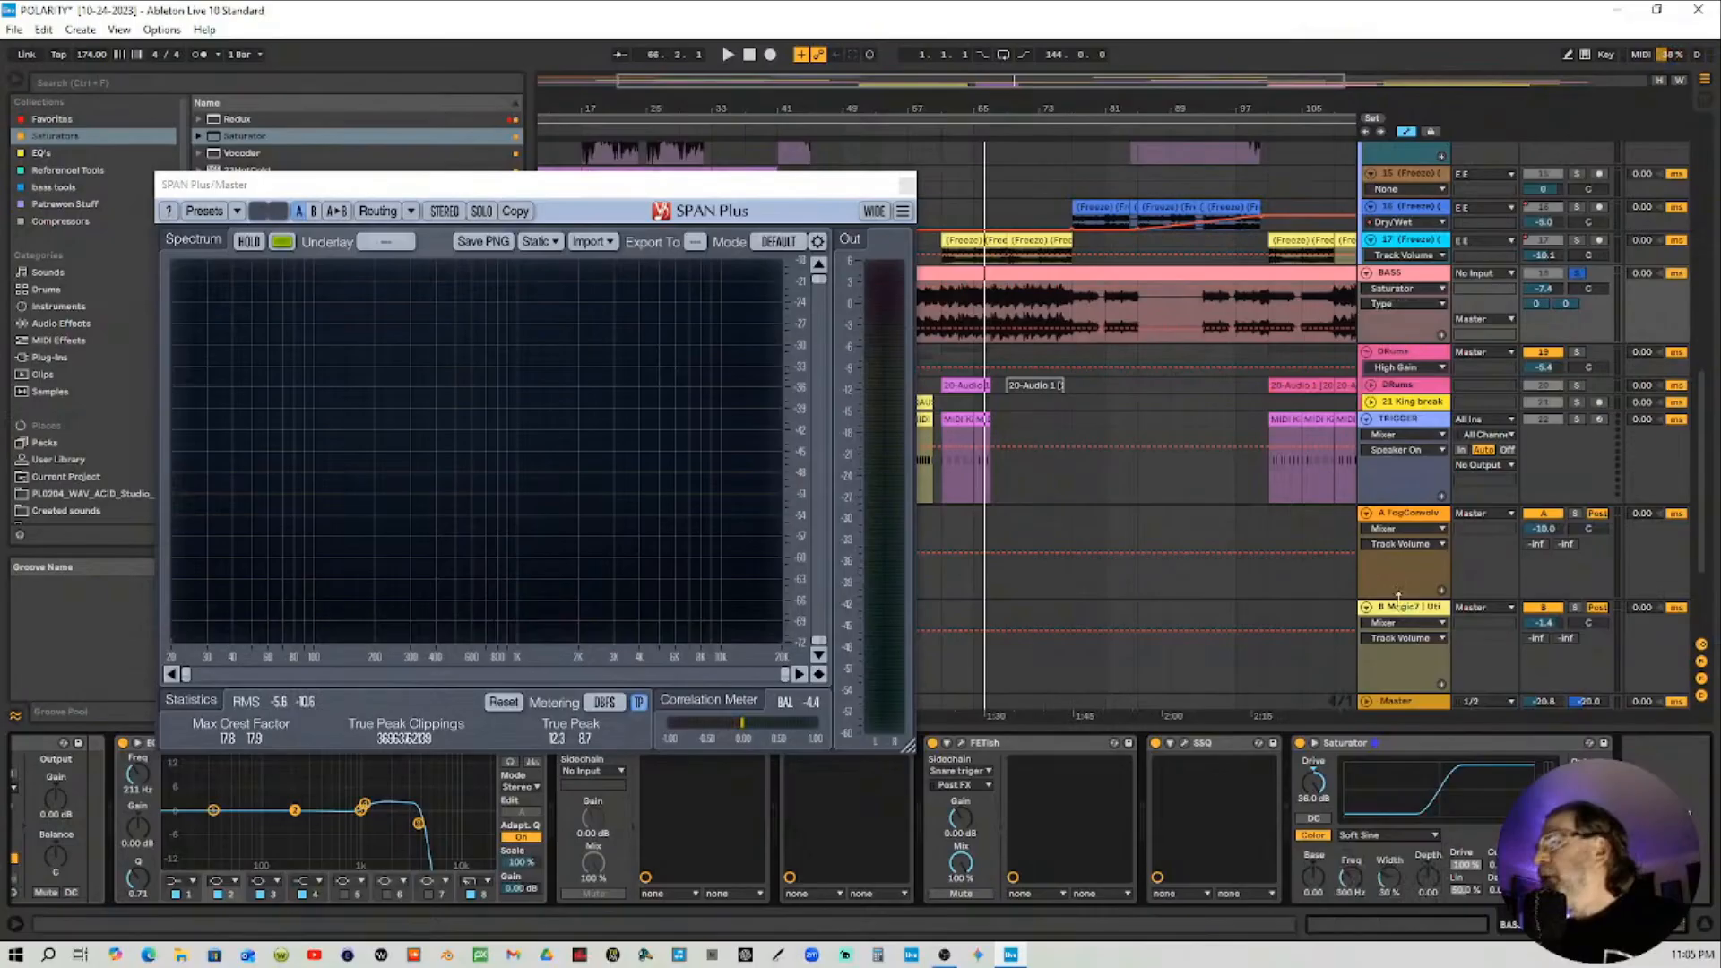
{"action": "left_click", "coordinate": [841, 131]}
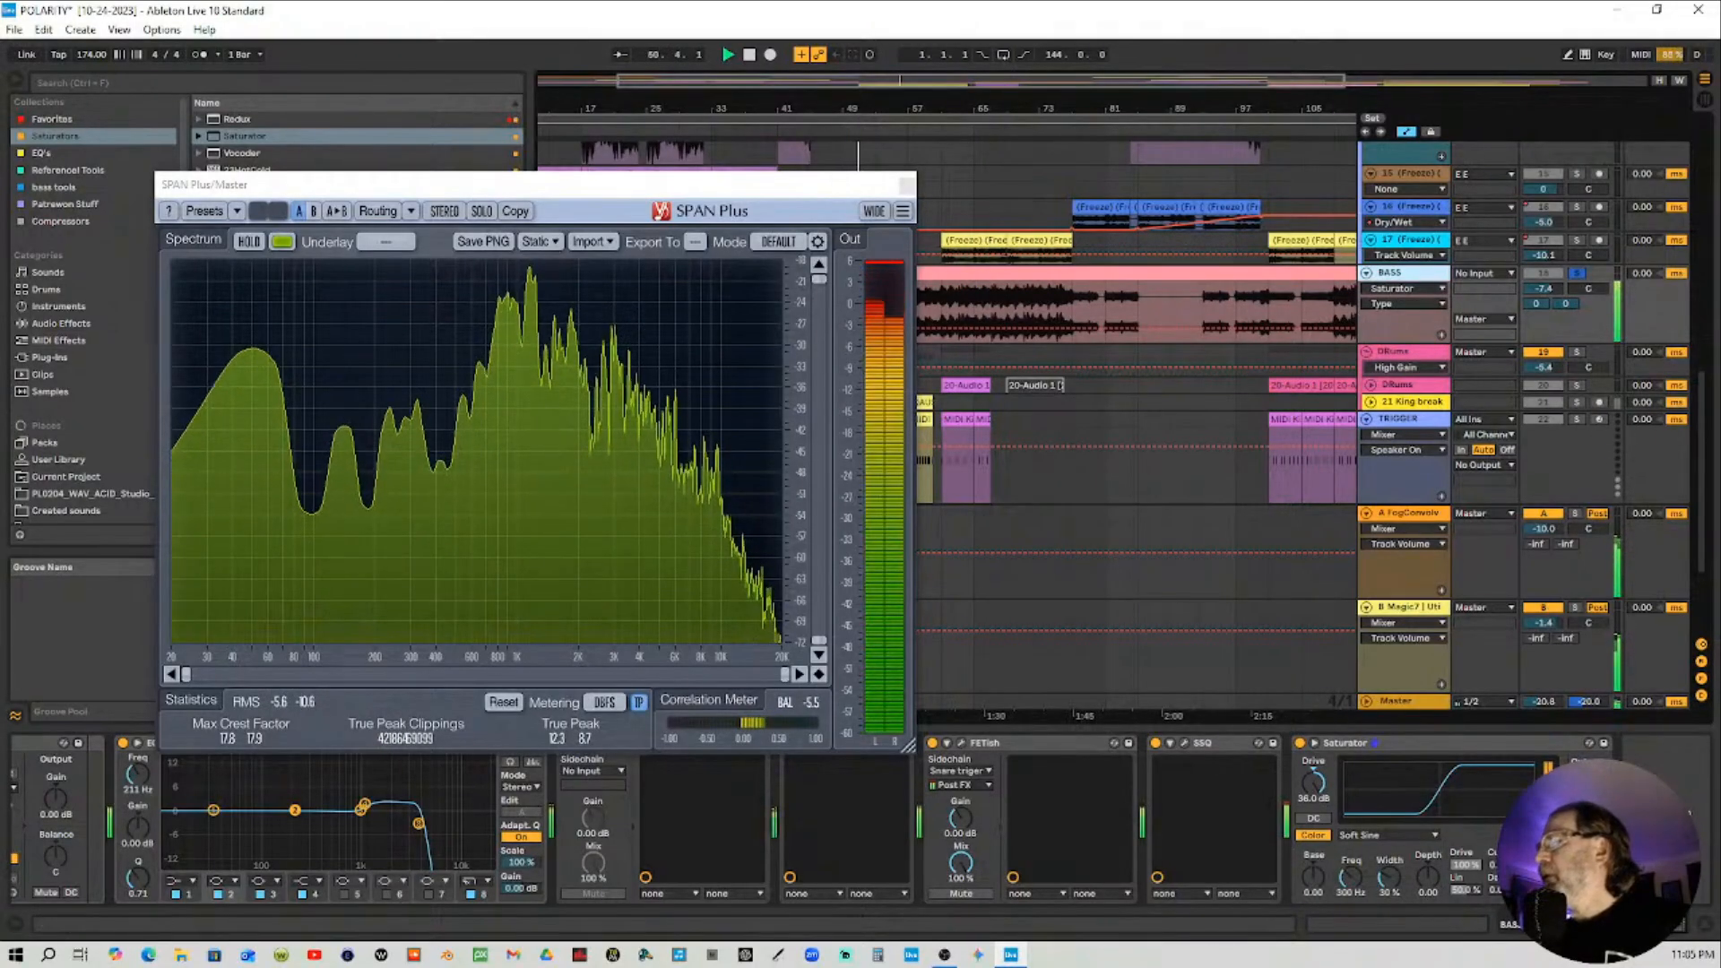
Adjust the Saturator's Depth and reset its Base and Width knobs to their defaults
{"action": "mouse_move", "coordinate": [1427, 874]}
{"action": "left_mouse_down"}
{"action": "mouse_move", "coordinate": [1428, 897]}
{"action": "mouse_move", "coordinate": [1427, 872]}
{"action": "left_mouse_up"}
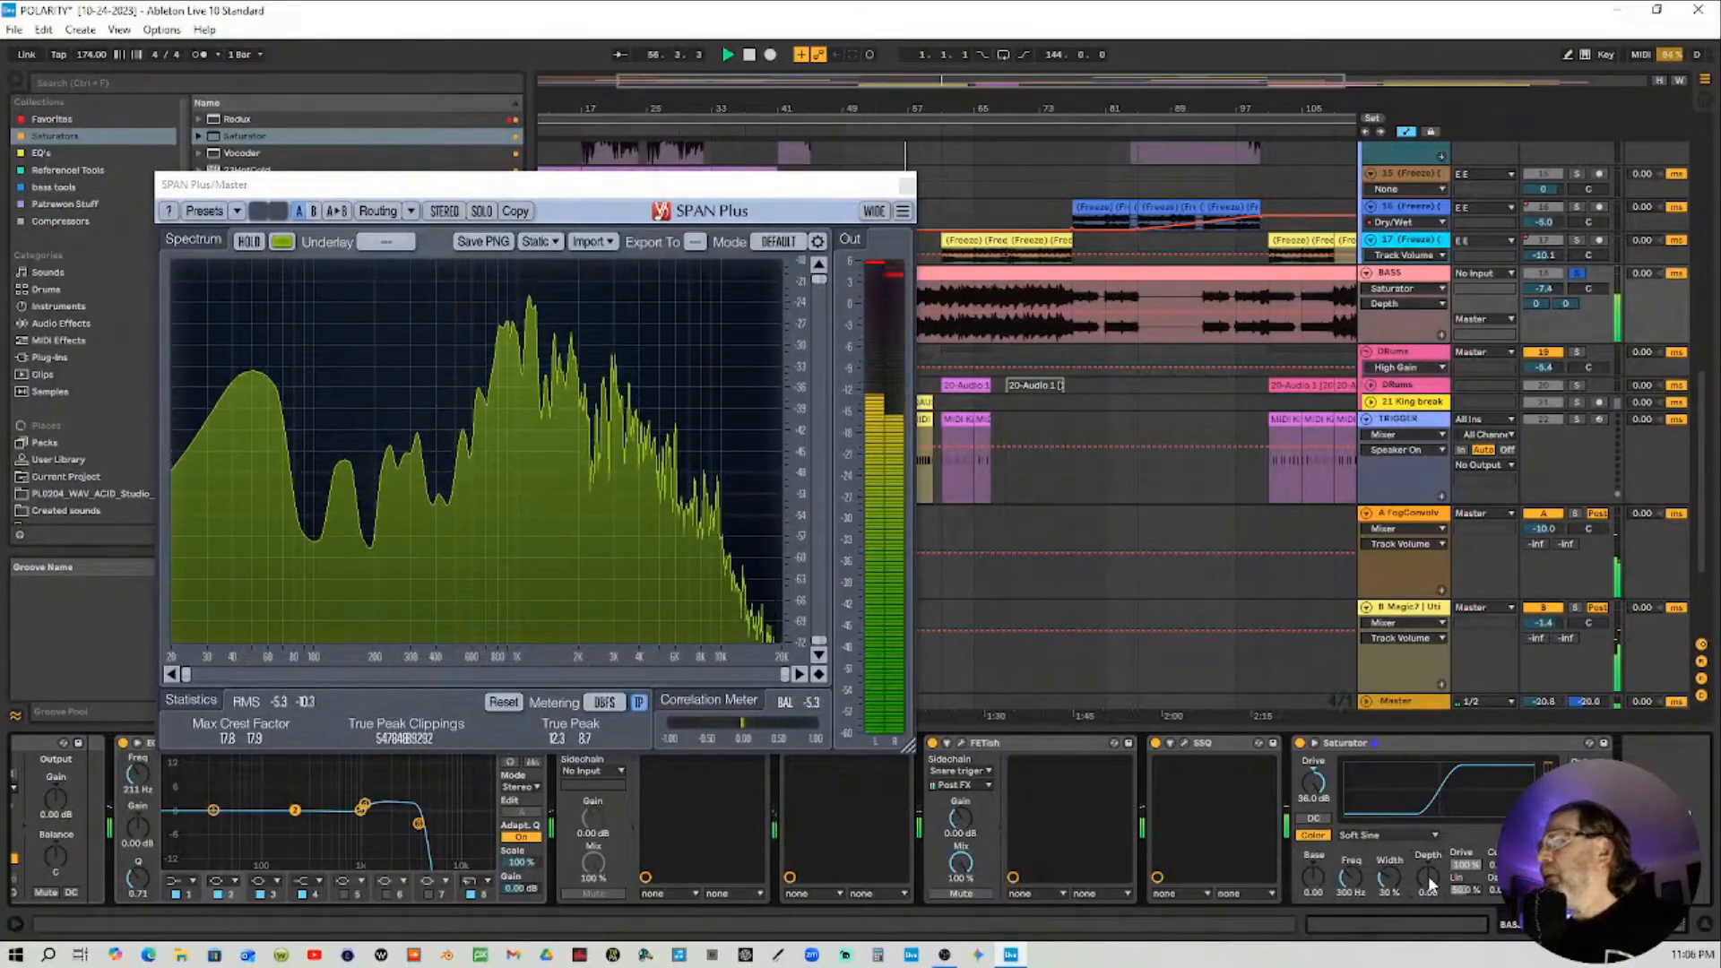
{"action": "left_click_drag", "start_coordinate": [1432, 885], "coordinate": [1432, 877]}
{"action": "mouse_move", "coordinate": [1311, 892]}
{"action": "left_mouse_down"}
{"action": "mouse_move", "coordinate": [1310, 910]}
{"action": "mouse_move", "coordinate": [1310, 882]}
{"action": "left_mouse_up"}
{"action": "double_click", "coordinate": [1312, 879]}
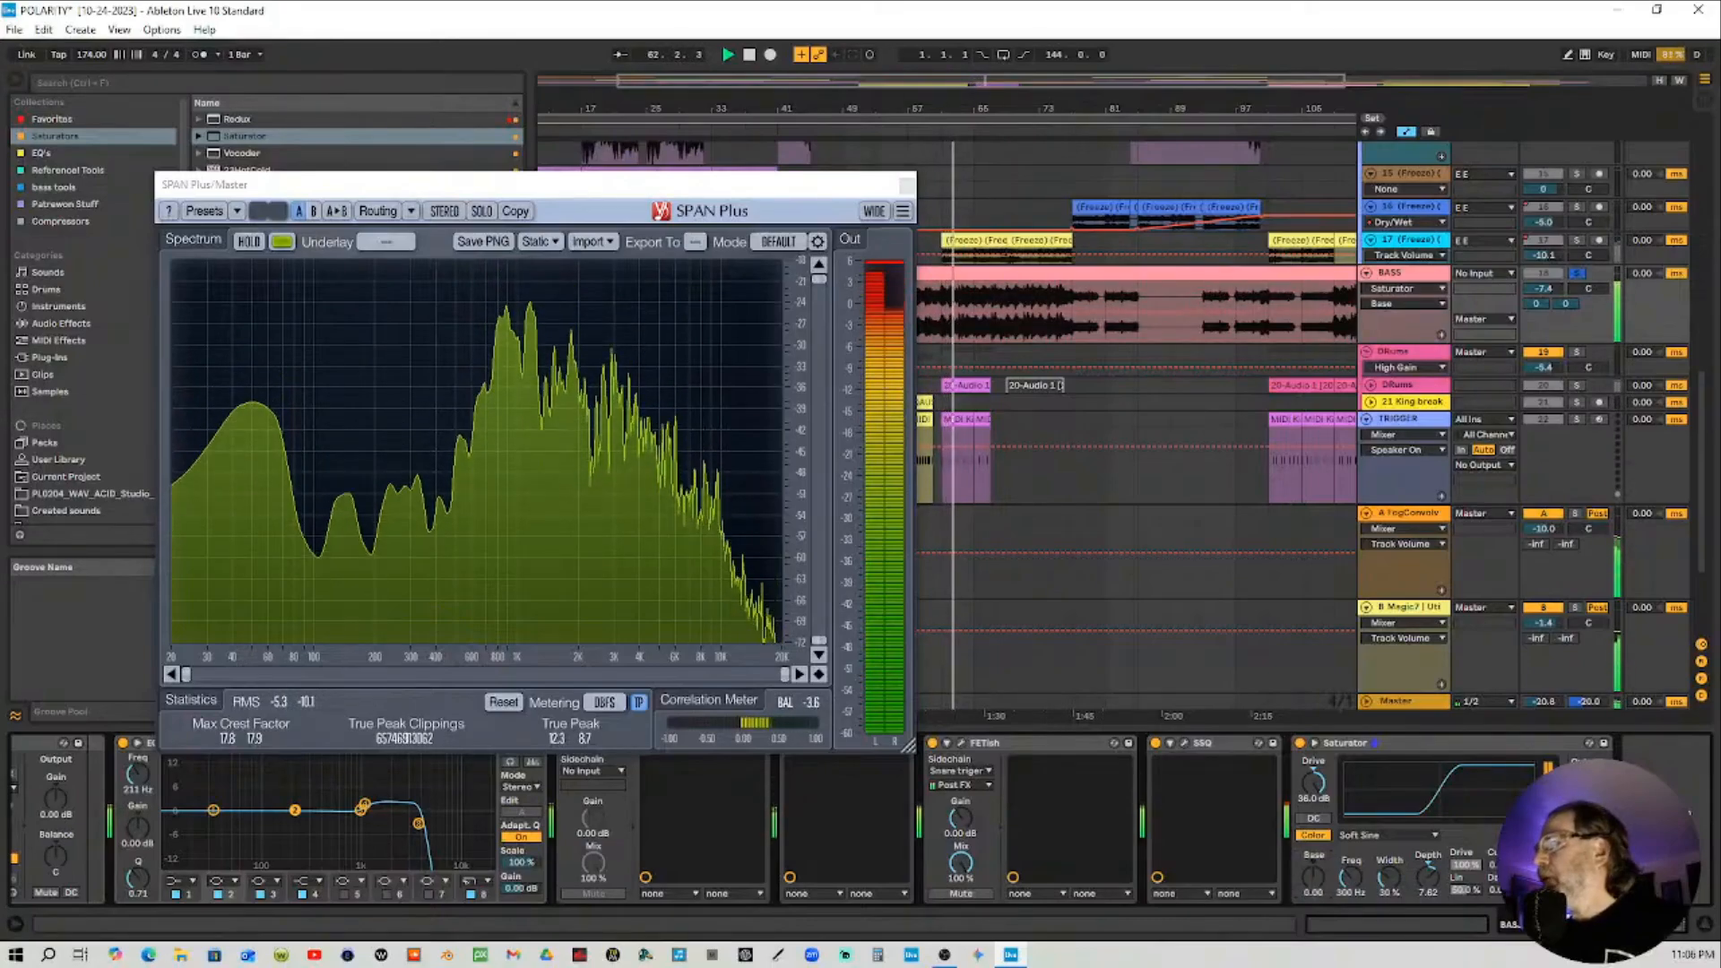
{"action": "double_click", "coordinate": [1390, 881]}
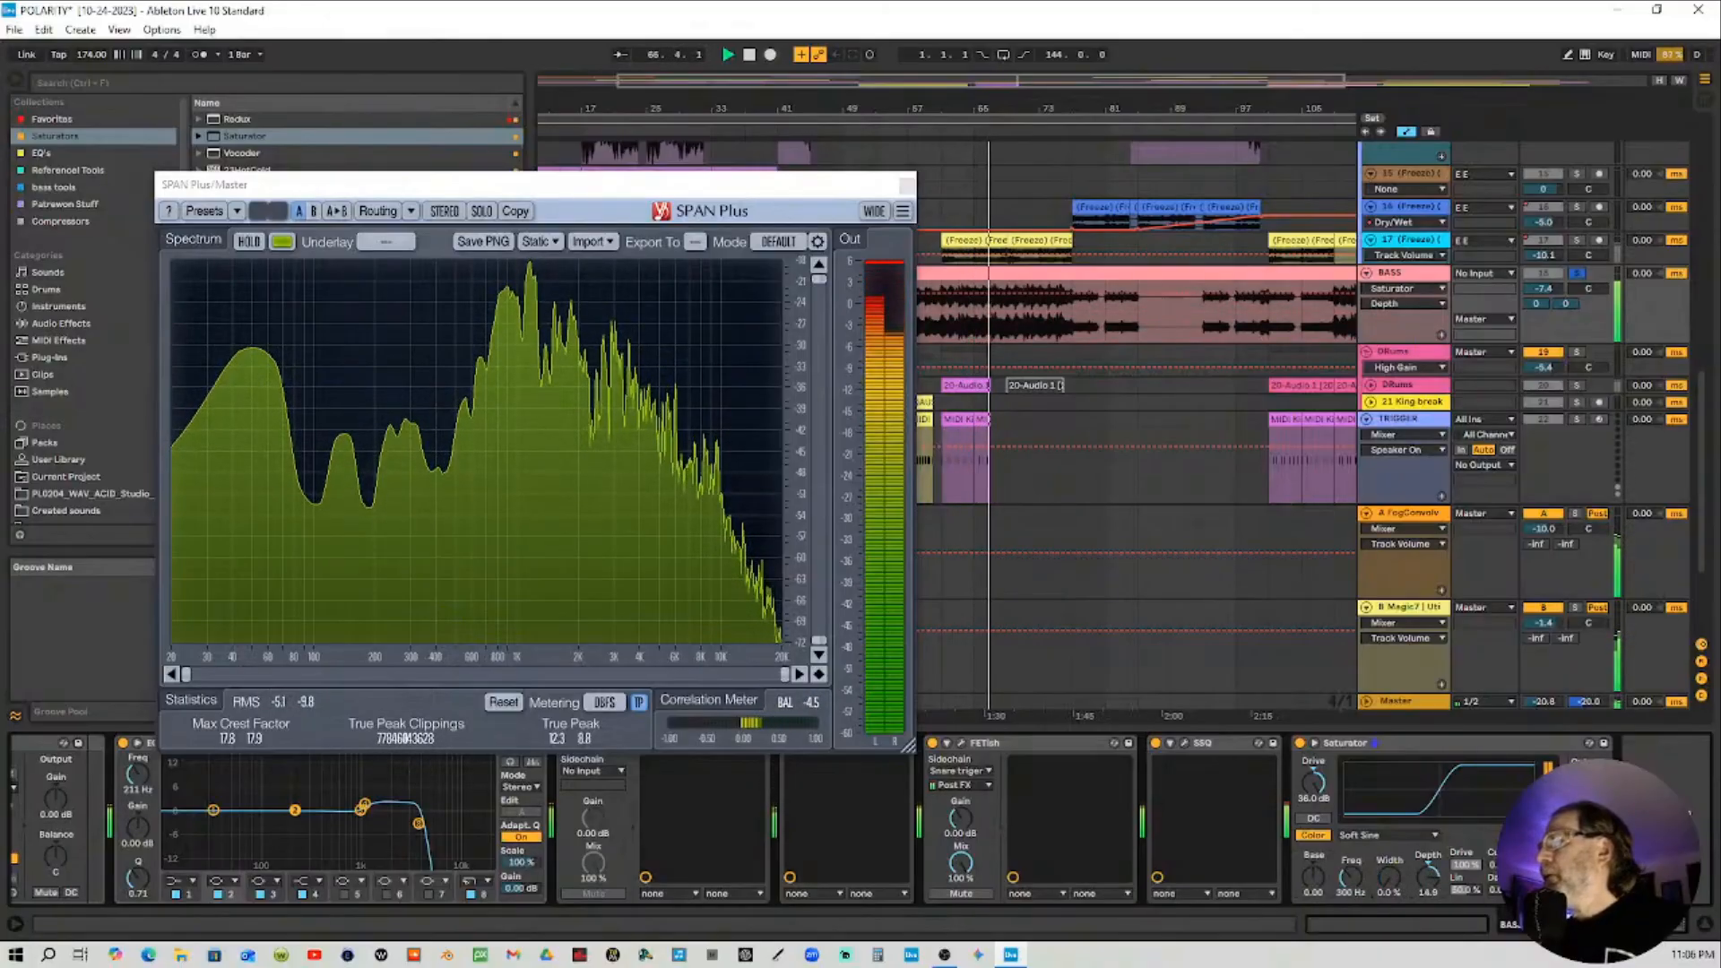
{"action": "left_click_drag", "start_coordinate": [1427, 886], "coordinate": [1427, 870]}
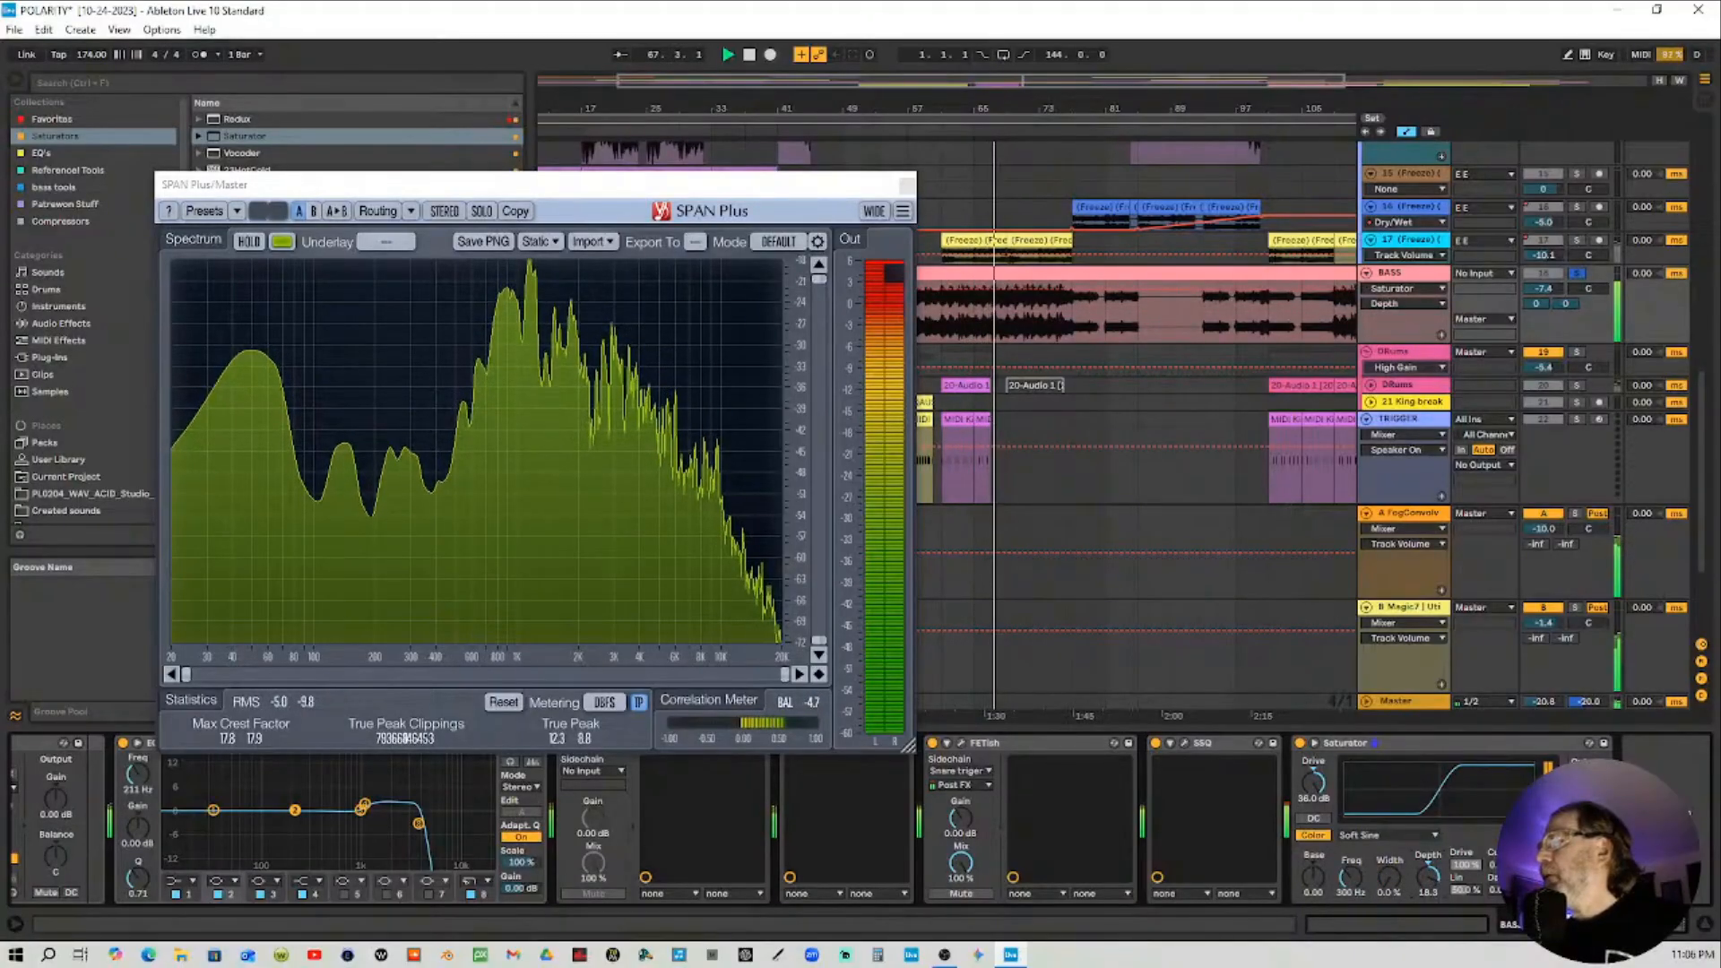
Switch the Saturator curve to Waveshaper and raise its waveshaper Drive, Period and Damp parameters
{"action": "left_click", "coordinate": [1374, 835]}
{"action": "left_click", "coordinate": [1378, 936]}
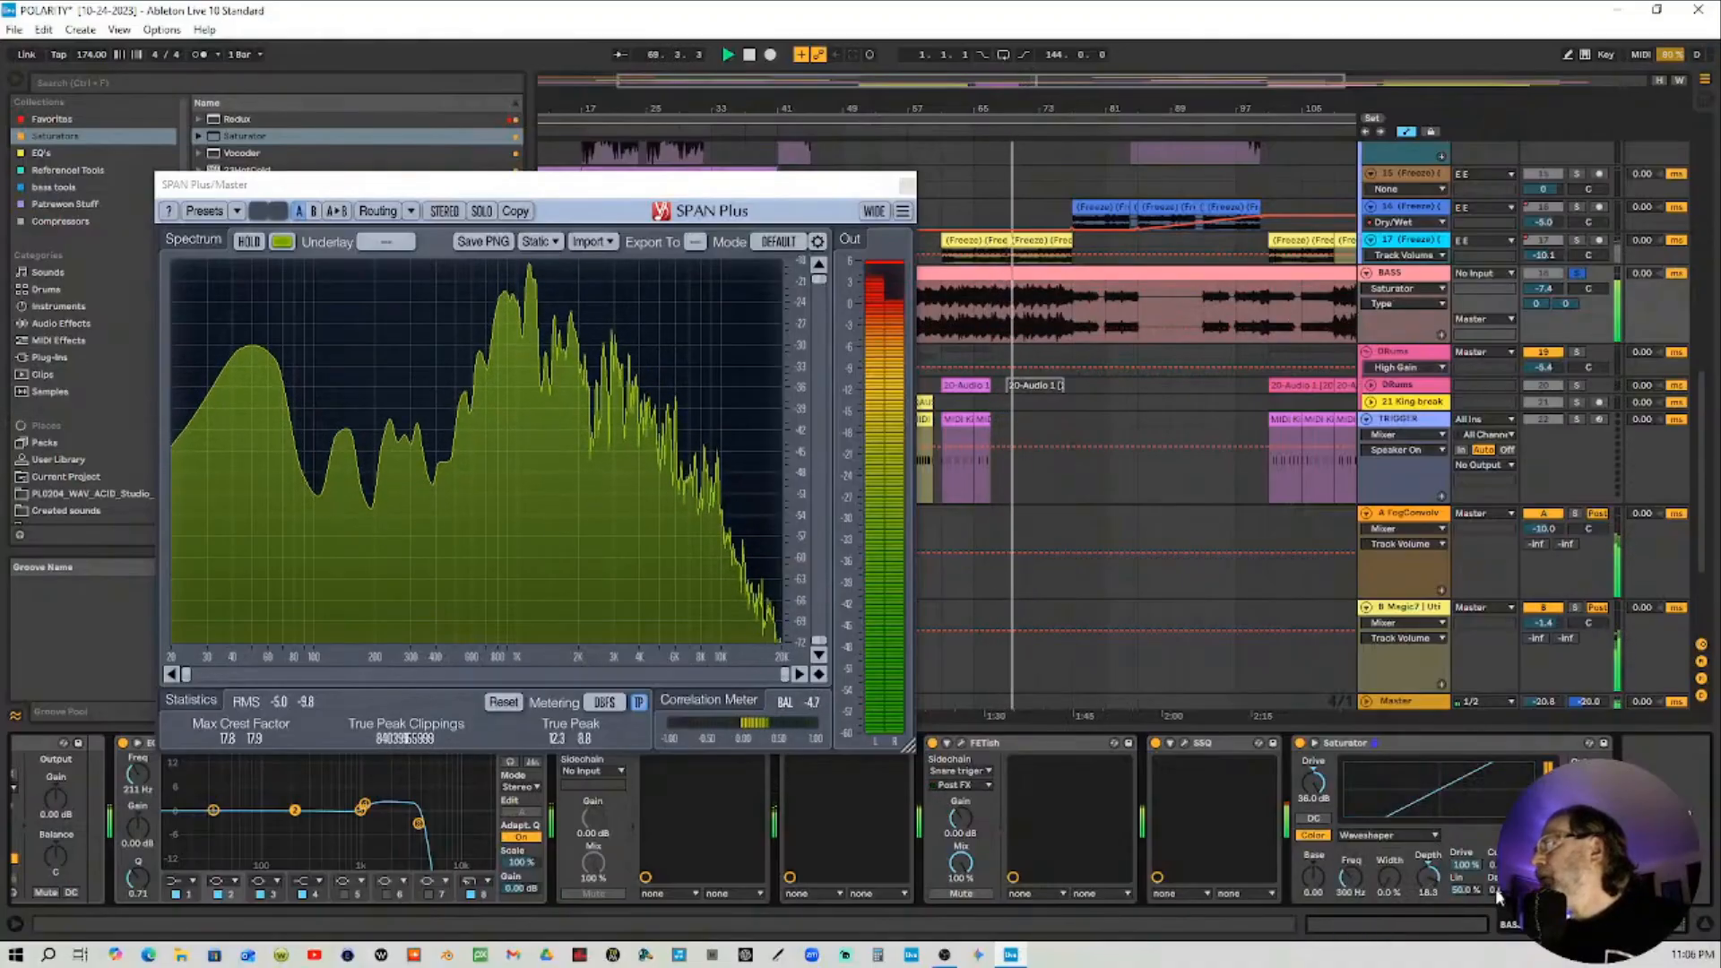
{"action": "mouse_move", "coordinate": [1467, 866]}
{"action": "left_mouse_down"}
{"action": "mouse_move", "coordinate": [1496, 861]}
{"action": "mouse_move", "coordinate": [1497, 826]}
{"action": "mouse_move", "coordinate": [1526, 850]}
{"action": "left_mouse_up"}
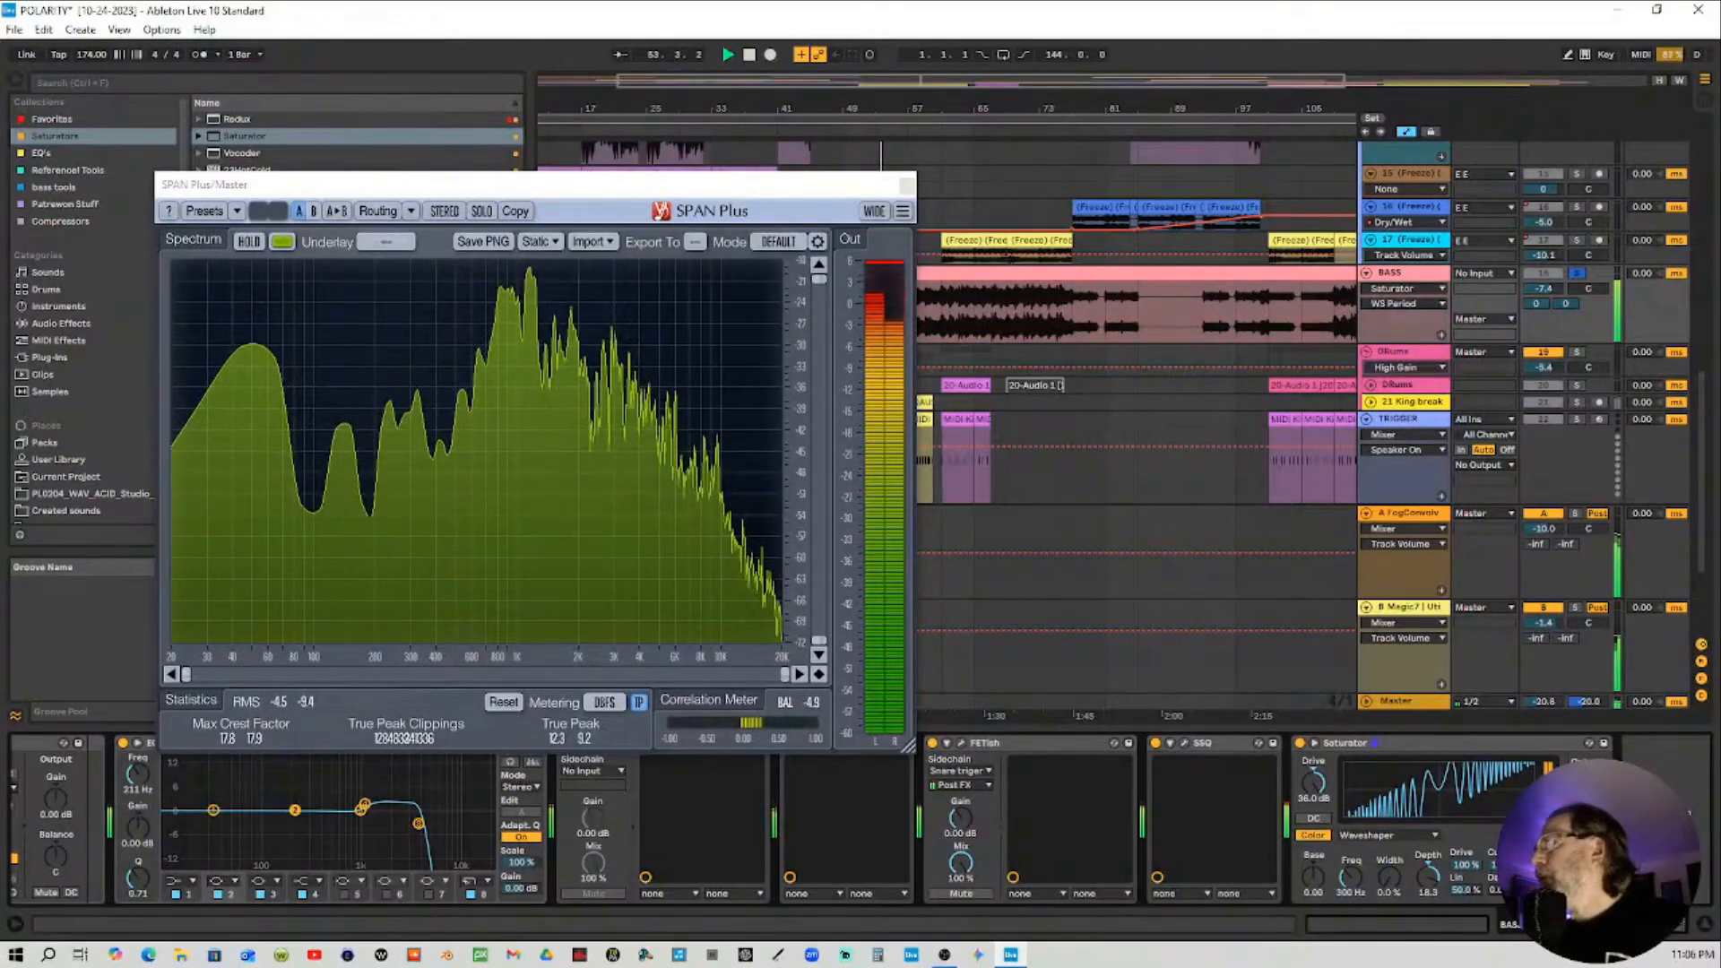
{"action": "left_click_drag", "start_coordinate": [1501, 890], "coordinate": [1501, 827]}
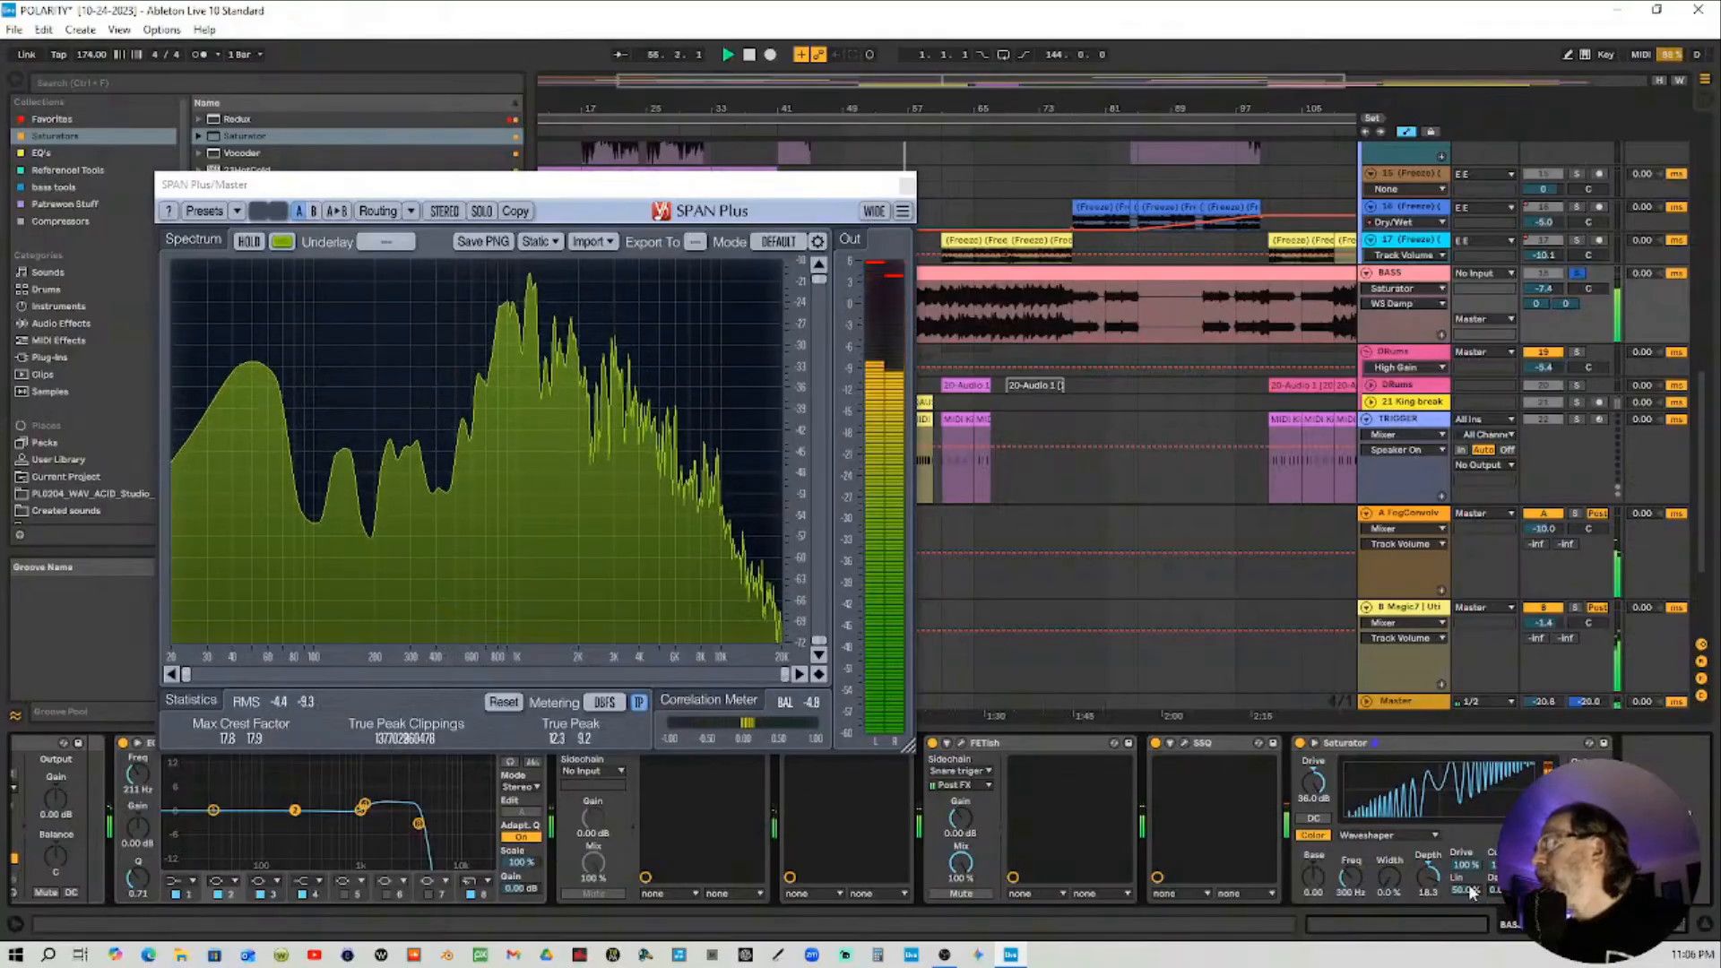
{"action": "left_click_drag", "start_coordinate": [1468, 887], "coordinate": [1467, 800]}
Lower the Saturator's Dry/Wet and compare the BASS sound with the device bypassed and enabled
{"action": "left_click_drag", "start_coordinate": [1582, 879], "coordinate": [1582, 914]}
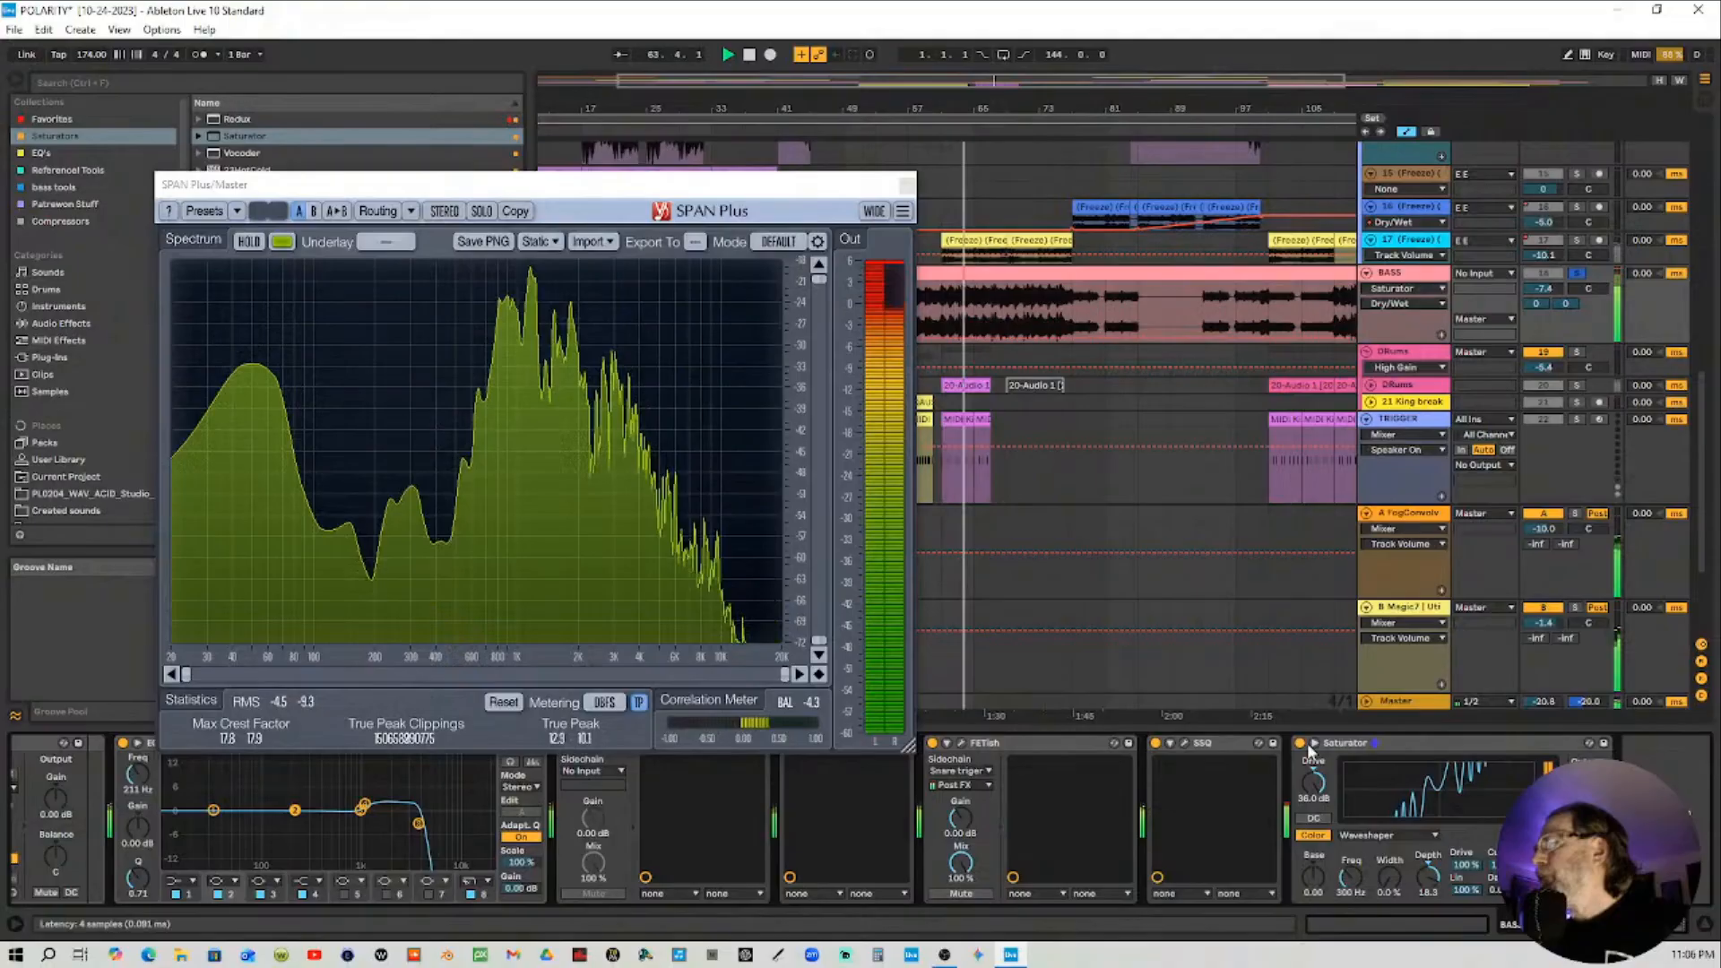
{"action": "left_click", "coordinate": [1301, 743]}
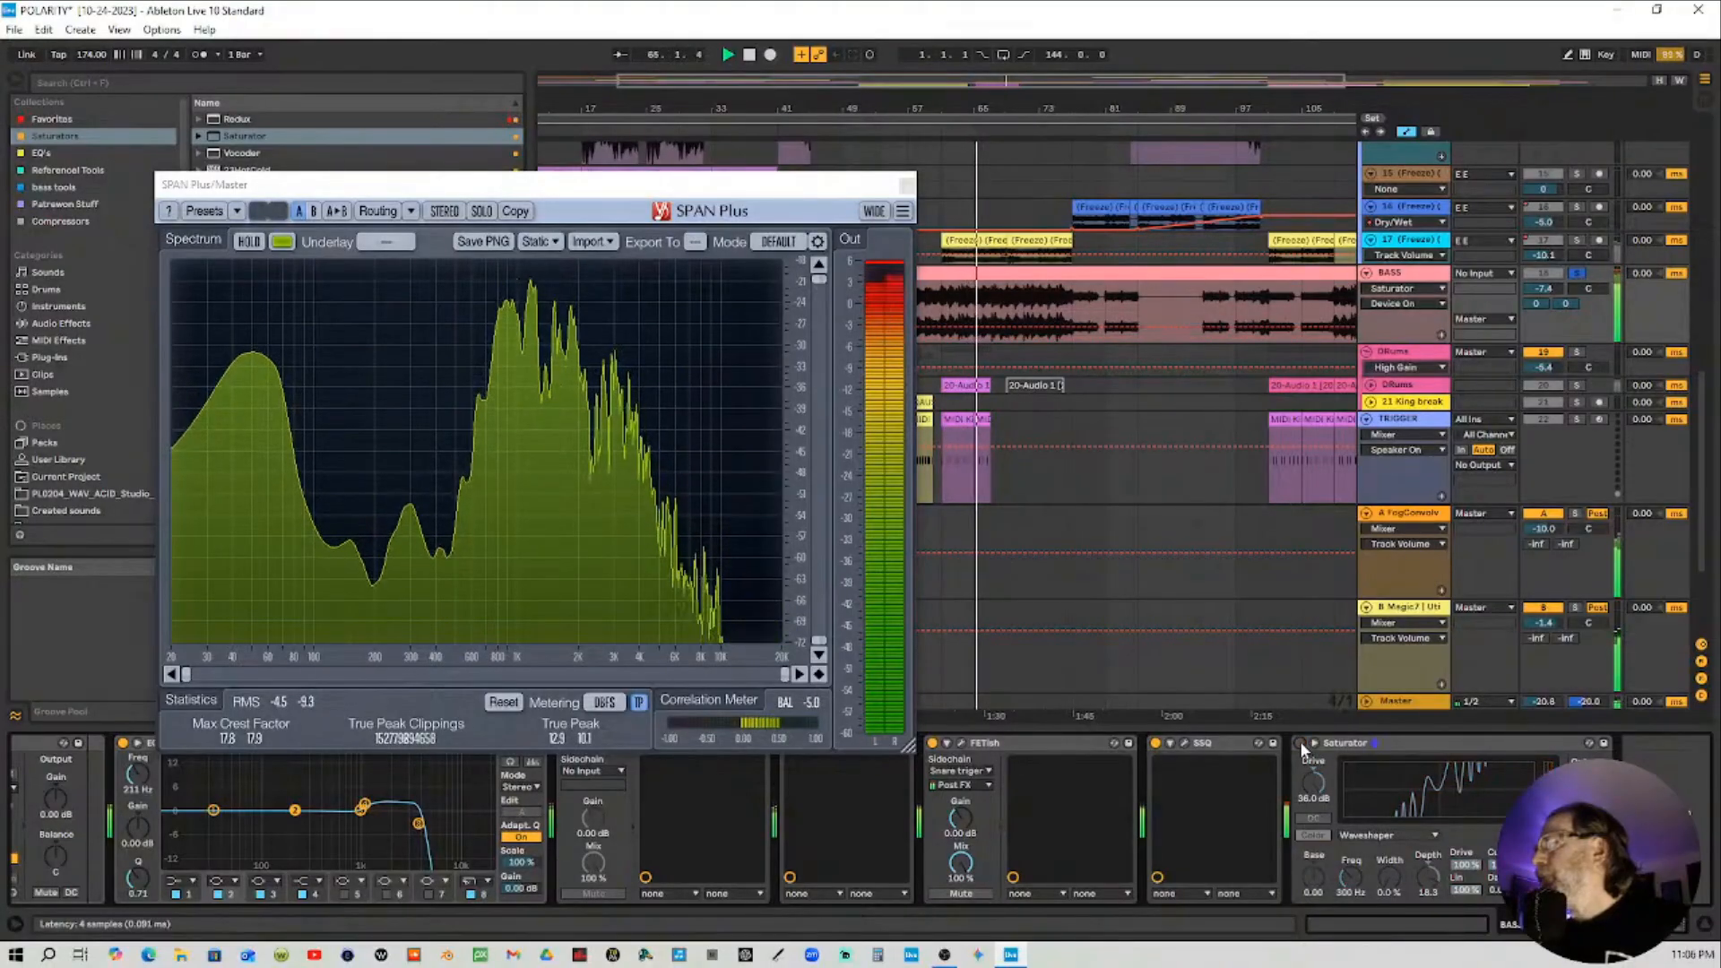
{"action": "left_click", "coordinate": [1301, 743]}
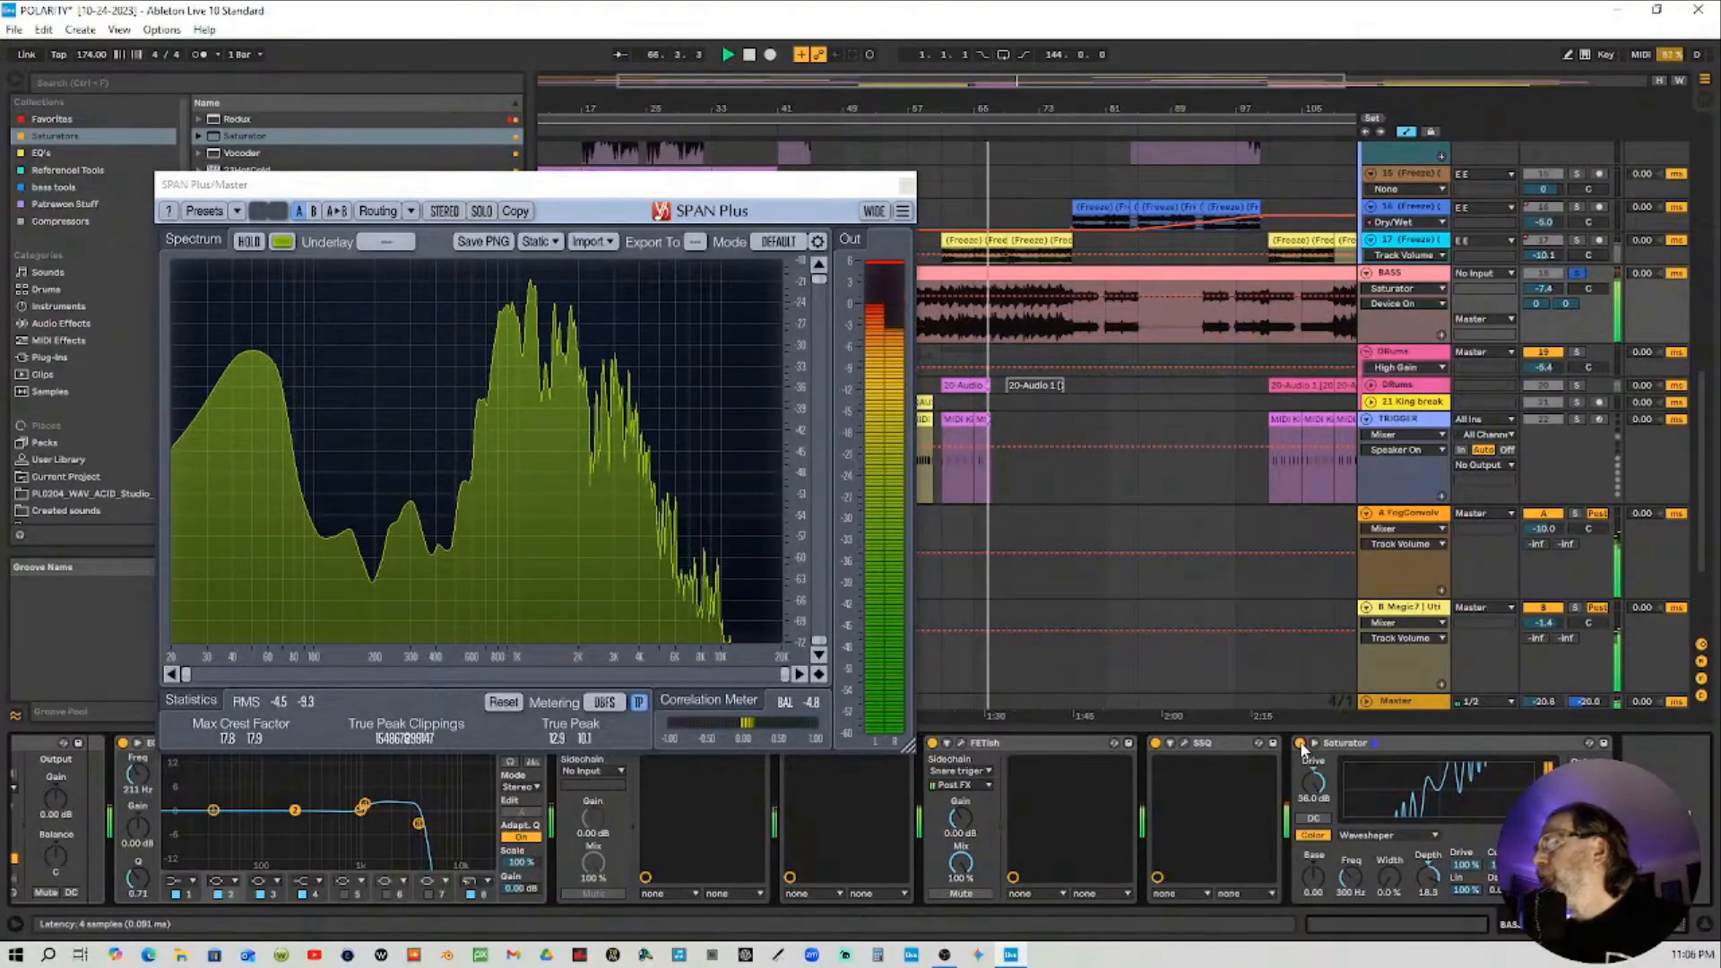
{"action": "left_click", "coordinate": [1589, 877]}
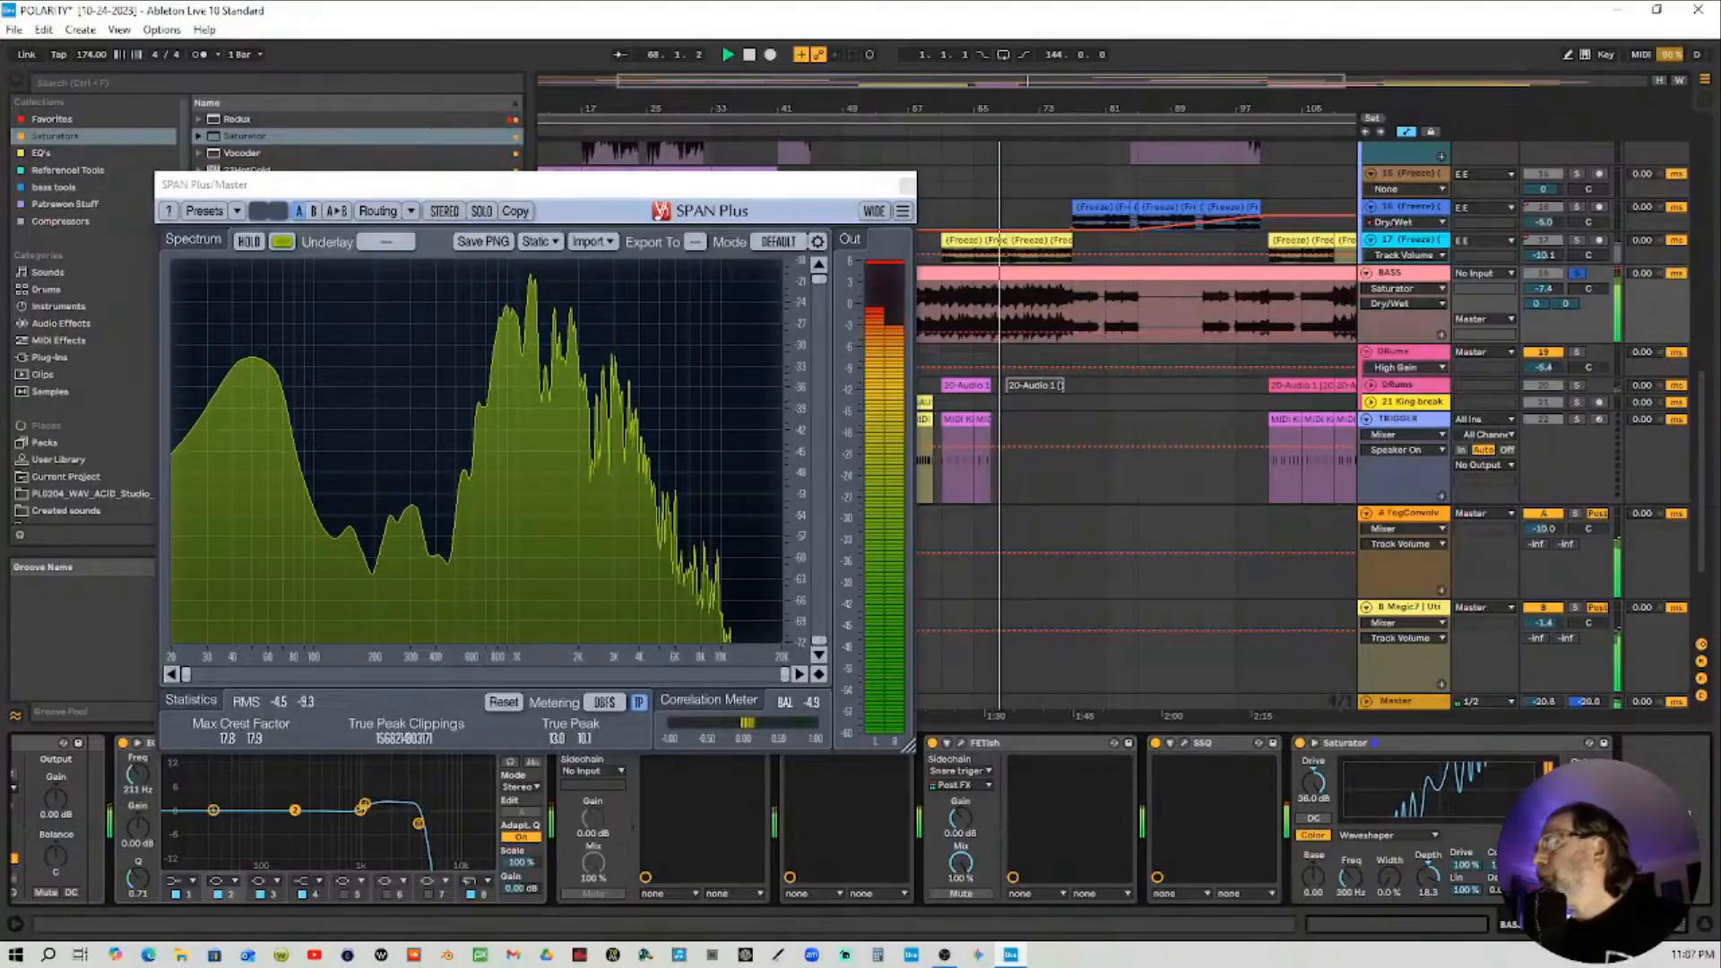
Toggle the BASS track's Saturator off and on to compare its sound, then stop playback
{"action": "left_click", "coordinate": [1302, 744]}
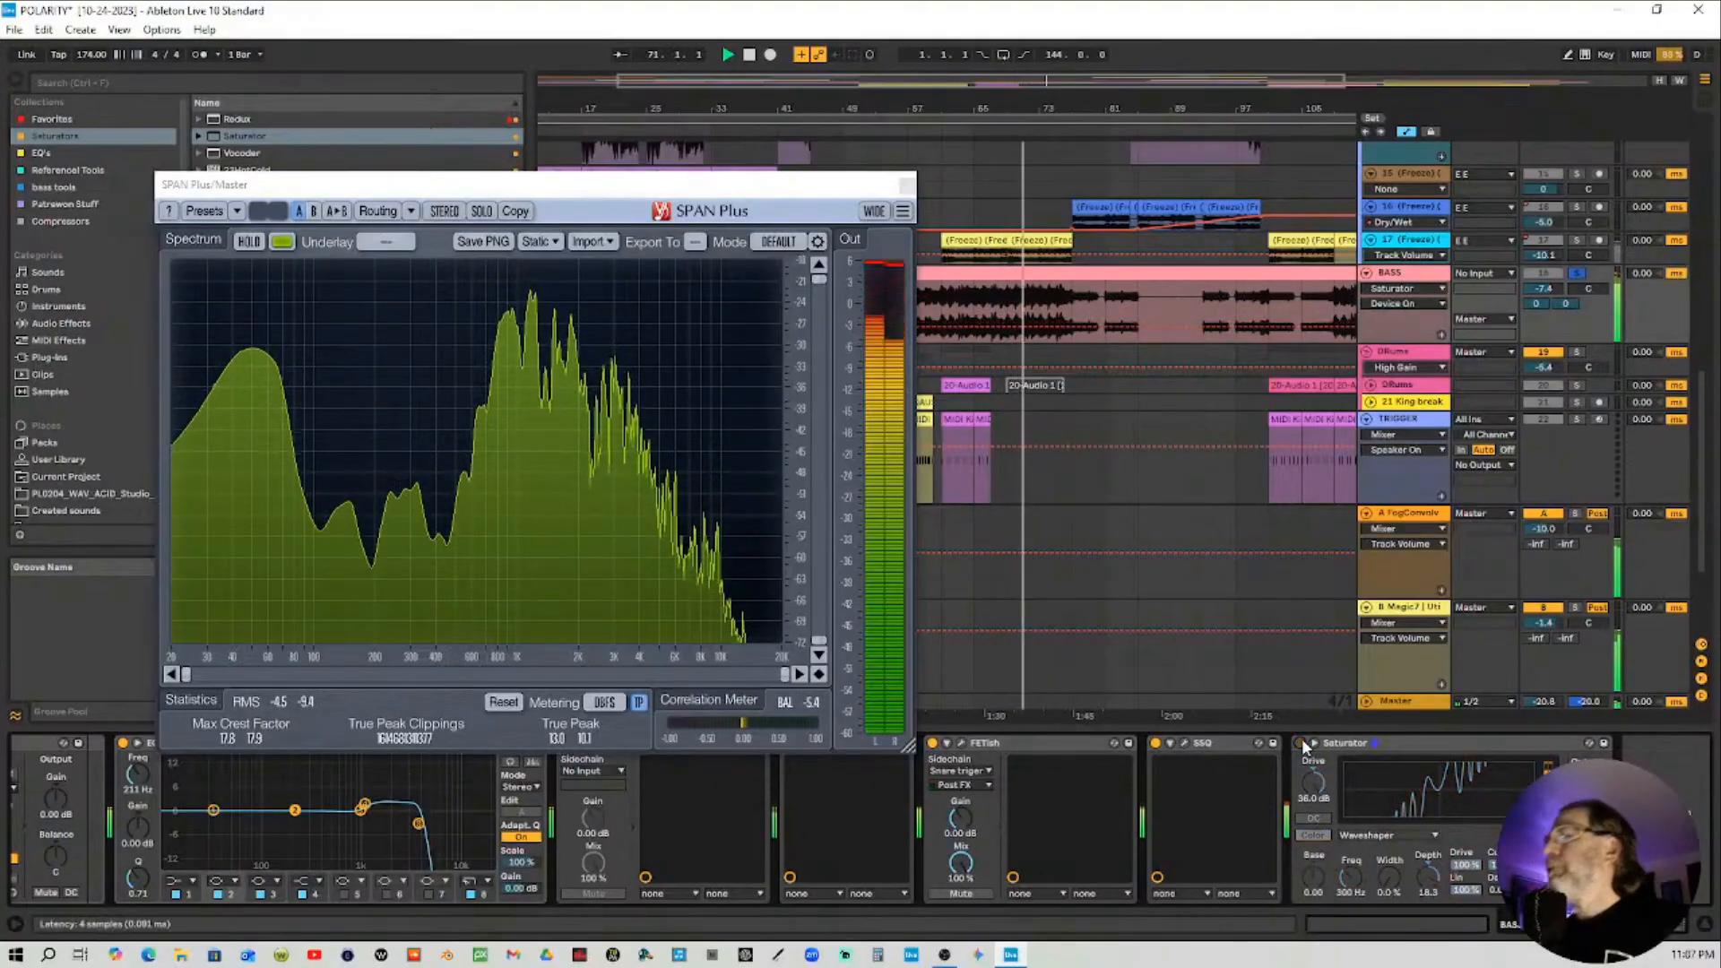
{"action": "left_click", "coordinate": [1301, 744]}
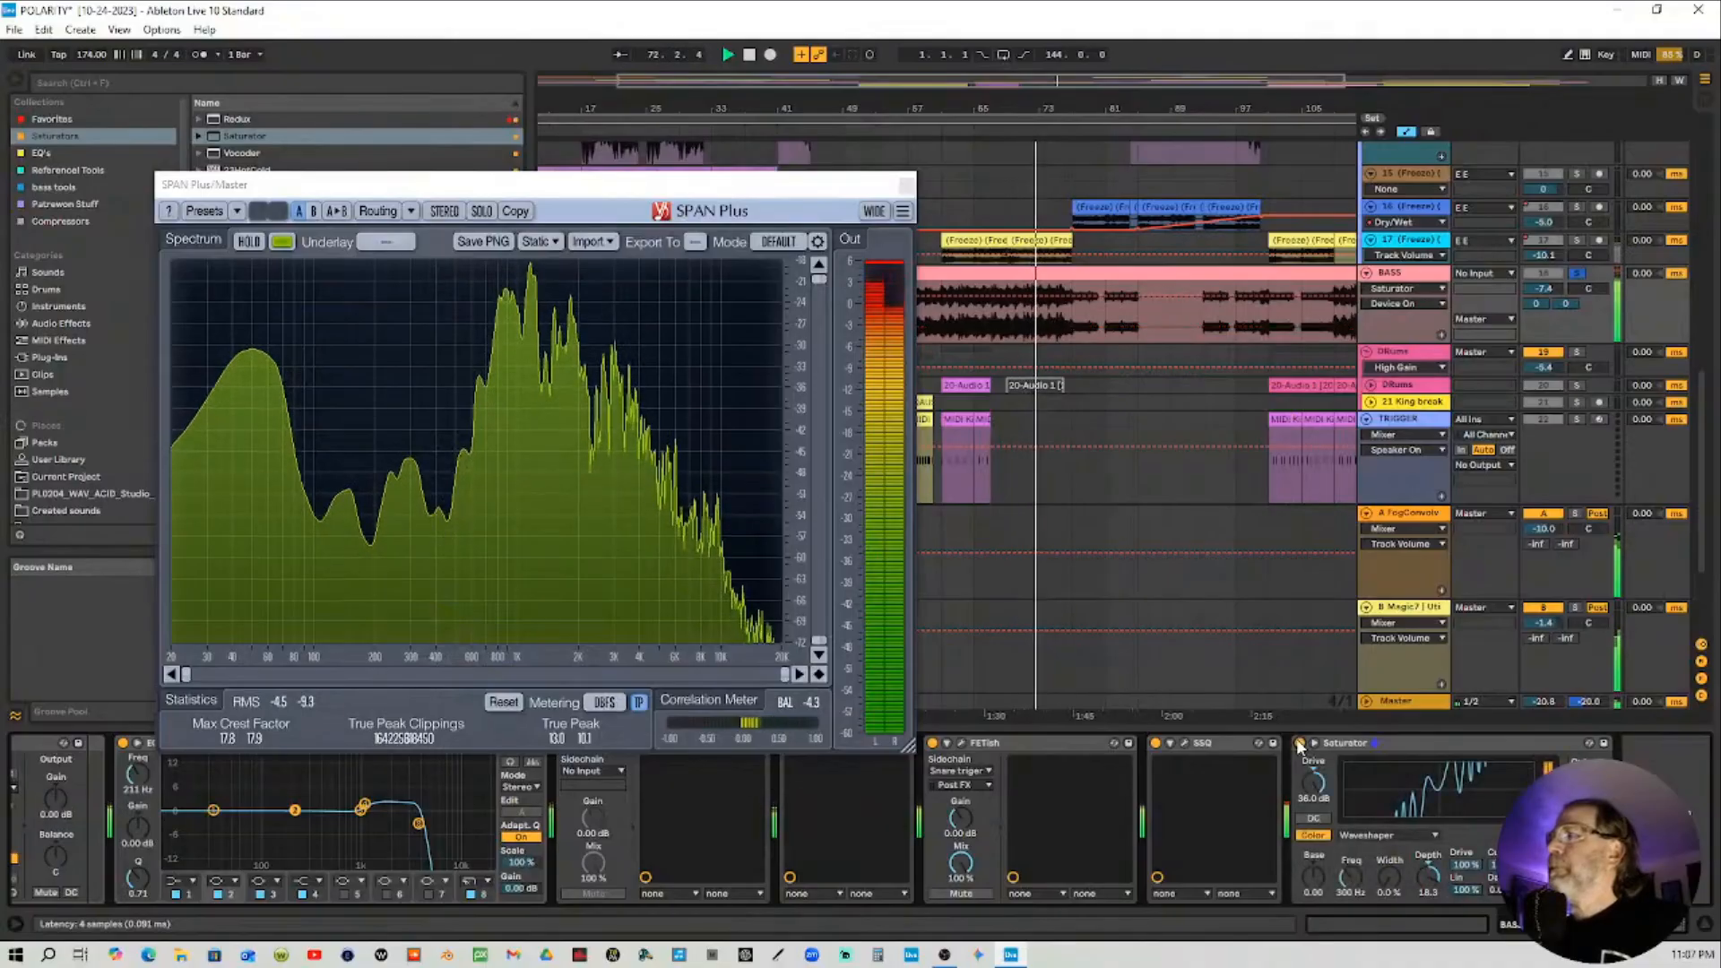
{"action": "left_click", "coordinate": [1301, 745]}
{"action": "key", "text": "space"}
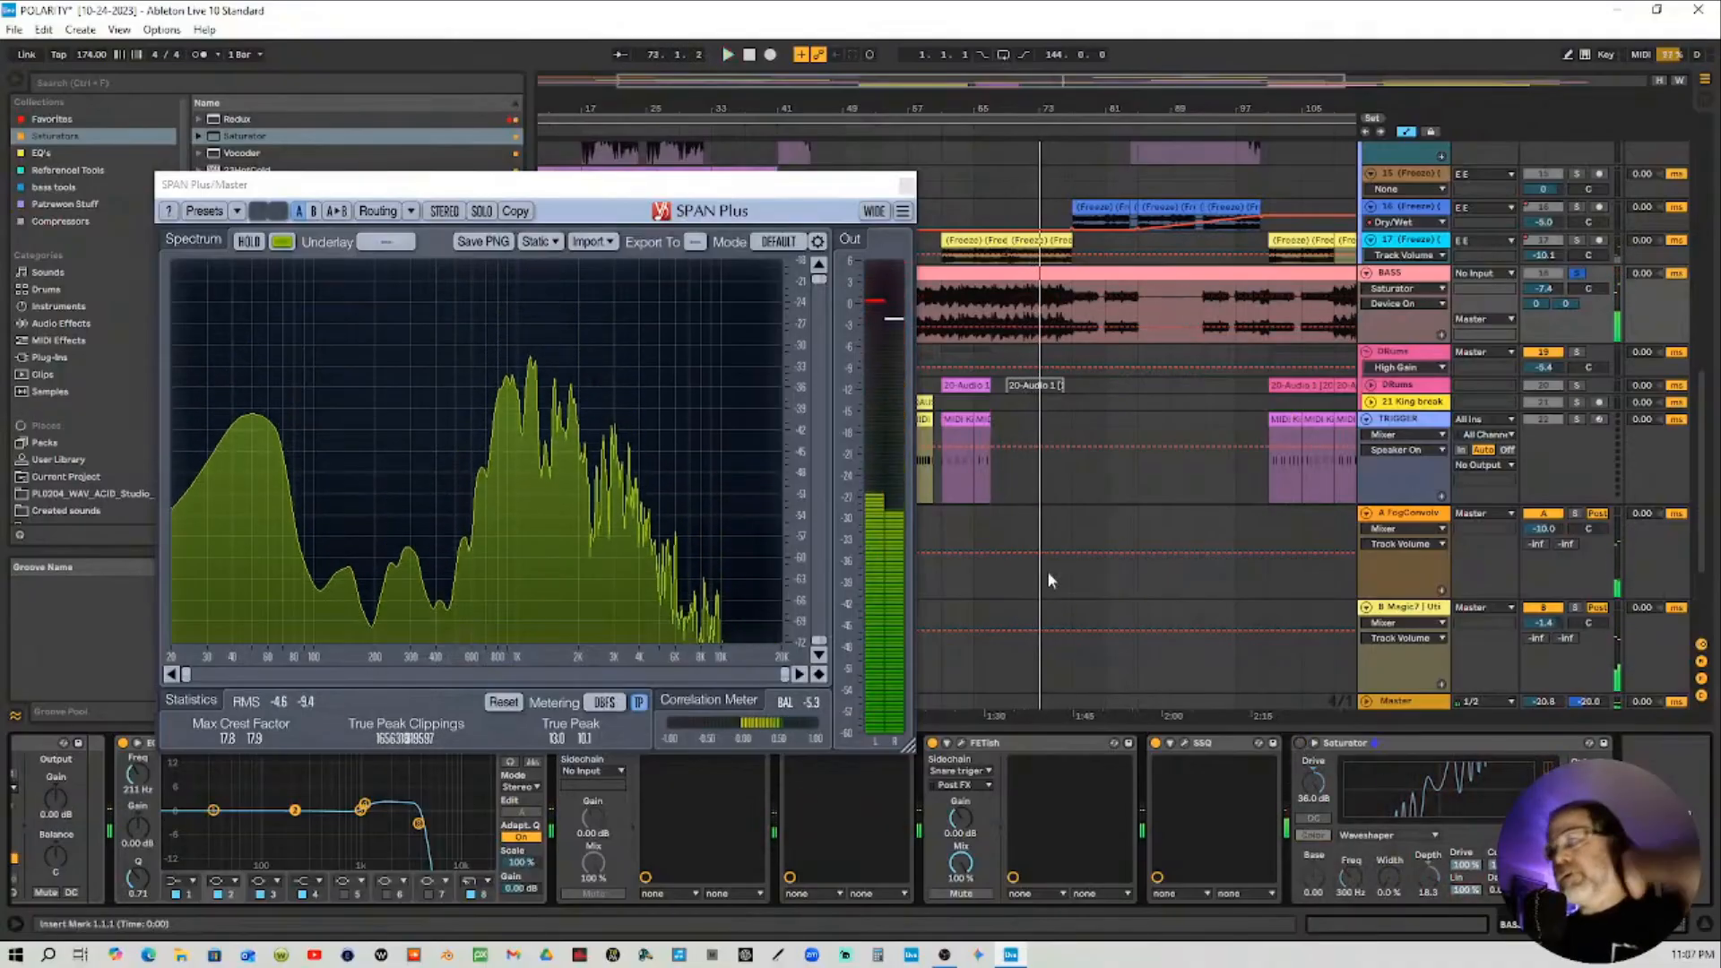
Open the Master track's device chain, scroll through its devices and restart playback from the arrangement
{"action": "left_click", "coordinate": [1399, 701]}
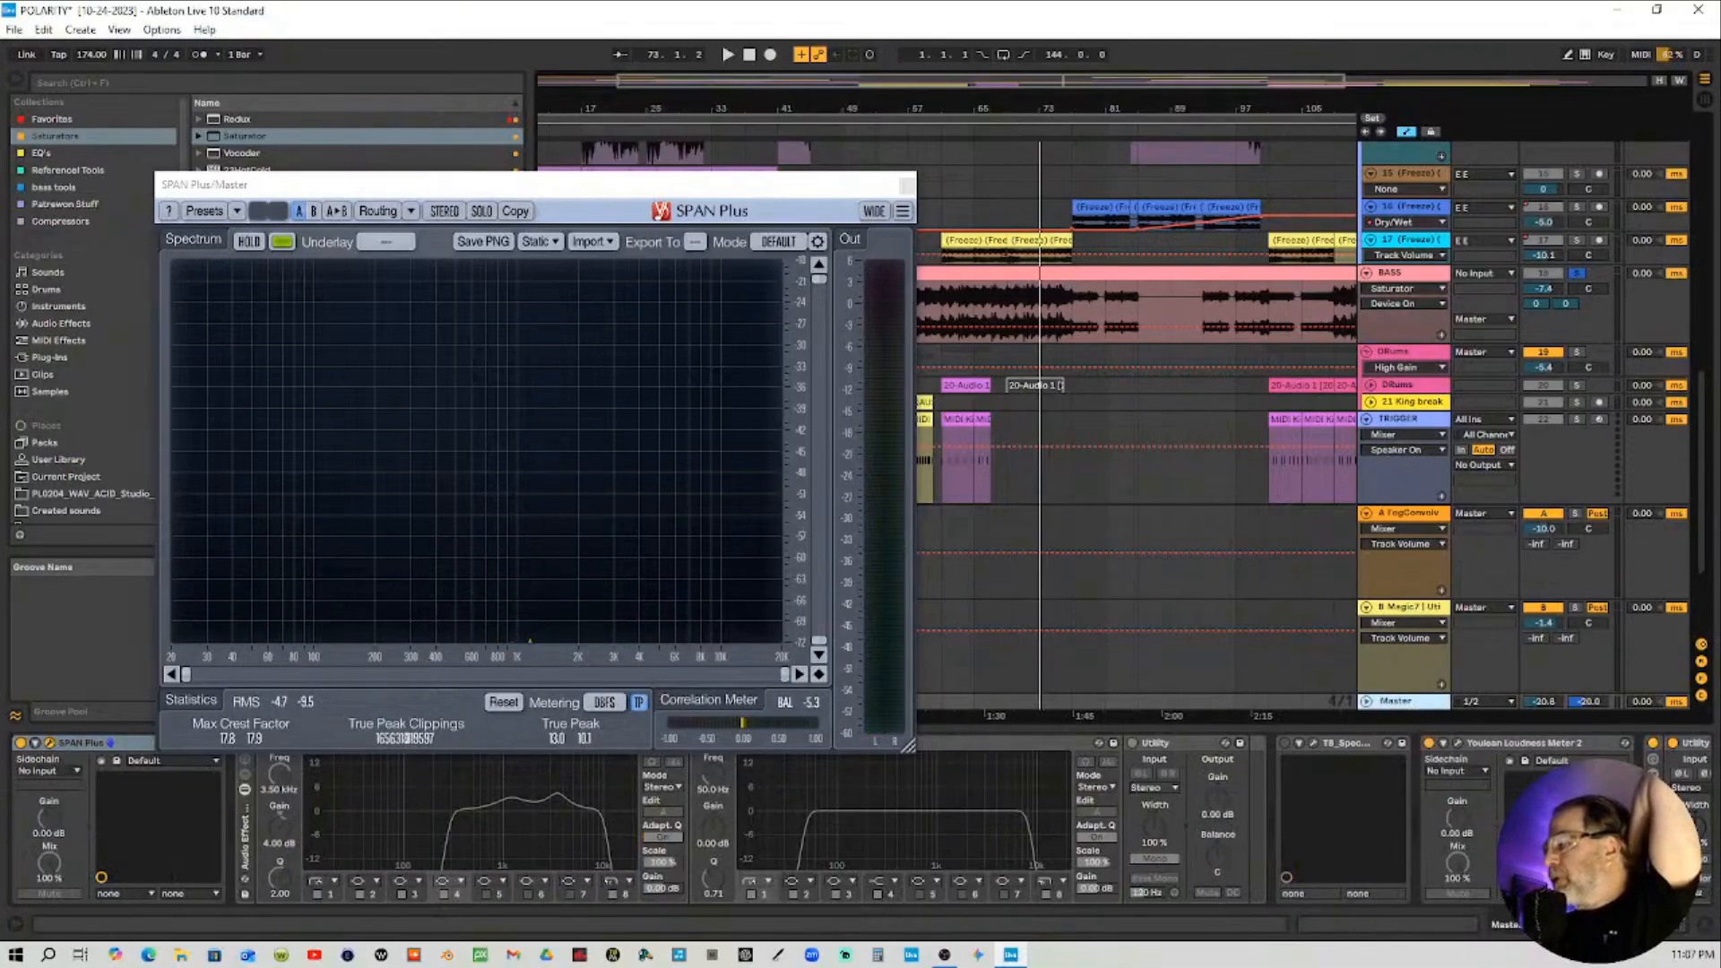
{"action": "left_click_drag", "start_coordinate": [1556, 926], "coordinate": [1472, 943]}
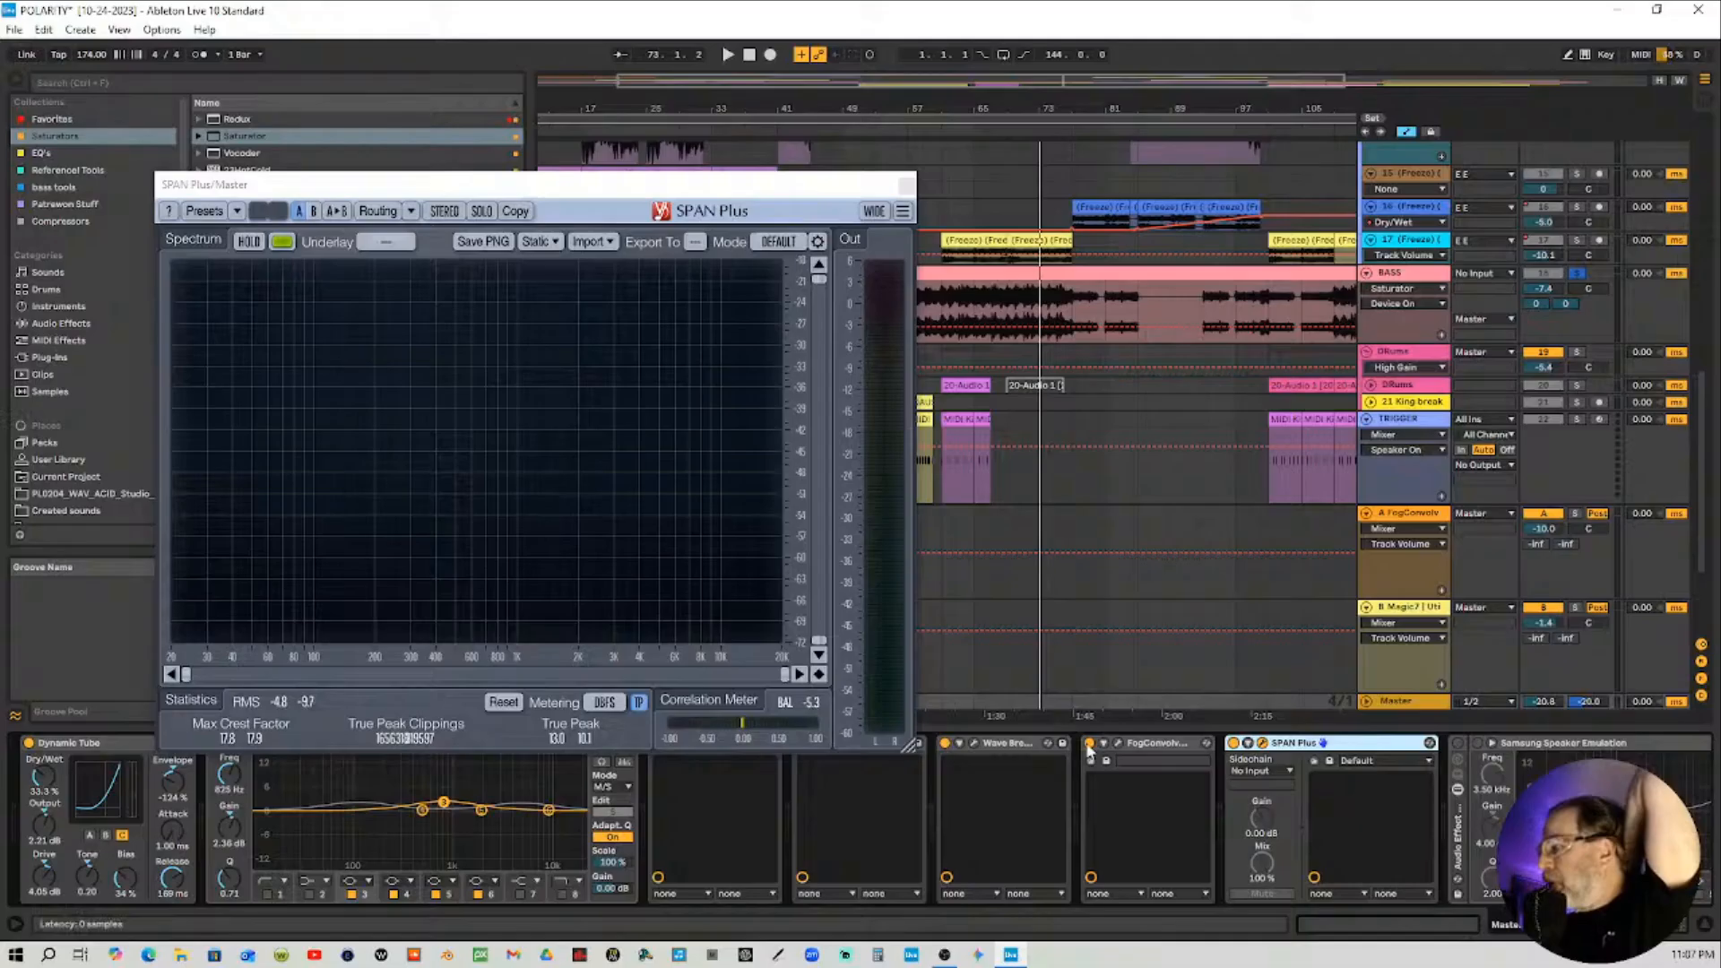
{"action": "left_click", "coordinate": [855, 132]}
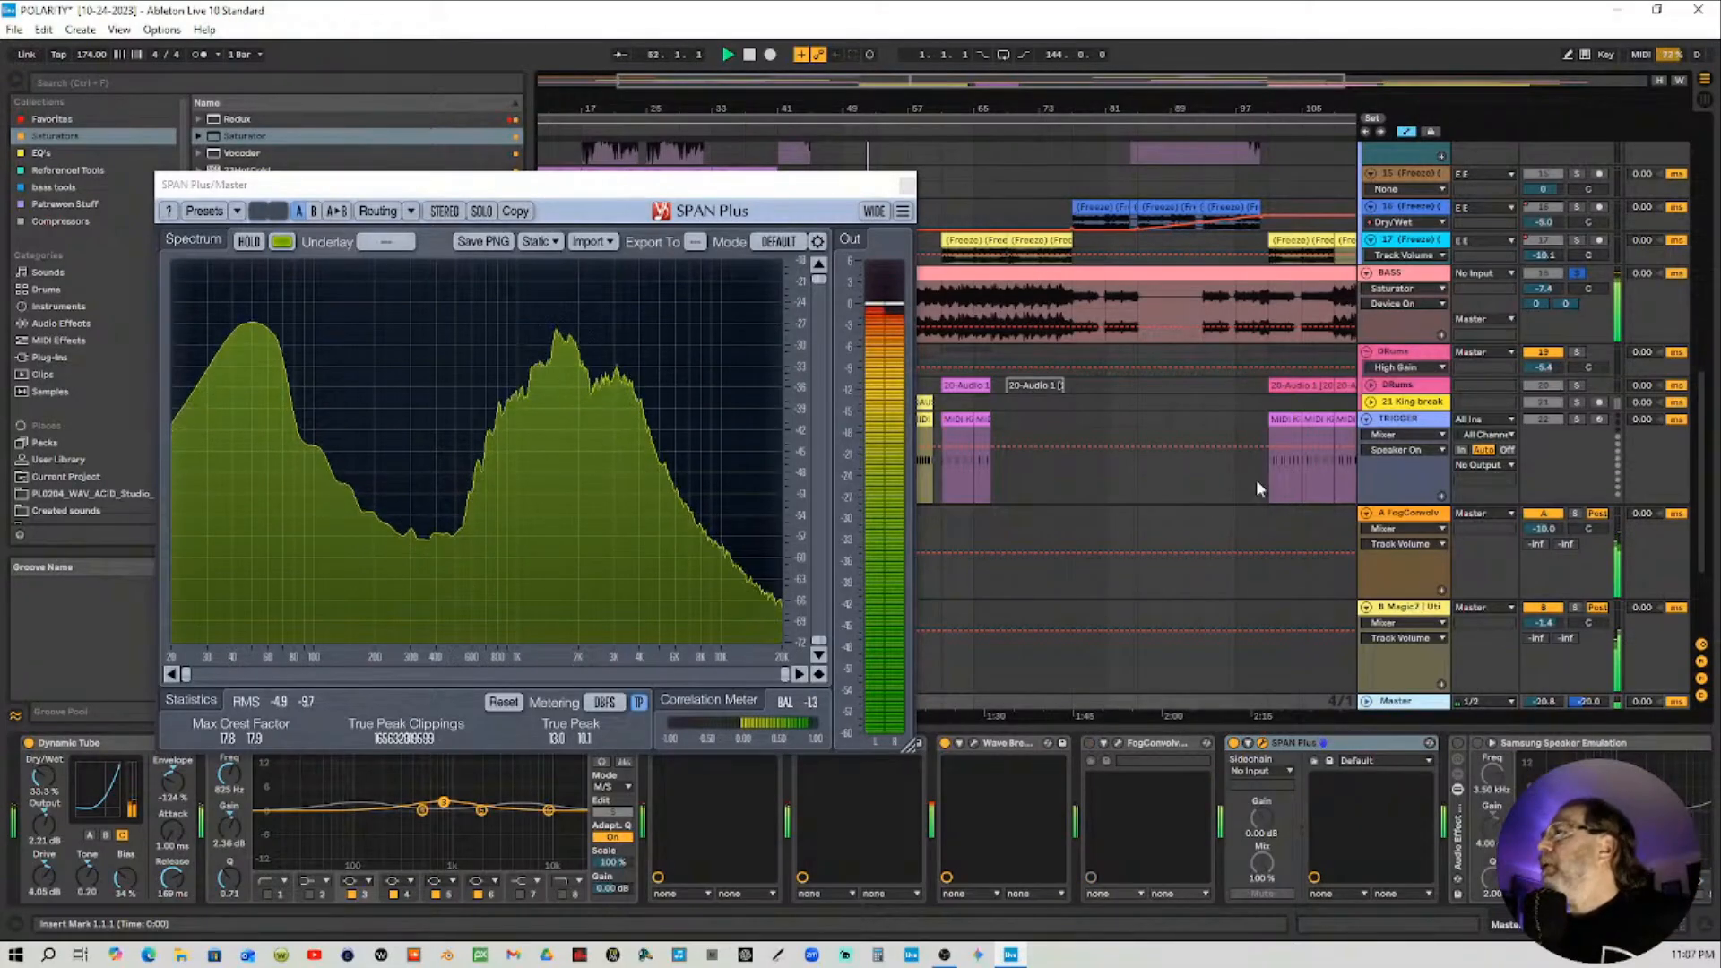
Return to the BASS track, A/B the Saturator bypassed and enabled, and stop playback
{"action": "left_click", "coordinate": [1402, 275]}
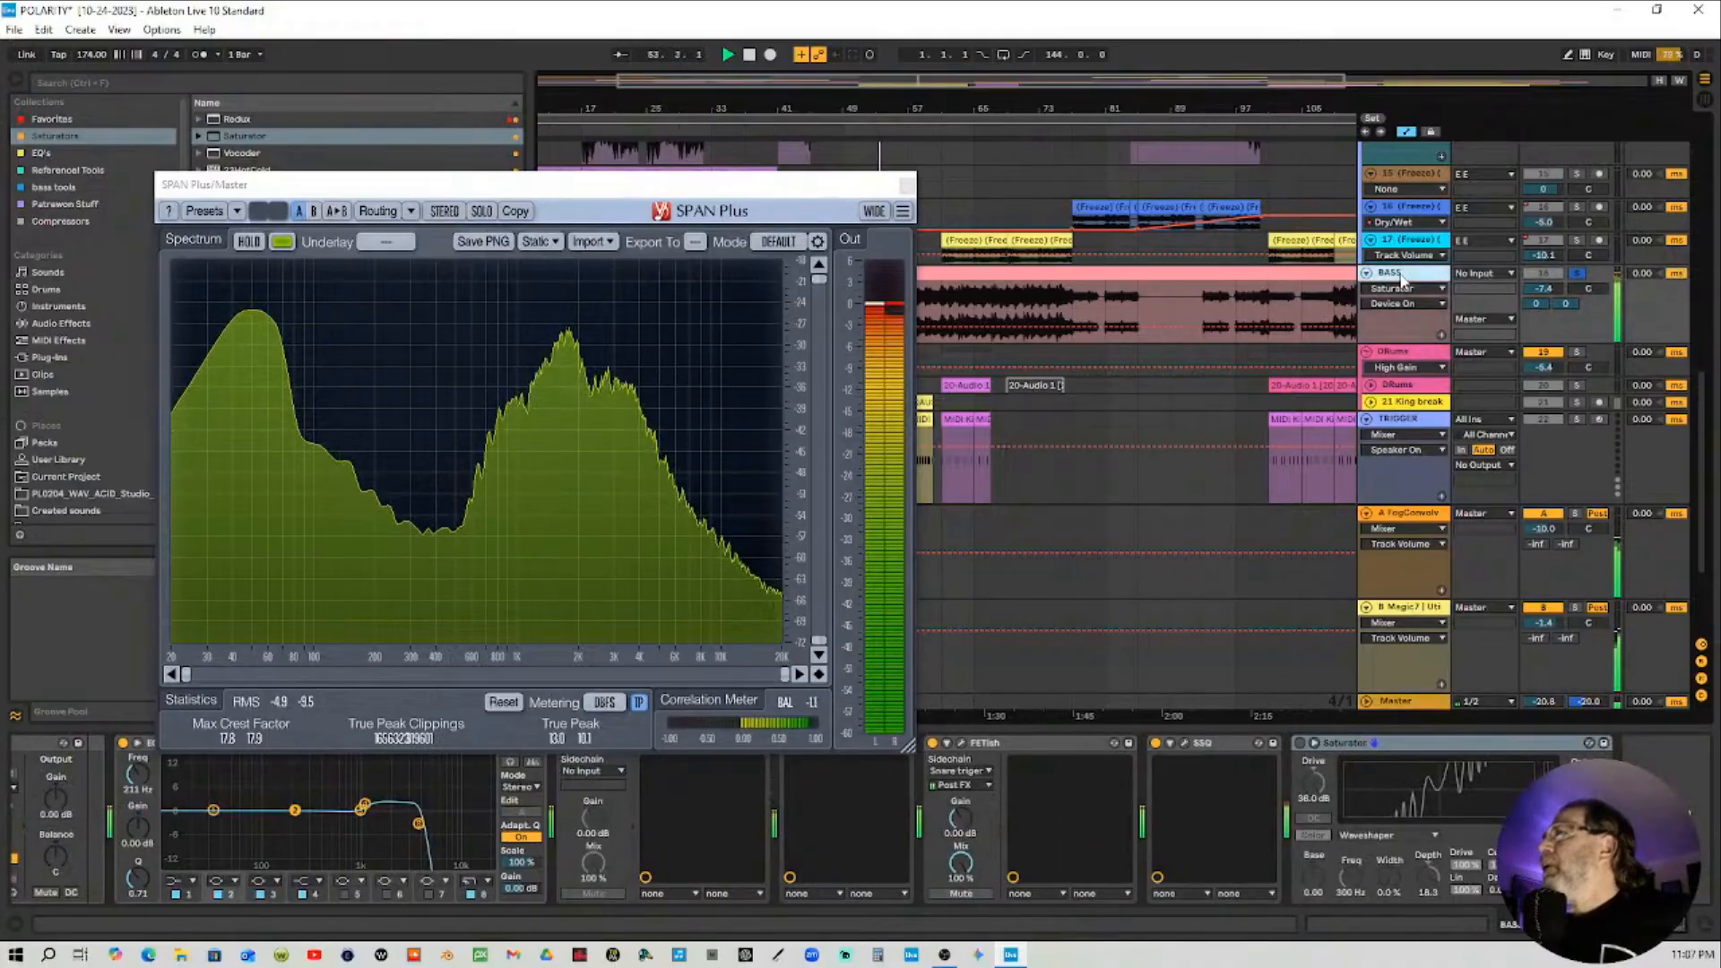
{"action": "left_click", "coordinate": [1300, 744]}
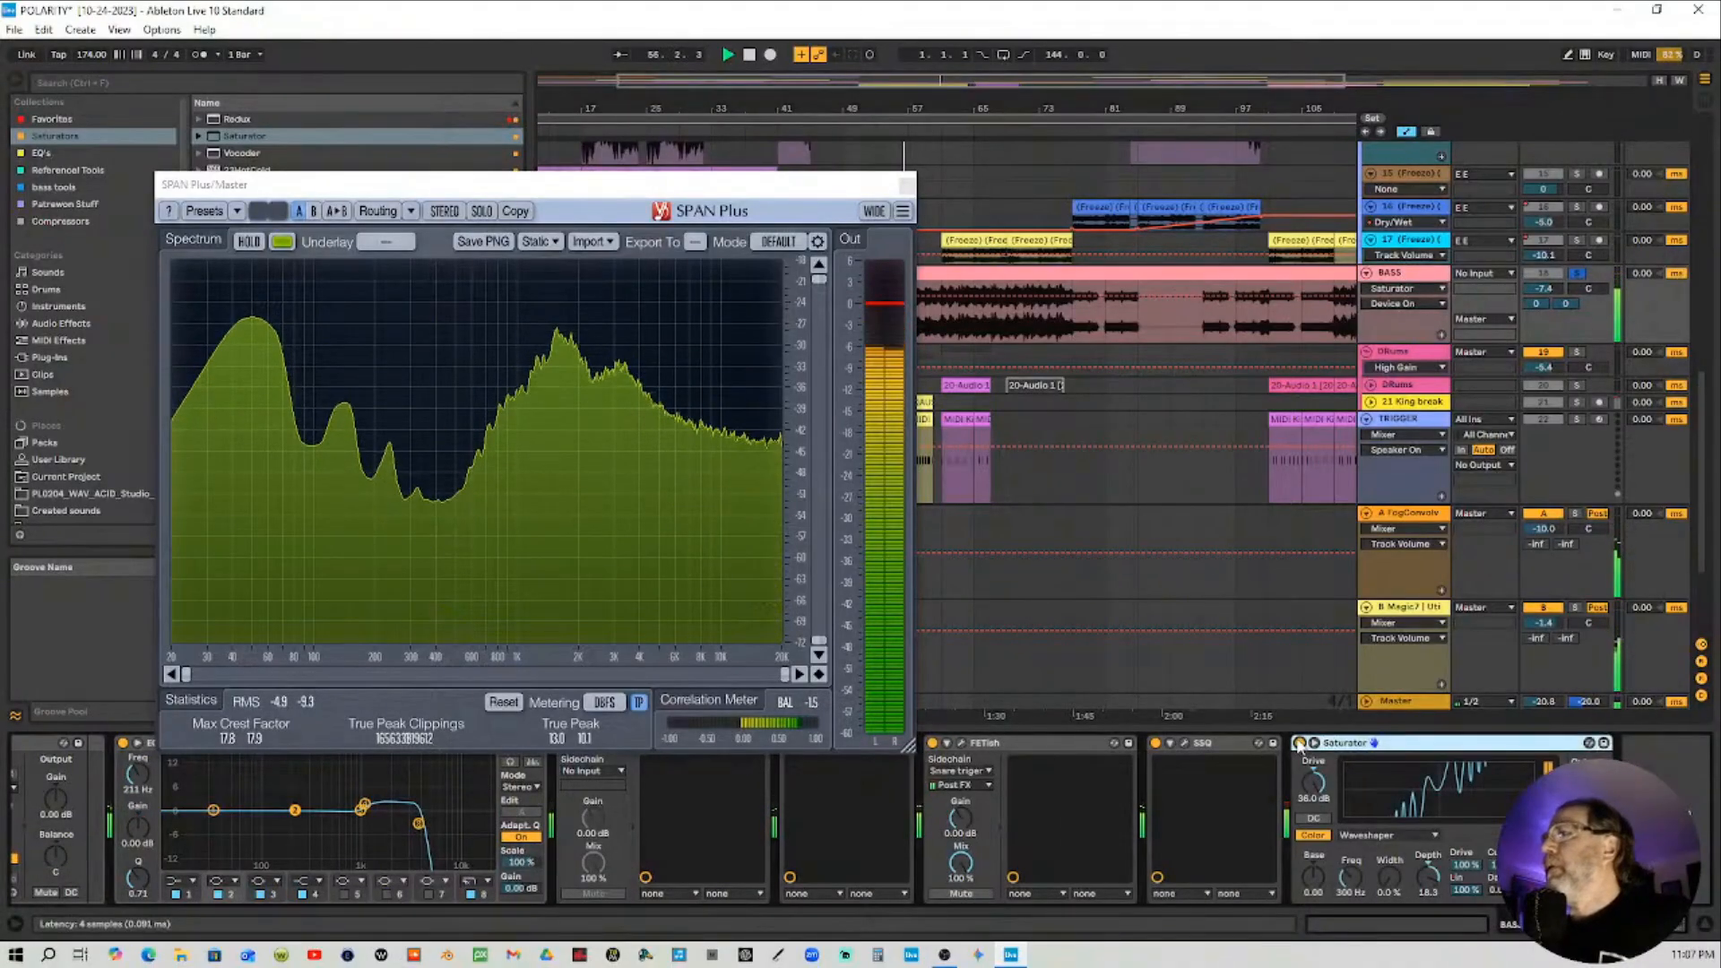
{"action": "left_click", "coordinate": [1300, 743]}
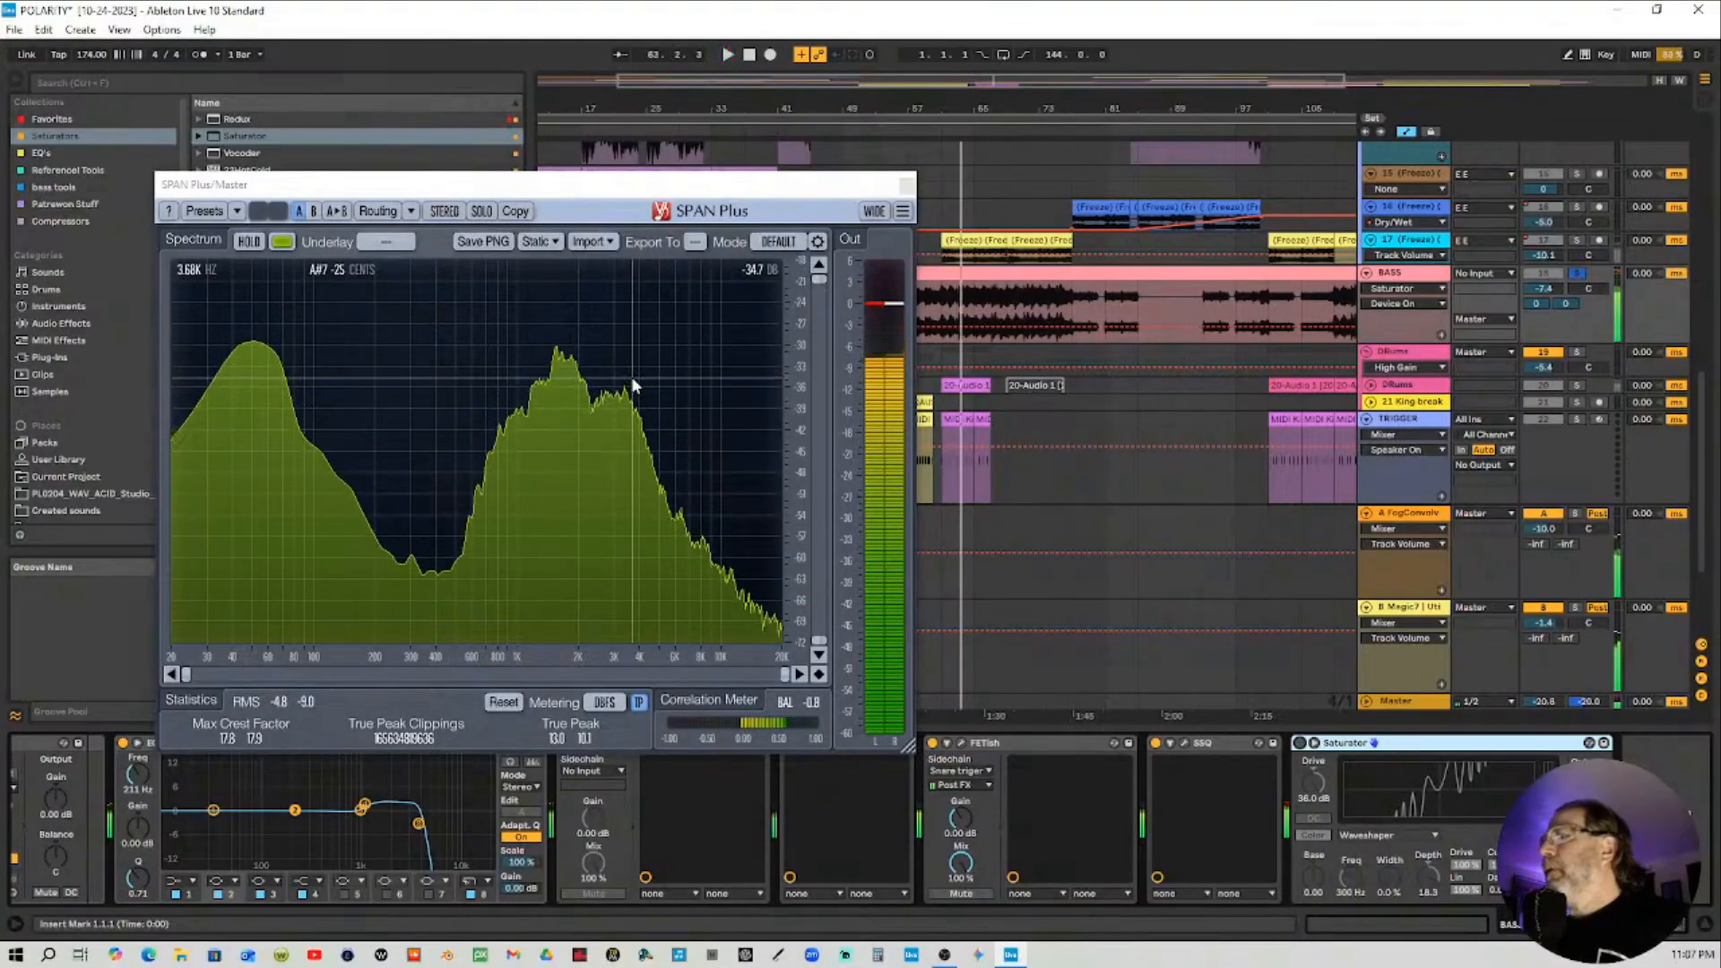
{"action": "key", "text": "space"}
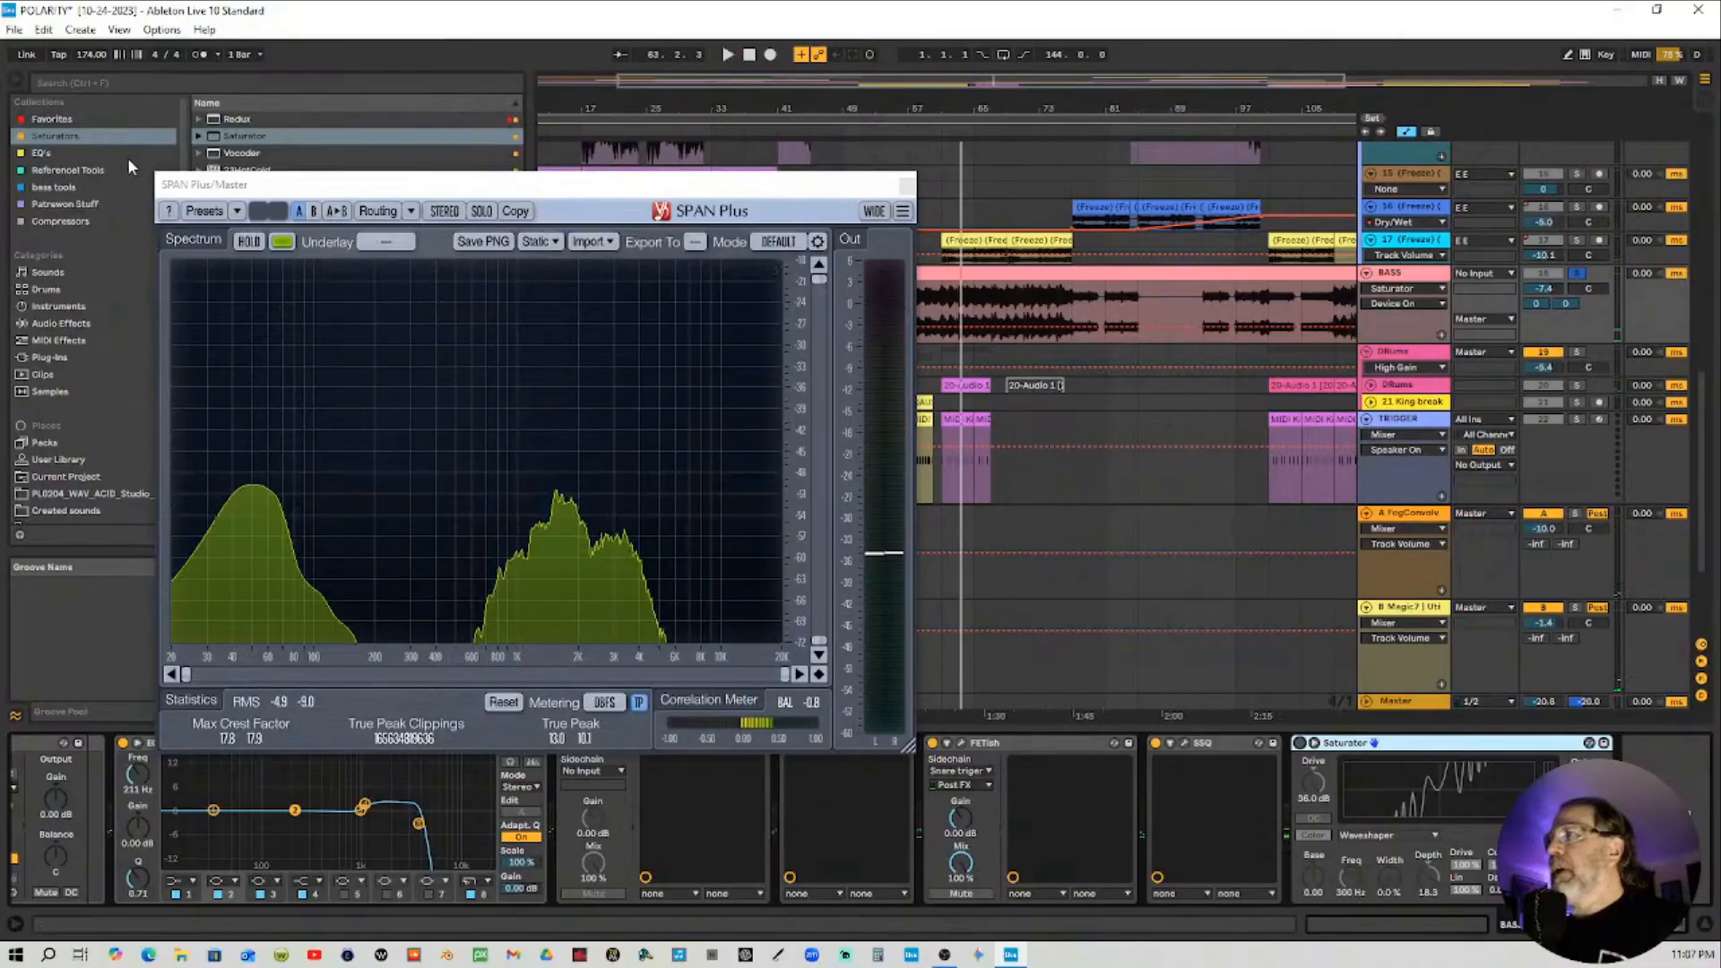
Load EQ Eight from the EQ's collection onto the BASS track after the Saturator
{"action": "left_click", "coordinate": [125, 153]}
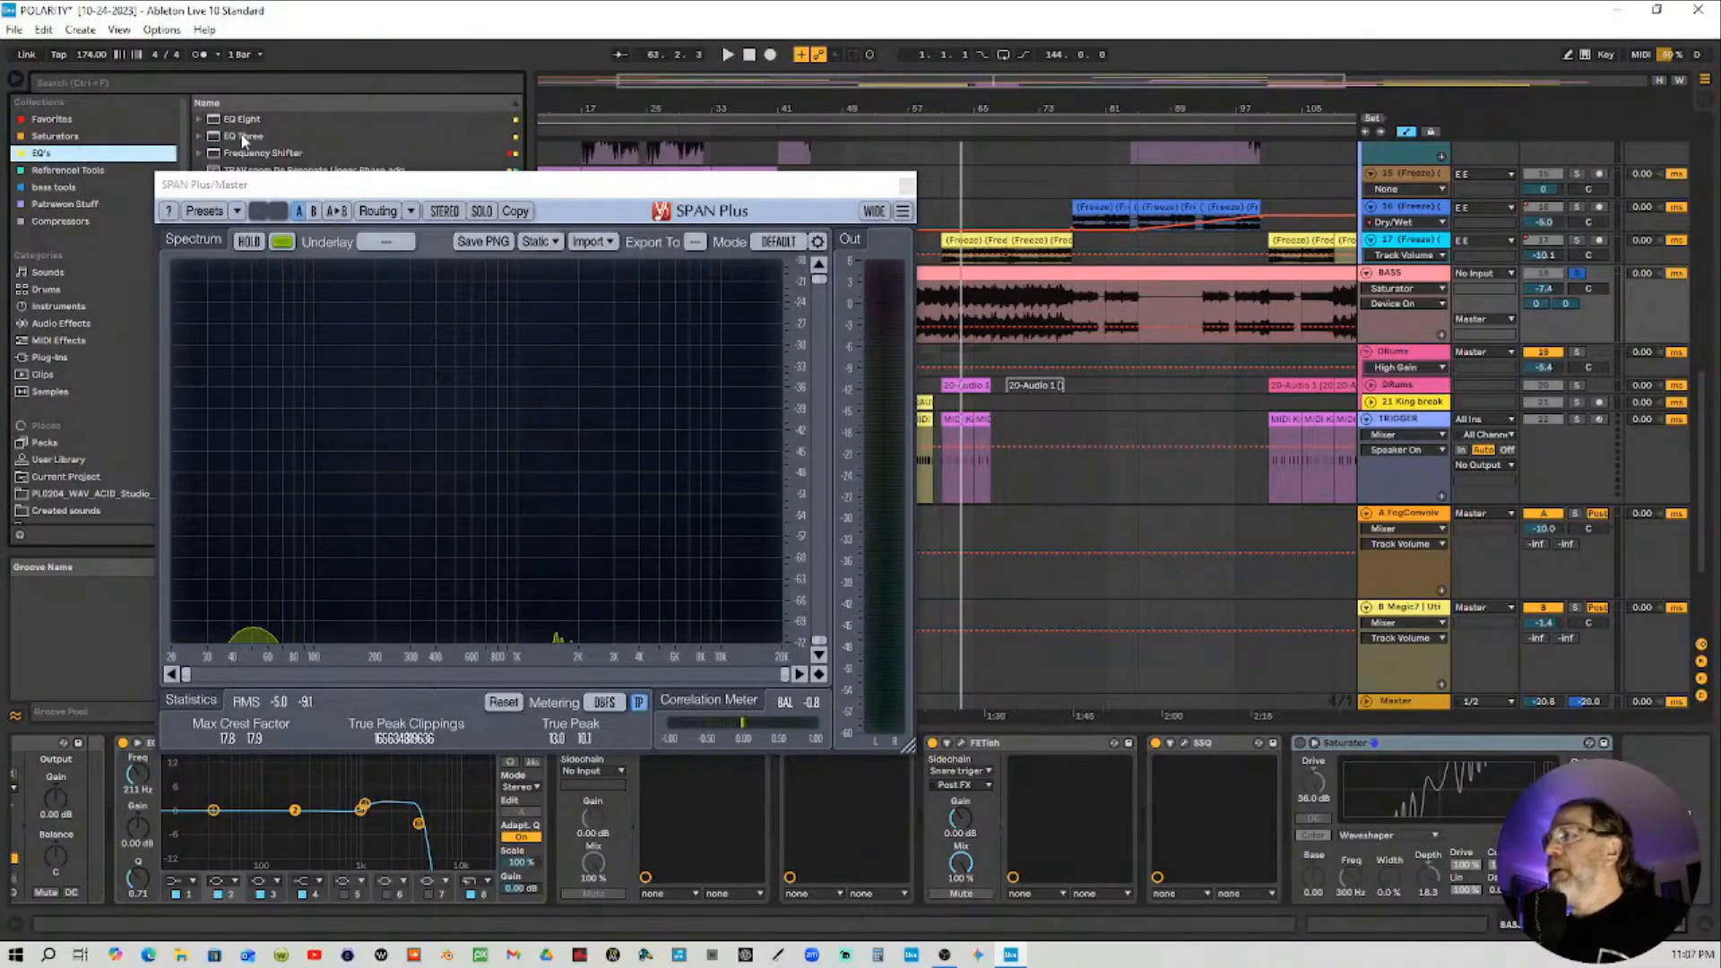
{"action": "left_click", "coordinate": [244, 121]}
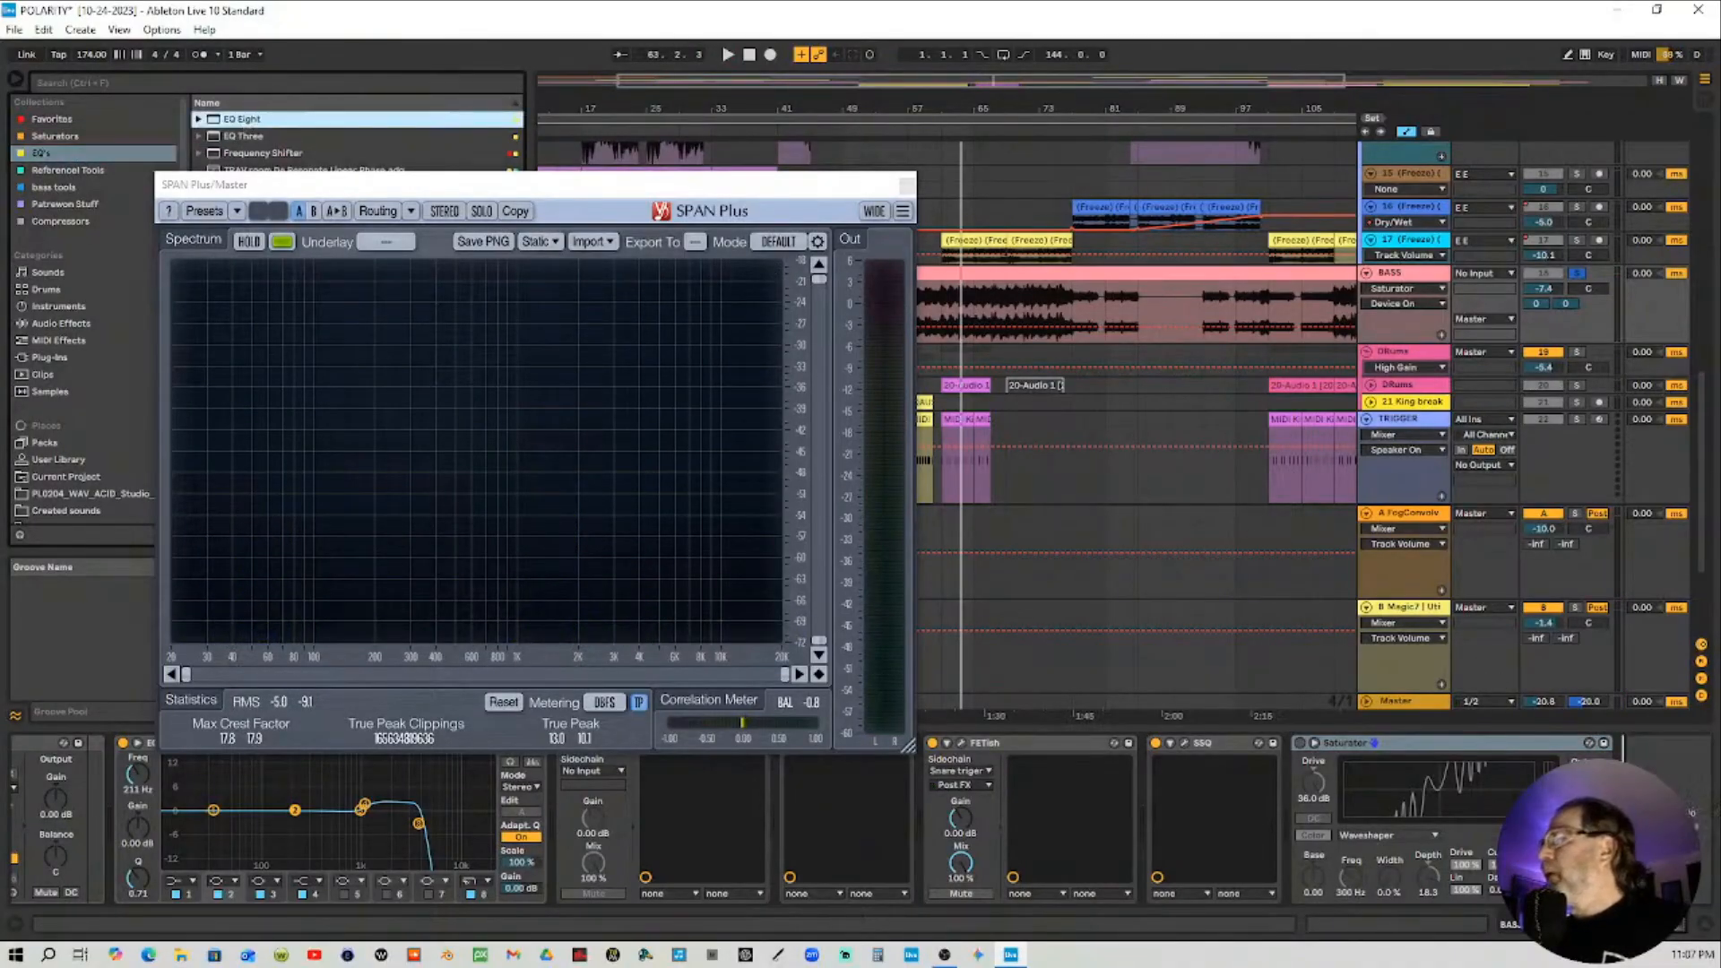
{"action": "key", "text": "Return"}
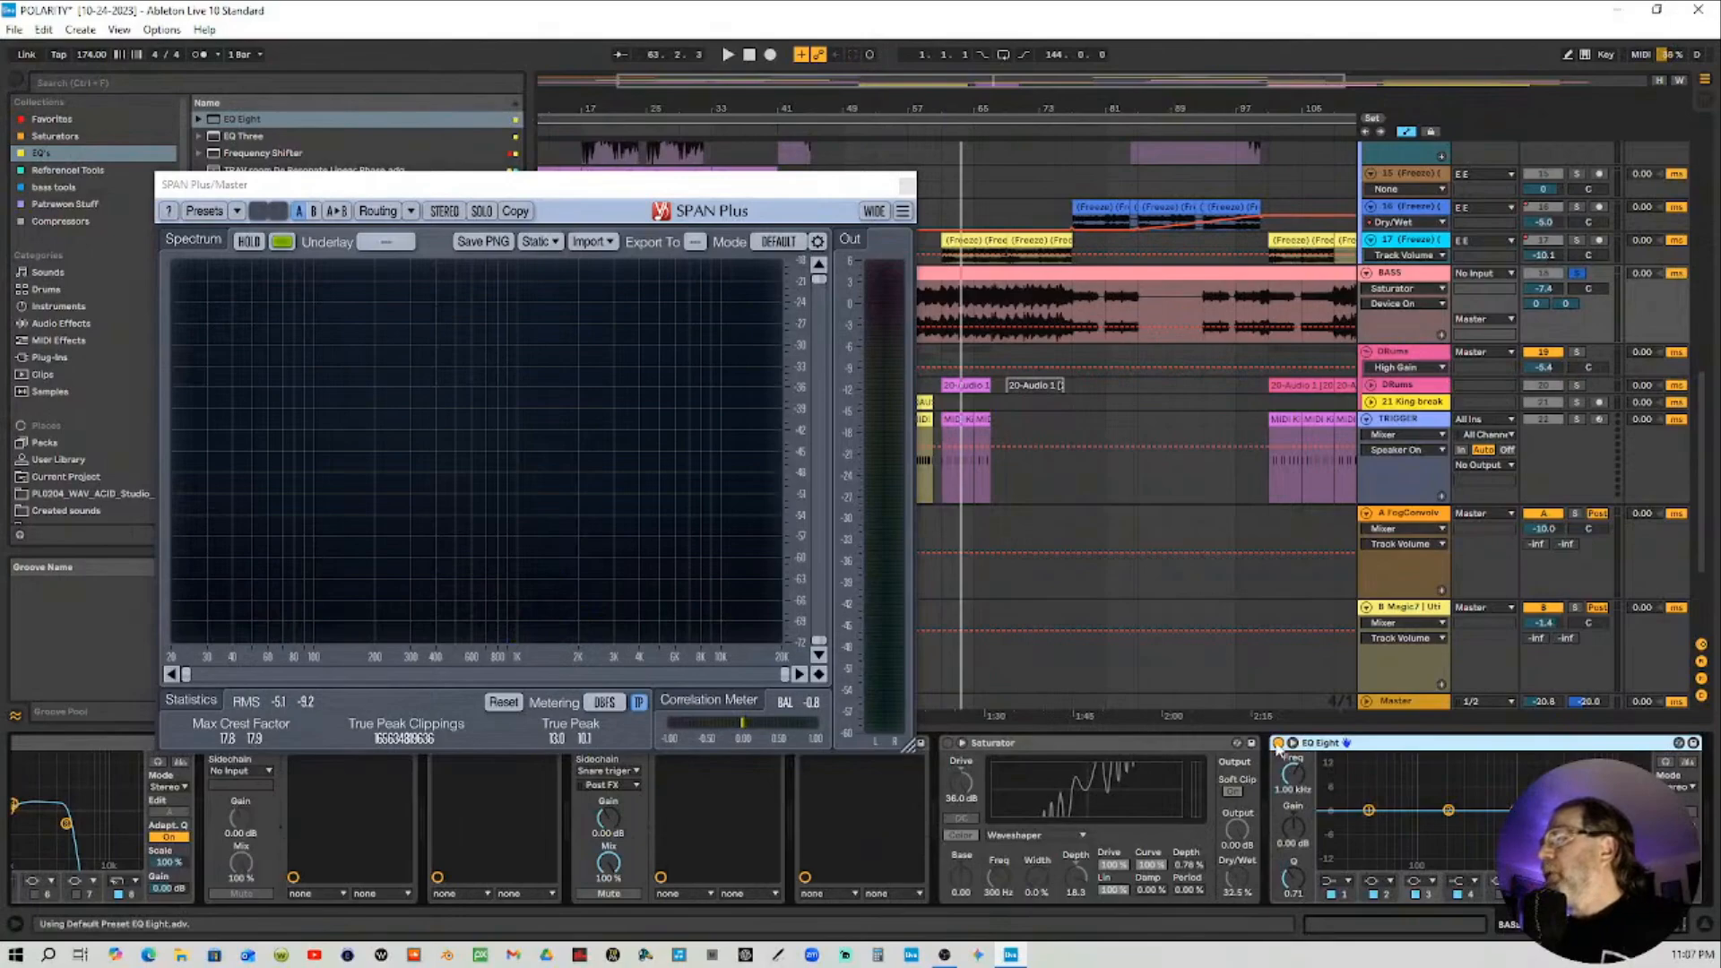
Group the Saturator and EQ Eight into an Audio Effect Rack and select the EQ's eighth band
{"action": "left_click", "coordinate": [1151, 749]}
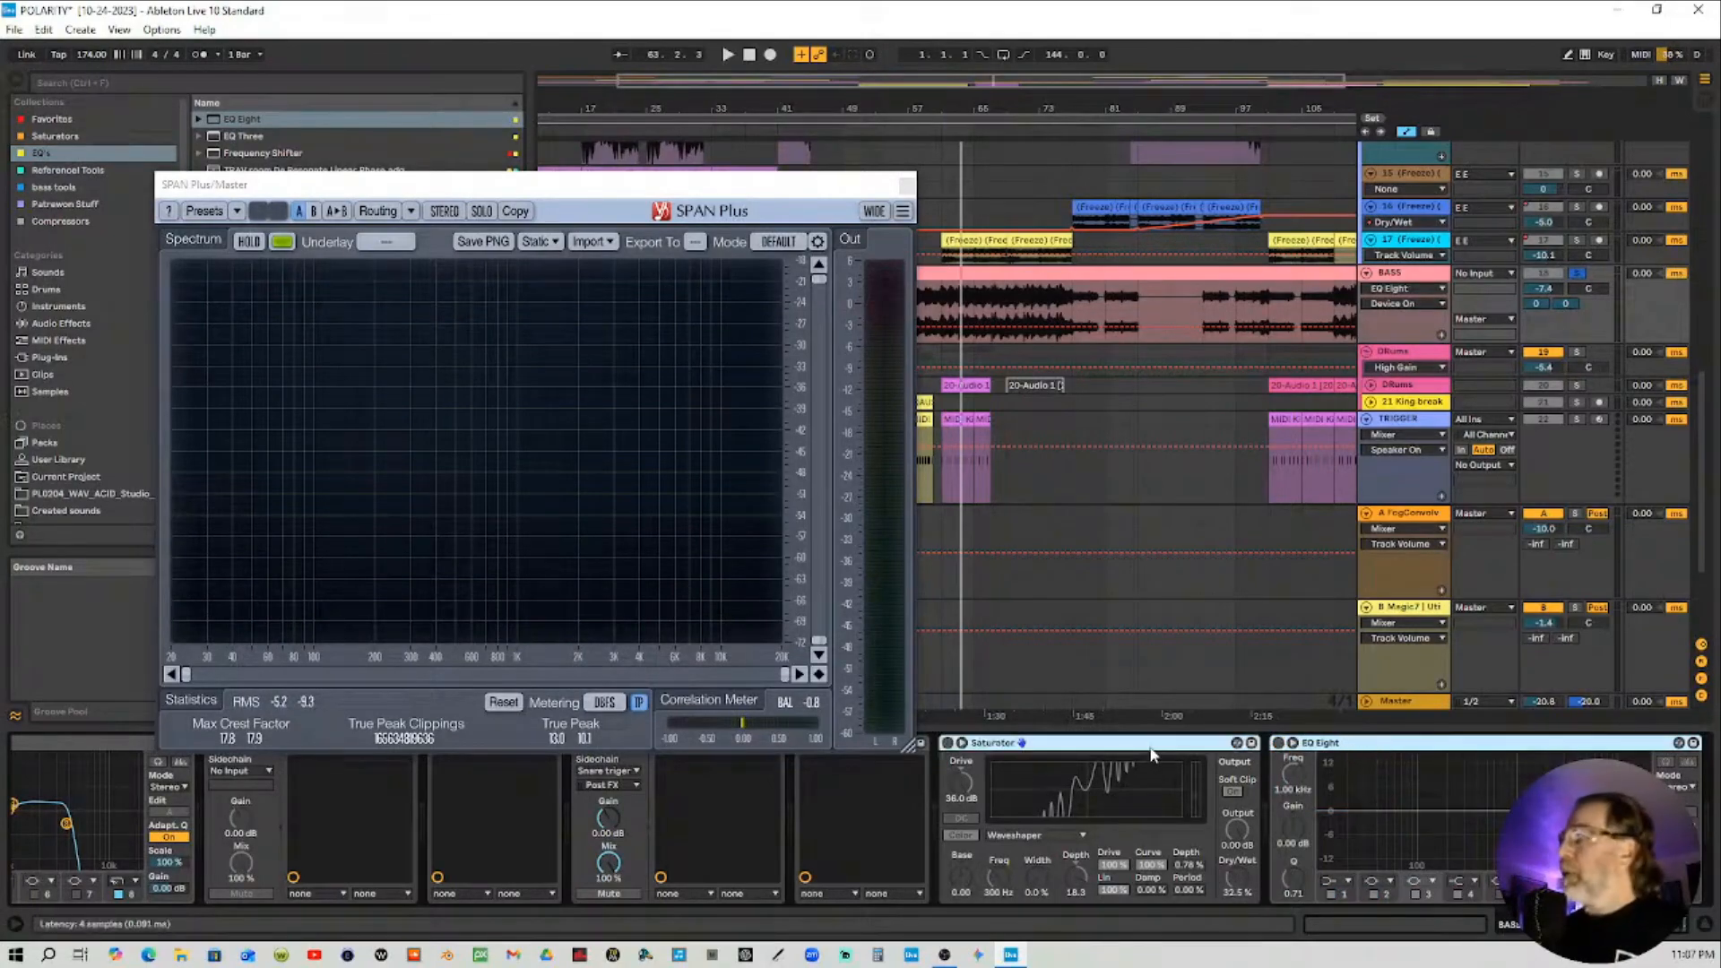
{"action": "key", "text": "ctrl+g"}
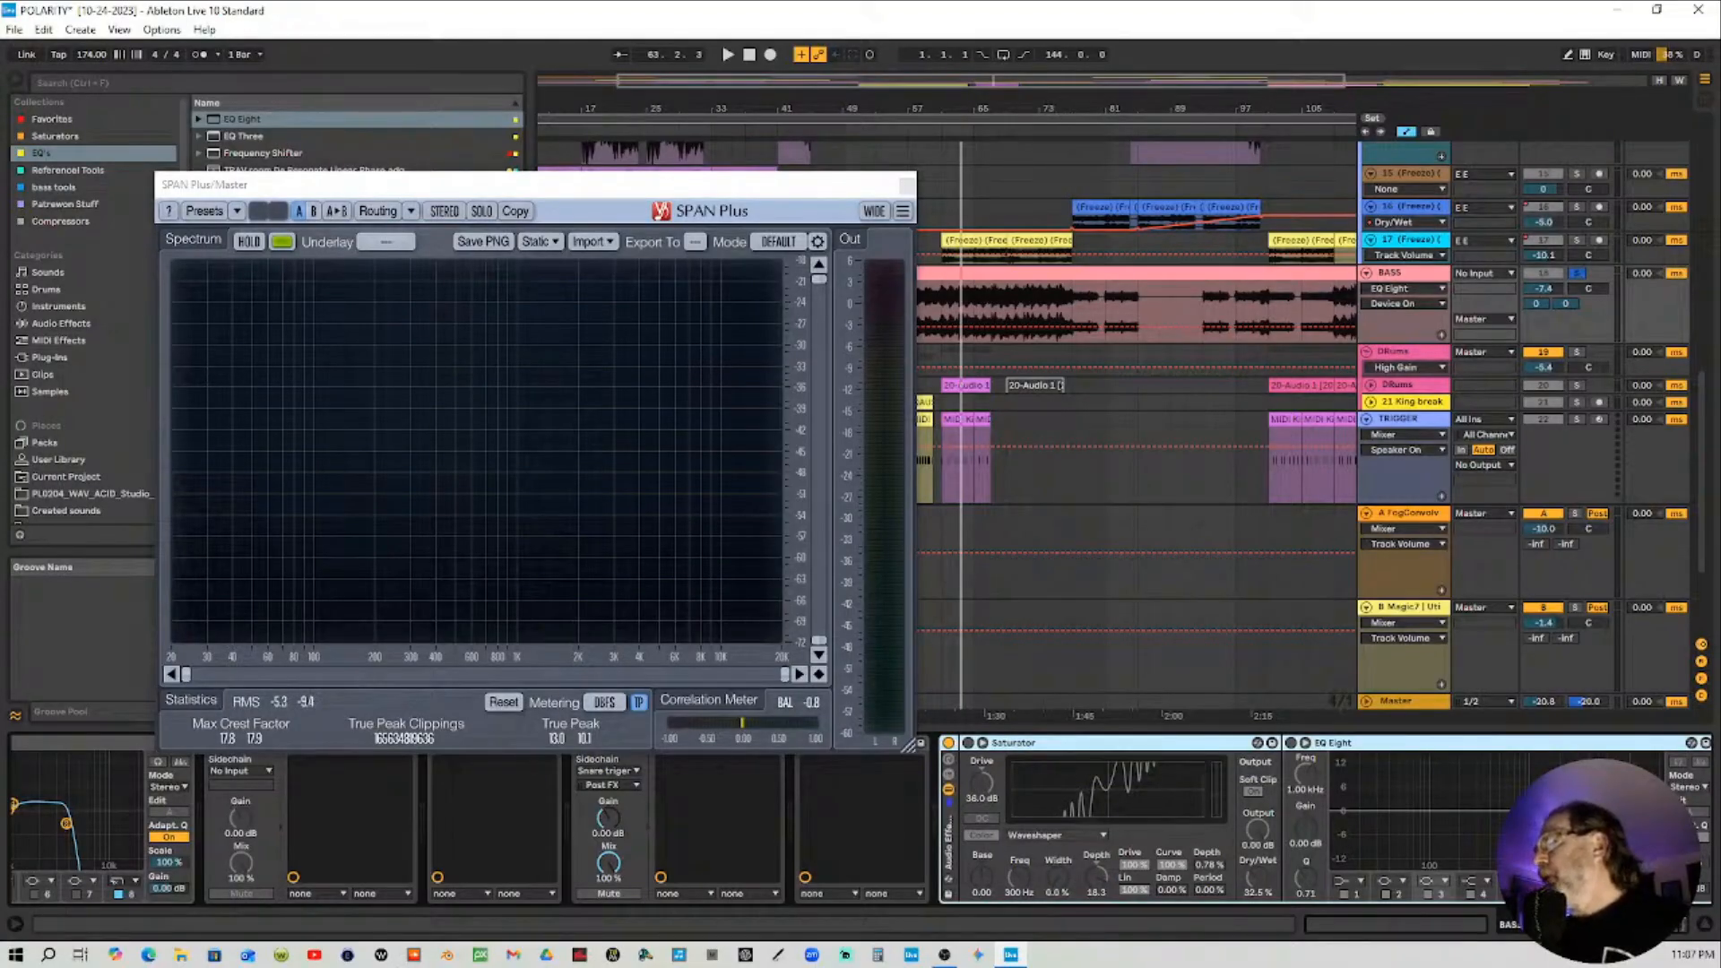
{"action": "left_click", "coordinate": [1471, 858]}
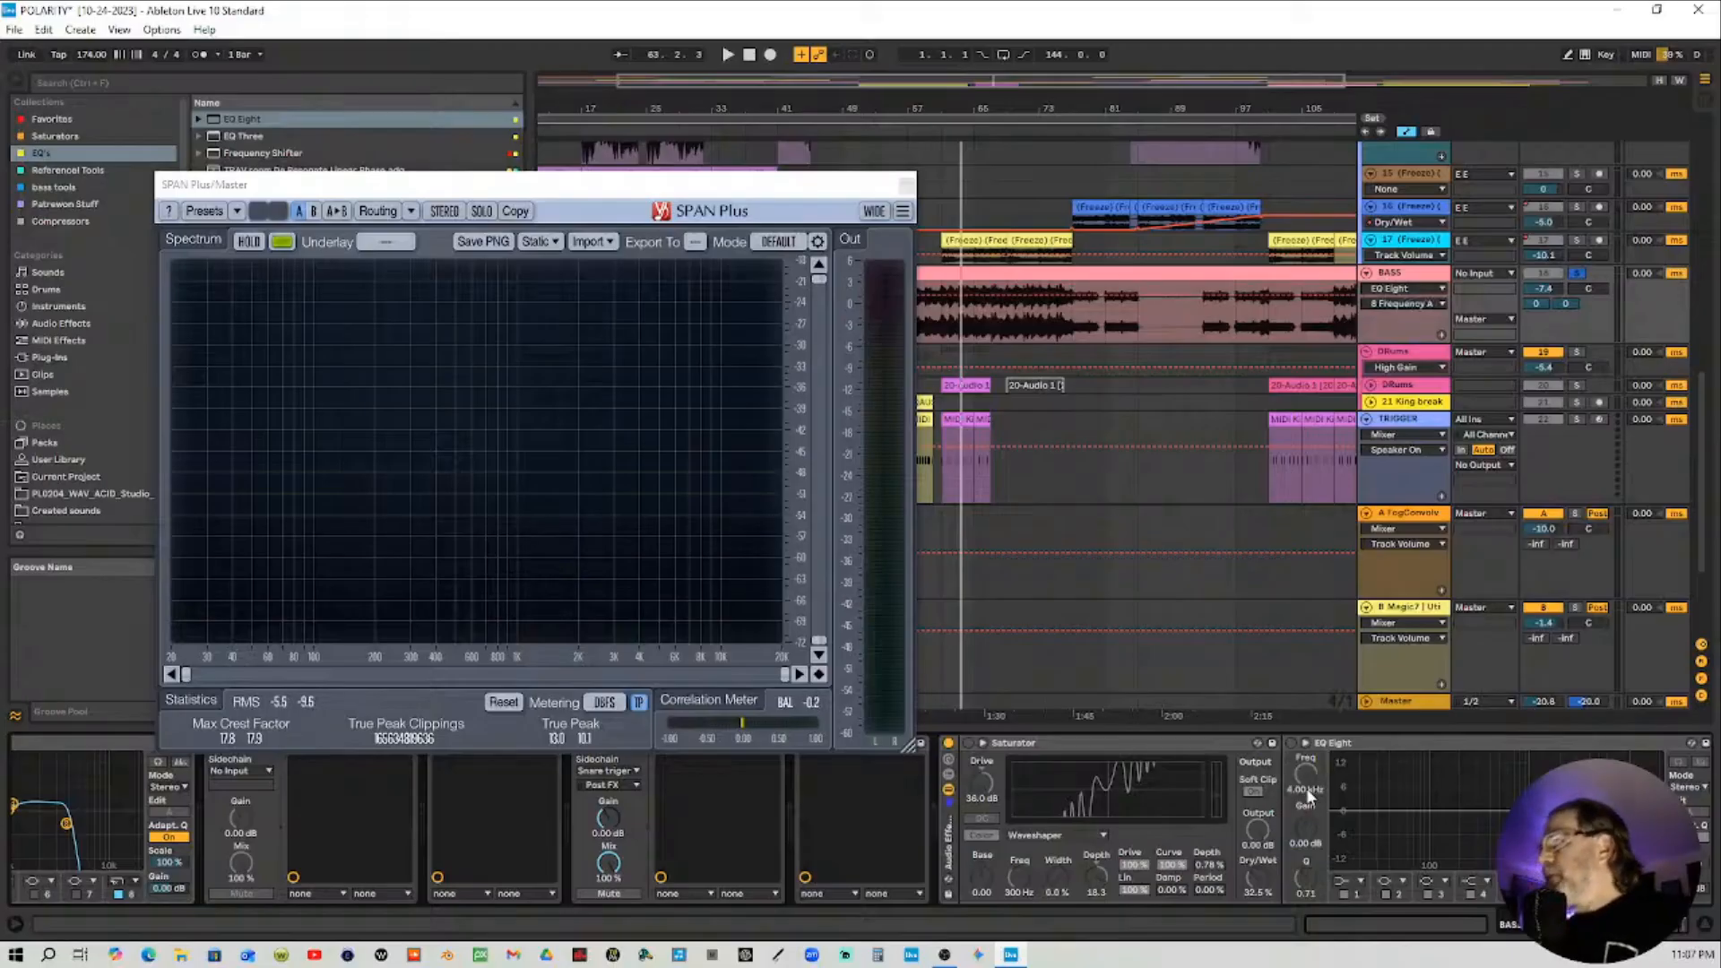
Start playback and toggle the new rack off and on to compare the BASS sound
{"action": "left_click", "coordinate": [949, 745]}
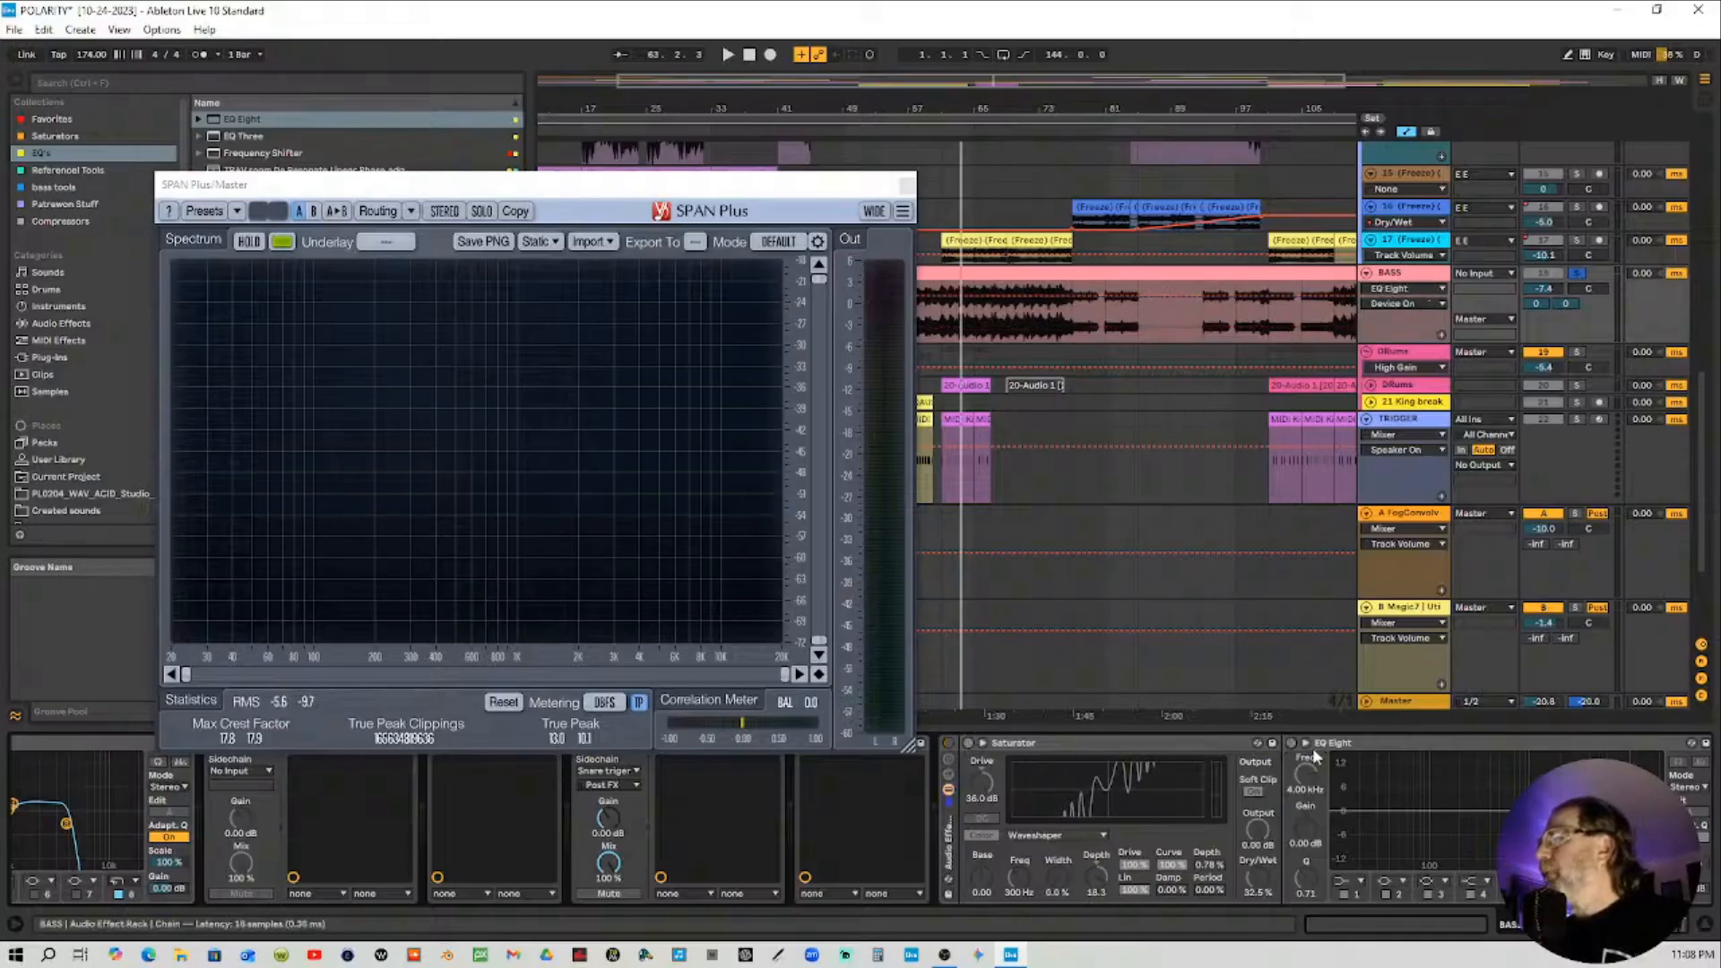
{"action": "left_click", "coordinate": [813, 128]}
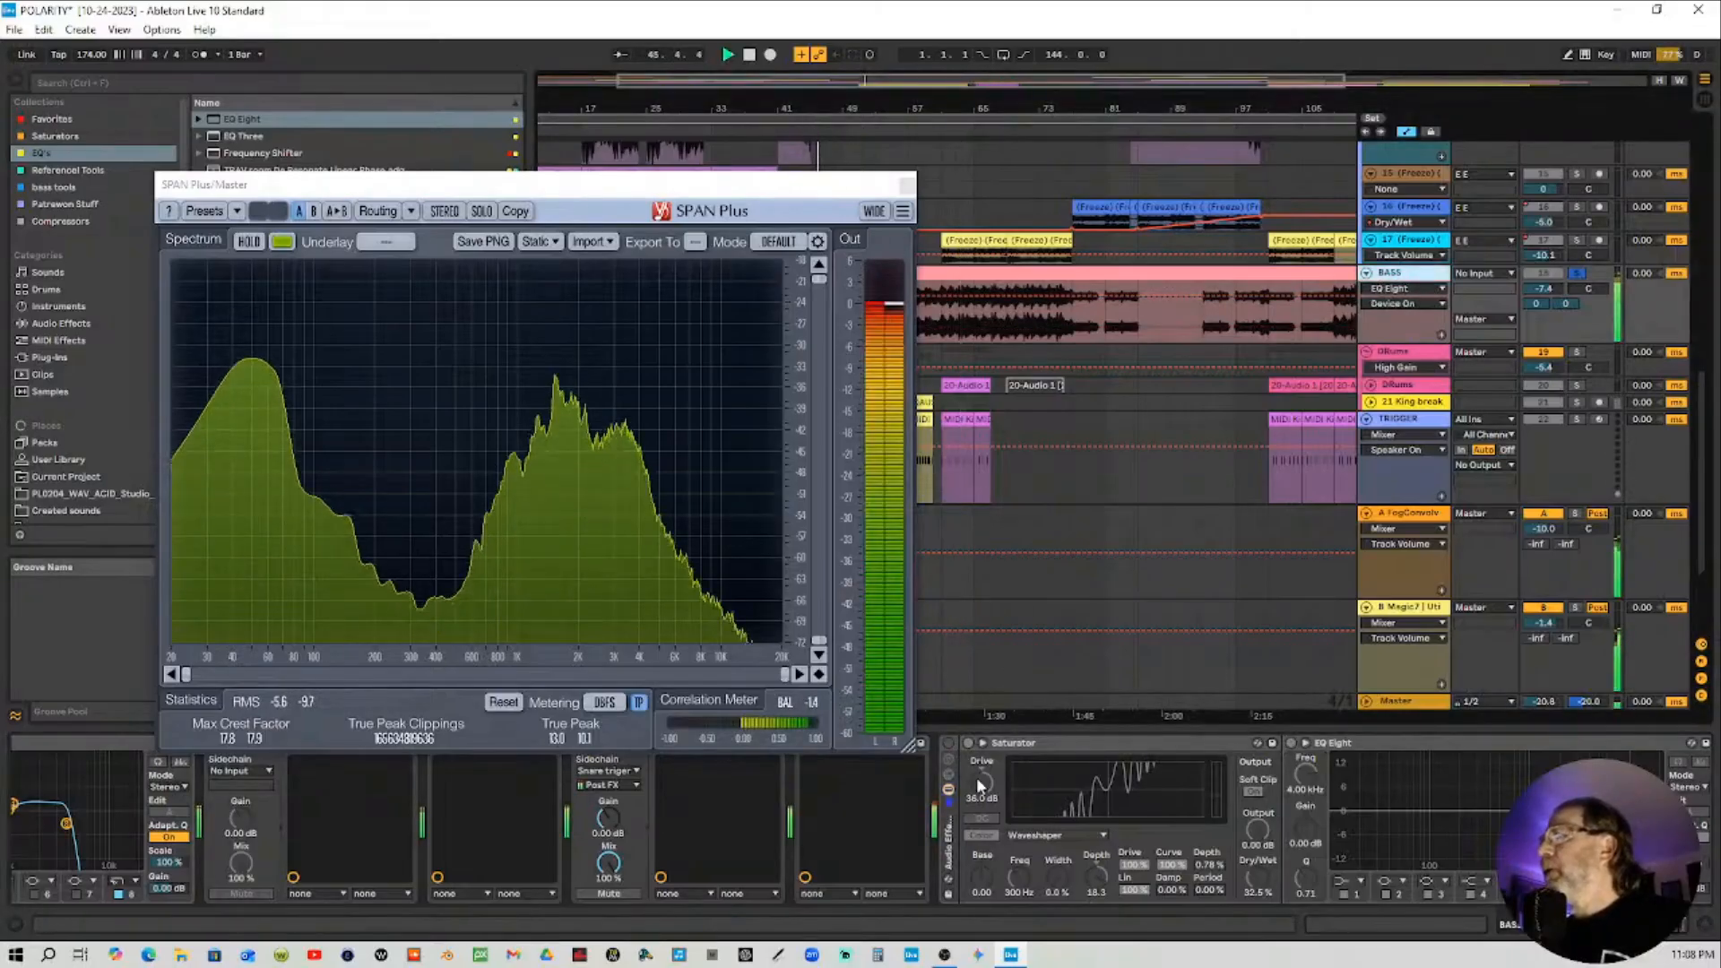
{"action": "left_click", "coordinate": [950, 746]}
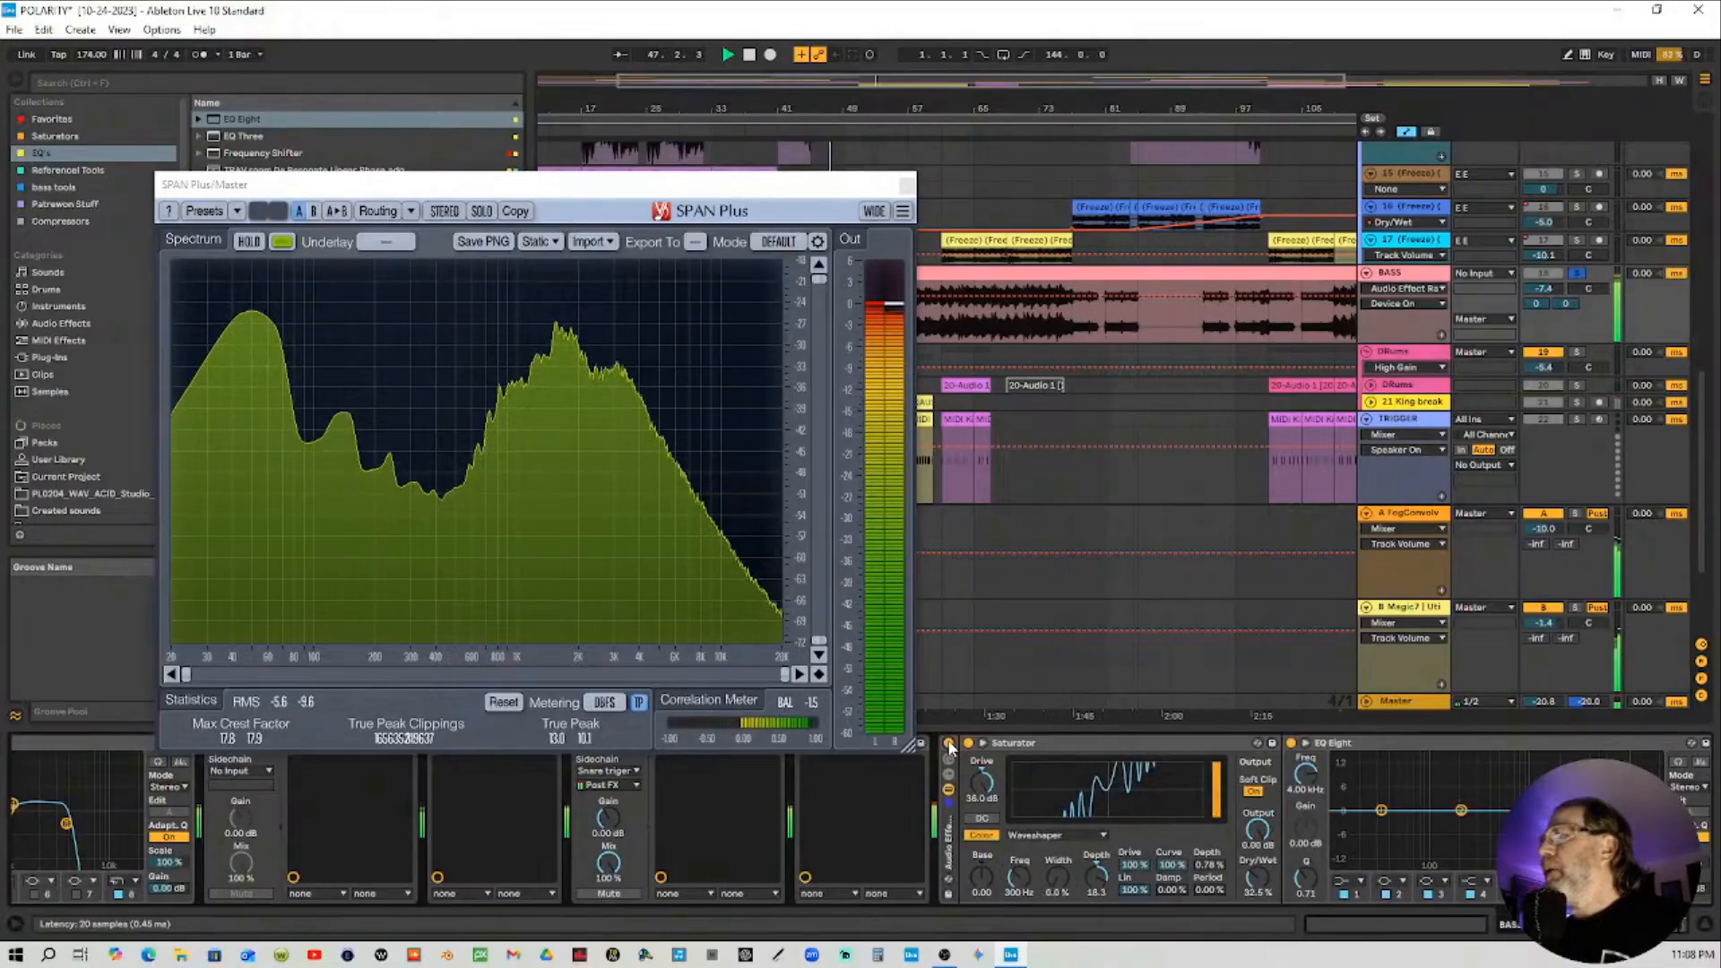
{"action": "left_click", "coordinate": [951, 746]}
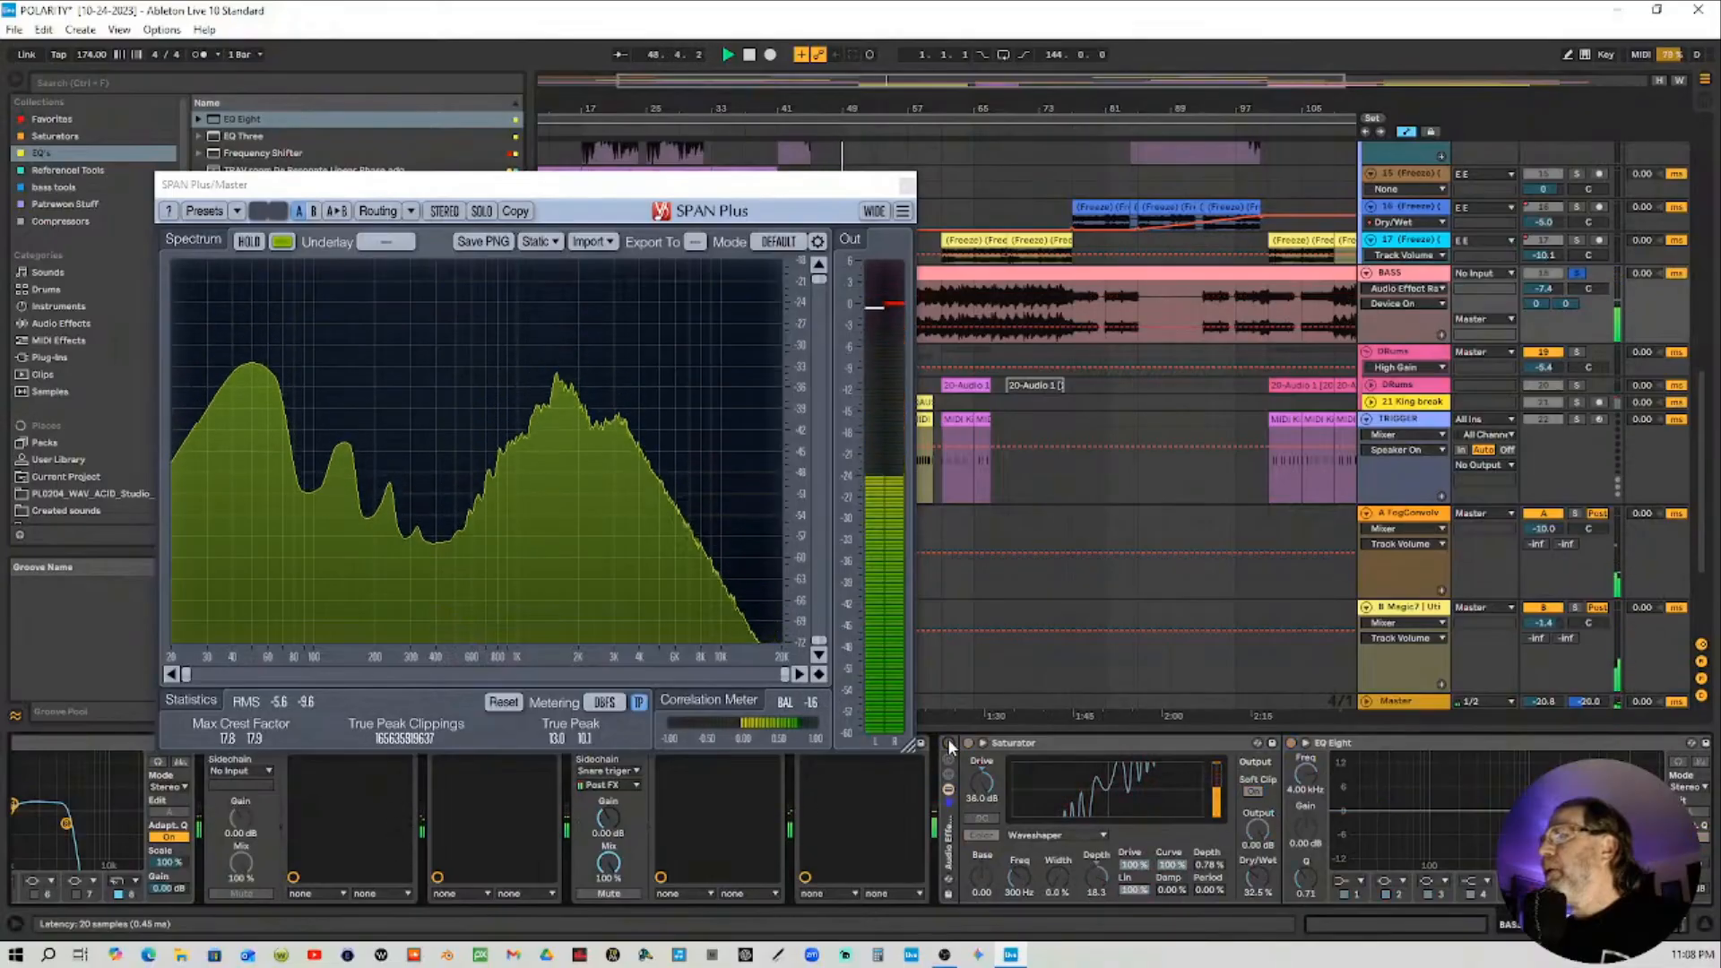
{"action": "left_click", "coordinate": [950, 746]}
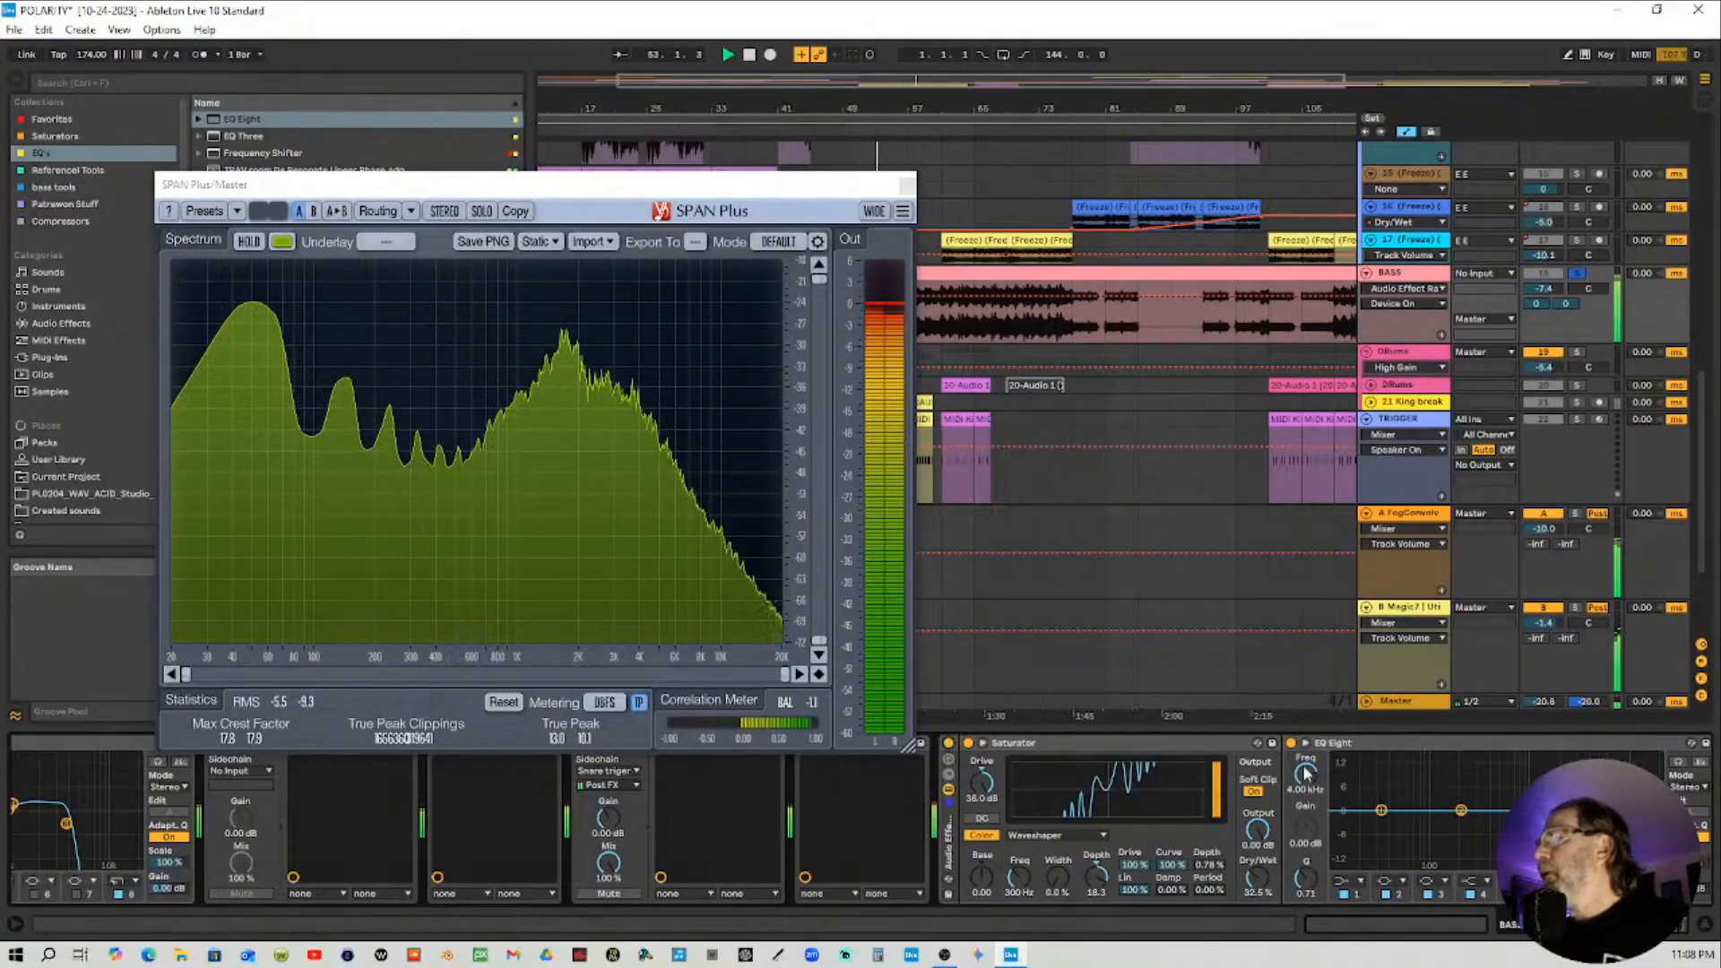
Lower the EQ Eight band 8 frequency to about 1.47 kHz and compare the rack bypassed and enabled
{"action": "left_click_drag", "start_coordinate": [1311, 782], "coordinate": [1311, 786]}
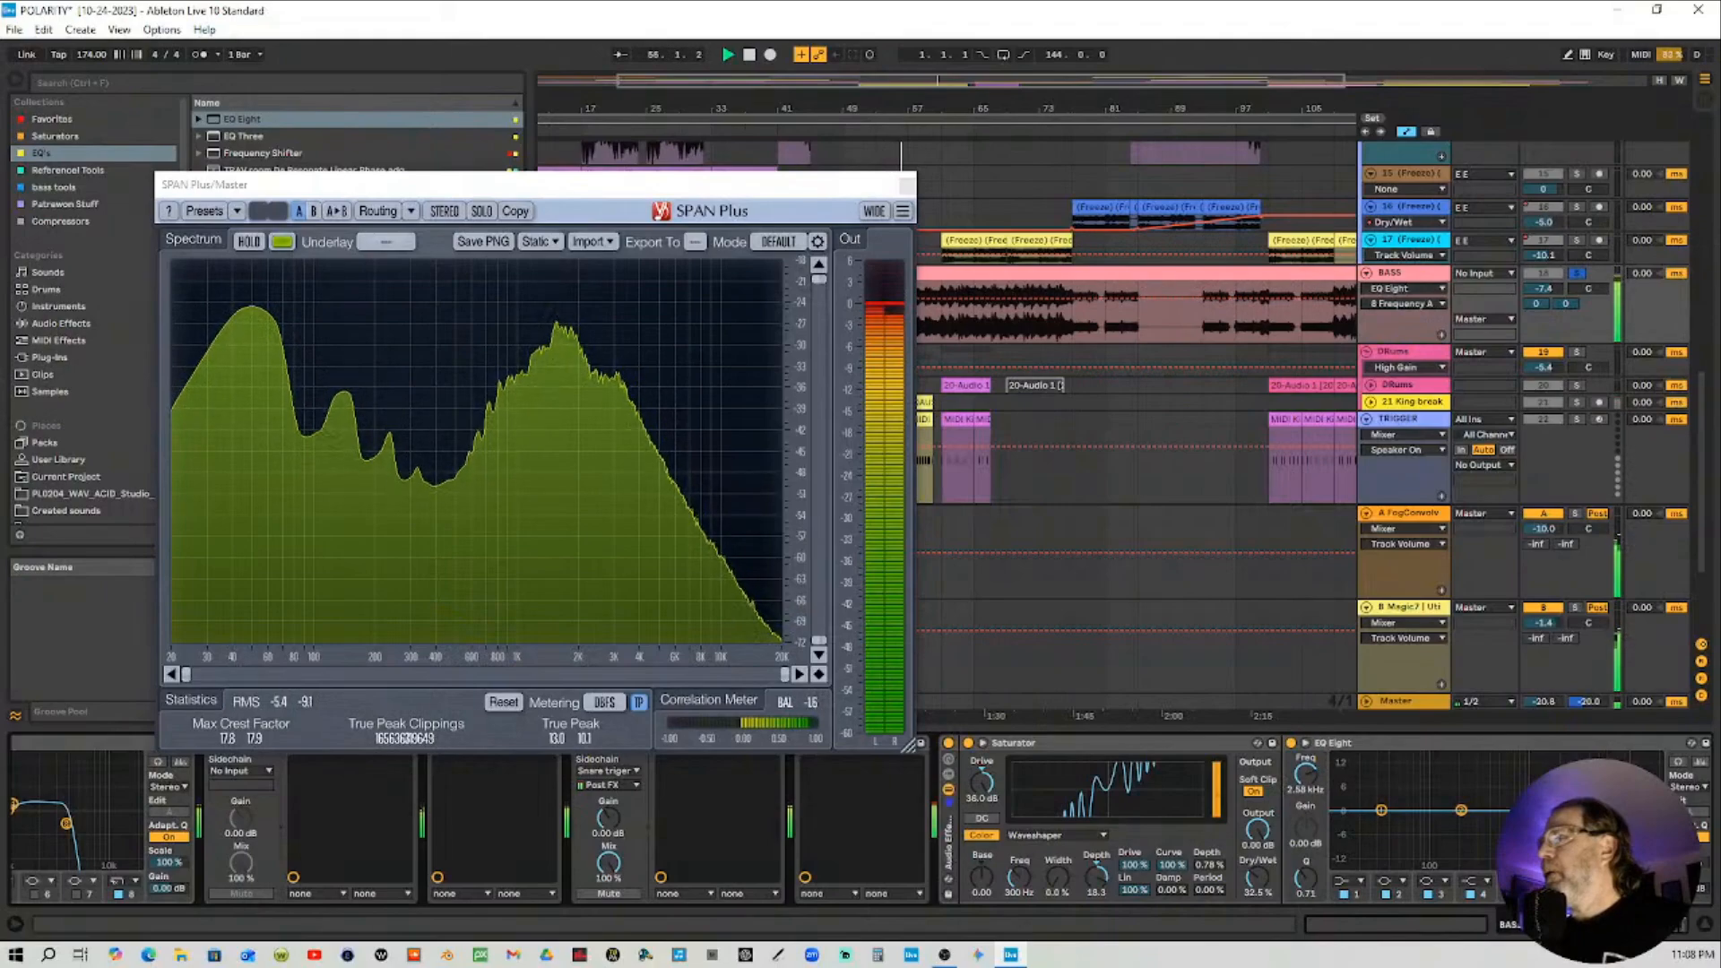
{"action": "left_click_drag", "start_coordinate": [1311, 786], "coordinate": [1310, 797]}
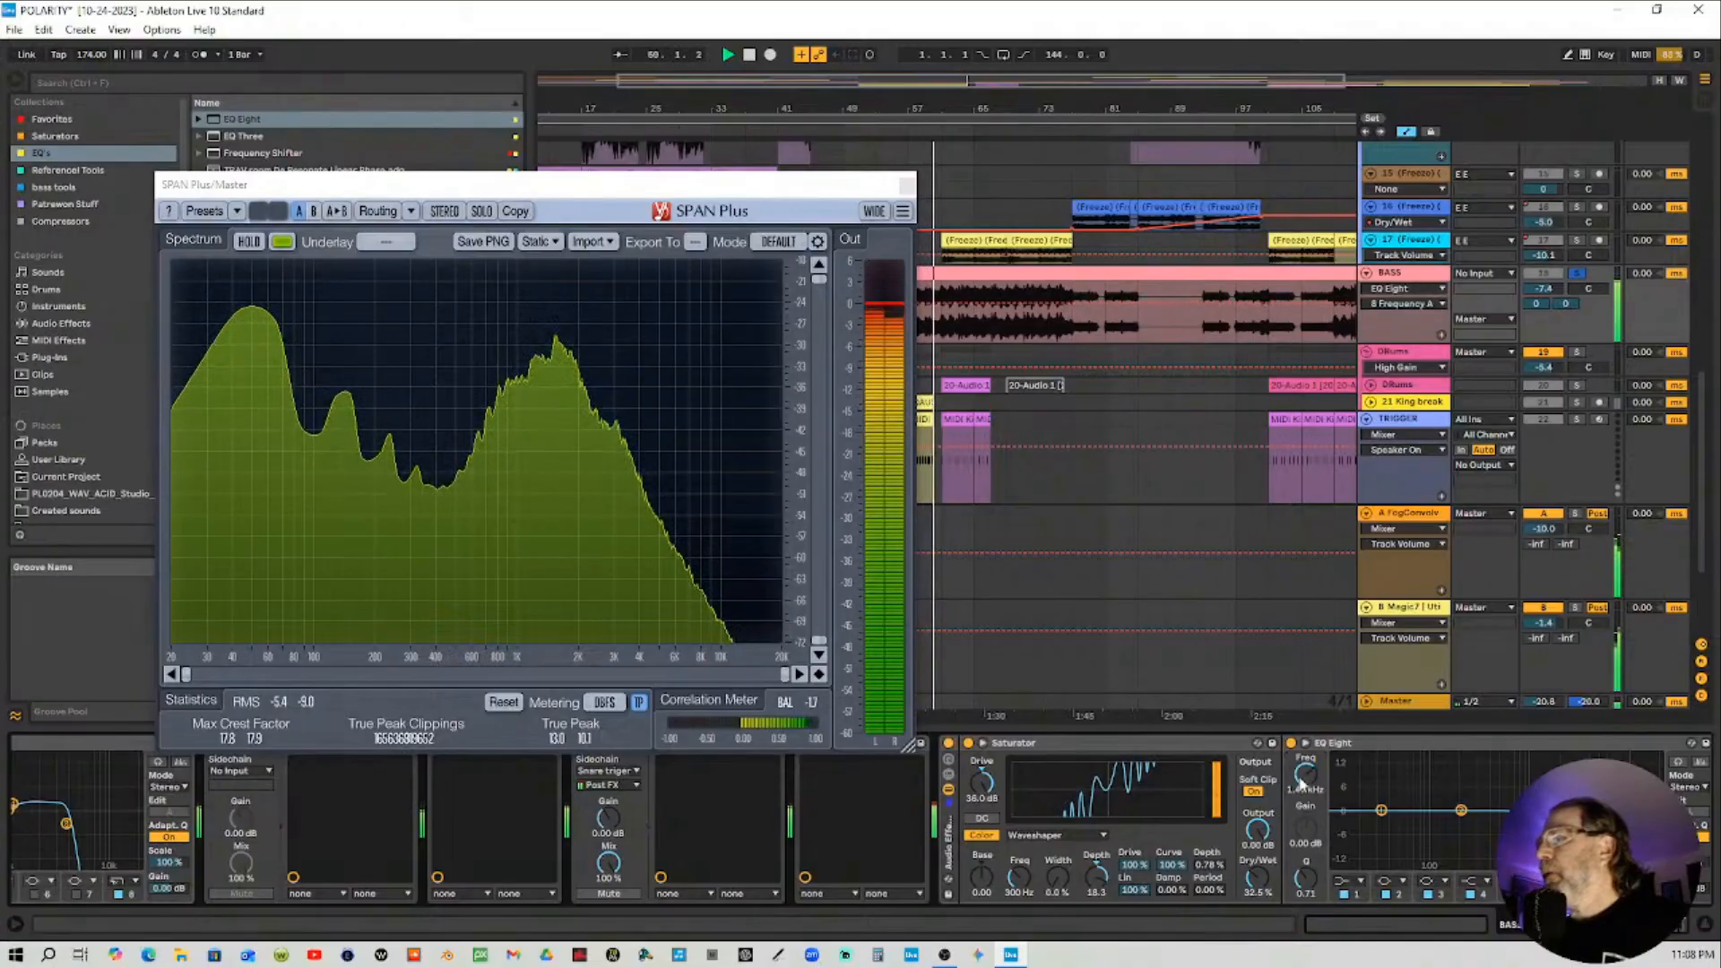
{"action": "left_click", "coordinate": [950, 745]}
{"action": "left_click", "coordinate": [950, 745]}
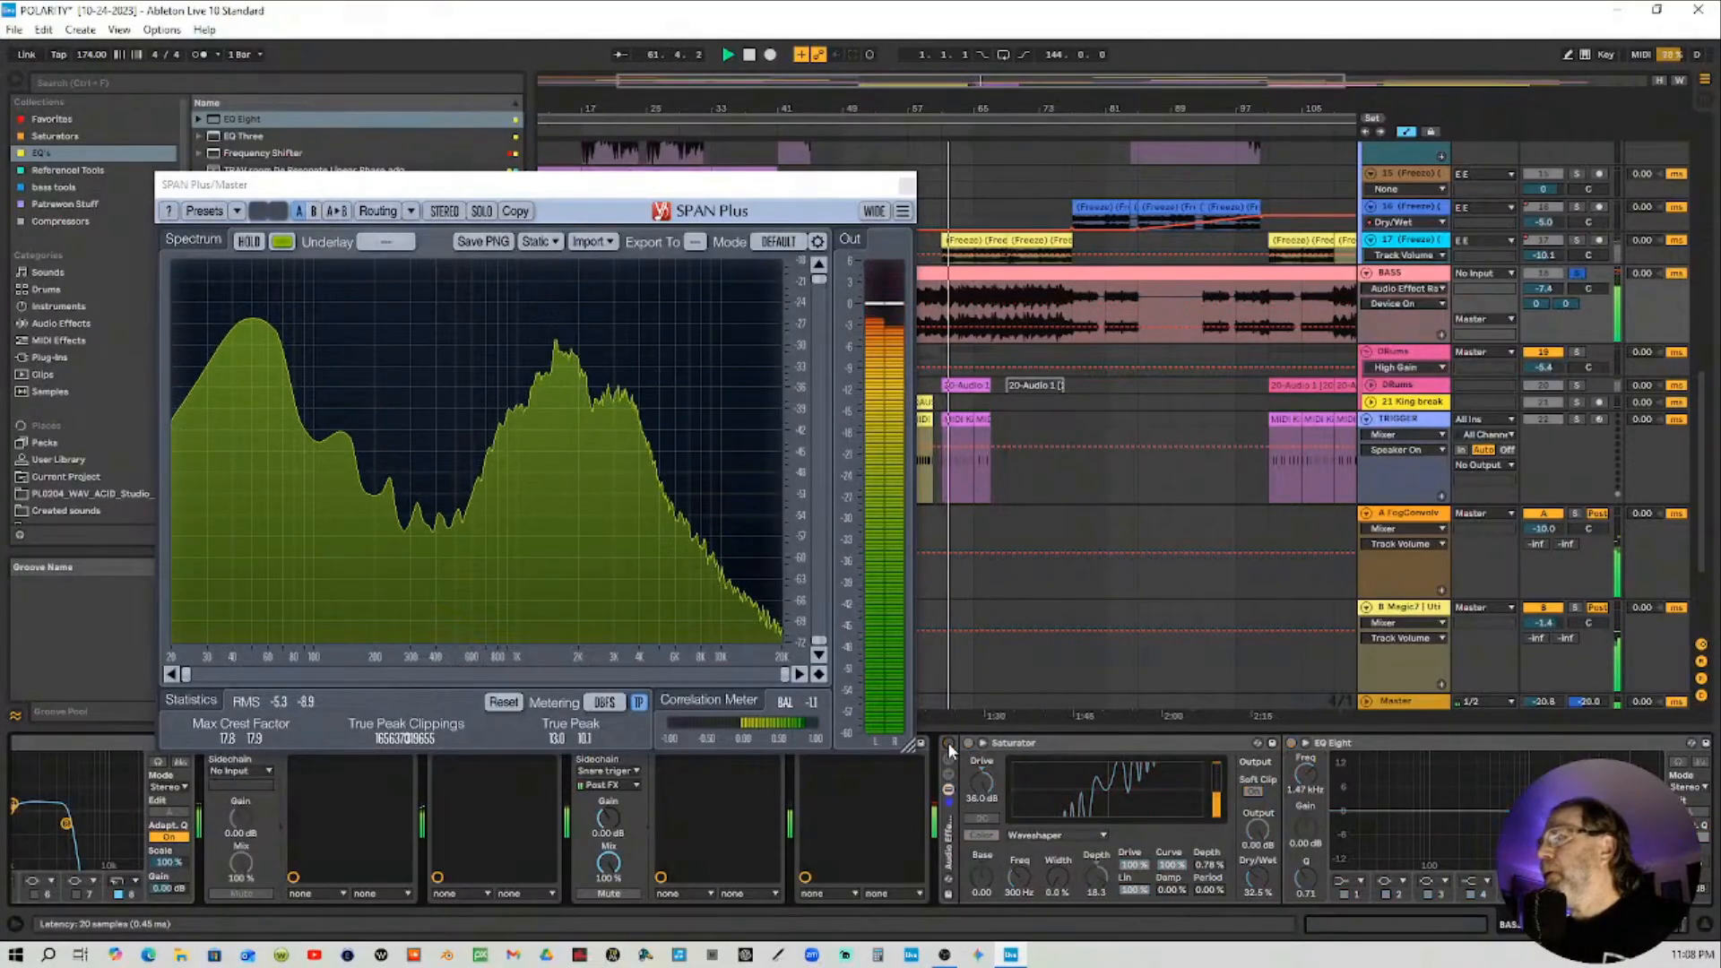
Raise the band 8 frequency to about 2.99 kHz and A/B the rack again
{"action": "left_click_drag", "start_coordinate": [1324, 771], "coordinate": [1323, 754]}
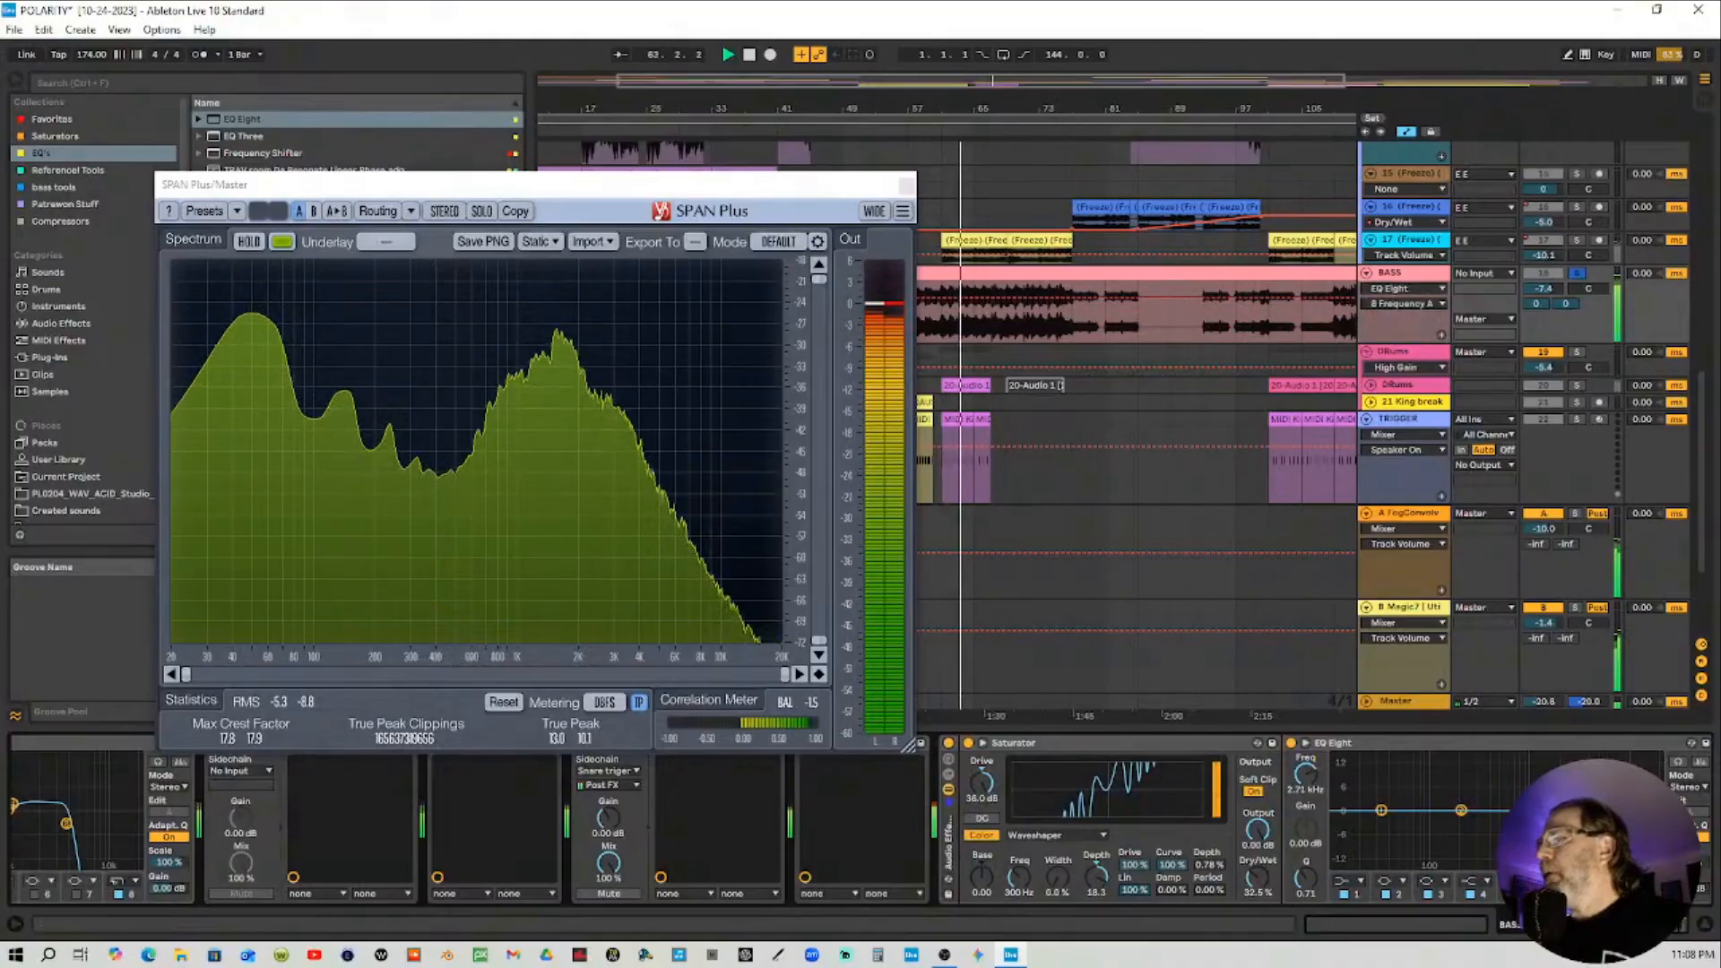
{"action": "left_click", "coordinate": [950, 745]}
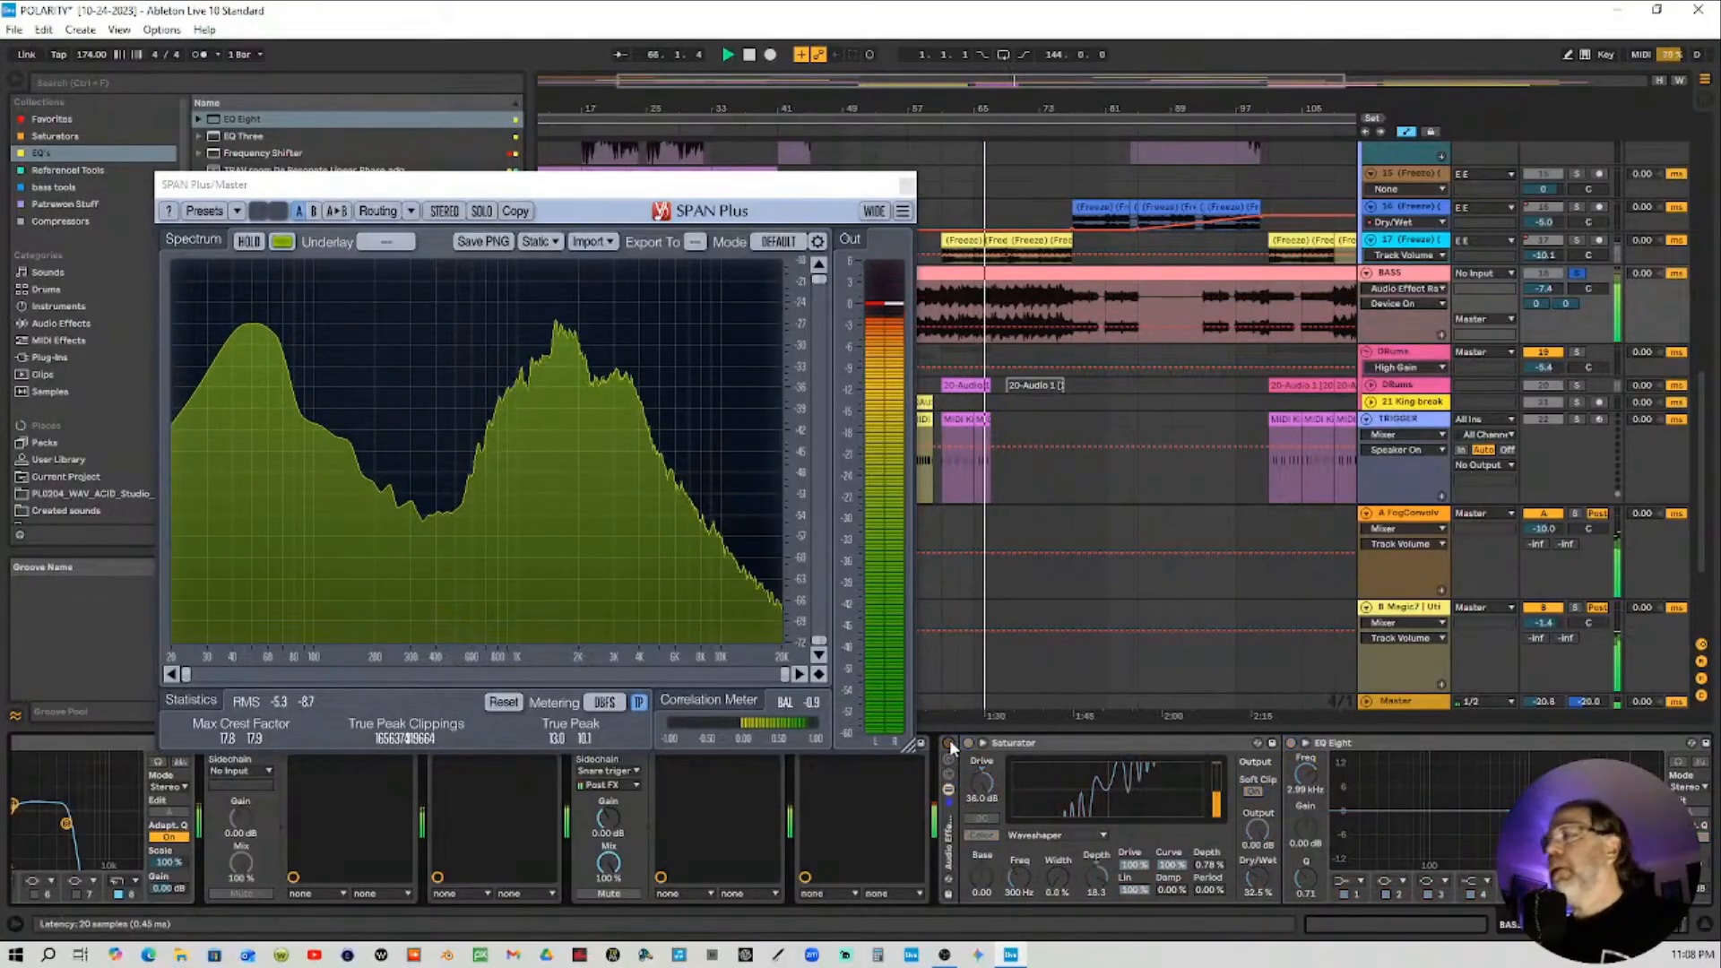
{"action": "left_click", "coordinate": [950, 745]}
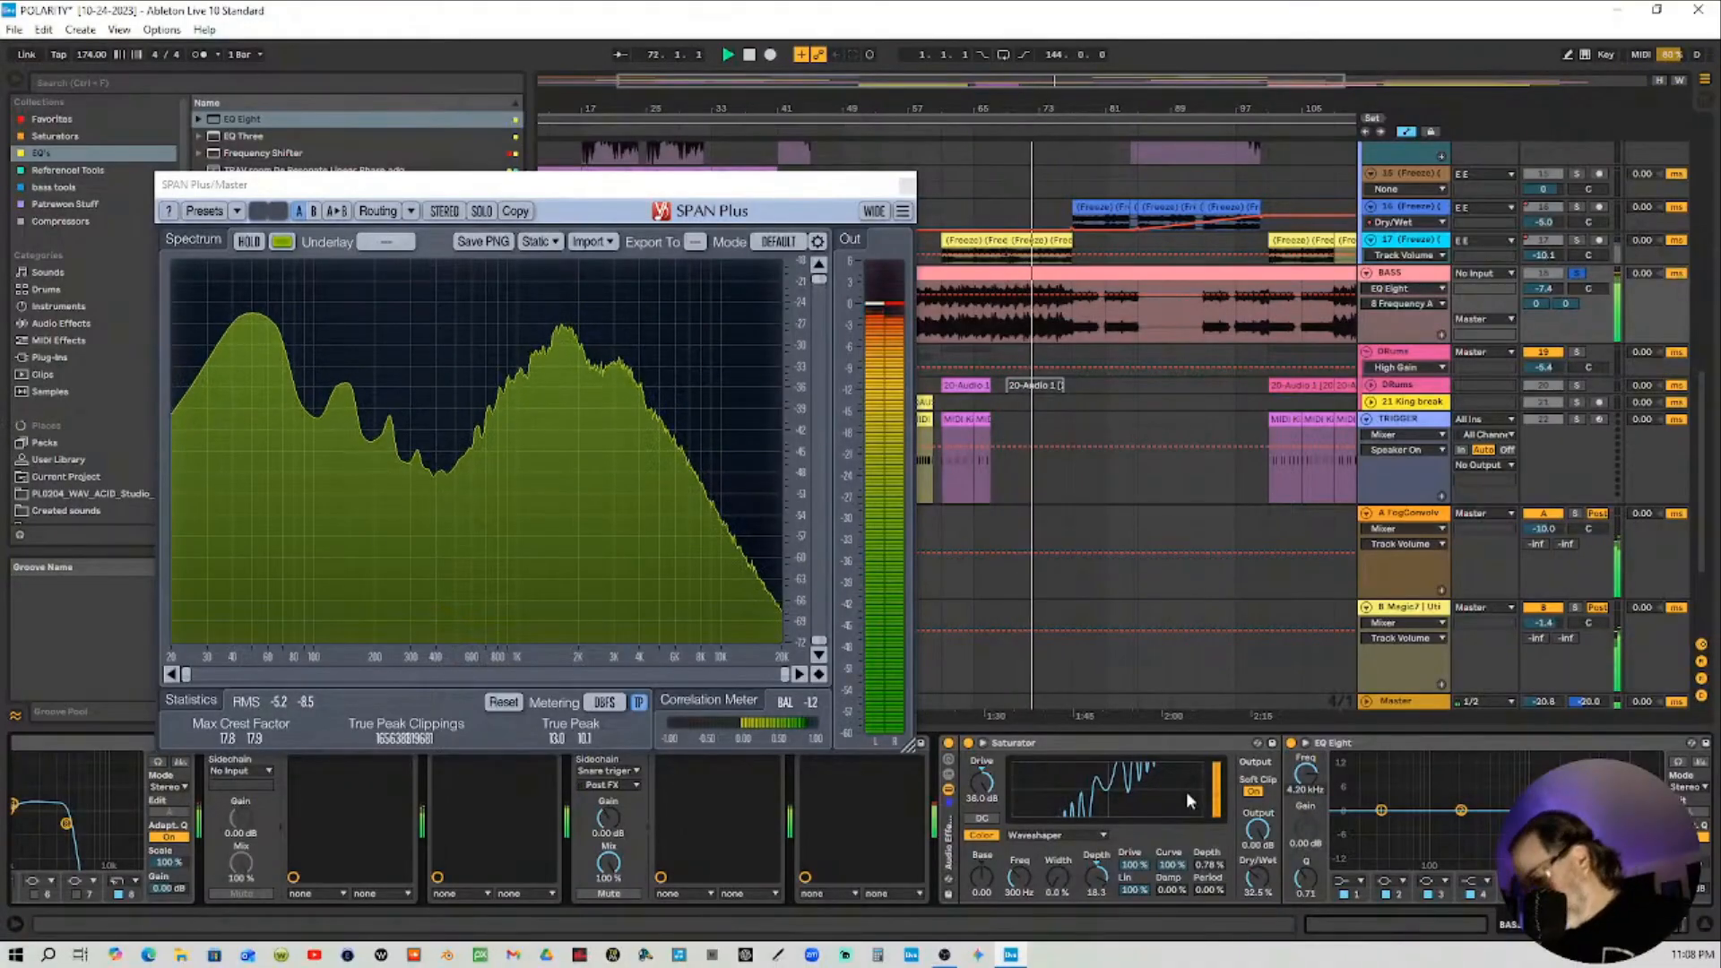
Set the EQ Eight band 8 frequency to 4000 Hz and change that band's filter type
{"action": "type", "text": "4000"}
{"action": "key", "text": "Return"}
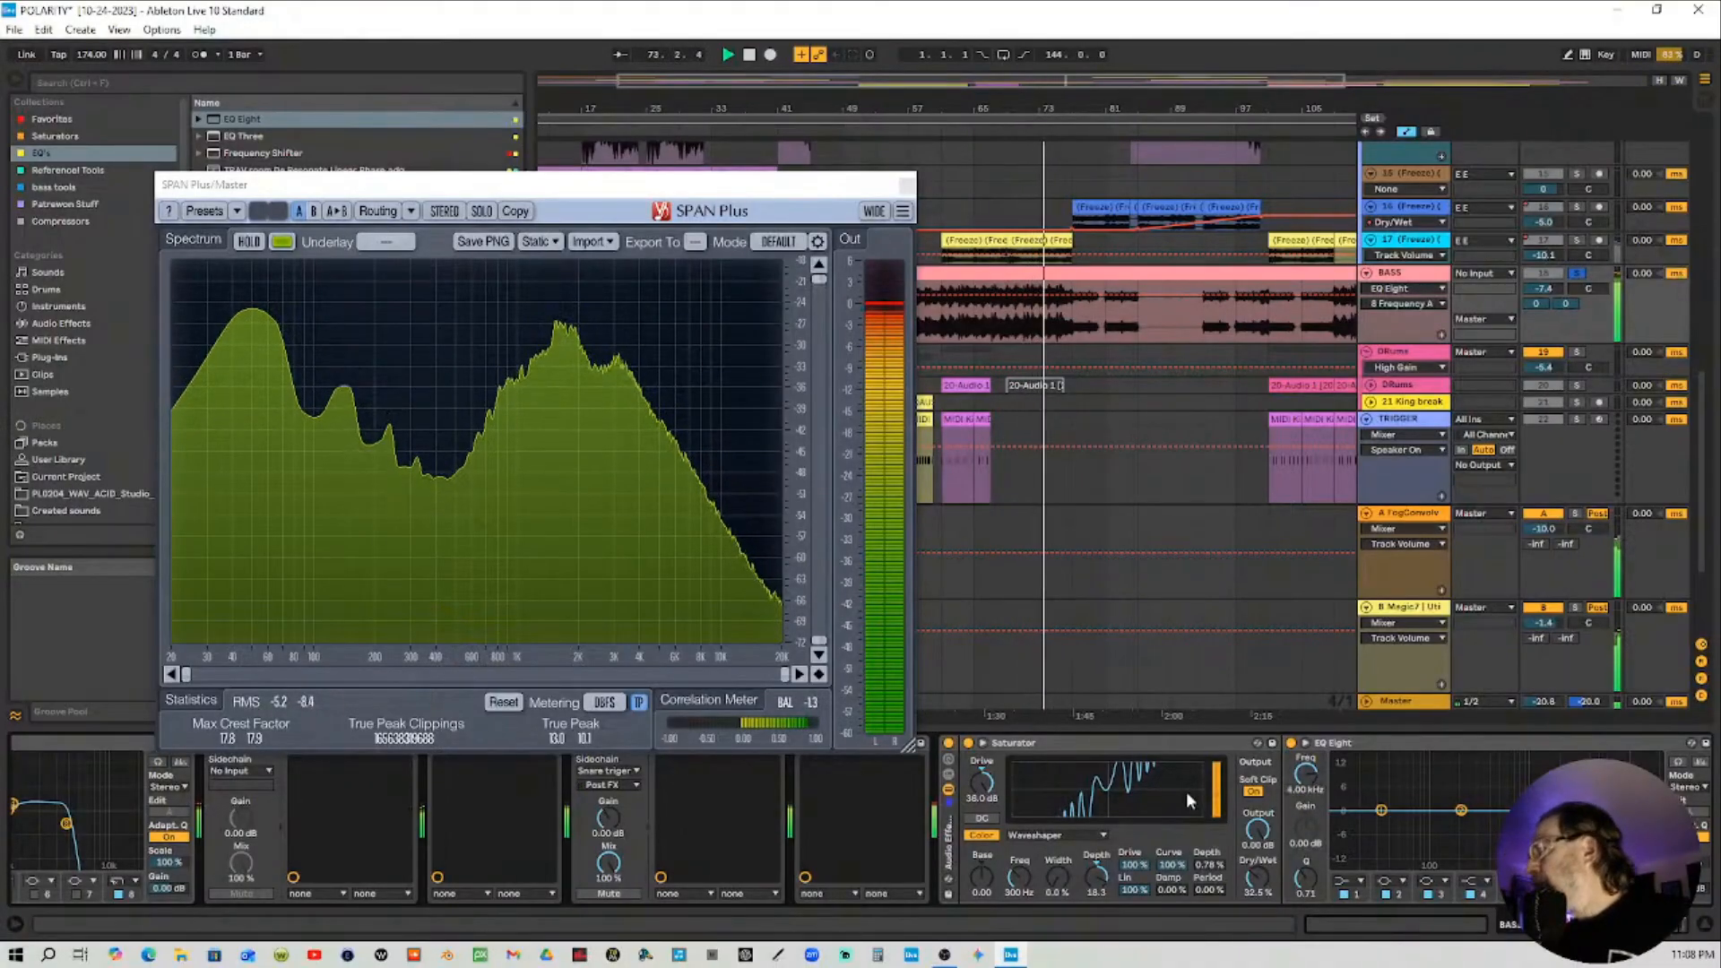
{"action": "left_click", "coordinate": [1643, 881]}
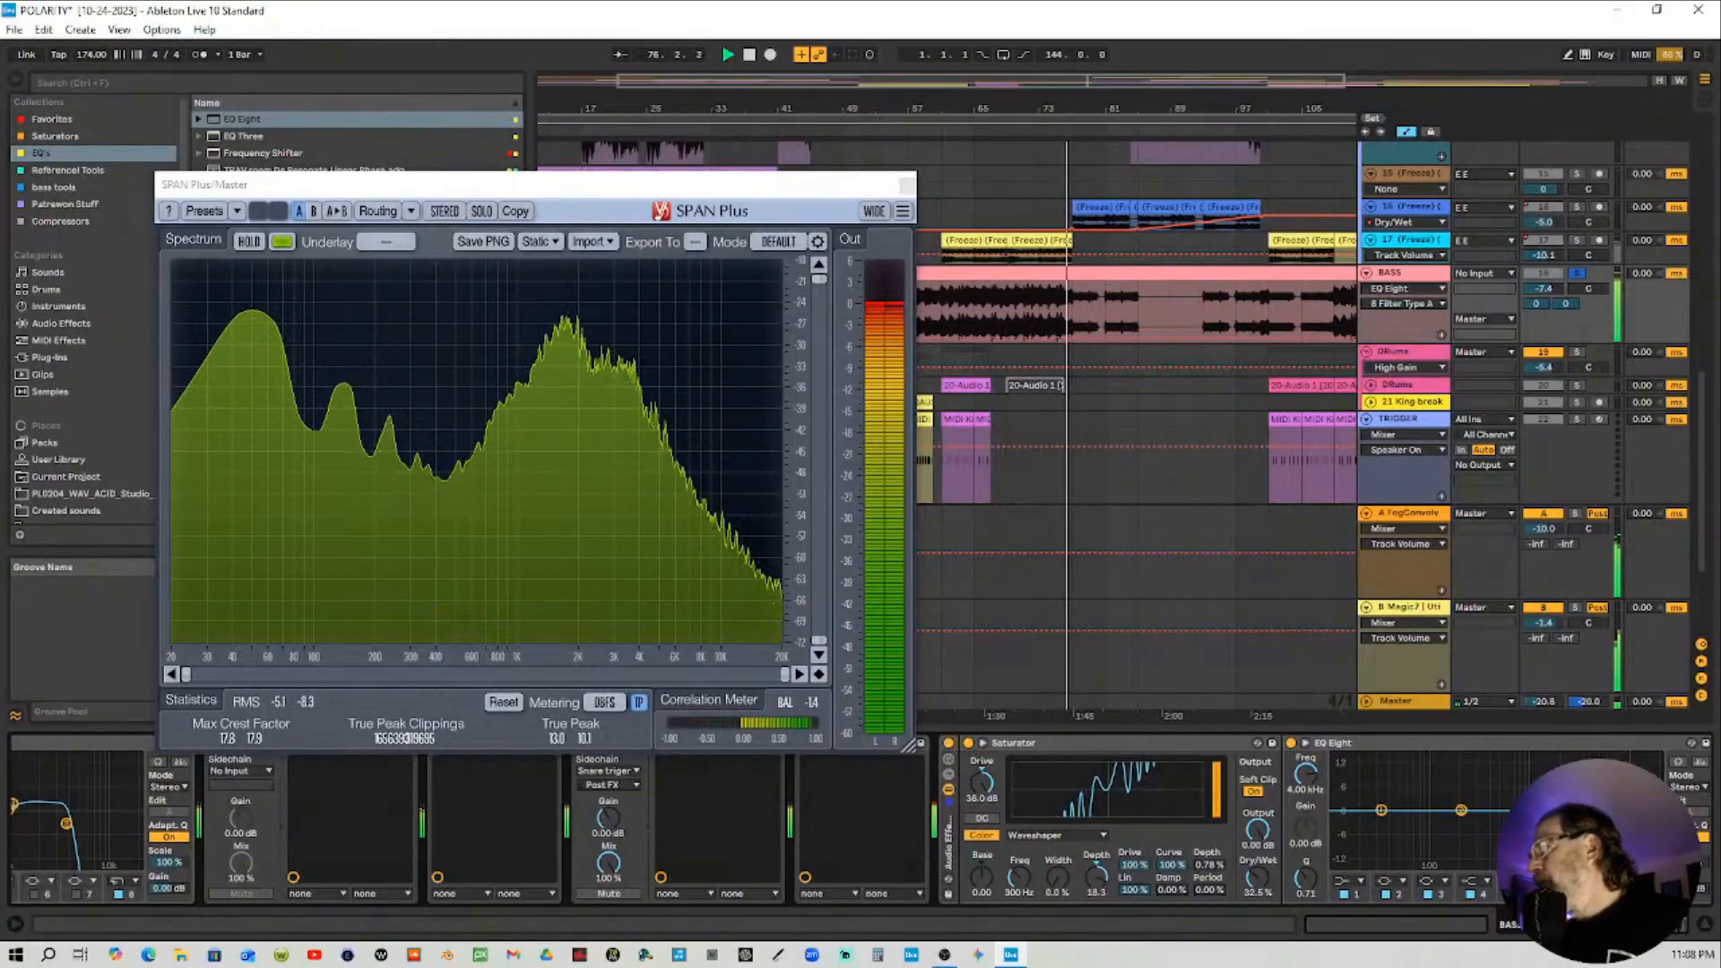
Restart playback, raise the Saturator's Dry/Wet to 73%, and stop playback
{"action": "left_click", "coordinate": [811, 131]}
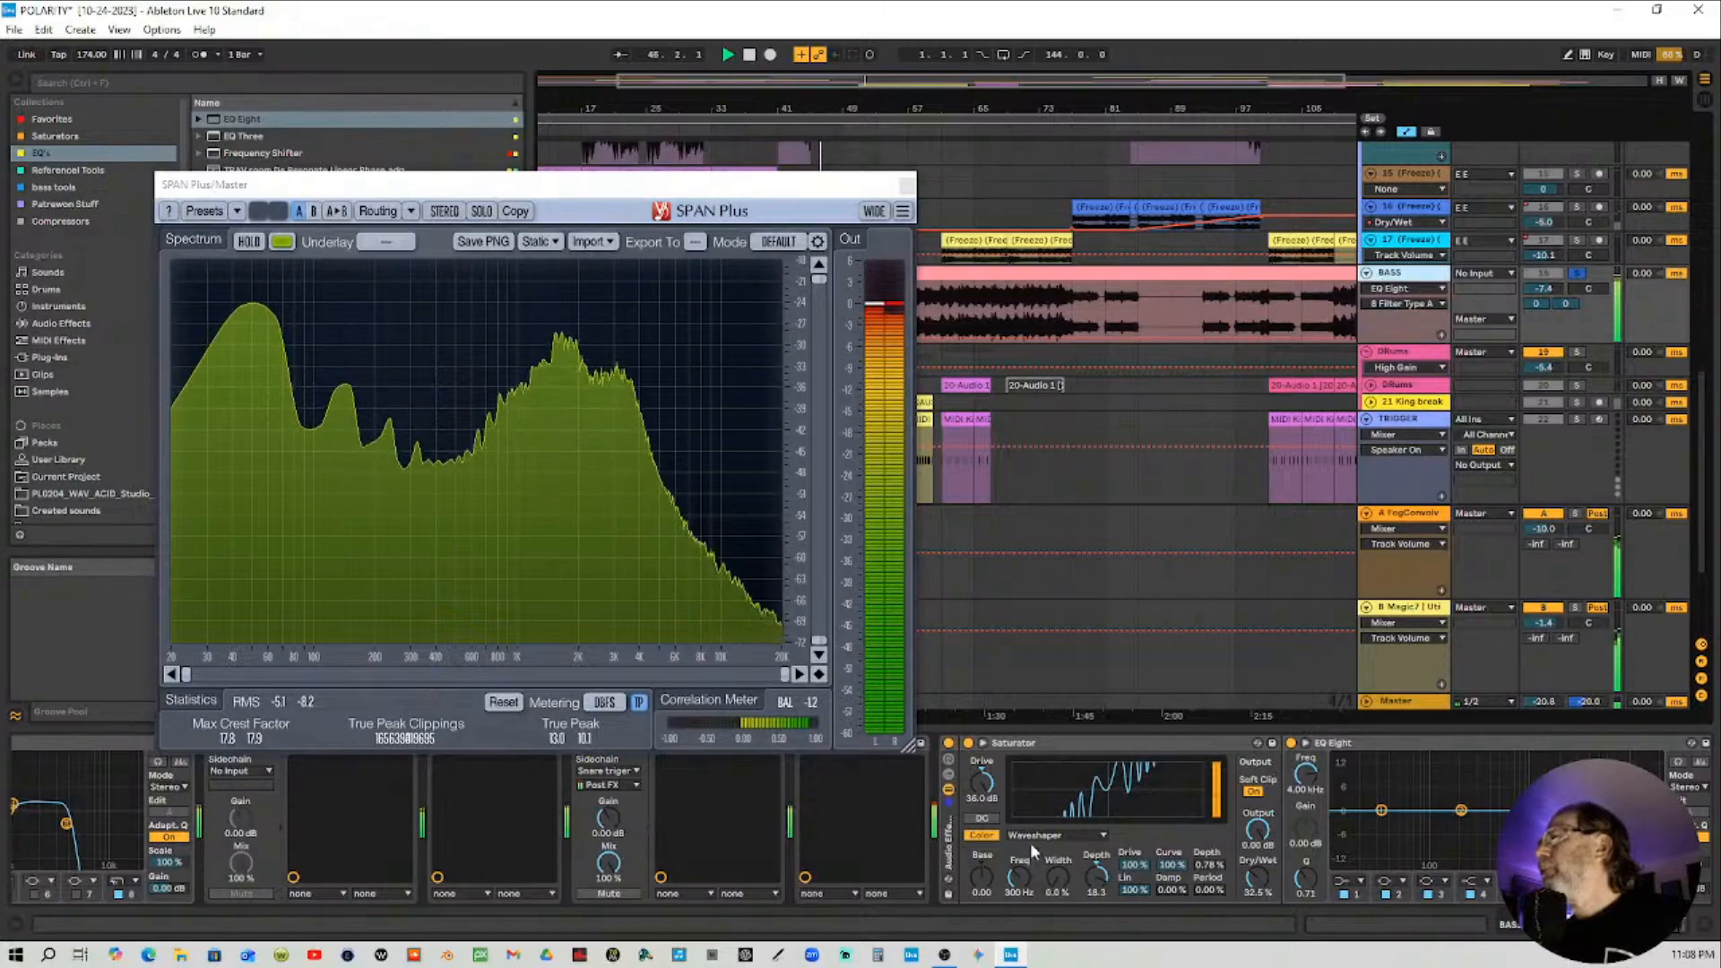
{"action": "left_click", "coordinate": [983, 784]}
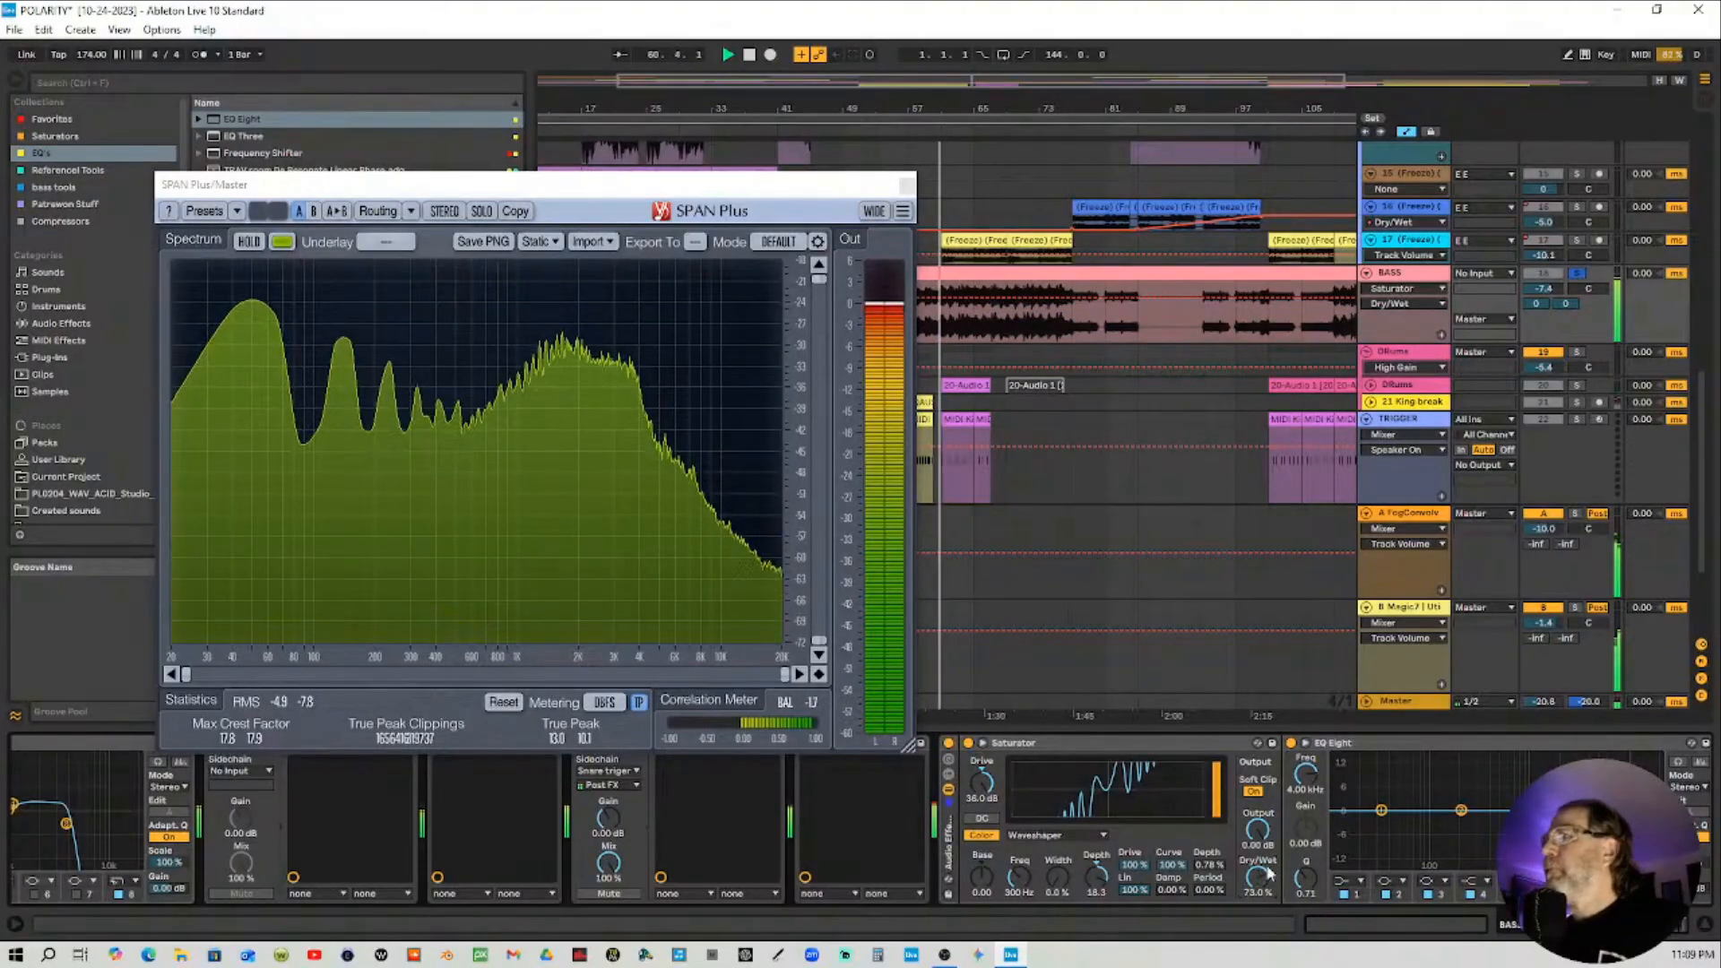
{"action": "key", "text": "space"}
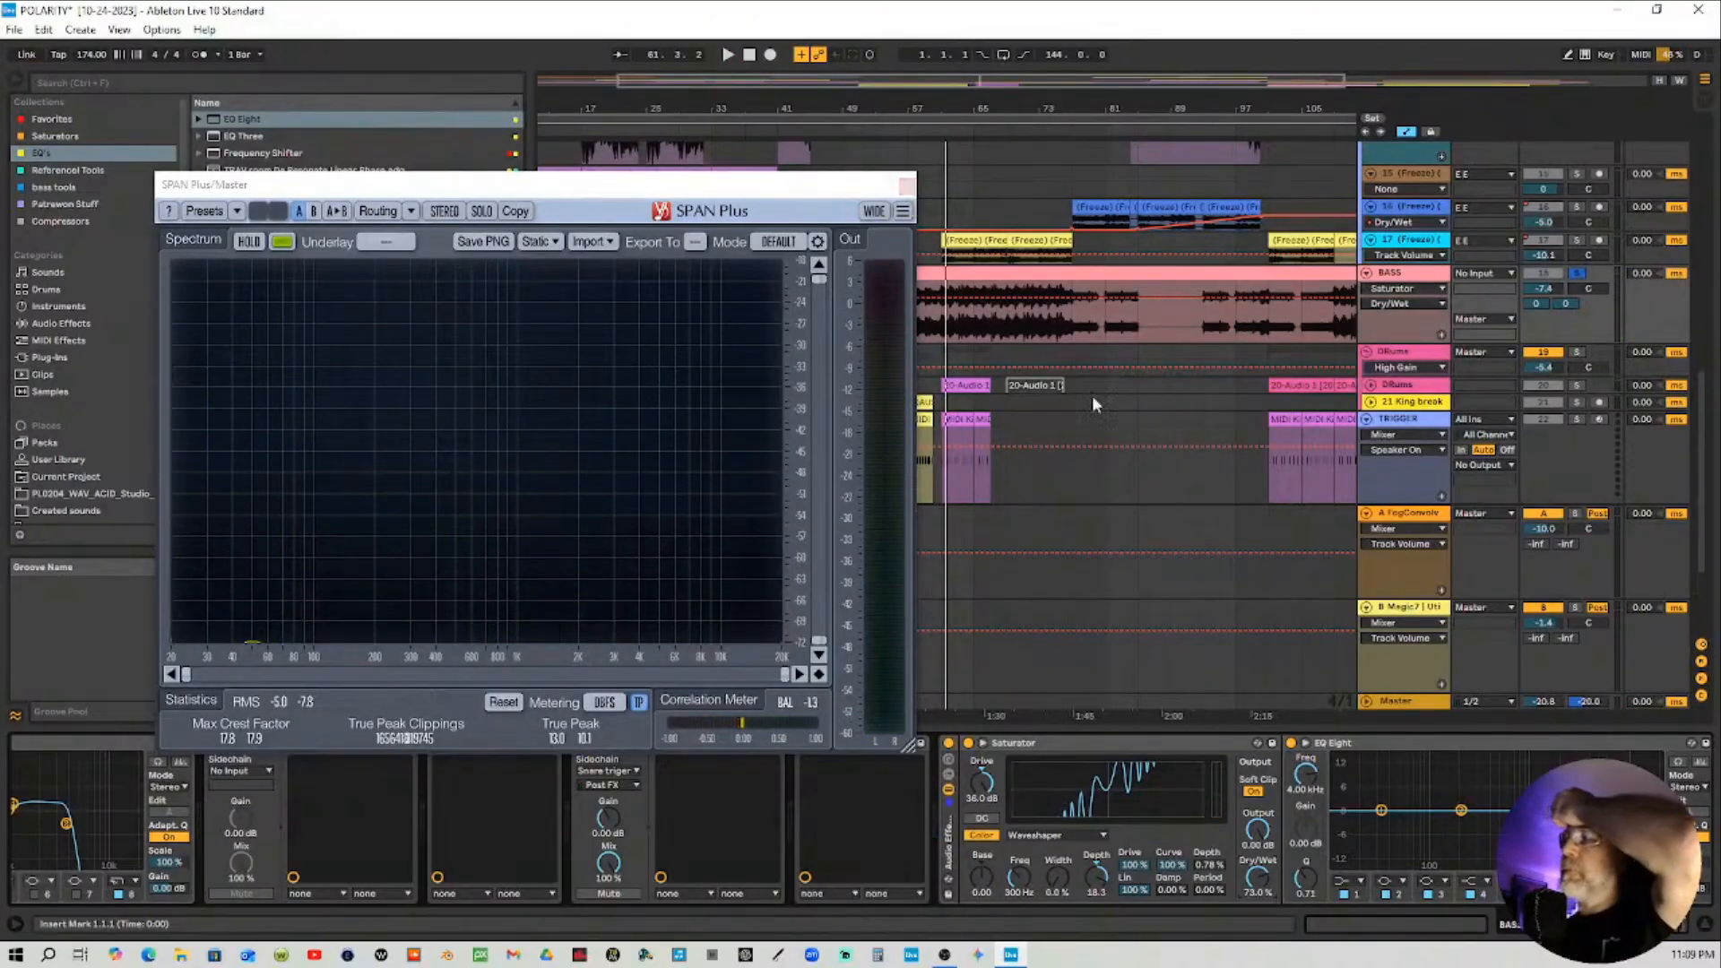
Set the EQ Eight band 8 frequency to 300 Hz and move the SPAN Plus window aside
{"action": "left_click", "coordinate": [1313, 789]}
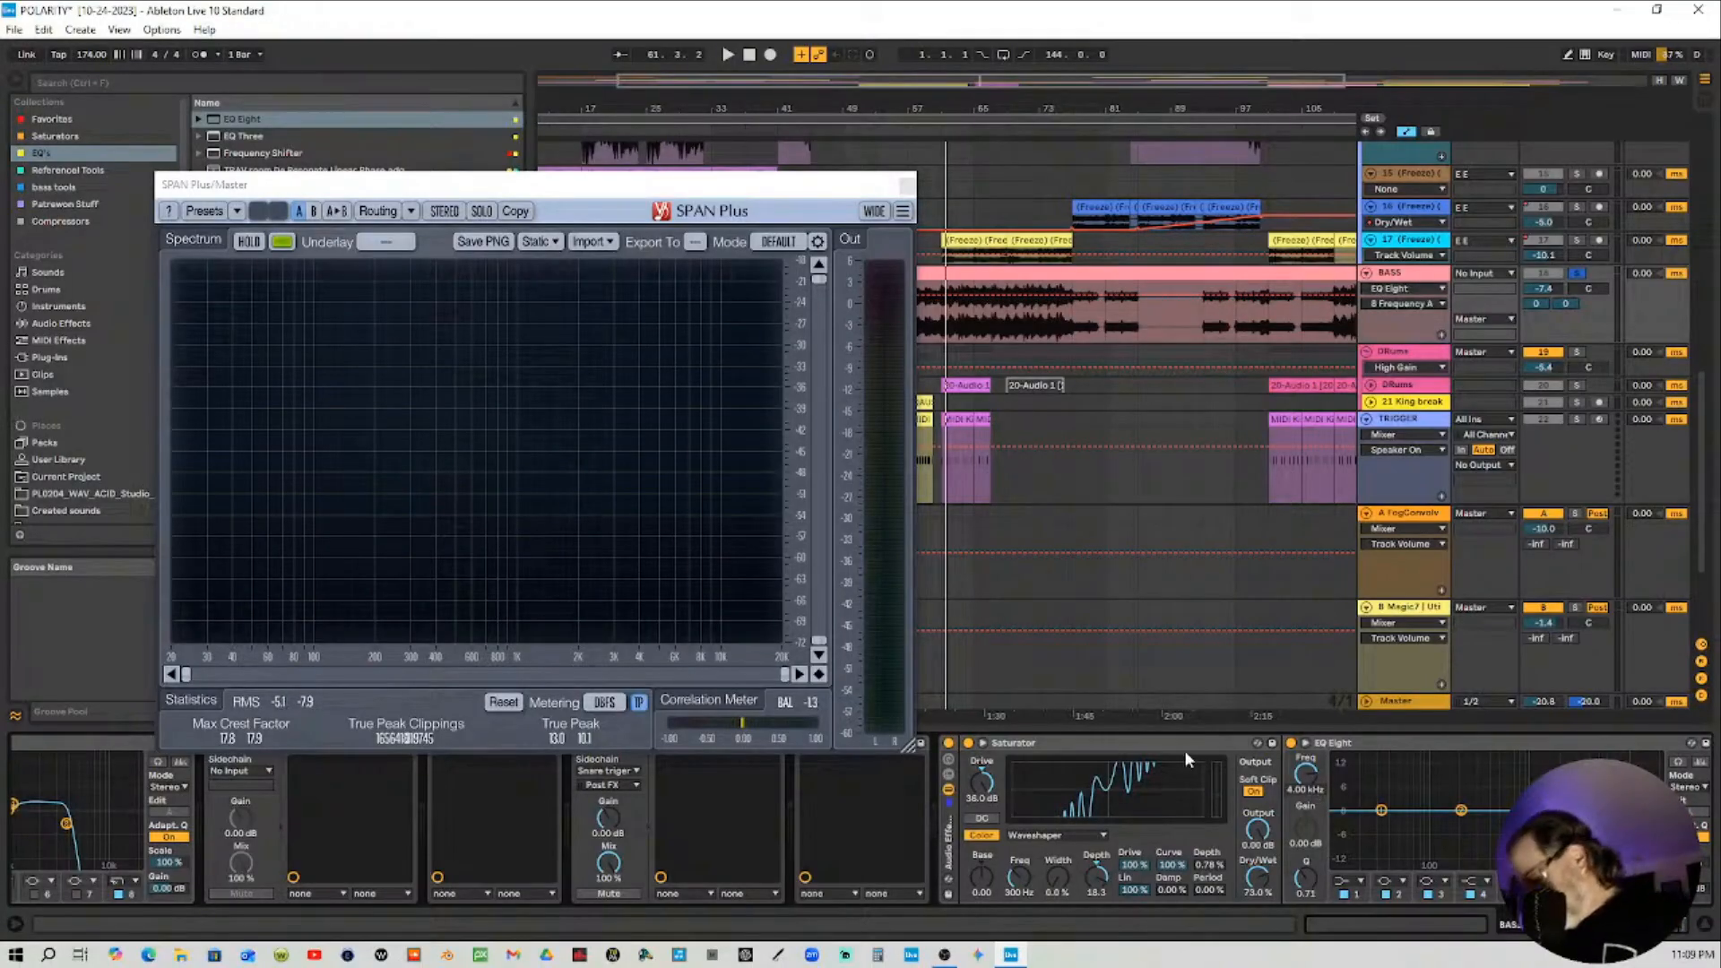
{"action": "type", "text": "300"}
{"action": "key", "text": "Return"}
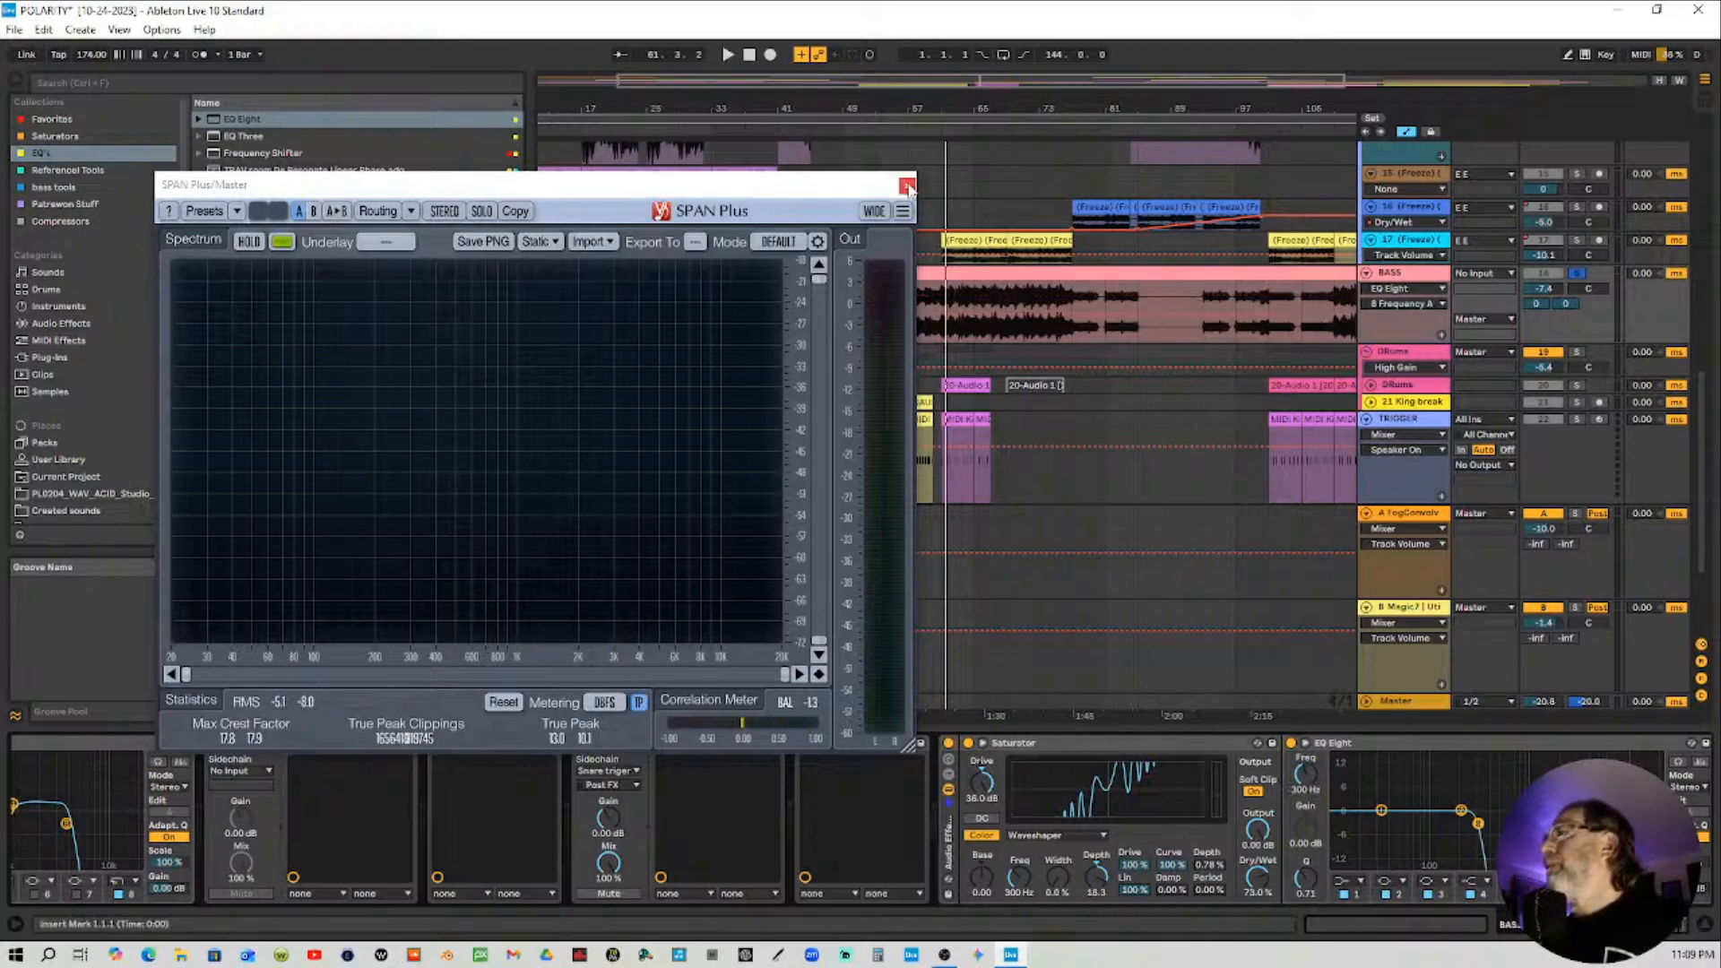
{"action": "left_click_drag", "start_coordinate": [870, 188], "coordinate": [842, 218]}
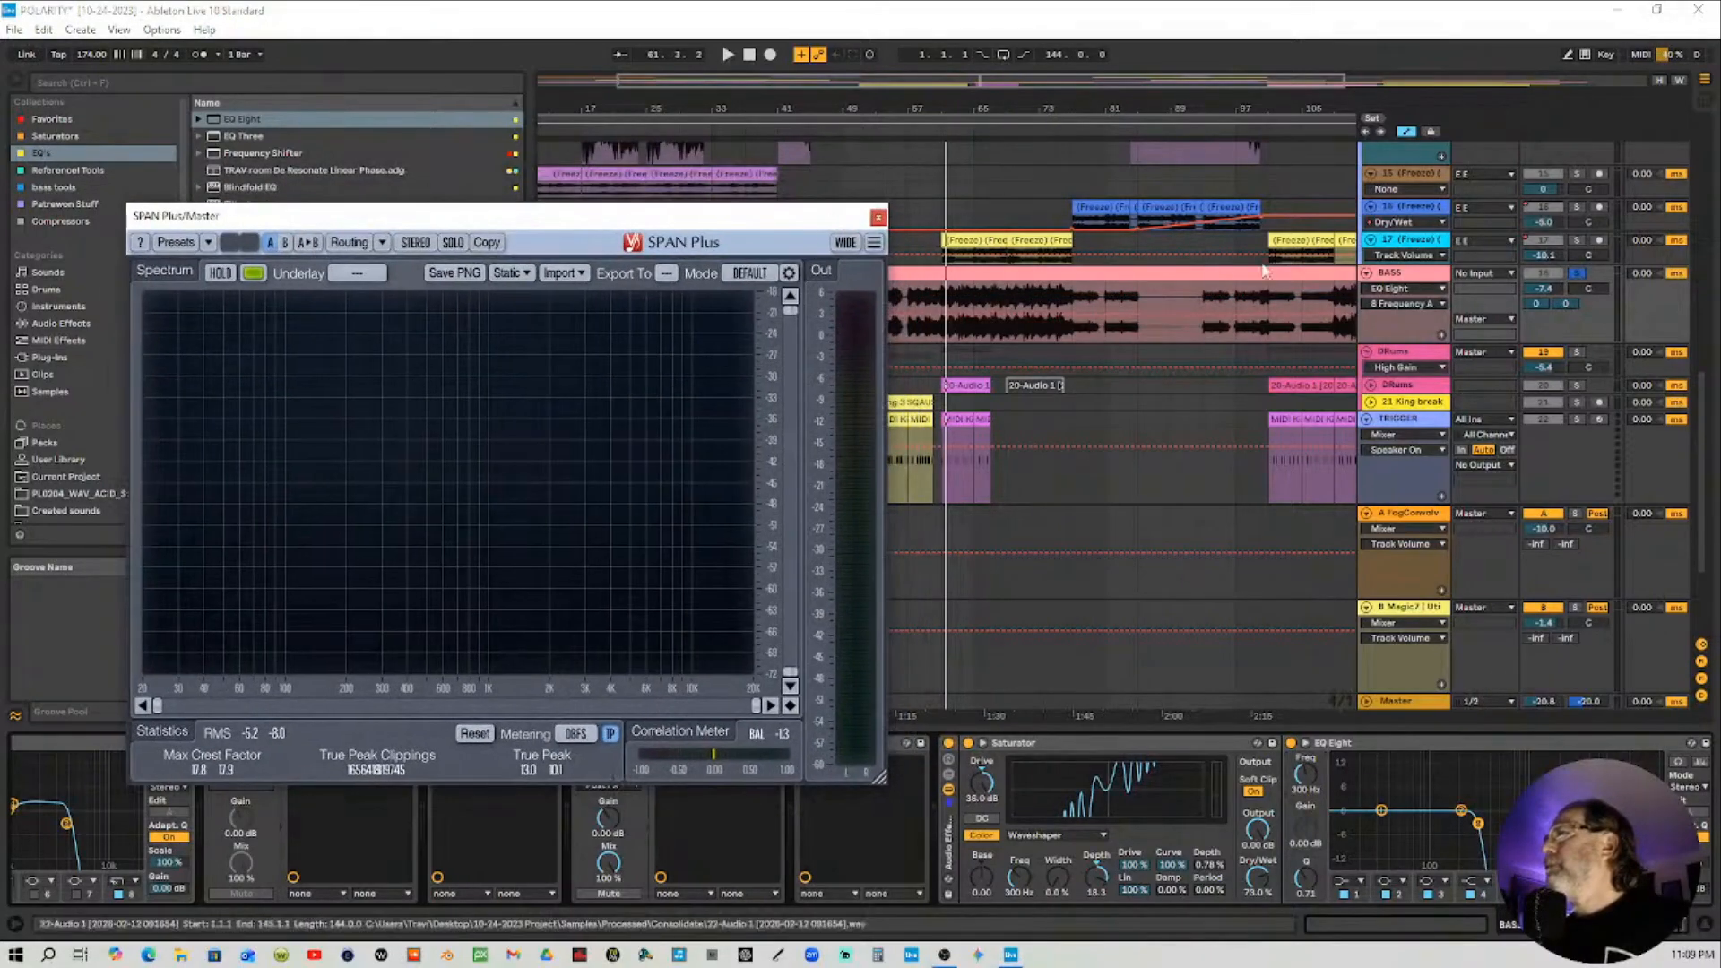
Duplicate the BASS track
{"action": "left_click", "coordinate": [1408, 277]}
{"action": "right_click", "coordinate": [1409, 279]}
{"action": "left_click", "coordinate": [1445, 312]}
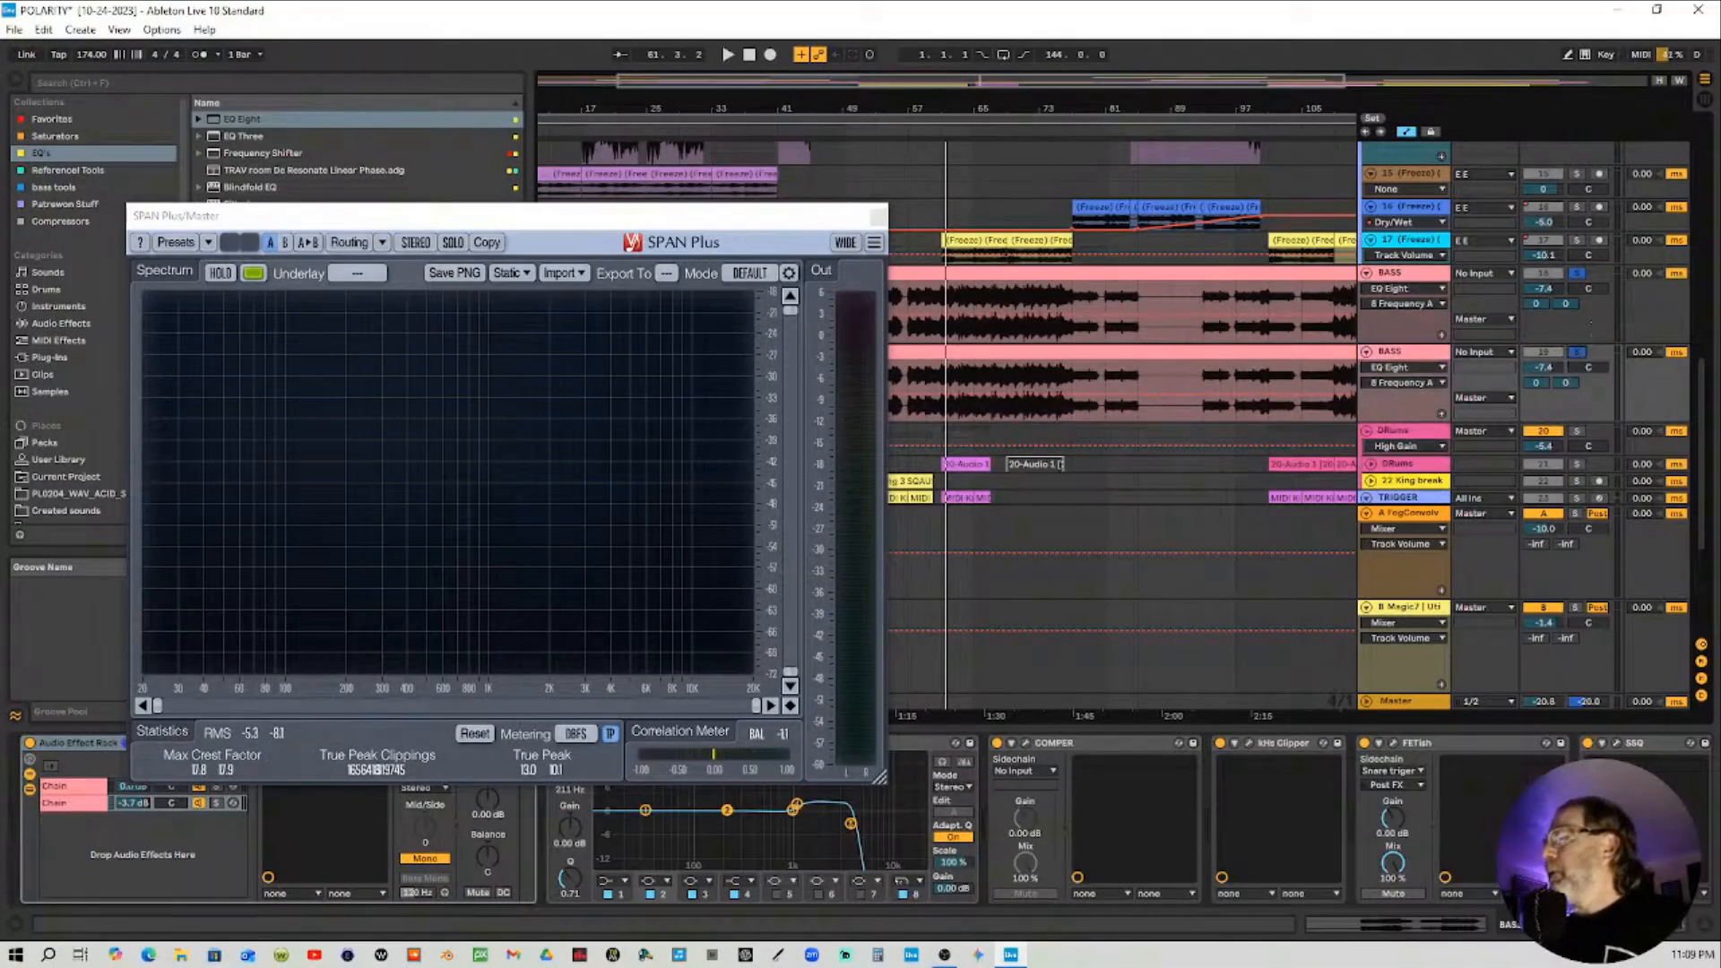
Select the duplicated BASS track, inspect its Saturator and EQ Eight rack, and move the SPAN Plus window up
{"action": "left_click", "coordinate": [1641, 924]}
{"action": "left_click", "coordinate": [1417, 353]}
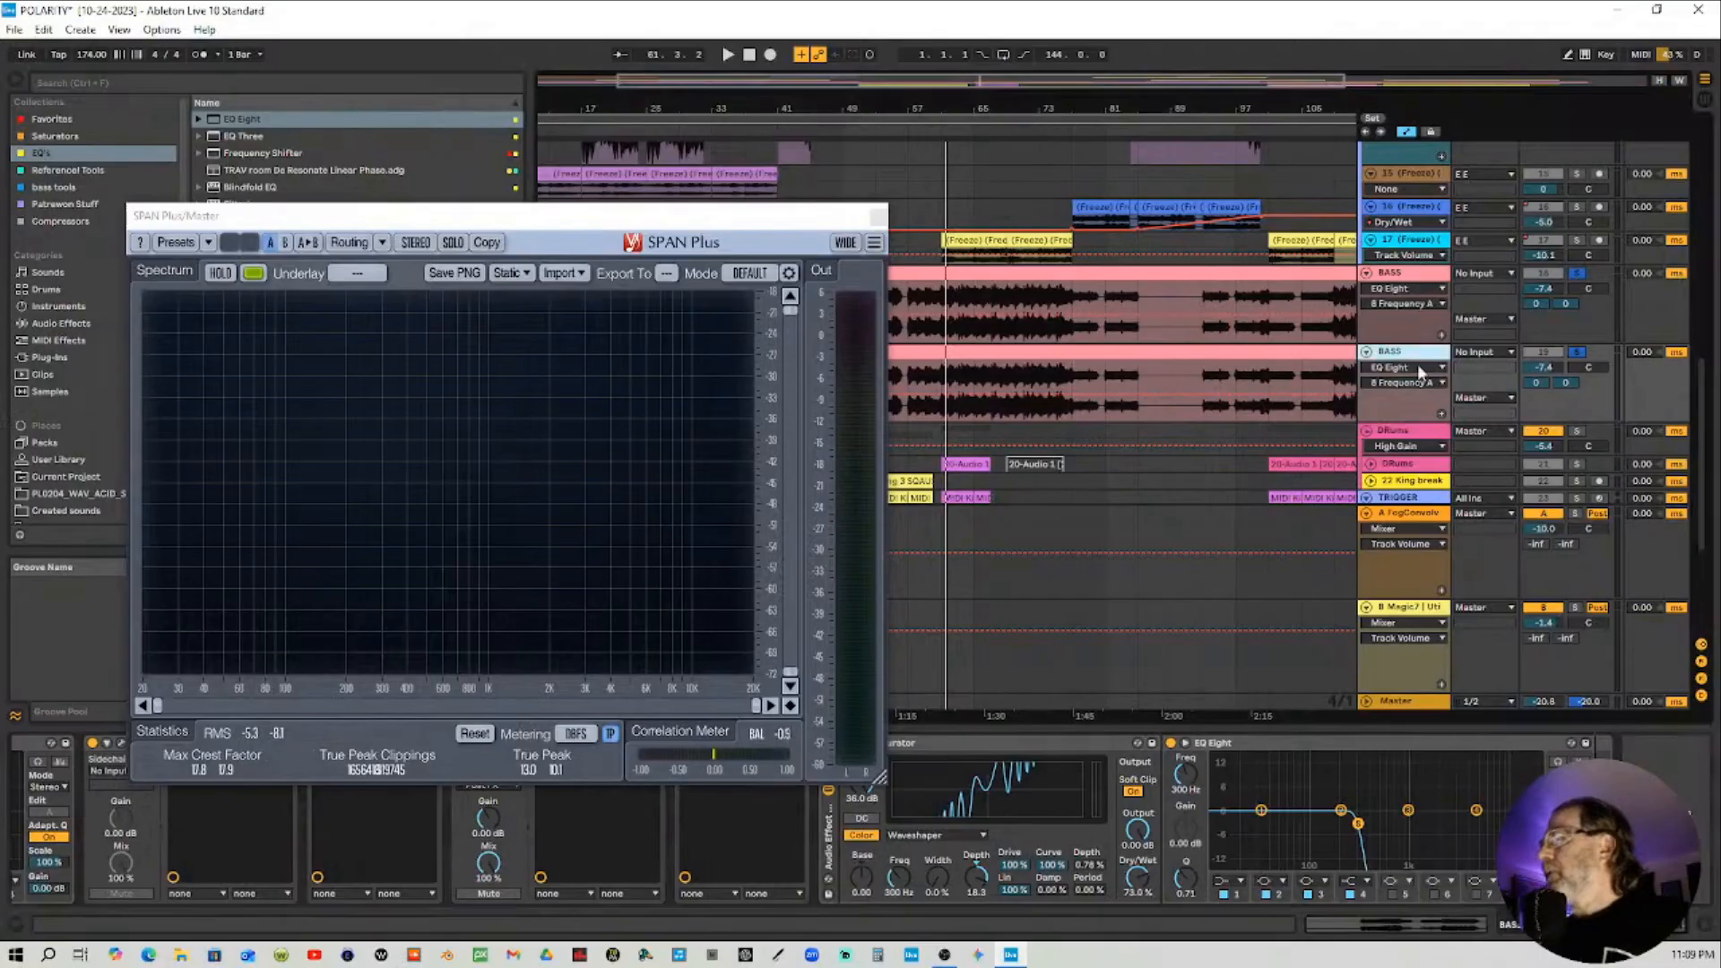
{"action": "left_click", "coordinate": [988, 788]}
{"action": "left_click_drag", "start_coordinate": [713, 221], "coordinate": [630, 131]}
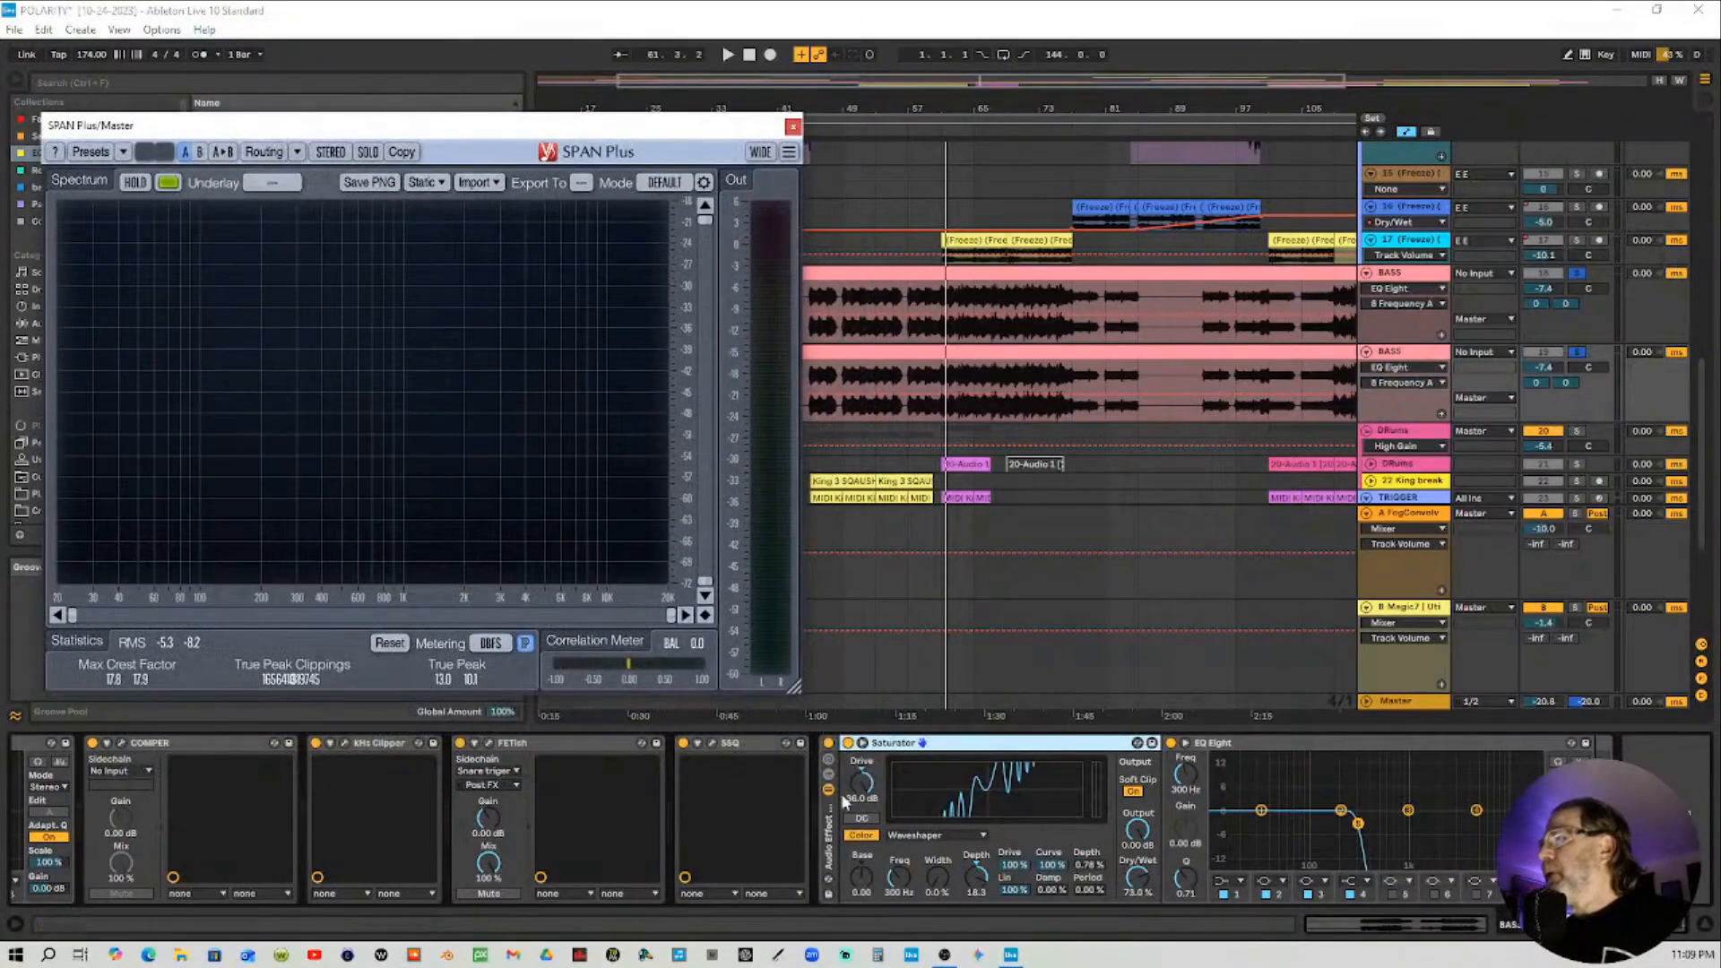
{"action": "left_click", "coordinate": [849, 743]}
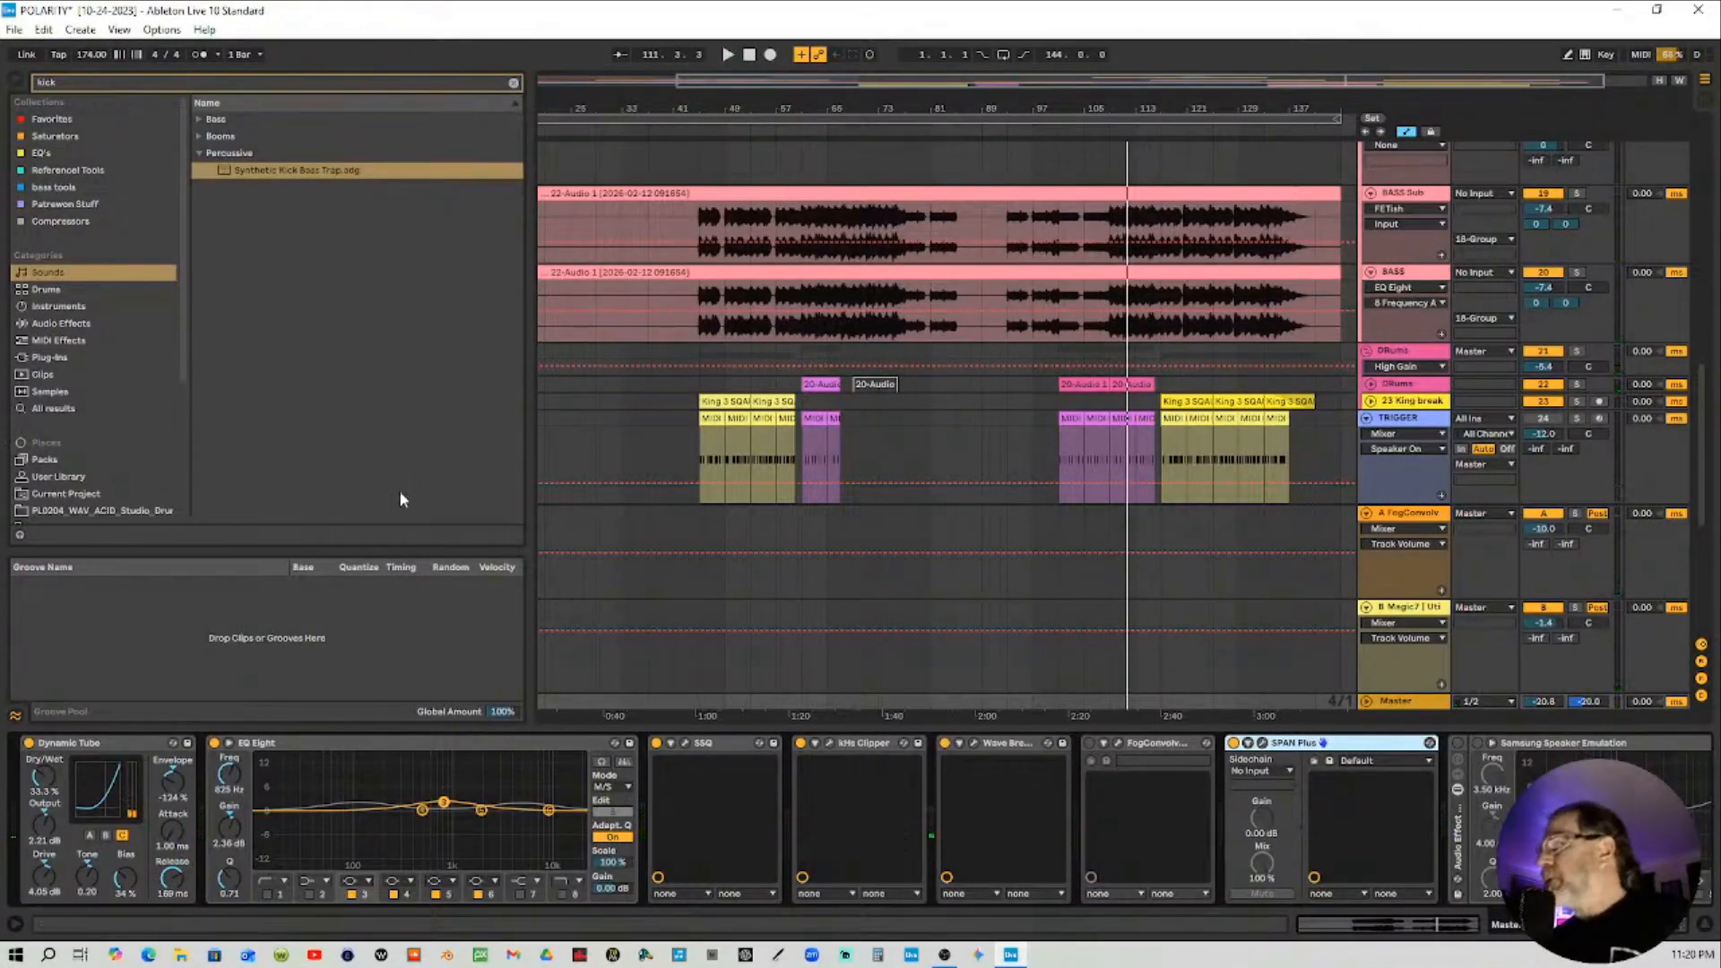
Open the Master's FogConvolver, load the mini convertable impulse response, set Dry to 0.0 dB, and close it
{"action": "left_click", "coordinate": [1117, 746]}
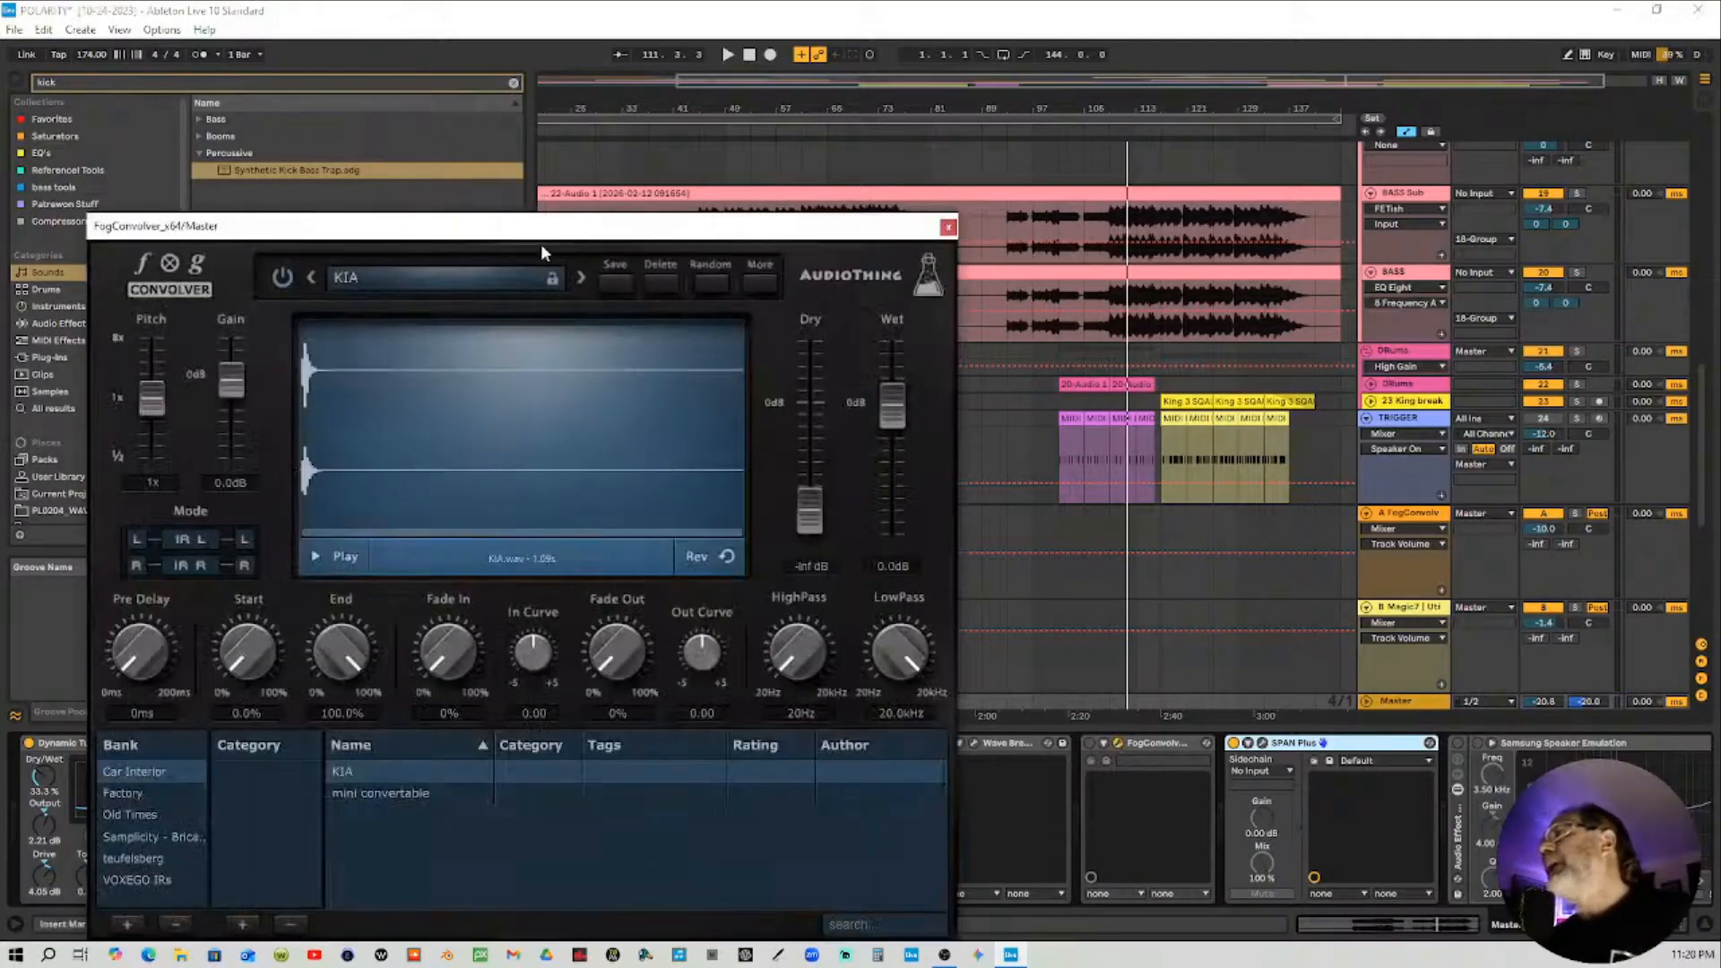
{"action": "left_click_drag", "start_coordinate": [540, 229], "coordinate": [638, 86]}
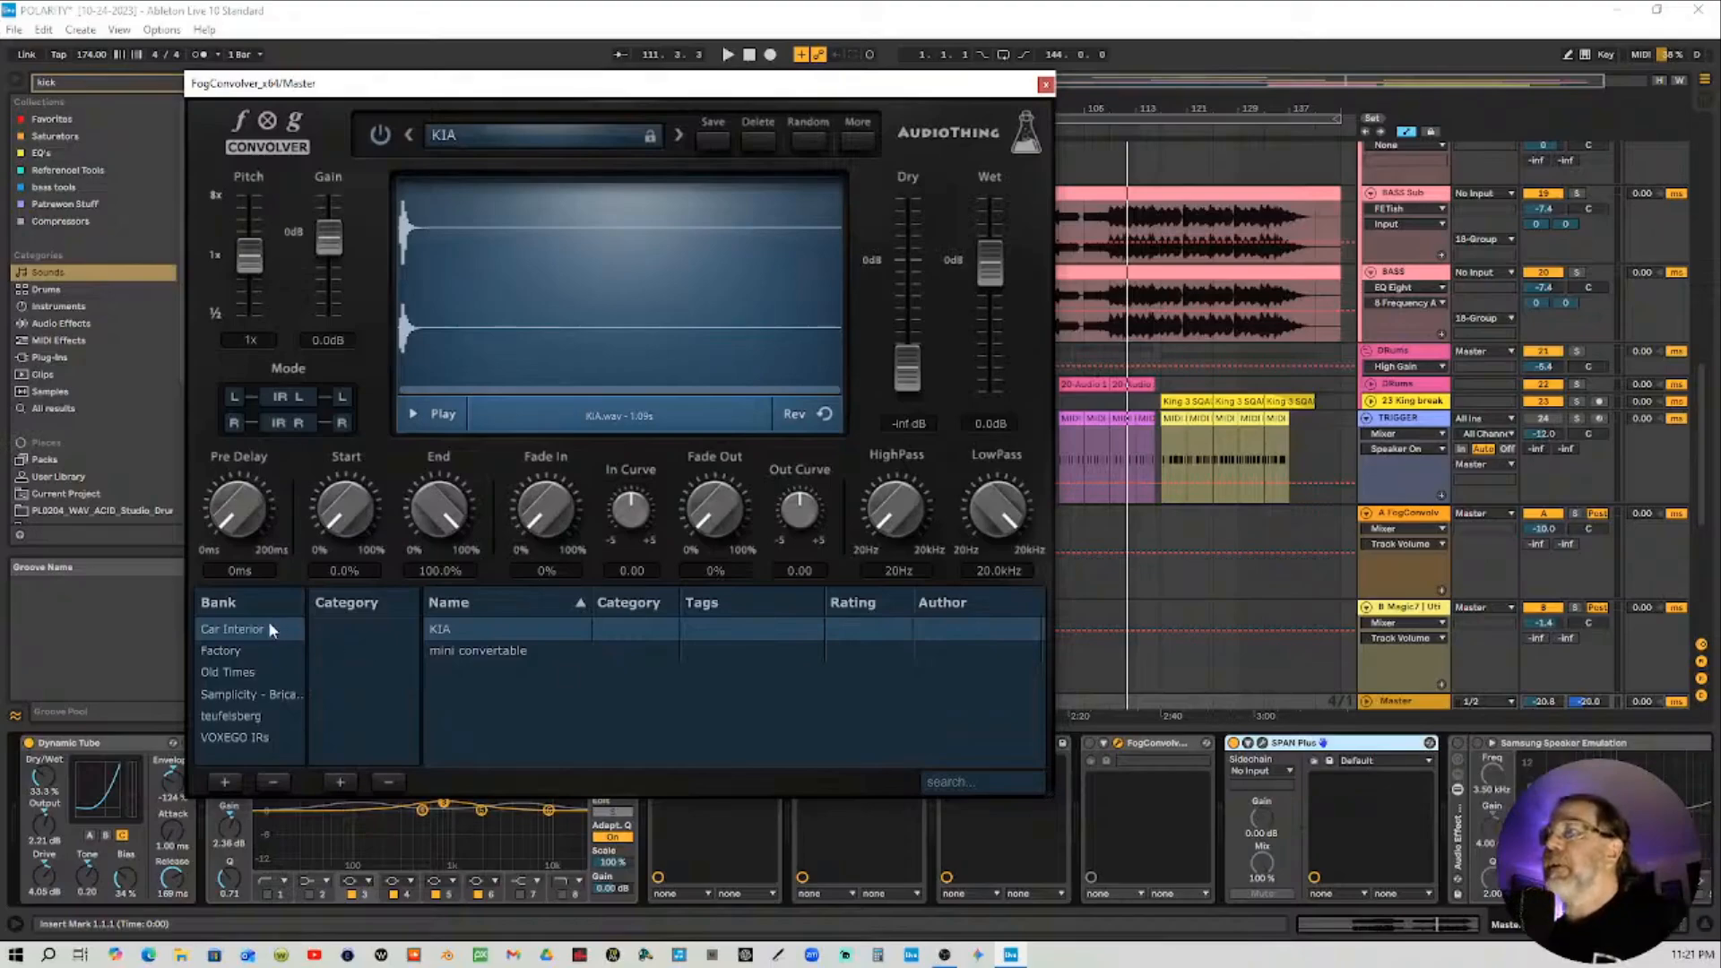
{"action": "left_click", "coordinate": [466, 653]}
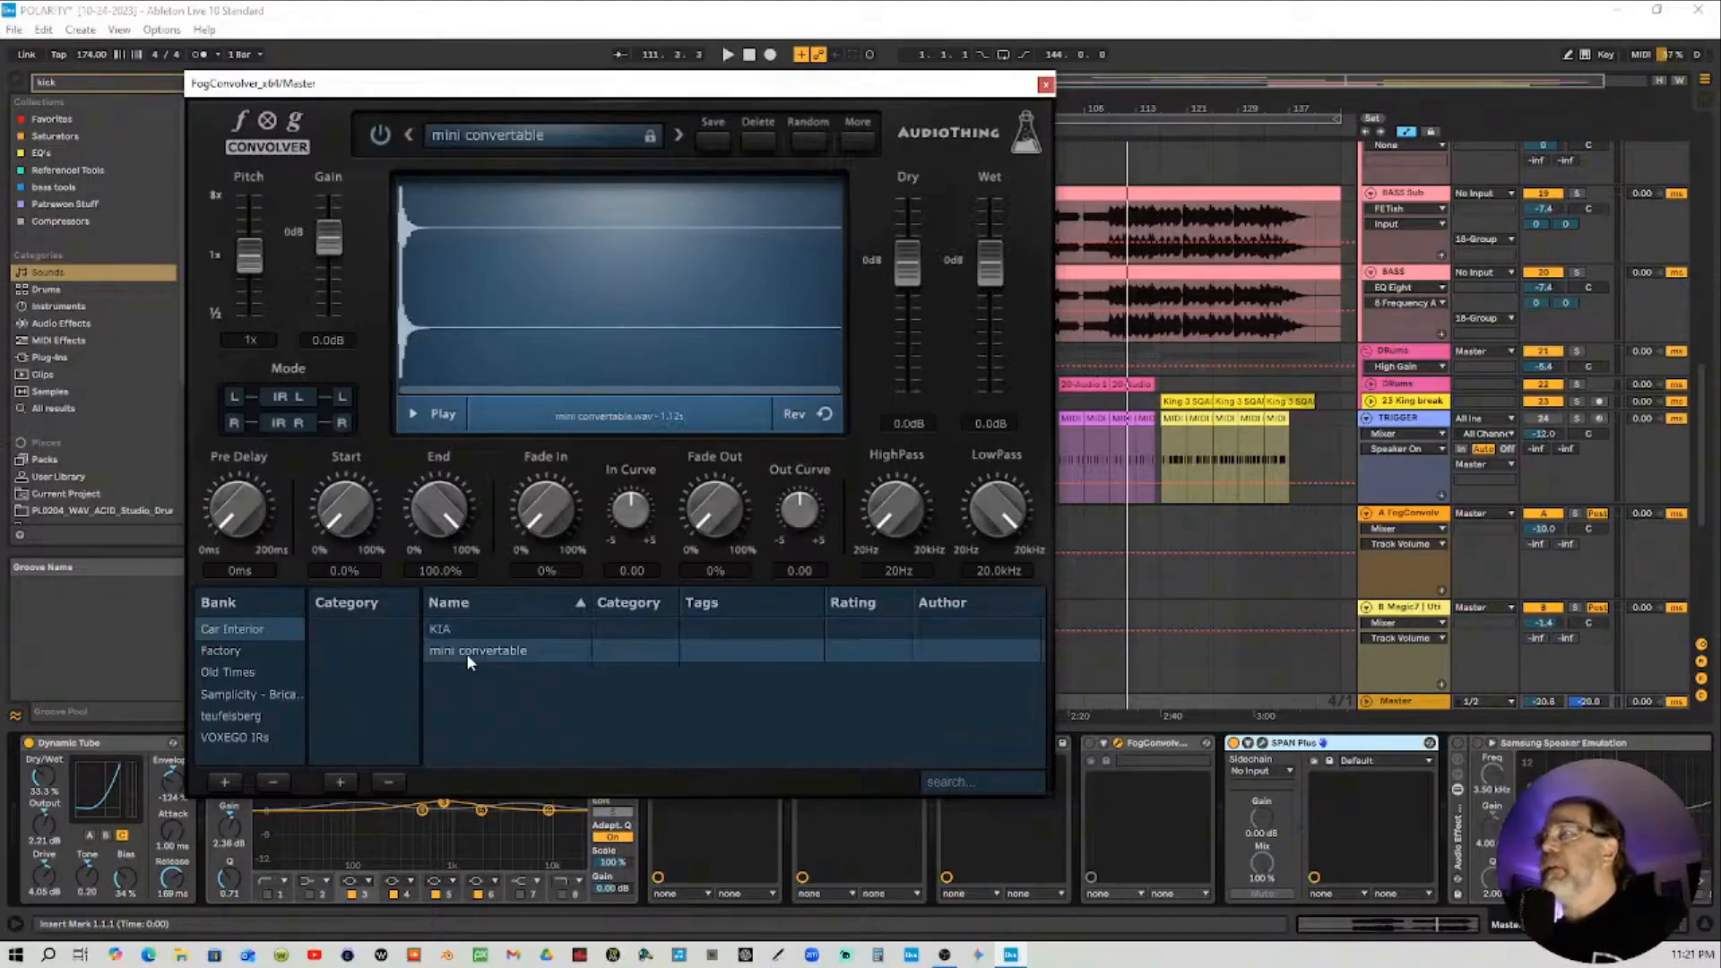
{"action": "left_click_drag", "start_coordinate": [896, 282], "coordinate": [904, 385]}
{"action": "double_click", "coordinate": [898, 366]}
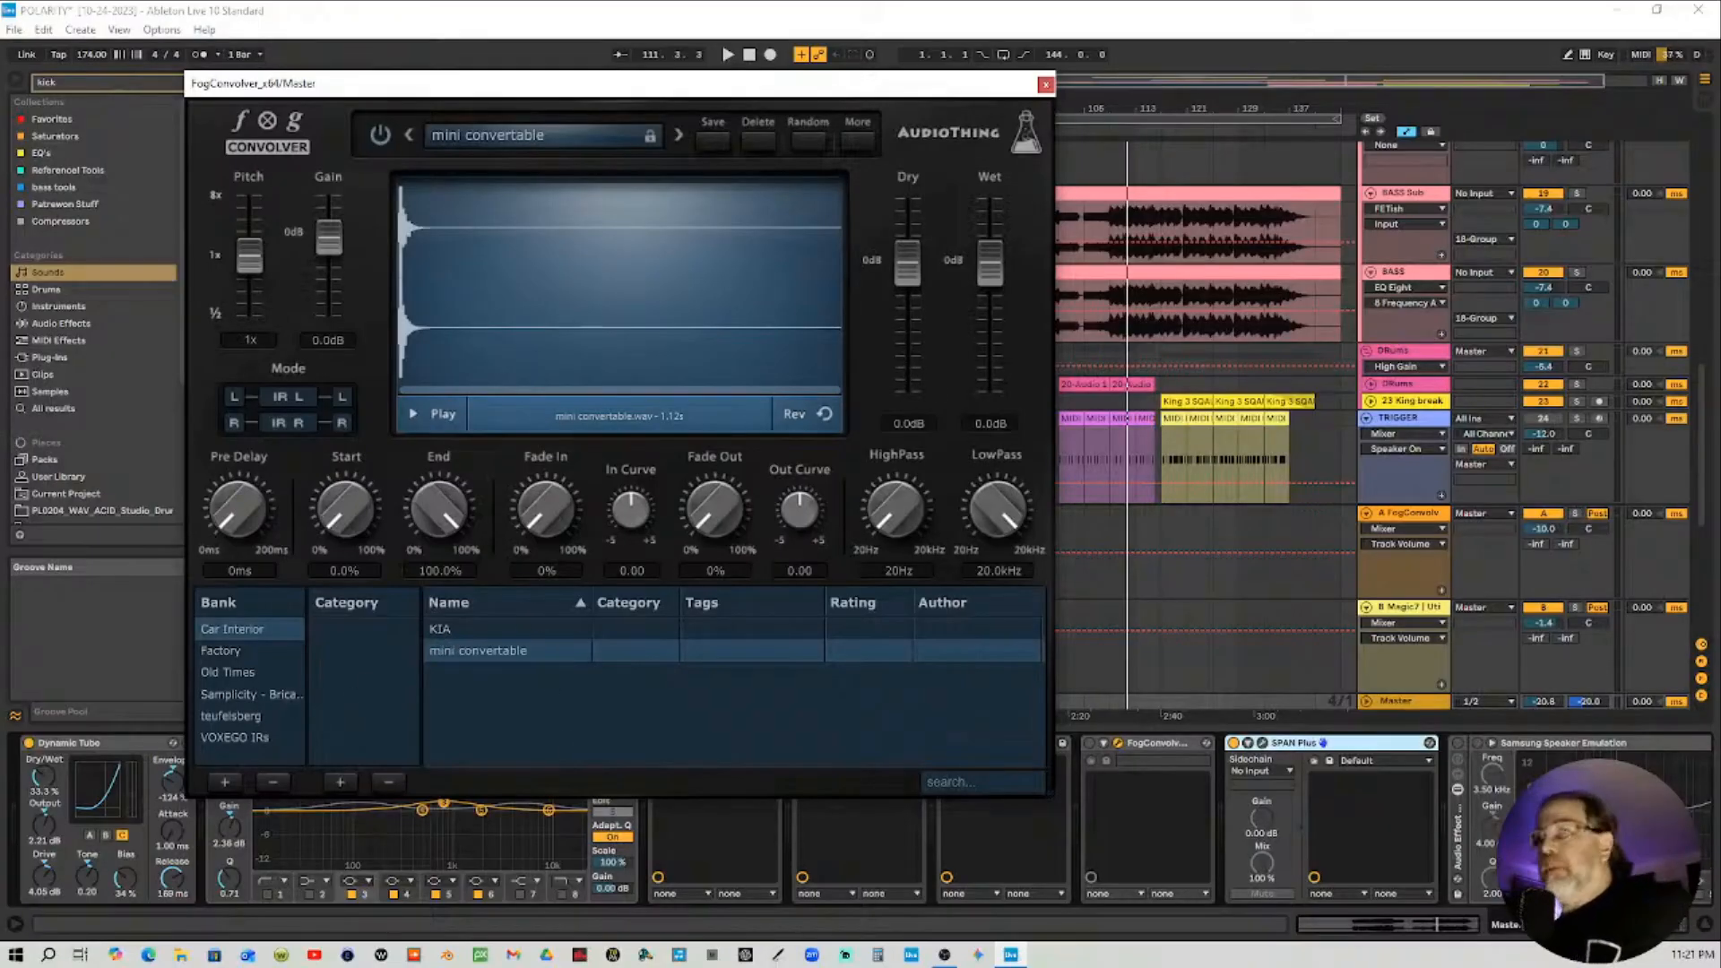
{"action": "left_click_drag", "start_coordinate": [965, 90], "coordinate": [1047, 208]}
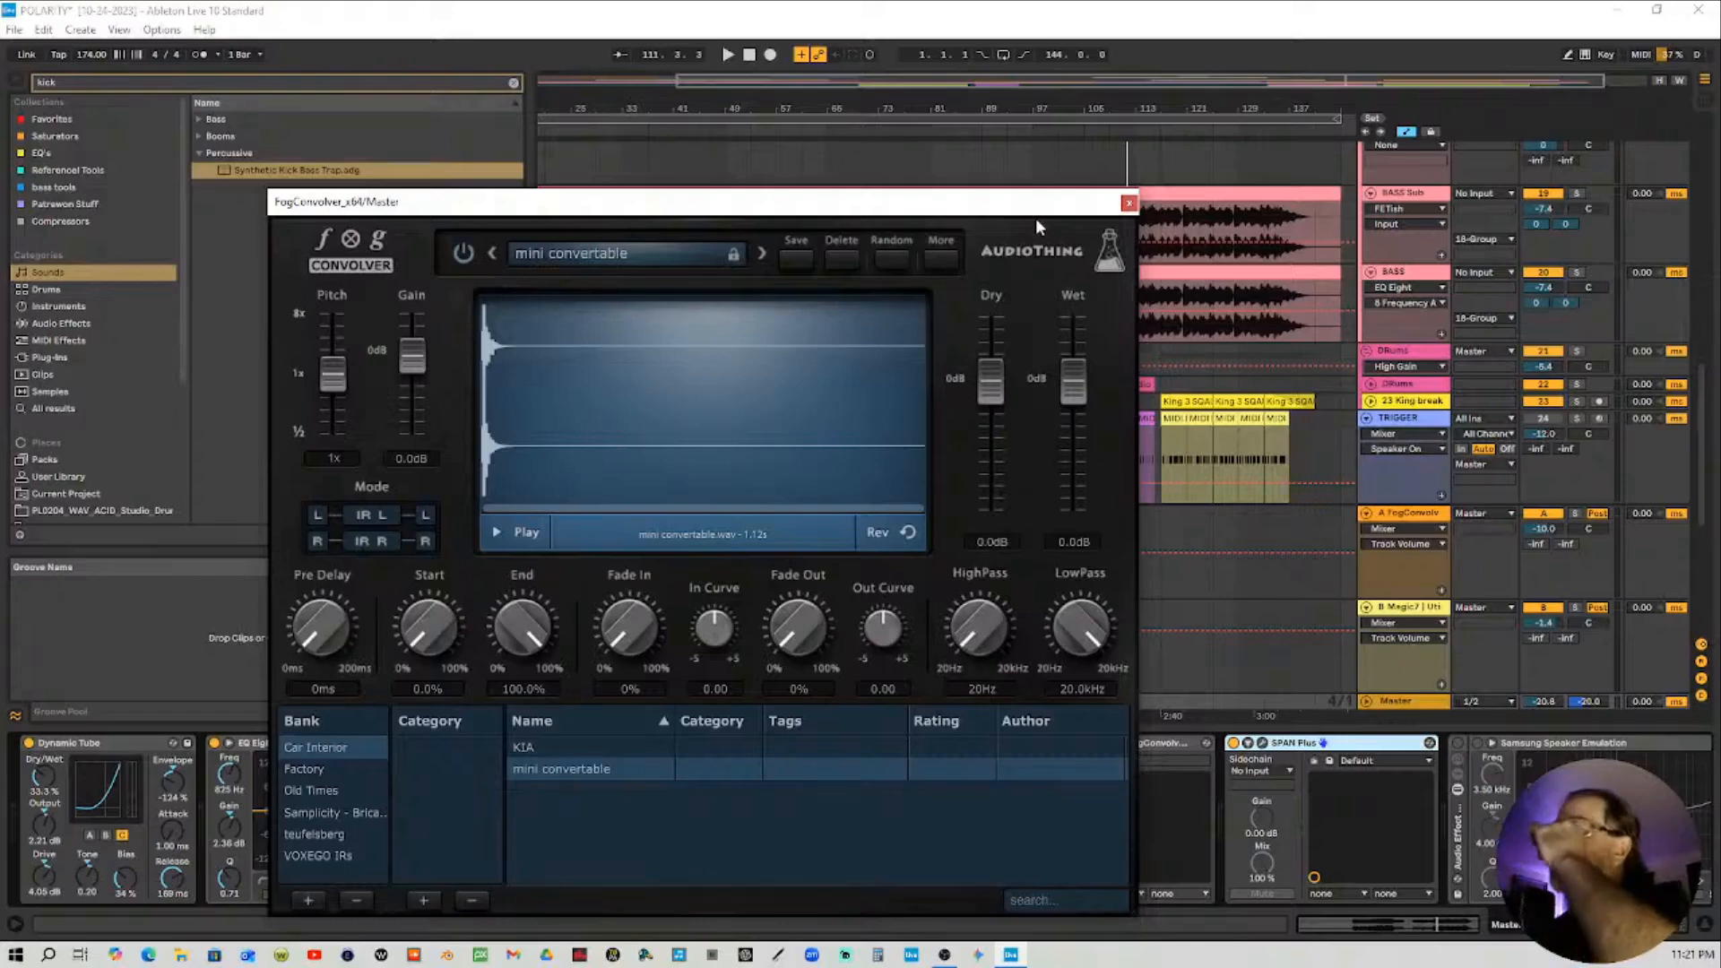
{"action": "left_click", "coordinate": [1129, 203]}
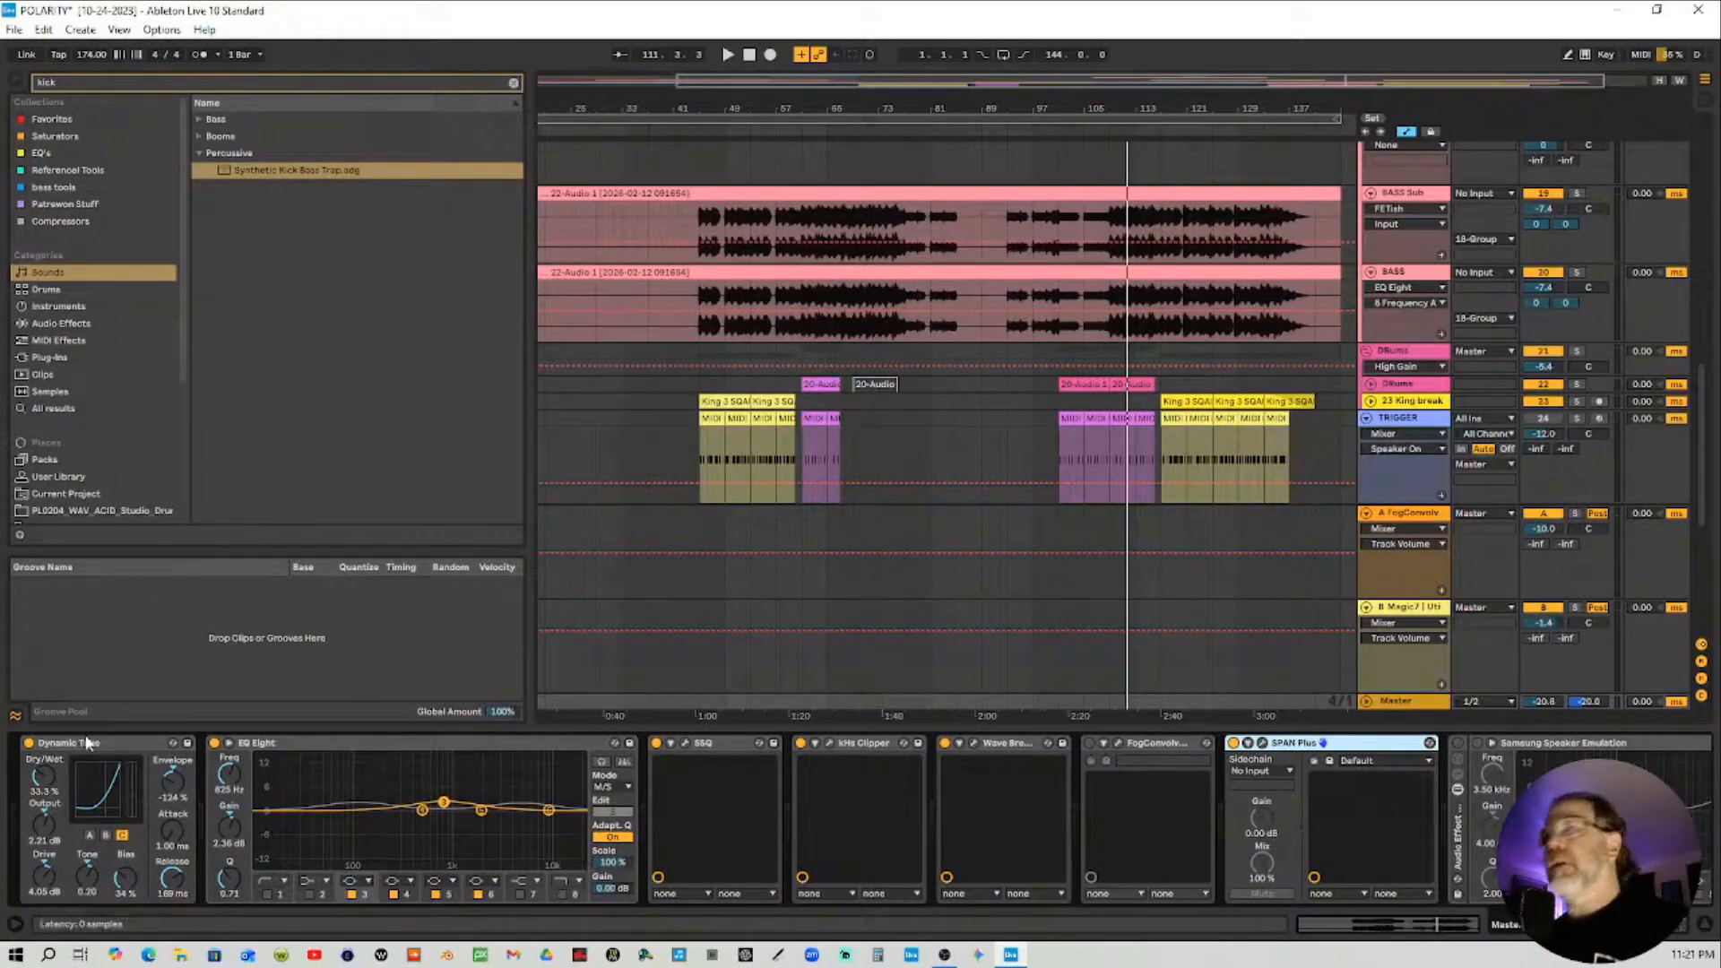
Scroll through the Master track's device chain to review its remaining devices
{"action": "left_click", "coordinate": [1477, 933]}
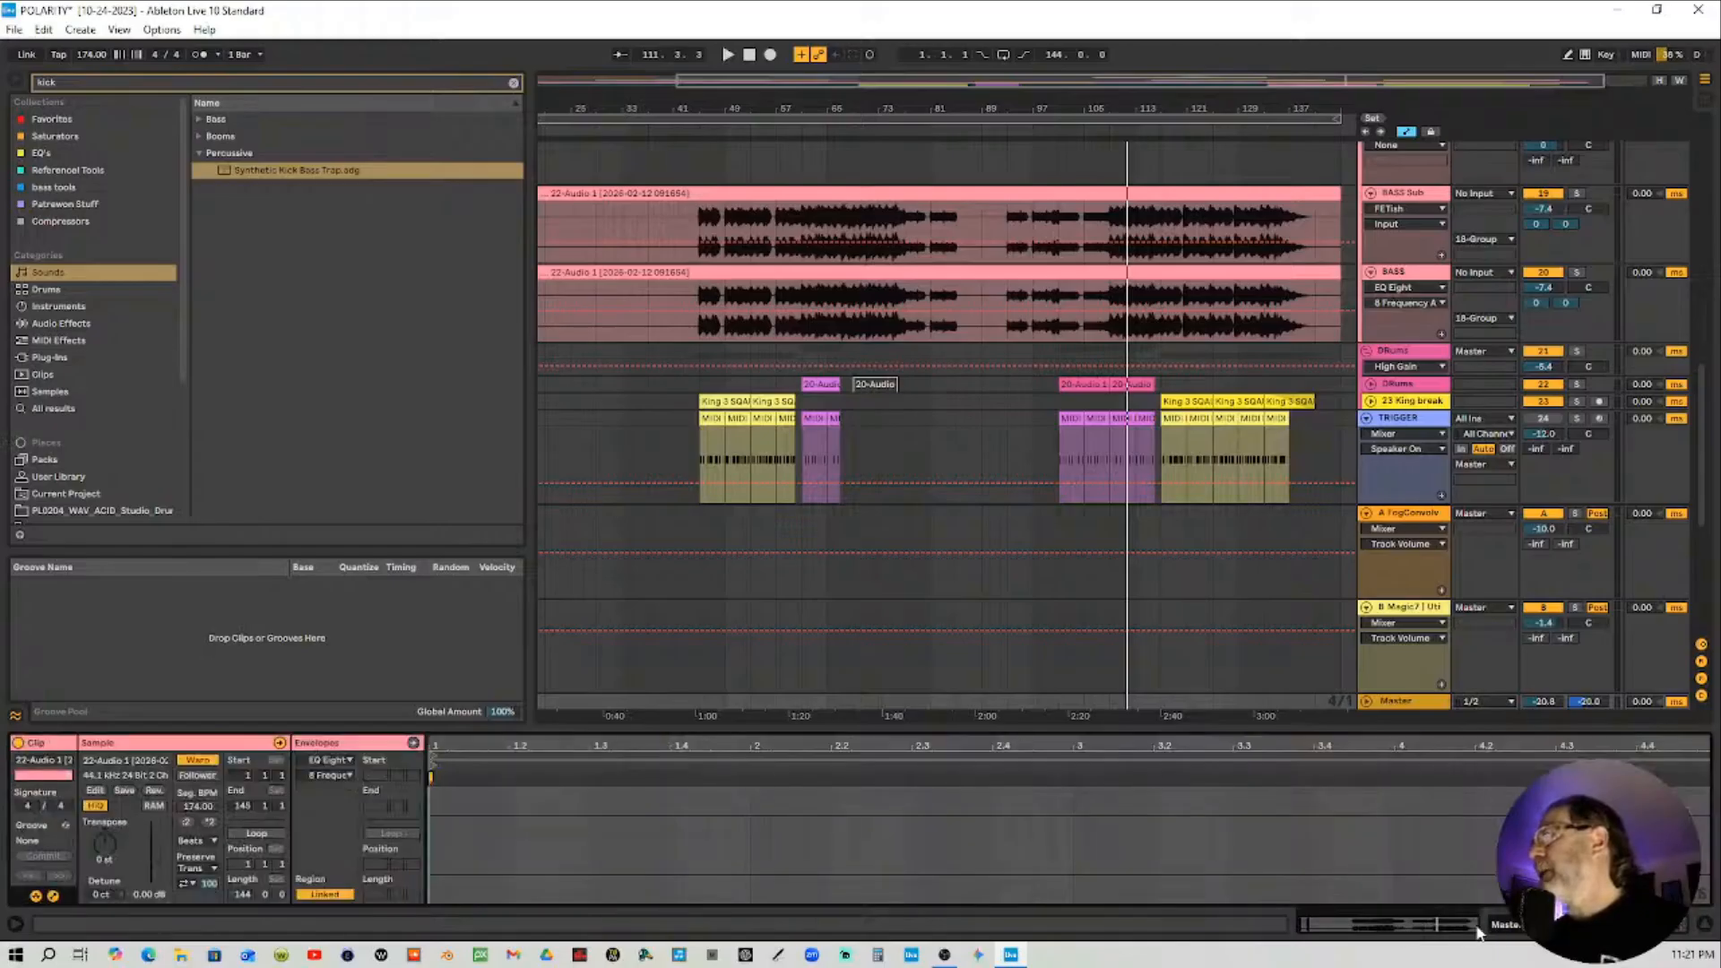
{"action": "left_click", "coordinate": [1535, 926]}
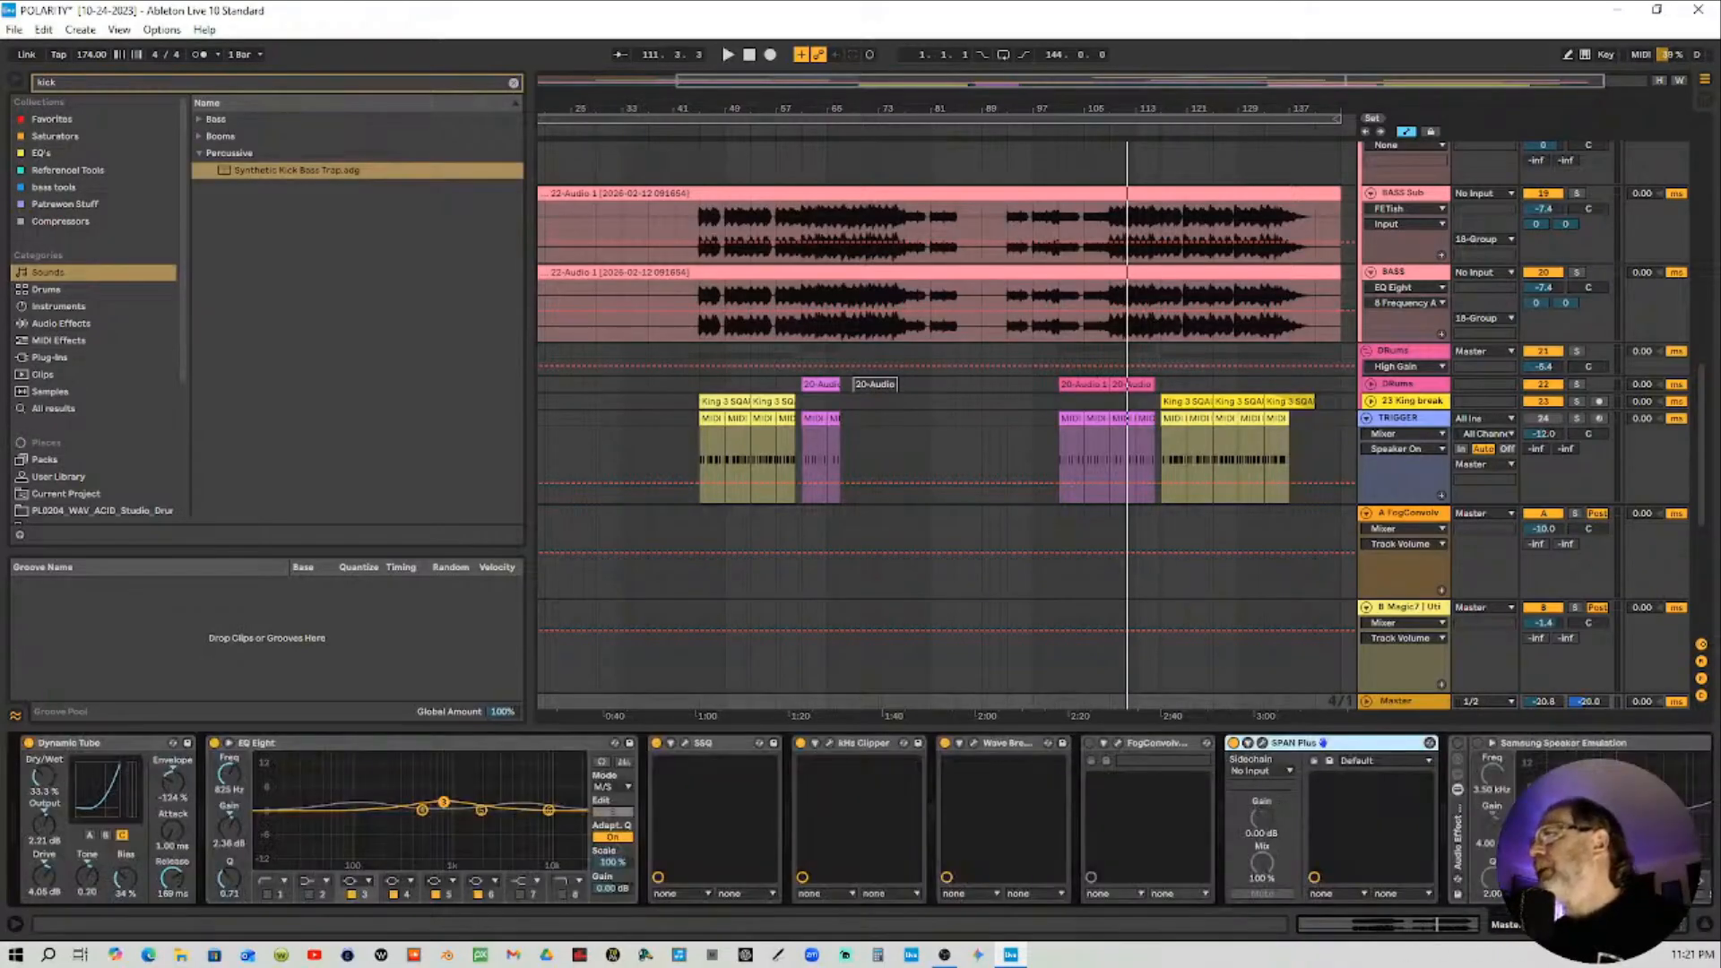
{"action": "scroll", "coordinate": [1381, 834], "scroll_direction": "down", "scroll_amount": 10}
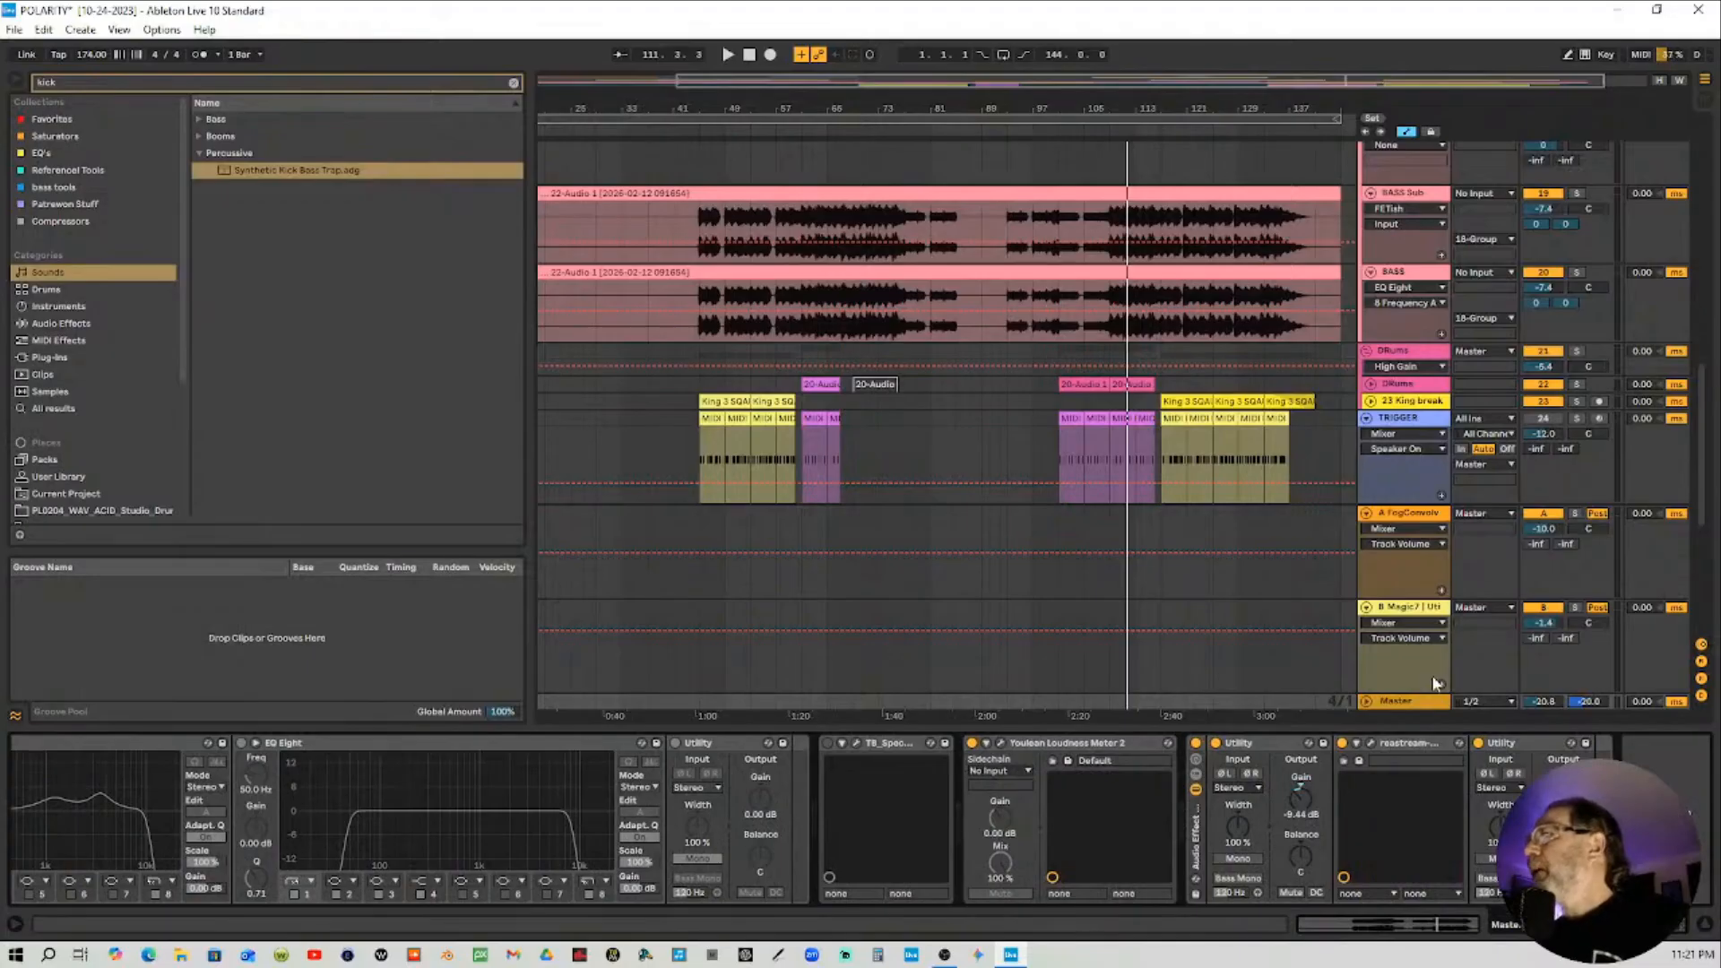